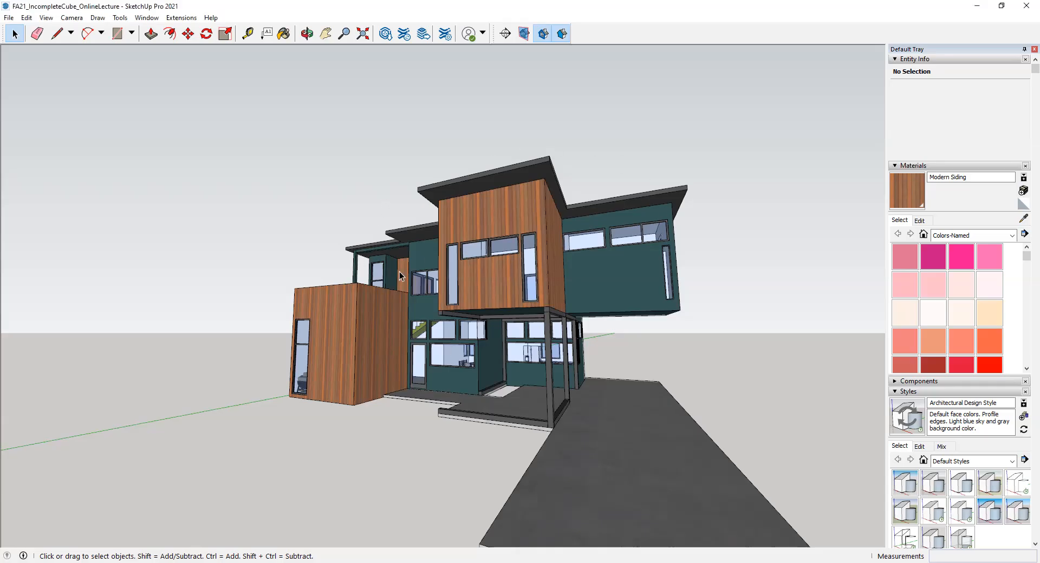
# Examine the house's exterior from all sides, including the cantilevered volumes, the support frame and the end walls
pyautogui.moveTo(455, 285)
pyautogui.mouseDown(button='middle')
pyautogui.moveTo(601, 298)
pyautogui.moveTo(515, 314)
pyautogui.moveTo(466, 265)
pyautogui.moveTo(564, 295)
pyautogui.moveTo(447, 271)
pyautogui.mouseUp(button='middle')
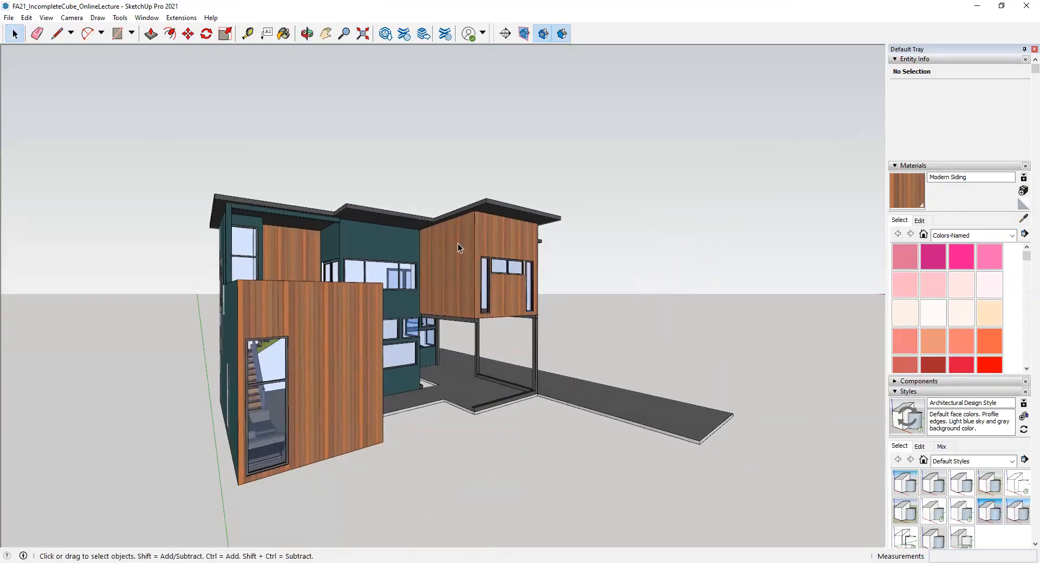
pyautogui.moveTo(284, 268); pyautogui.dragTo(411, 314, button='middle')
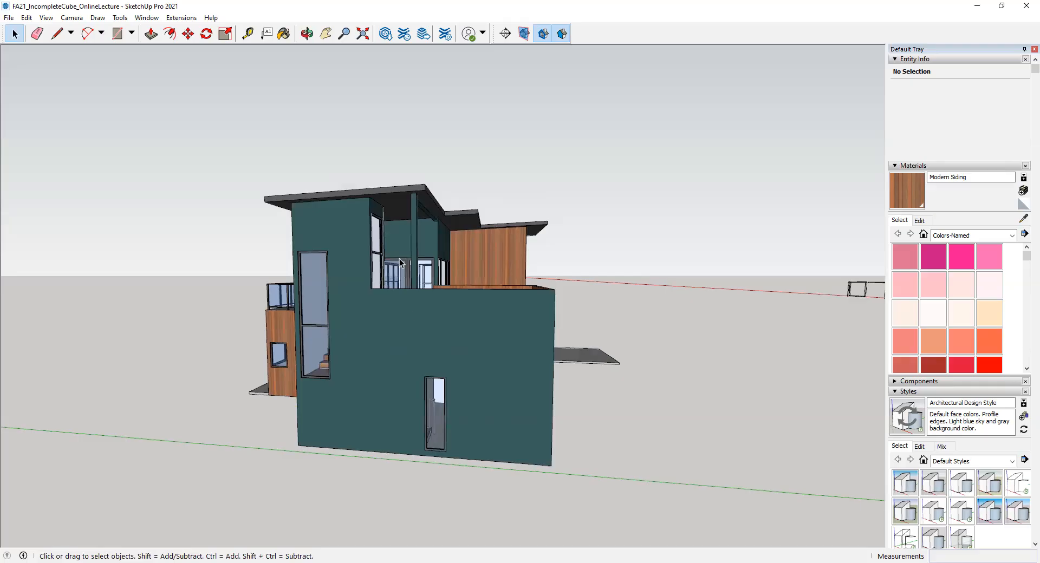
pyautogui.moveTo(424, 320); pyautogui.dragTo(329, 299, button='middle')
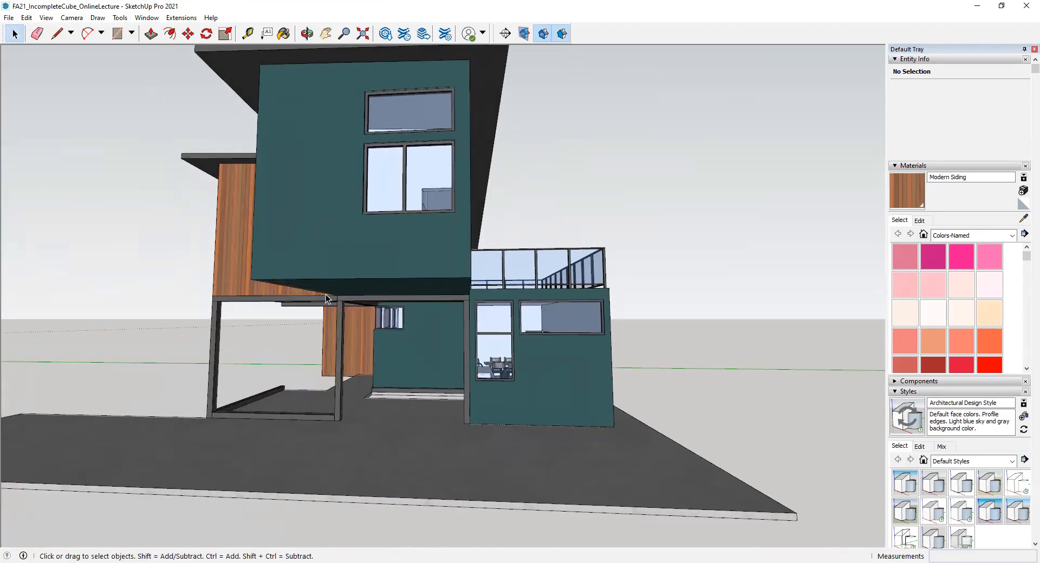
pyautogui.click(347, 303)
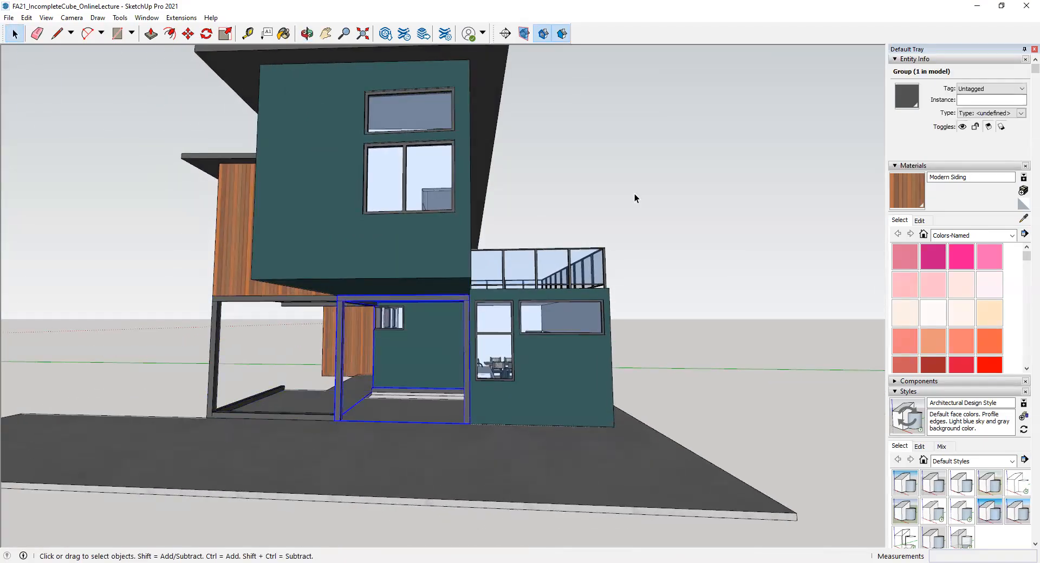
pyautogui.moveTo(336, 233); pyautogui.dragTo(308, 291, button='middle')
pyautogui.click(360, 225)
pyautogui.press('h')
pyautogui.moveTo(430, 352); pyautogui.dragTo(255, 108, button='middle')
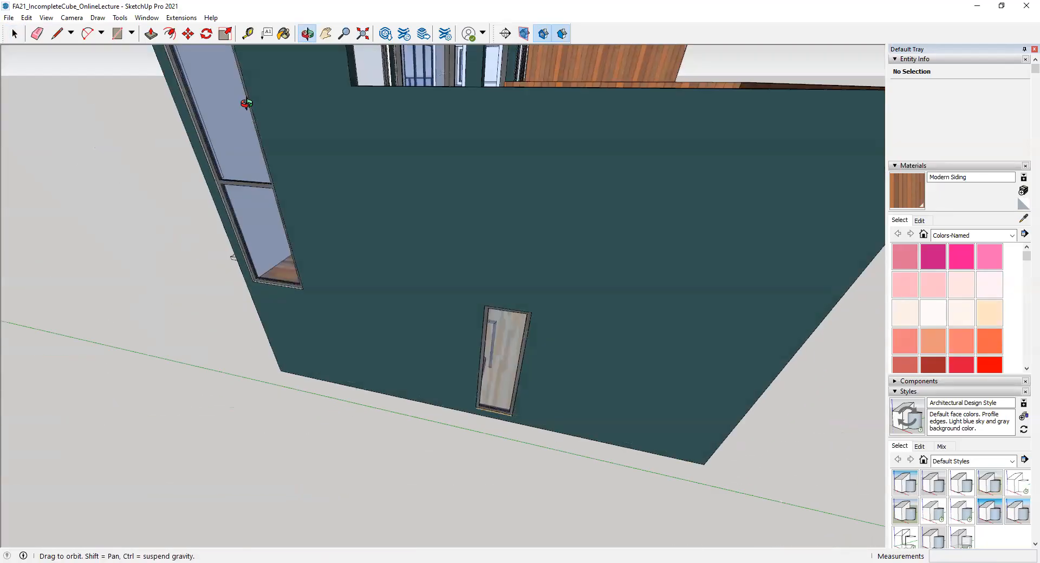
# Inspect the ground-floor interior, including the stairs, dining area, kitchen, TV wall and large windows
pyautogui.scroll(5, 401, 324)
pyautogui.moveTo(401, 320); pyautogui.dragTo(25, 334, button='middle')
pyautogui.keyDown('shift'); pyautogui.moveTo(484, 247); pyautogui.dragTo(241, 206, button='middle'); pyautogui.keyUp('shift')
pyautogui.moveTo(356, 245); pyautogui.dragTo(603, 268, button='middle')
pyautogui.scroll(8, 603, 268)
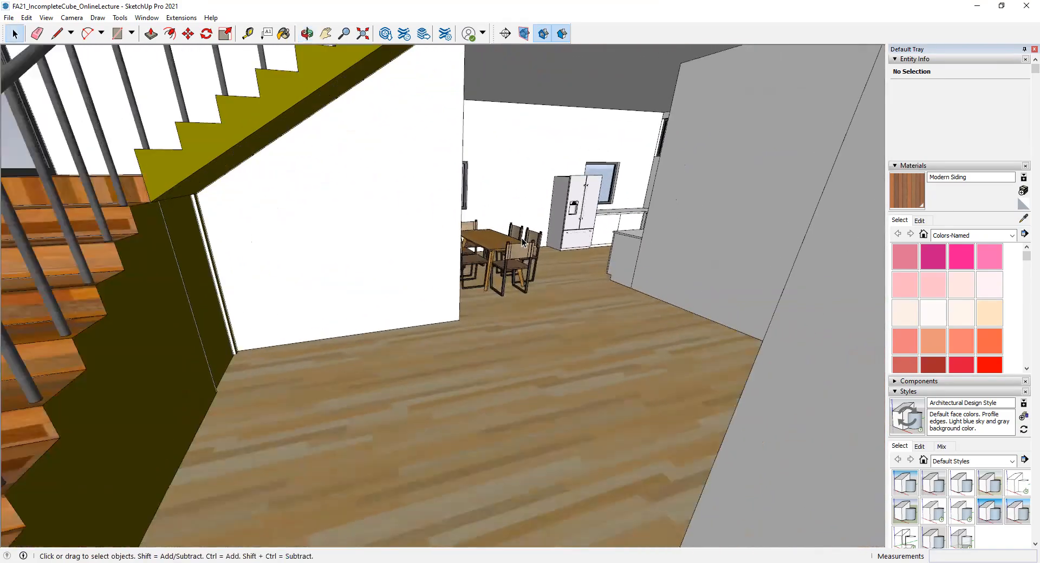
pyautogui.keyDown('shift'); pyautogui.moveTo(540, 239); pyautogui.dragTo(476, 333, button='middle'); pyautogui.keyUp('shift')
pyautogui.scroll(3, 765, 268)
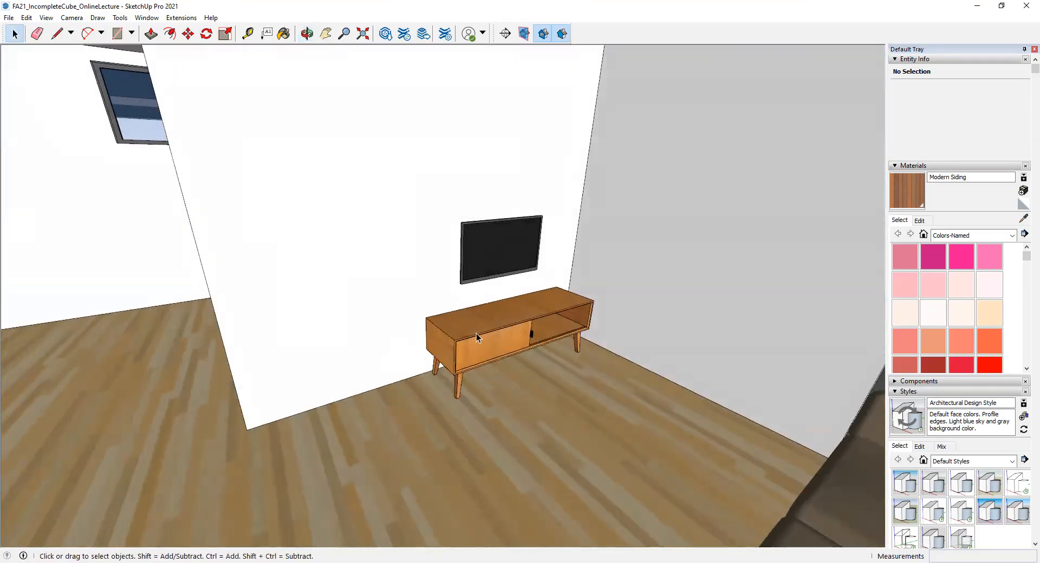
pyautogui.moveTo(188, 289); pyautogui.dragTo(372, 365, button='middle')
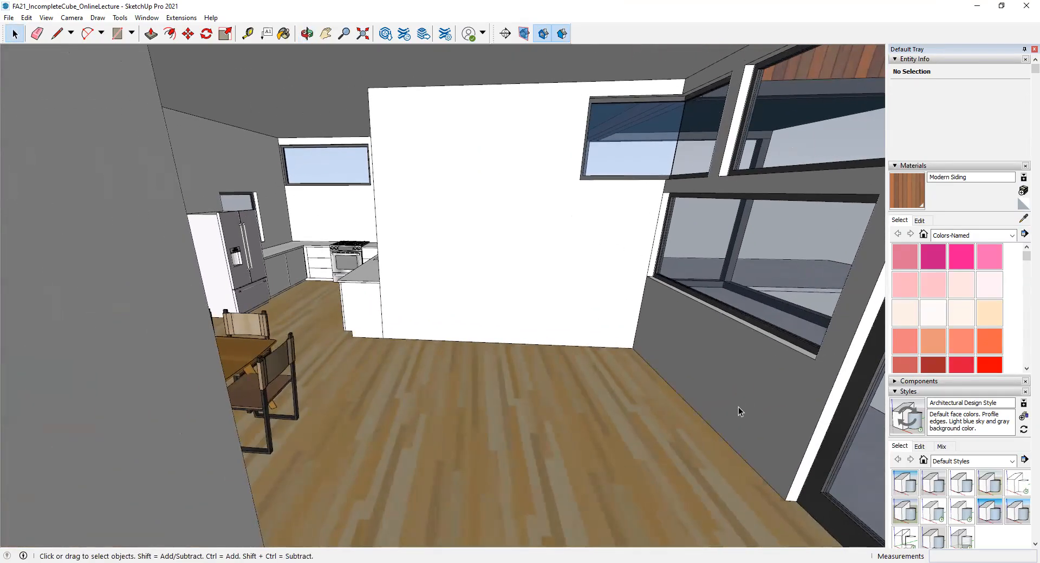
pyautogui.moveTo(565, 205); pyautogui.dragTo(272, 281, button='middle')
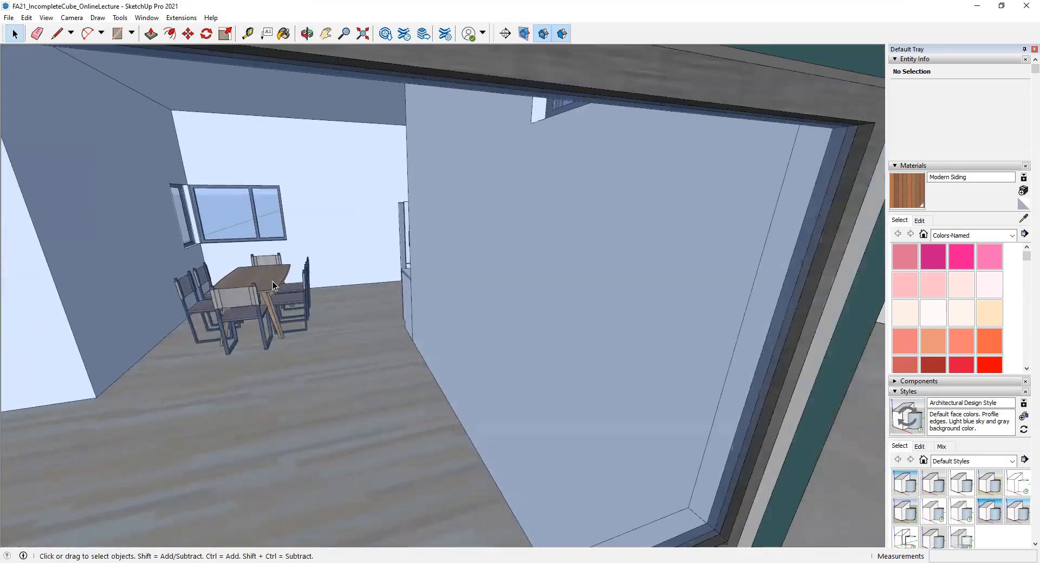
# Return outside and frame the house's front in a low corner perspective that includes the whole driveway
pyautogui.scroll(-15, 272, 281)
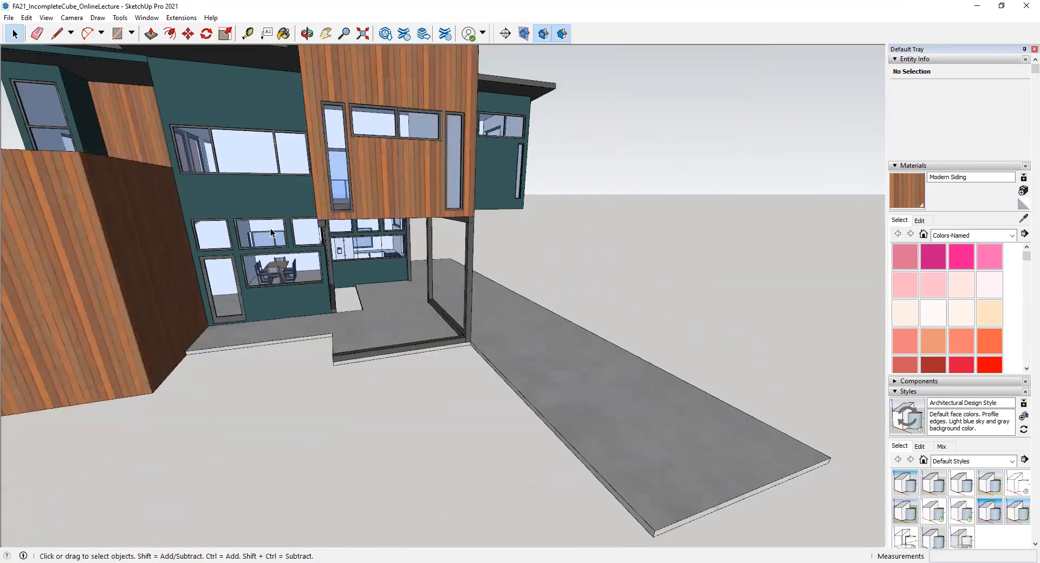
pyautogui.scroll(-7, 271, 233)
pyautogui.moveTo(271, 232); pyautogui.dragTo(351, 247, button='middle')
pyautogui.scroll(1, 351, 247)
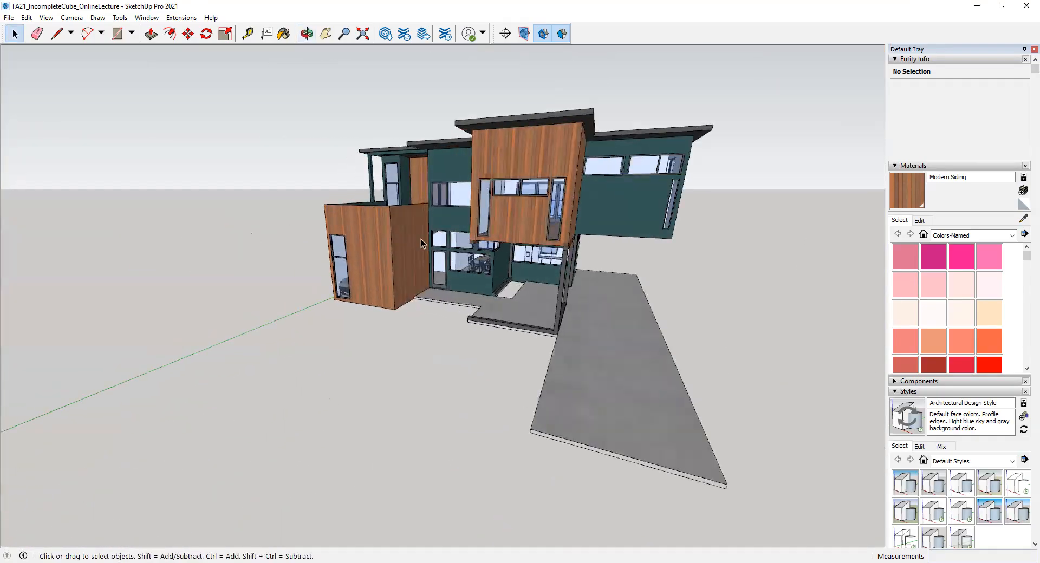
pyautogui.scroll(2, 527, 254)
pyautogui.keyDown('shift'); pyautogui.moveTo(544, 234); pyautogui.dragTo(512, 265, button='middle'); pyautogui.keyUp('shift')
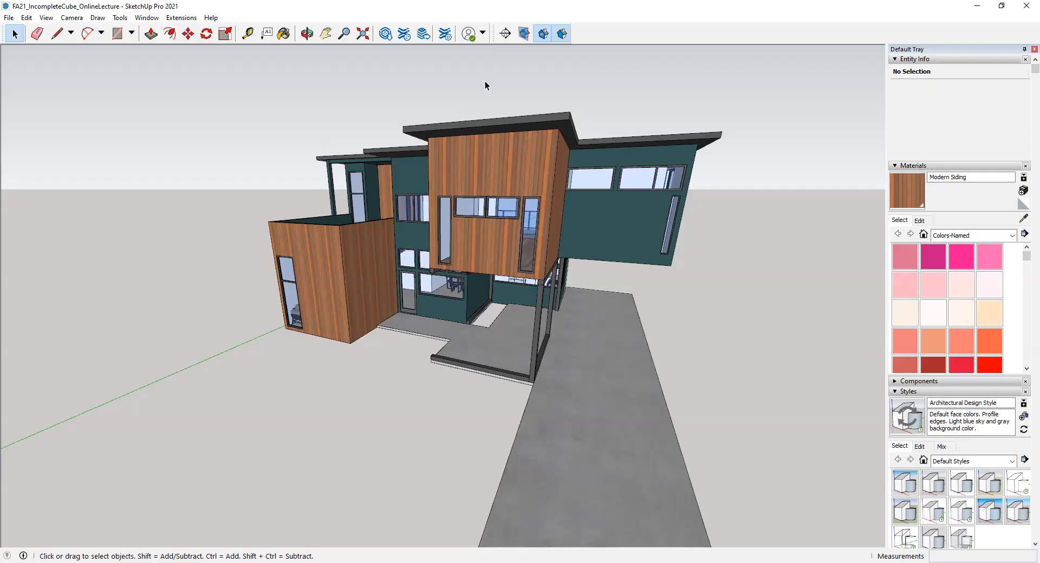
pyautogui.moveTo(447, 147); pyautogui.dragTo(432, 113, button='middle')
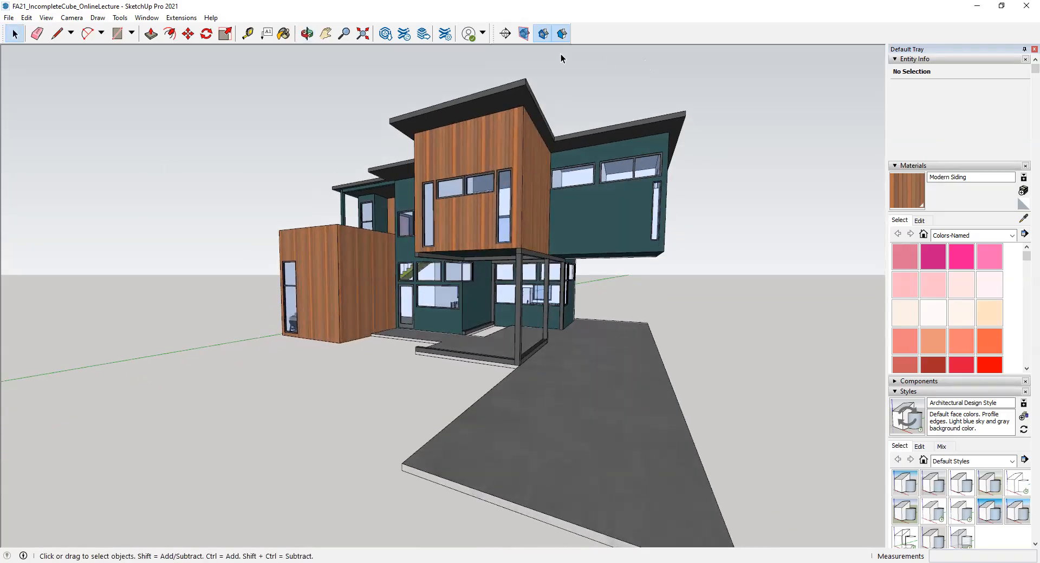
pyautogui.moveTo(401, 180); pyautogui.dragTo(403, 238, button='middle')
pyautogui.moveTo(343, 264); pyautogui.dragTo(390, 281, button='middle')
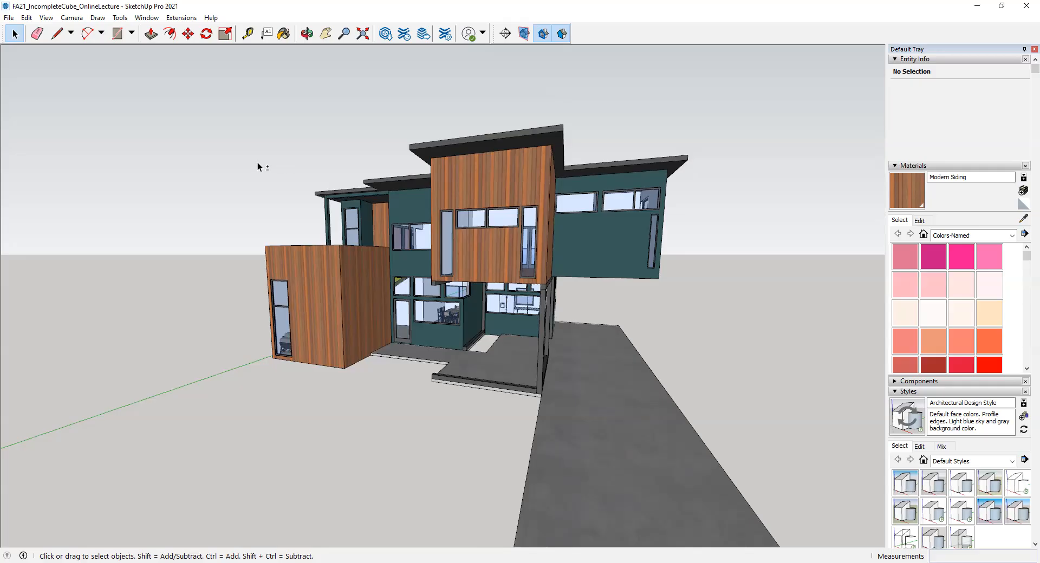
pyautogui.moveTo(258, 167); pyautogui.dragTo(313, 187, button='middle')
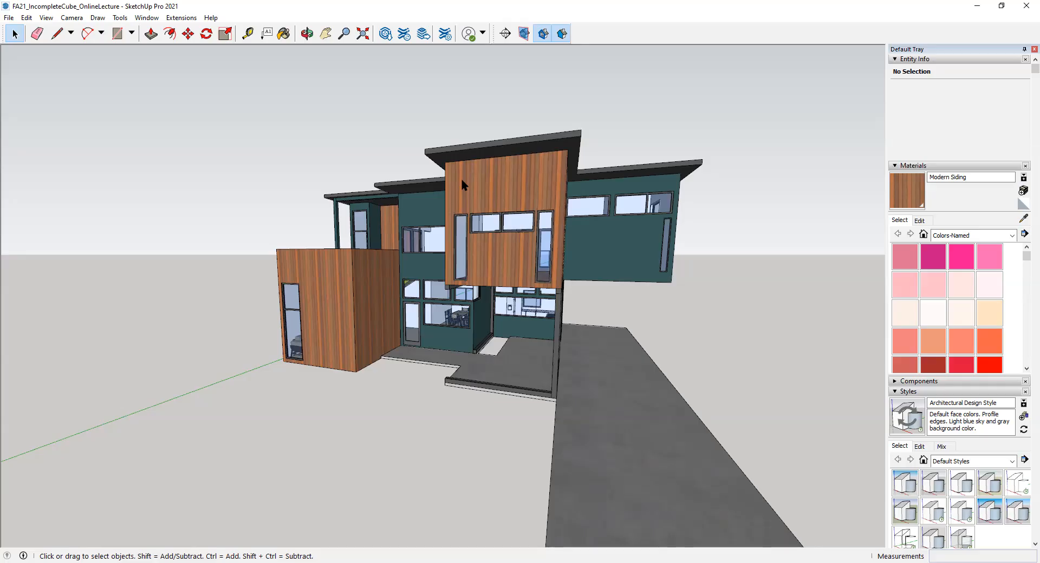
pyautogui.keyDown('shift'); pyautogui.moveTo(453, 175); pyautogui.dragTo(528, 361, button='middle'); pyautogui.keyUp('shift')
pyautogui.moveTo(204, 349); pyautogui.dragTo(204, 327, button='middle')
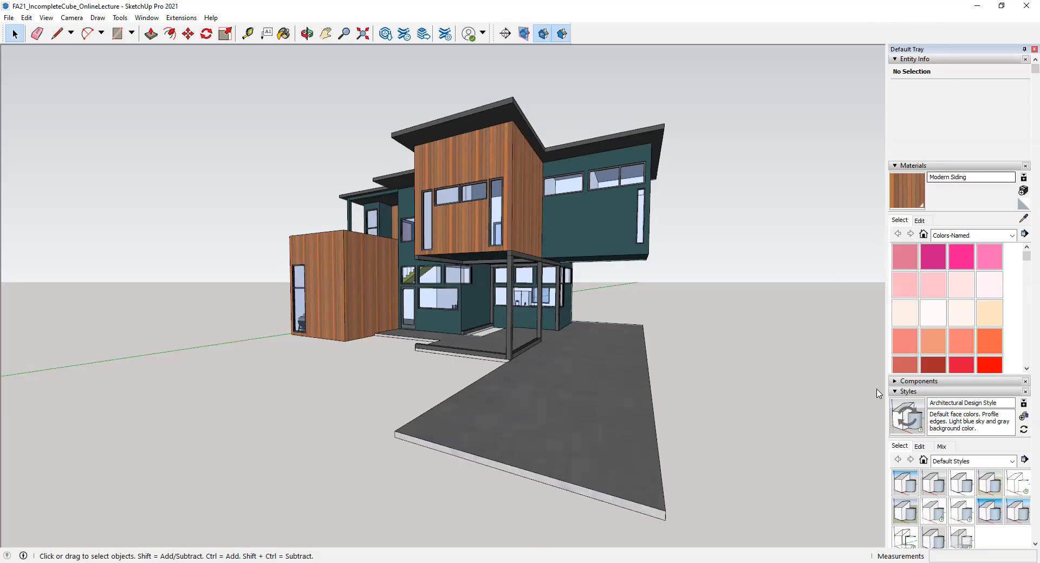
# Collapse the Materials and Entity Info sections so the Styles and Scenes sections have more room
pyautogui.click(145, 19)
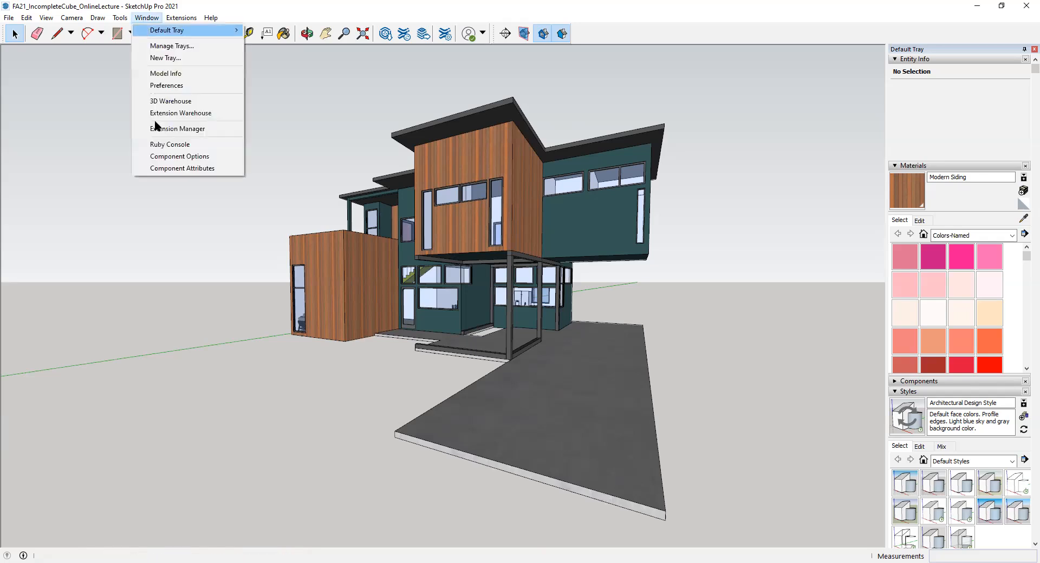
pyautogui.click(806, 117)
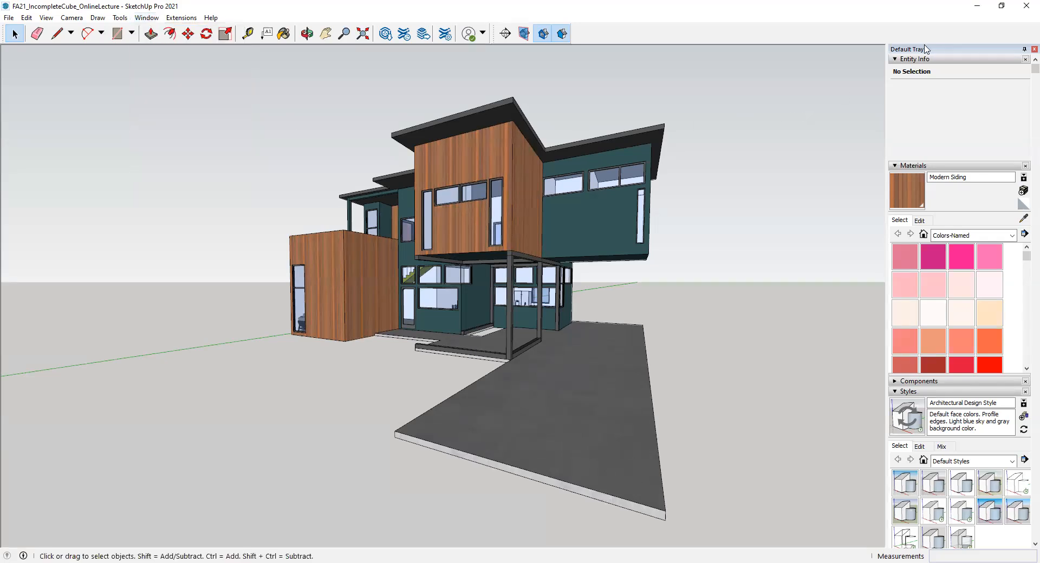
pyautogui.click(895, 166)
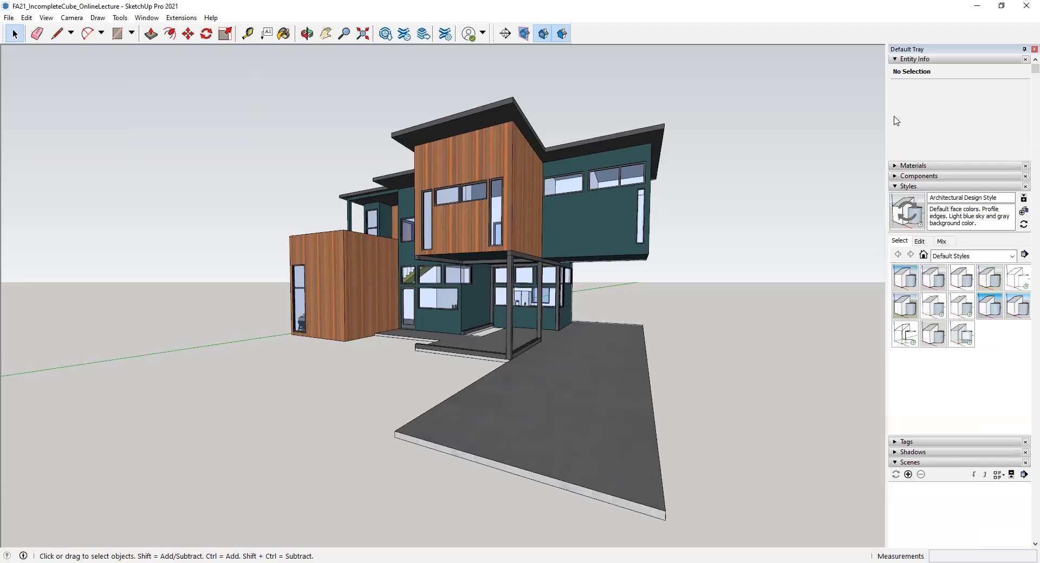
pyautogui.click(915, 60)
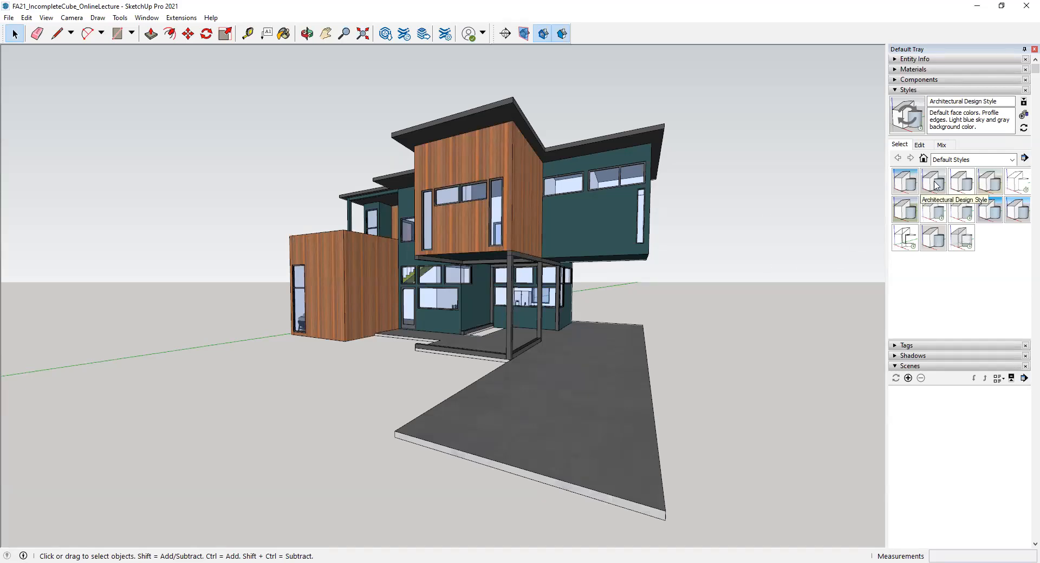
# Try the Landscape Architecture, 3D Printing, Wireframe and X-ray styles from the Default Styles collection on the house
pyautogui.click(914, 208)
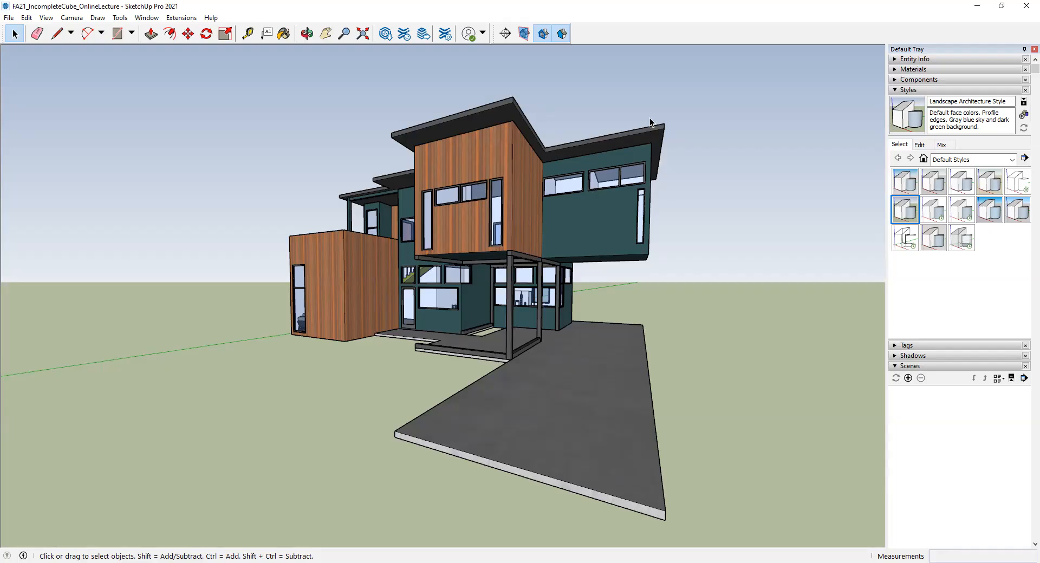
pyautogui.click(906, 186)
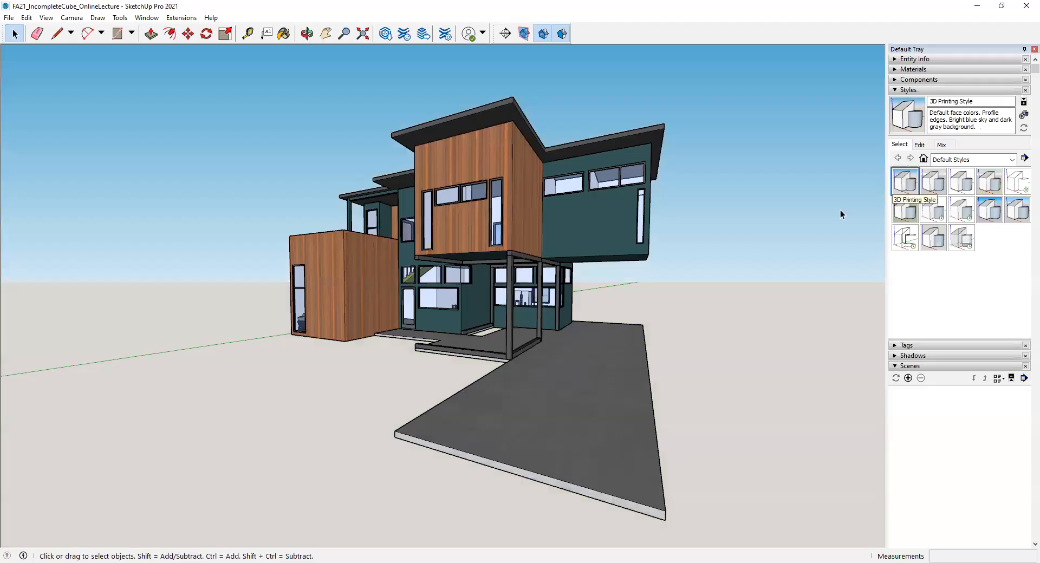
pyautogui.click(908, 242)
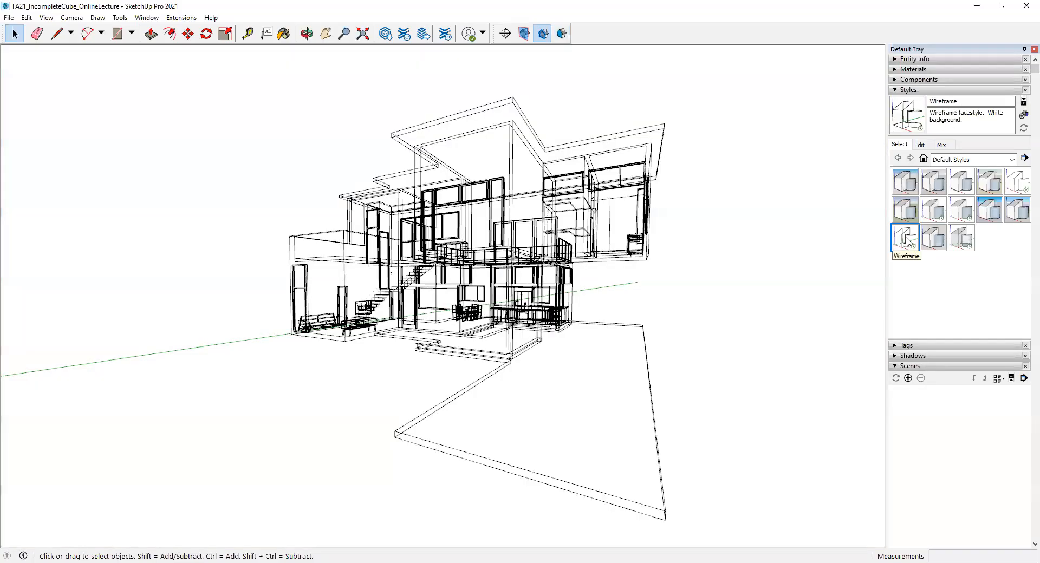
pyautogui.click(951, 244)
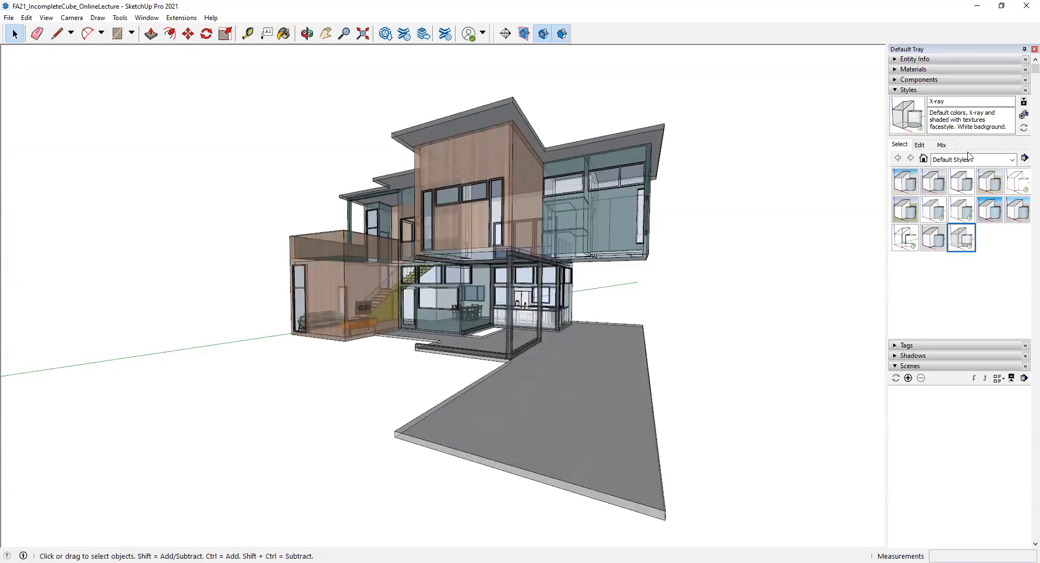
# Try the Blue and Orange and Gray Scale styles from the Color Sets collection on the house
pyautogui.click(1012, 161)
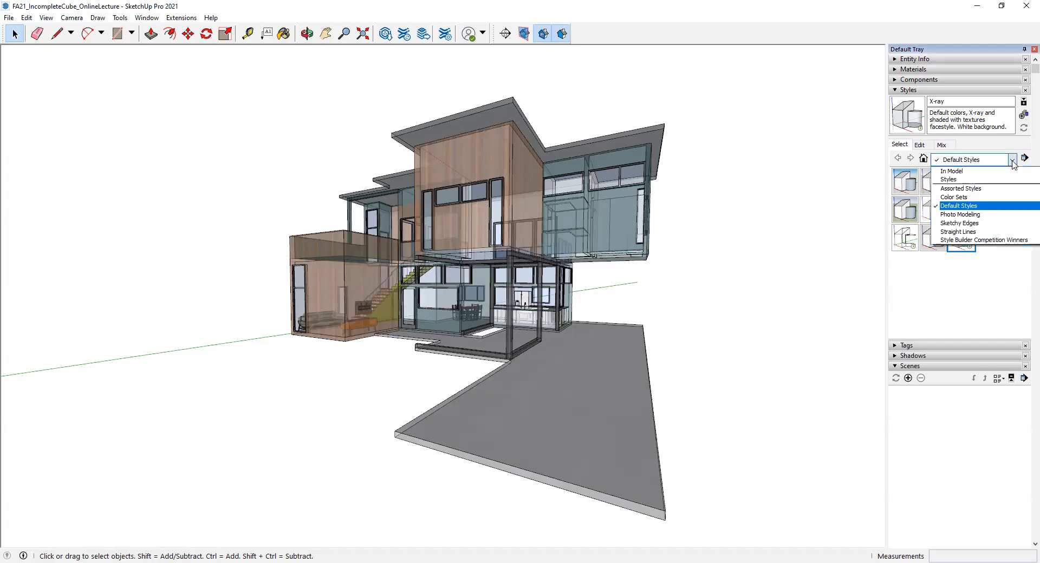
pyautogui.click(975, 199)
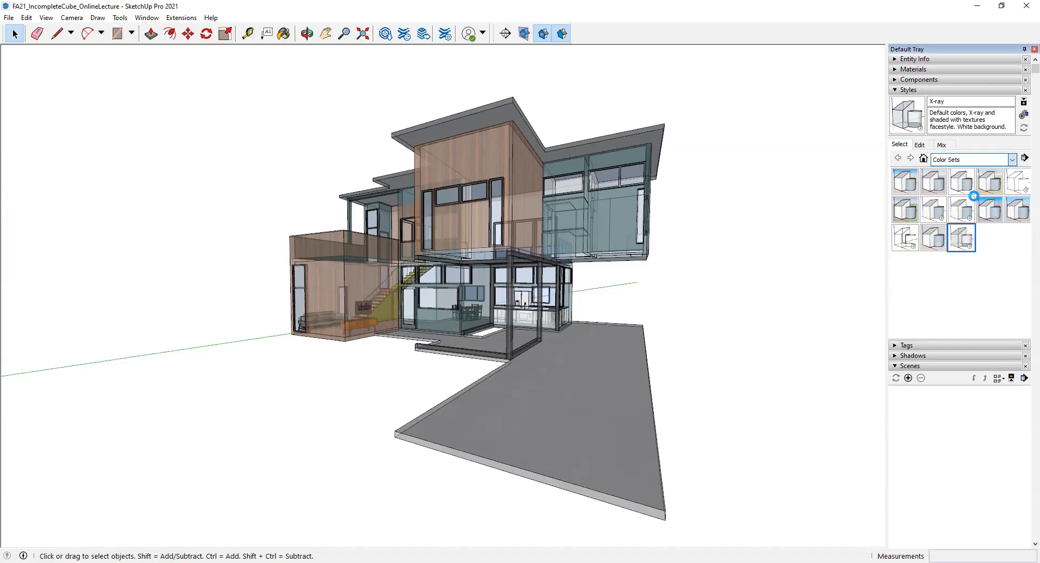
pyautogui.click(961, 181)
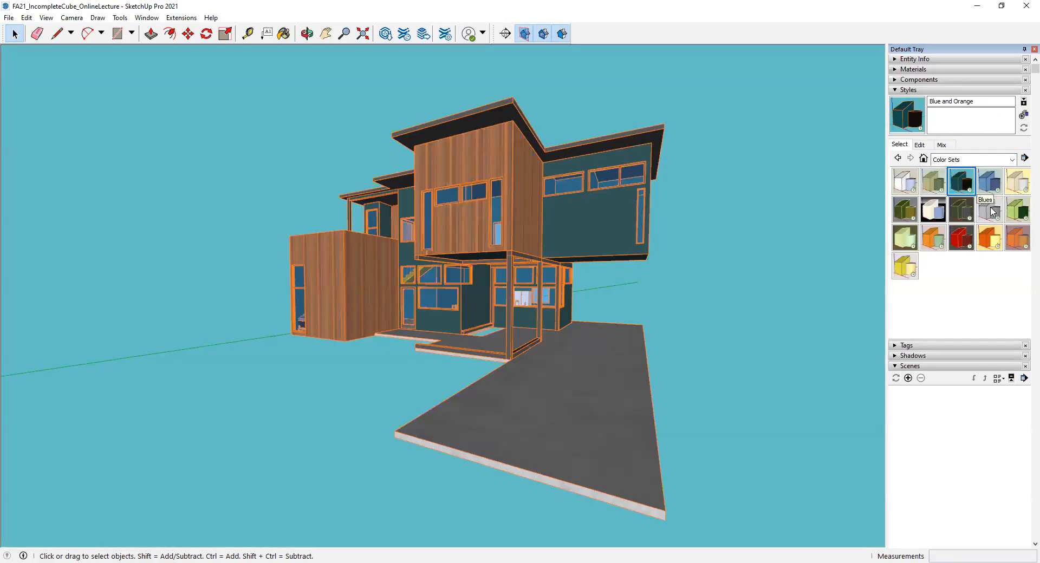
pyautogui.click(993, 213)
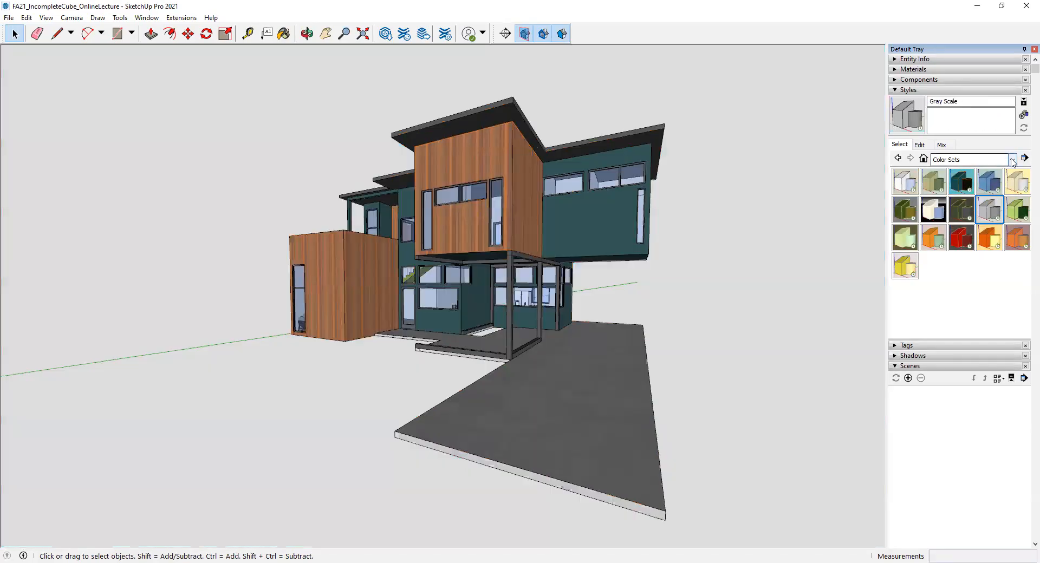
# Compare the Sketchy Edges styles Cross Stitch, Fineliner, Marker Broken Line and Pen Grey on the house, and apply Pen Black
pyautogui.click(1012, 159)
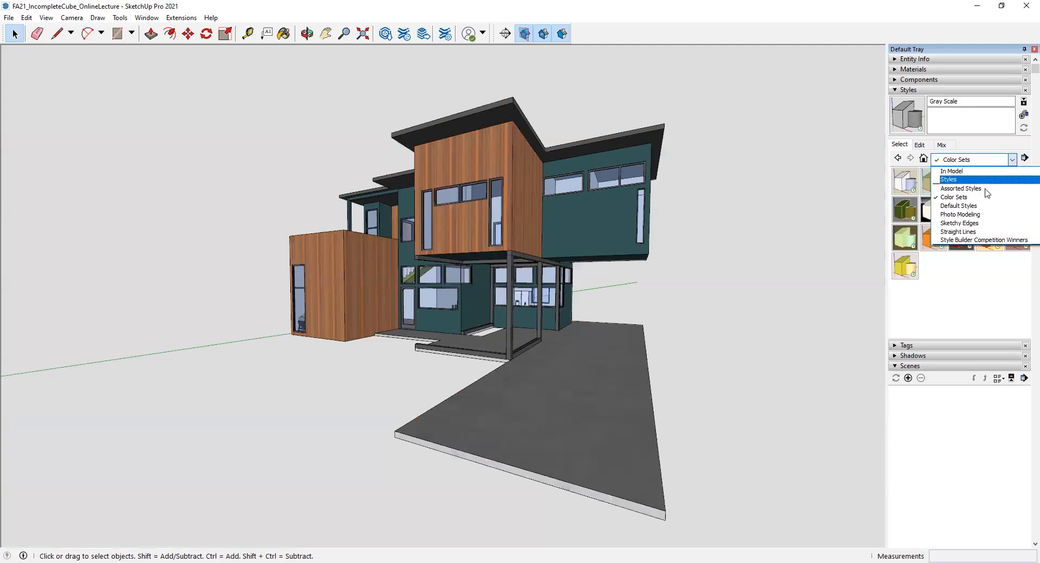
pyautogui.click(962, 227)
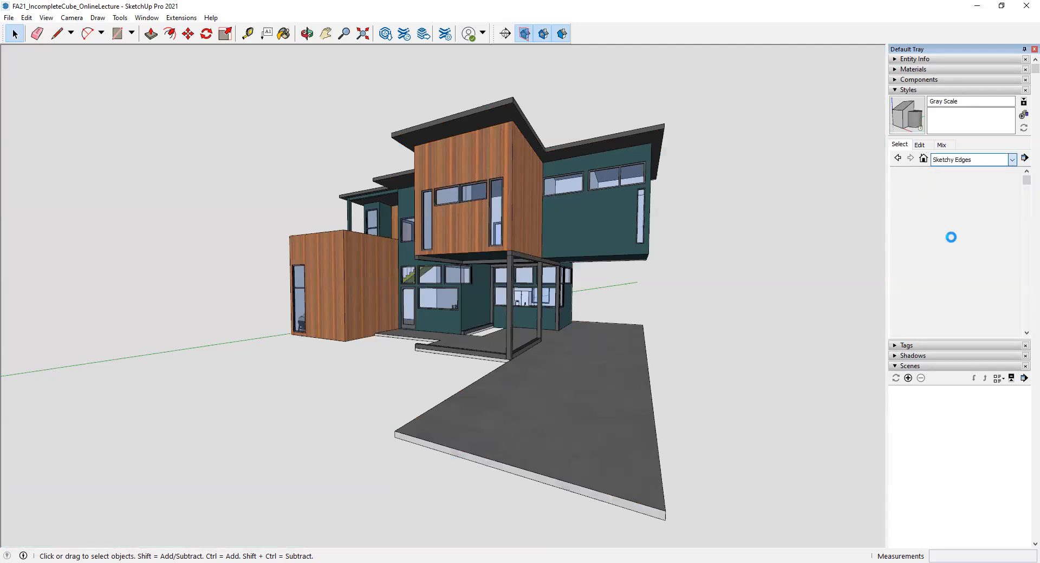
pyautogui.click(960, 246)
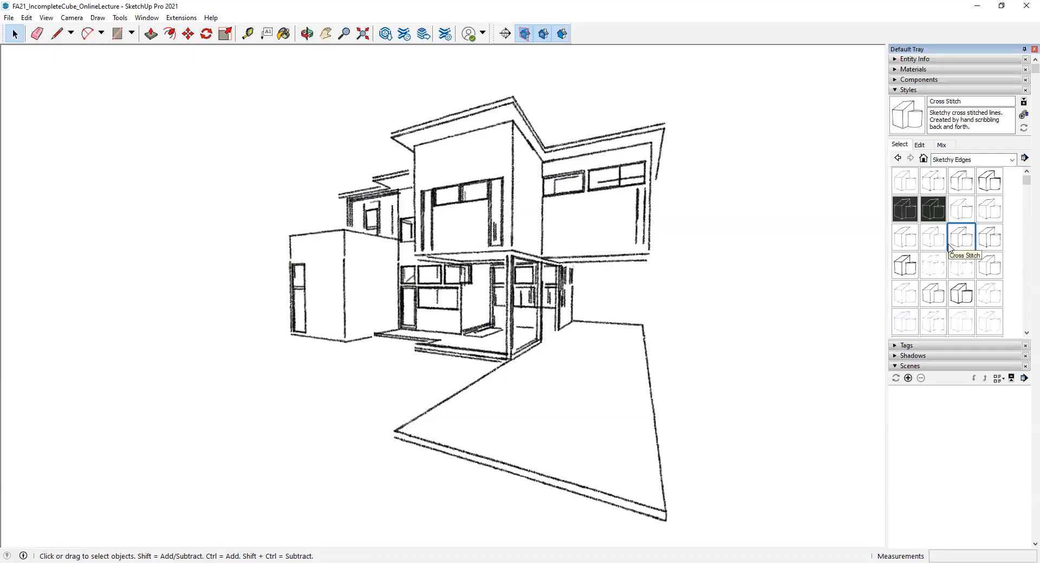
pyautogui.click(934, 248)
pyautogui.click(935, 270)
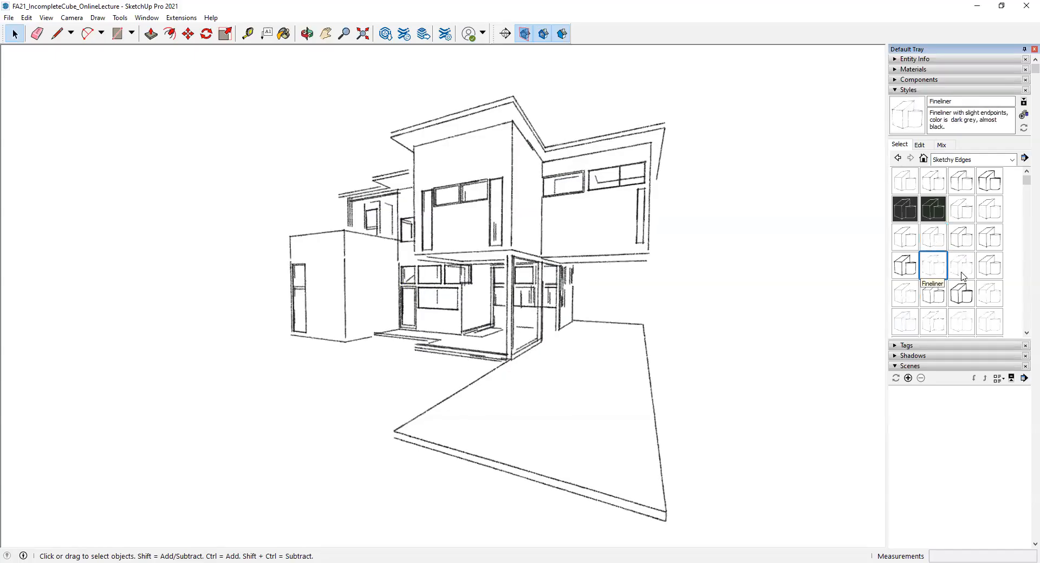
pyautogui.click(963, 274)
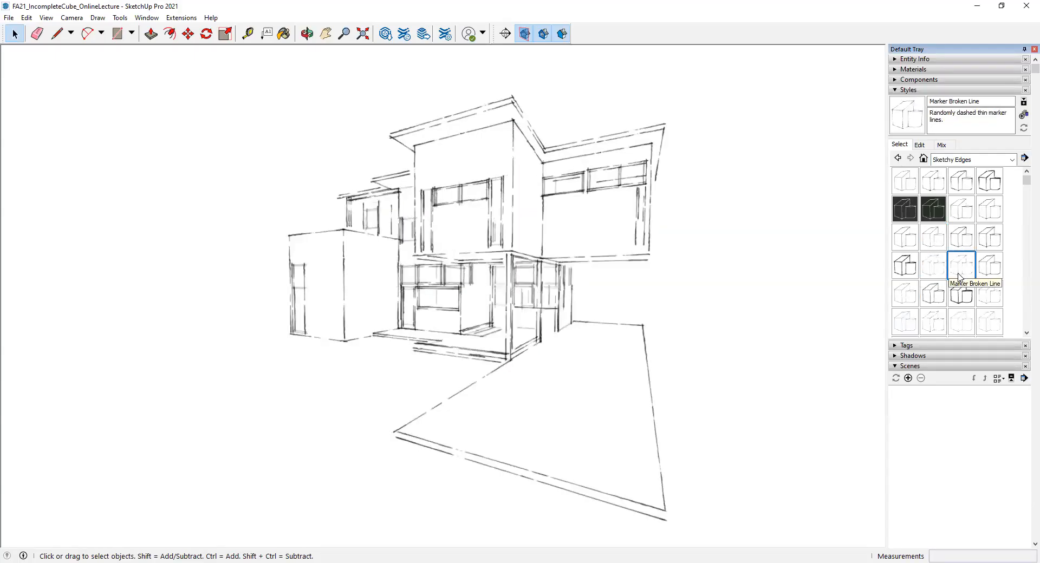
pyautogui.click(958, 324)
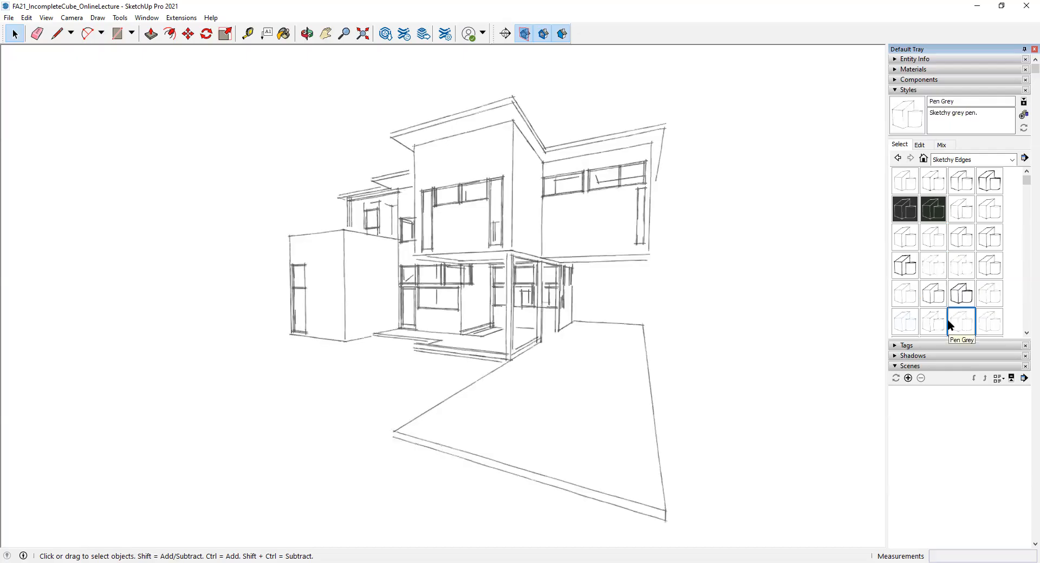
pyautogui.click(987, 294)
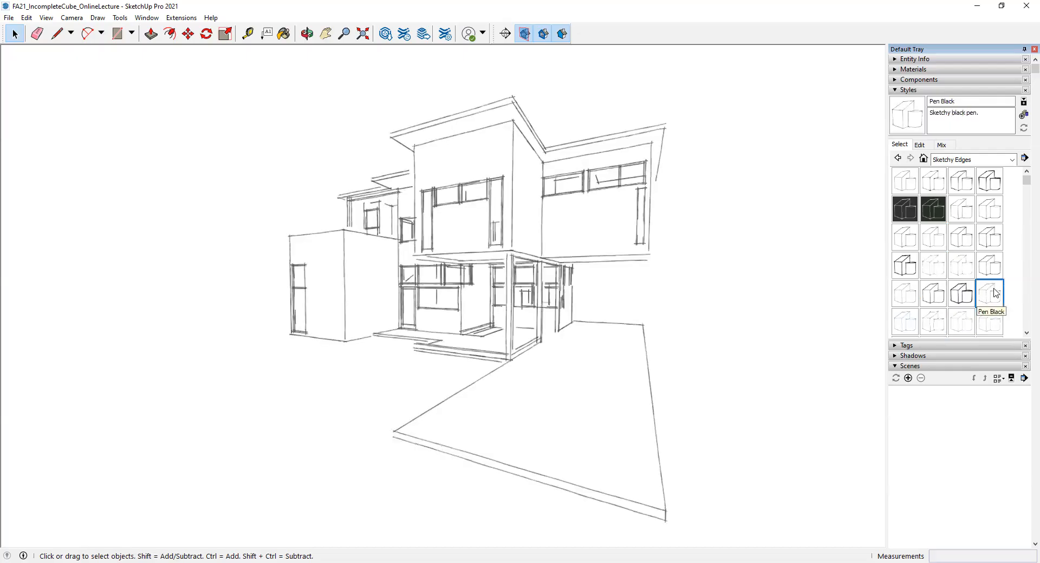
# Try the Sketchy Edges styles Marker Super Fine and Dry Erase Marker Wide on the house
pyautogui.click(915, 292)
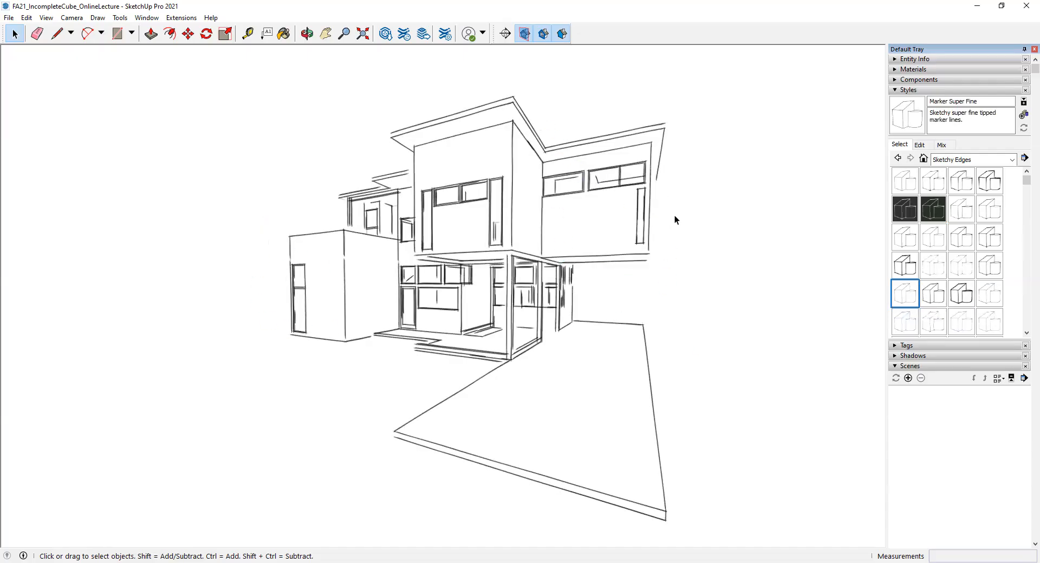
pyautogui.click(910, 273)
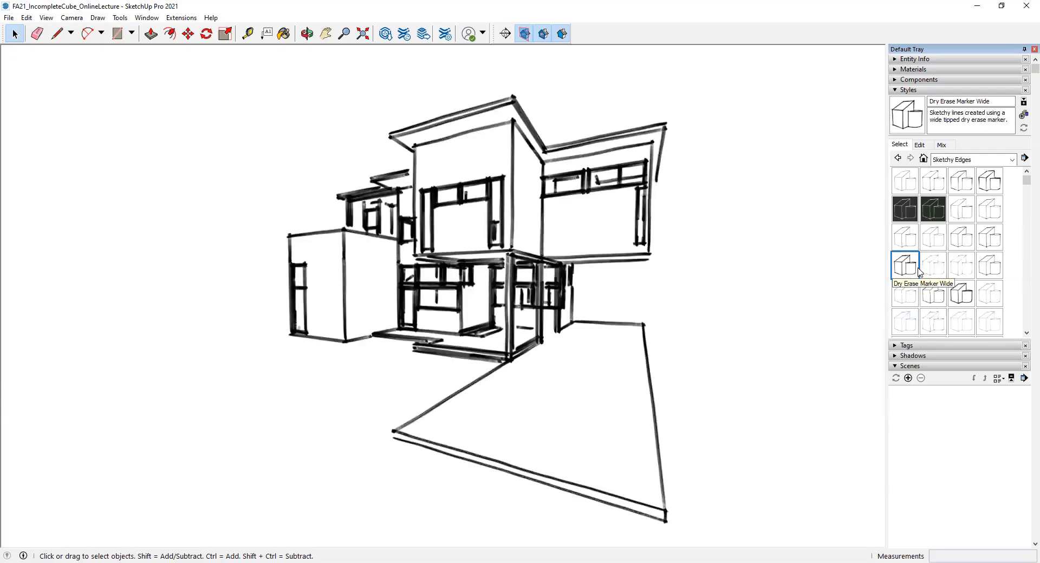
# Try the Architectural Design Style from the Default Styles collection, and apply the Construction Documentation Style to the house
pyautogui.click(1012, 160)
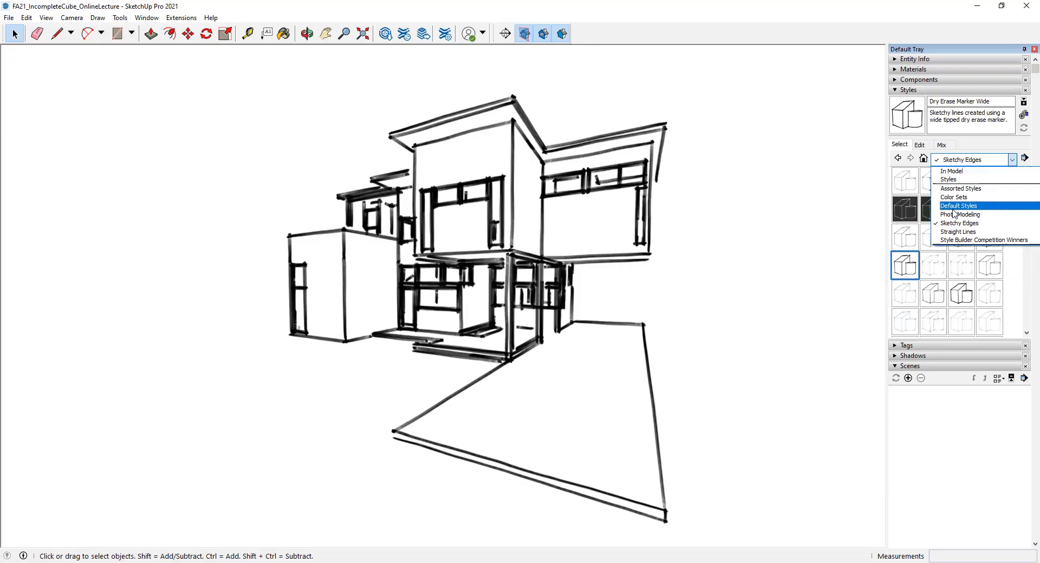
pyautogui.click(954, 210)
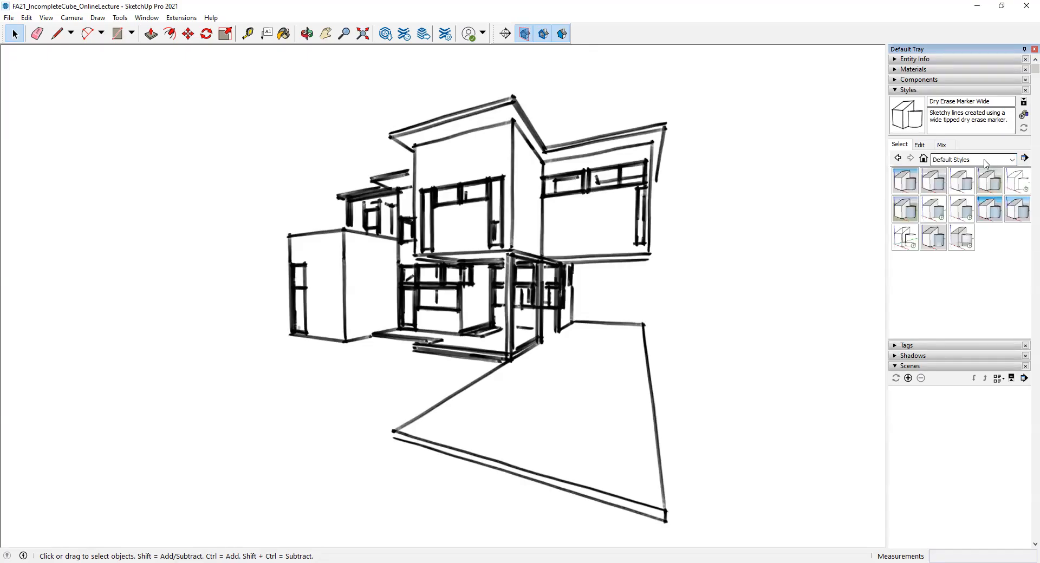
pyautogui.click(940, 186)
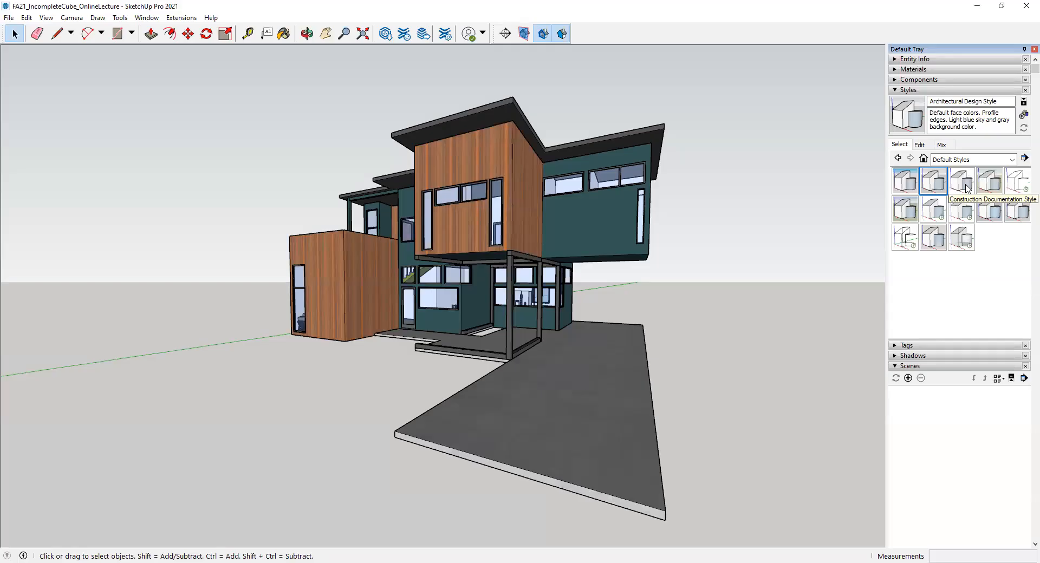
pyautogui.click(967, 187)
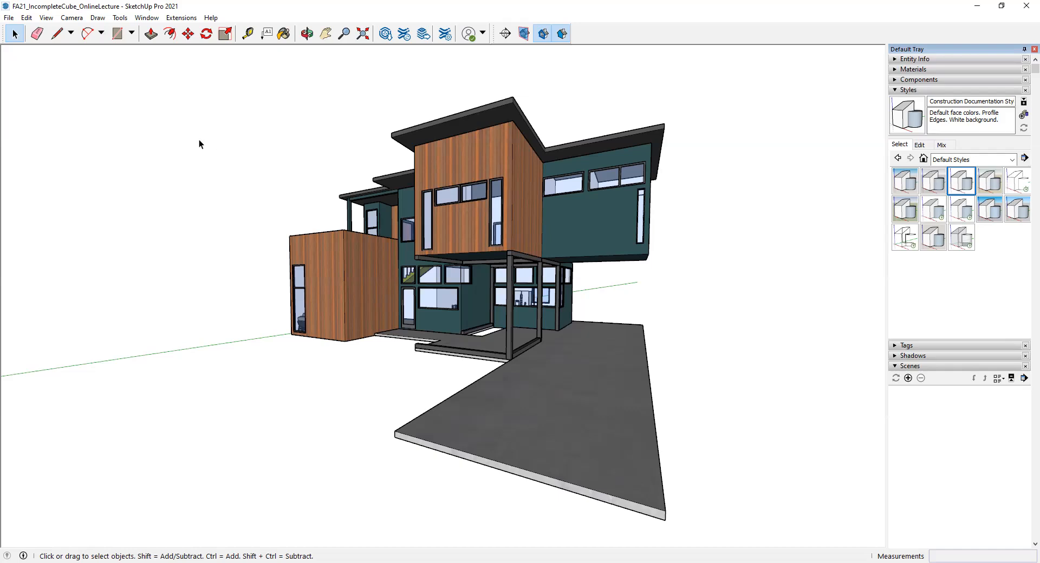
# Hide the model axes and frame the front of the house in perspective
pyautogui.click(44, 18)
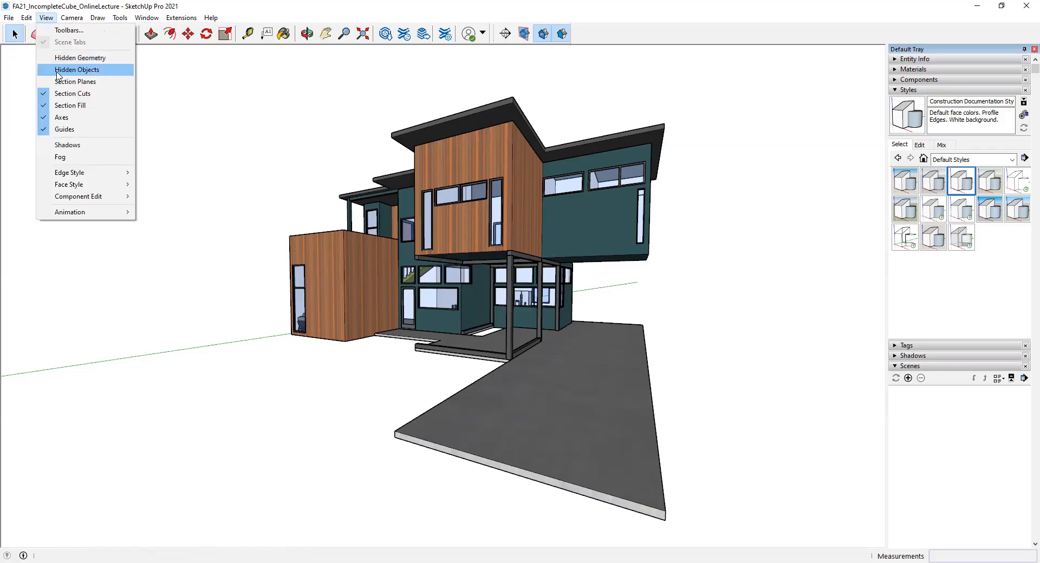
pyautogui.click(67, 116)
pyautogui.moveTo(355, 271); pyautogui.dragTo(327, 250, button='middle')
pyautogui.scroll(-3, 475, 209)
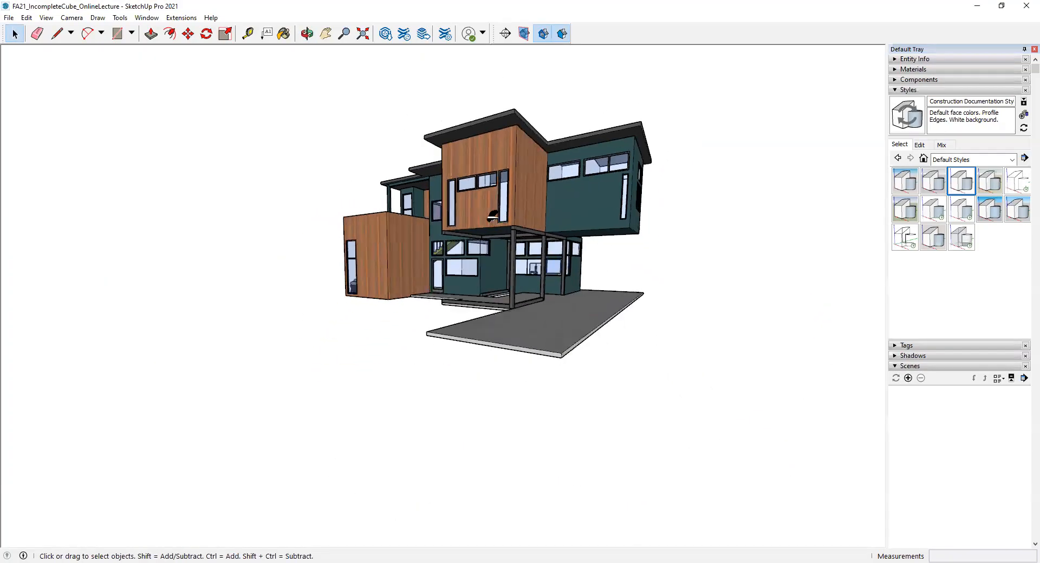
pyautogui.moveTo(492, 217); pyautogui.dragTo(479, 295, button='middle')
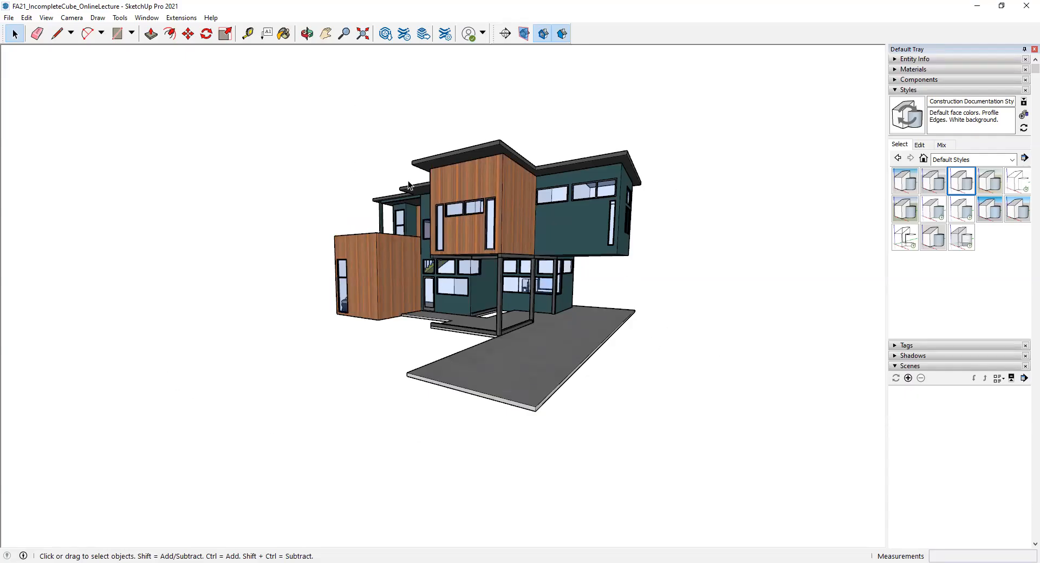
pyautogui.scroll(3, 645, 212)
pyautogui.scroll(1, 883, 157)
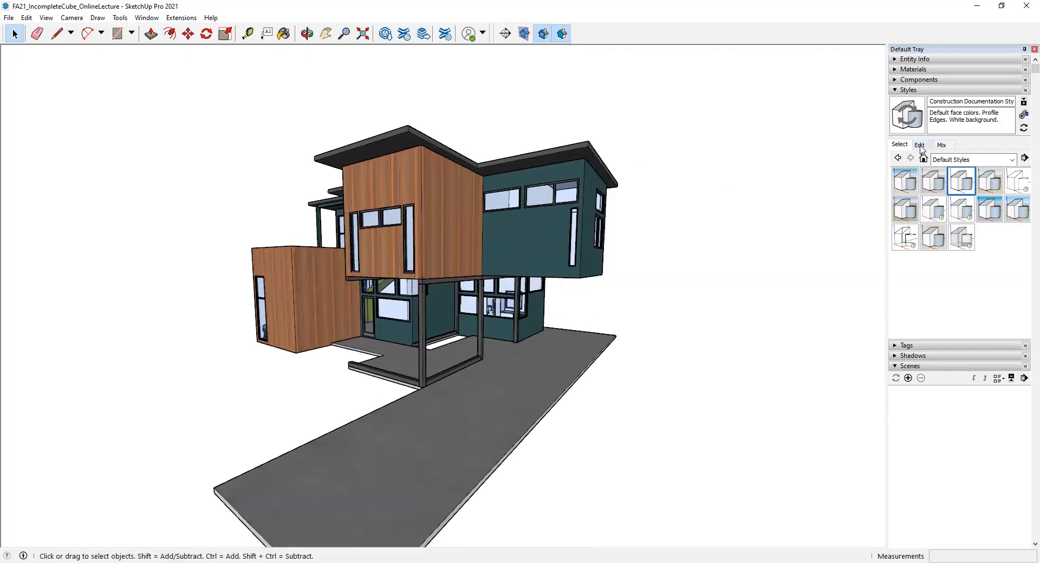
# Open the edge settings of the Construction Documentation Style for editing
pyautogui.click(920, 145)
pyautogui.scroll(-2, 526, 262)
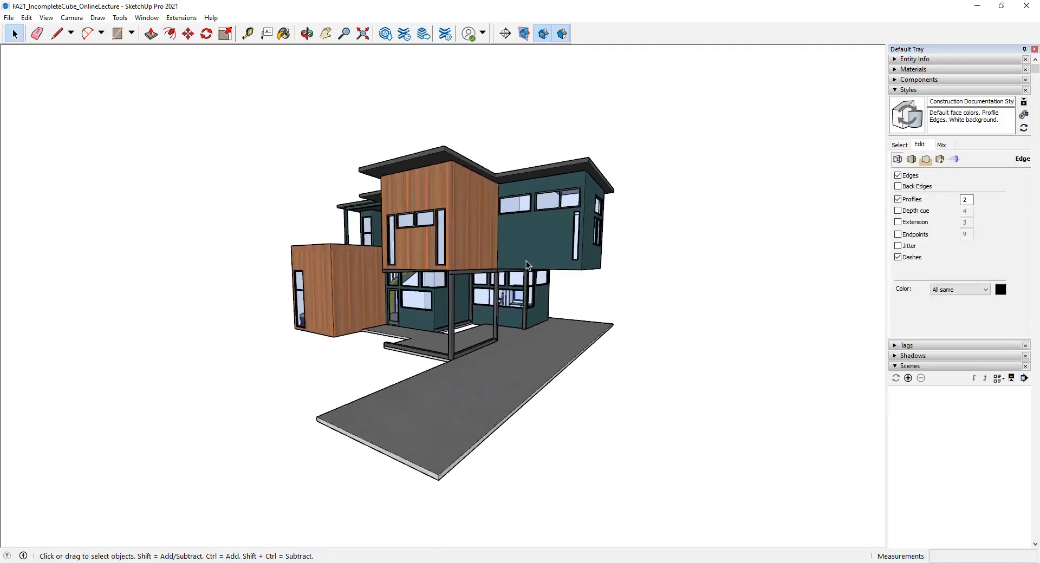
pyautogui.scroll(3, 443, 297)
pyautogui.moveTo(443, 297); pyautogui.dragTo(778, 200, button='middle')
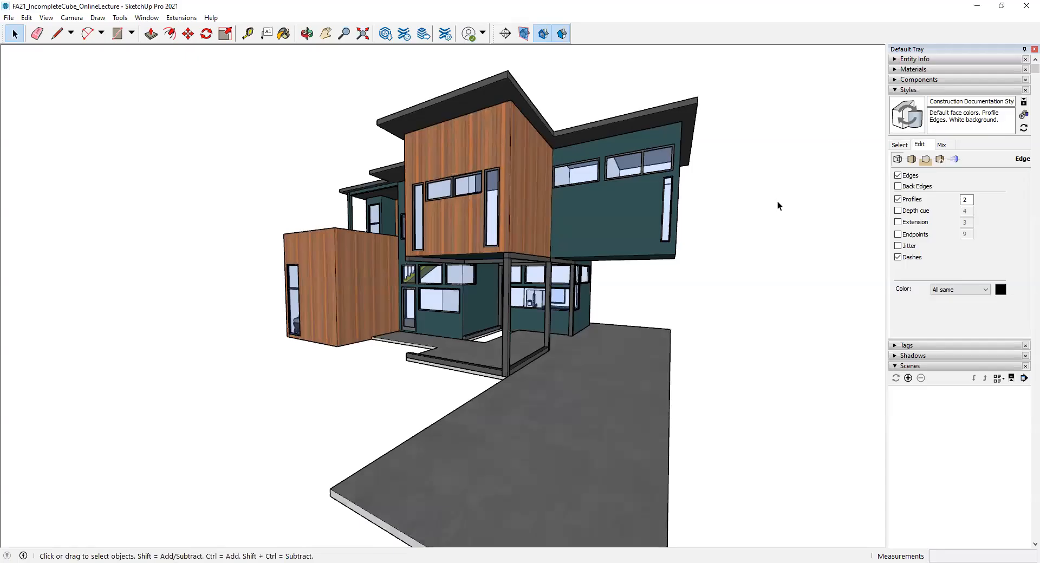
# Switch the style's Profiles off and on to compare the house's outlines from the front
pyautogui.click(900, 201)
pyautogui.click(898, 200)
pyautogui.click(898, 199)
pyautogui.doubleClick(966, 200)
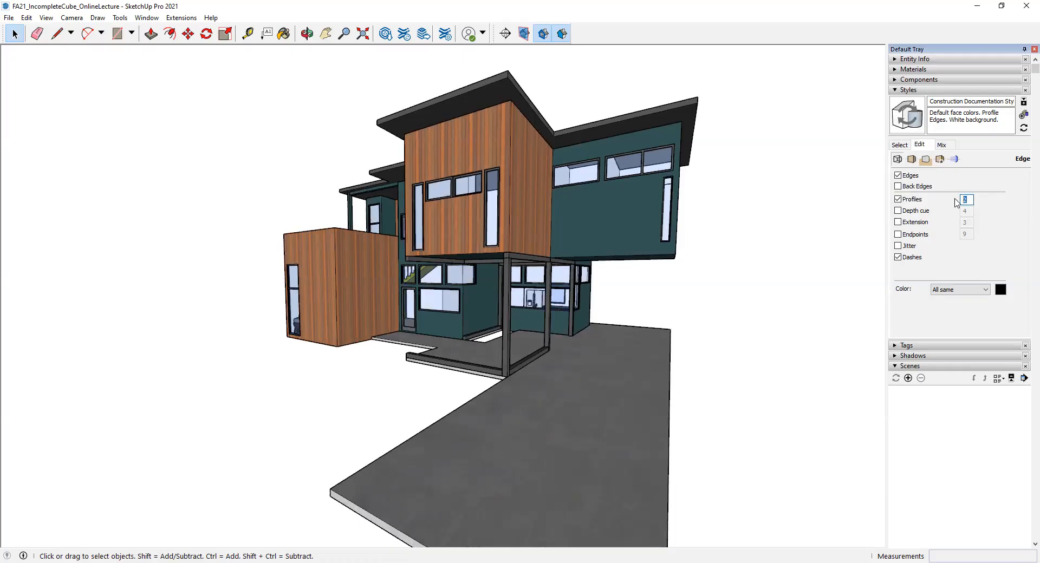
pyautogui.click(900, 179)
pyautogui.click(898, 199)
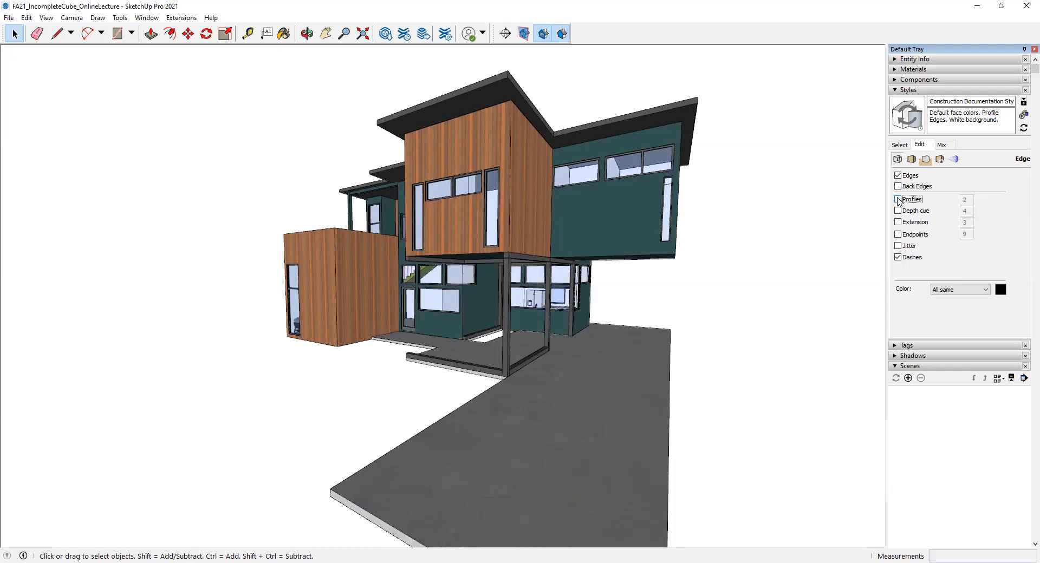
pyautogui.moveTo(587, 236); pyautogui.dragTo(880, 249, button='middle')
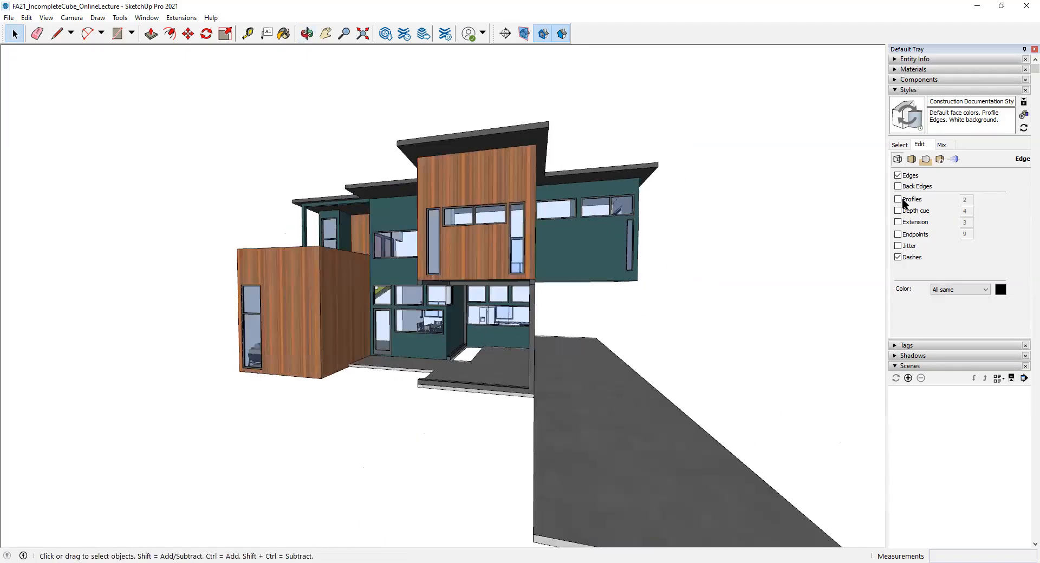
pyautogui.click(899, 200)
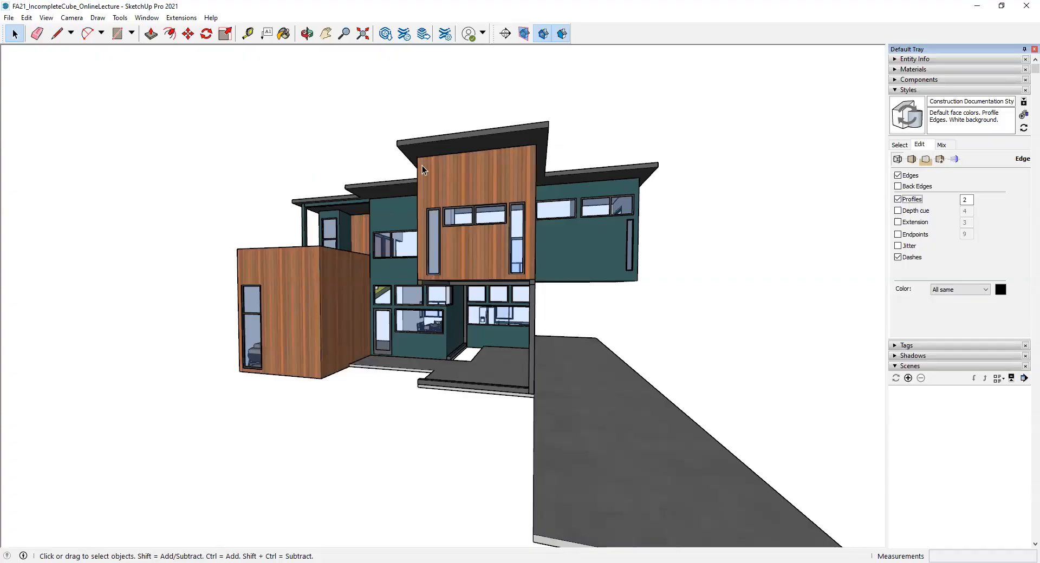
# Try a Profiles thickness of 8 on the house's edges
pyautogui.scroll(6, 407, 287)
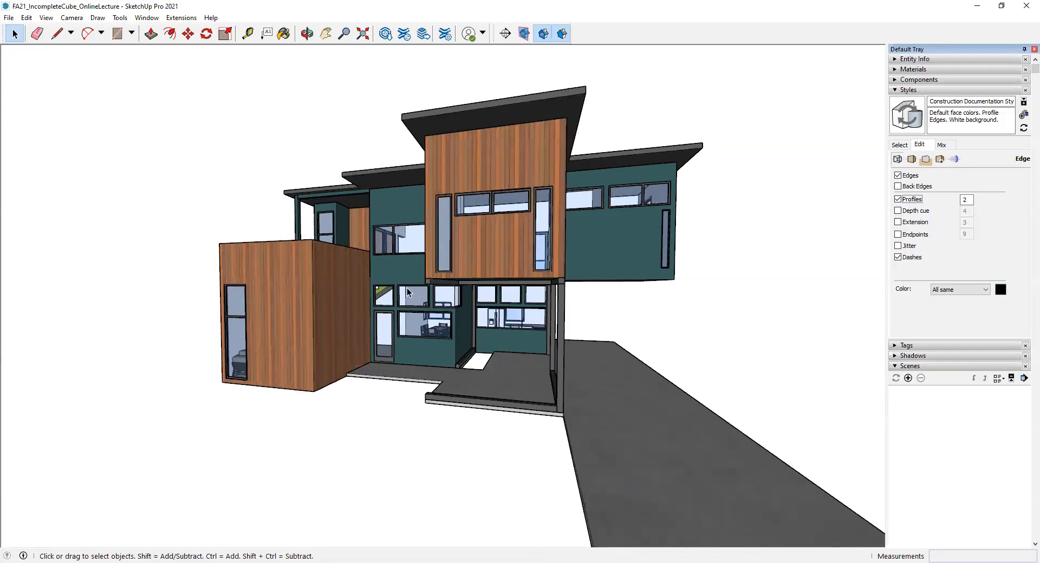
pyautogui.moveTo(445, 302); pyautogui.dragTo(472, 304, button='middle')
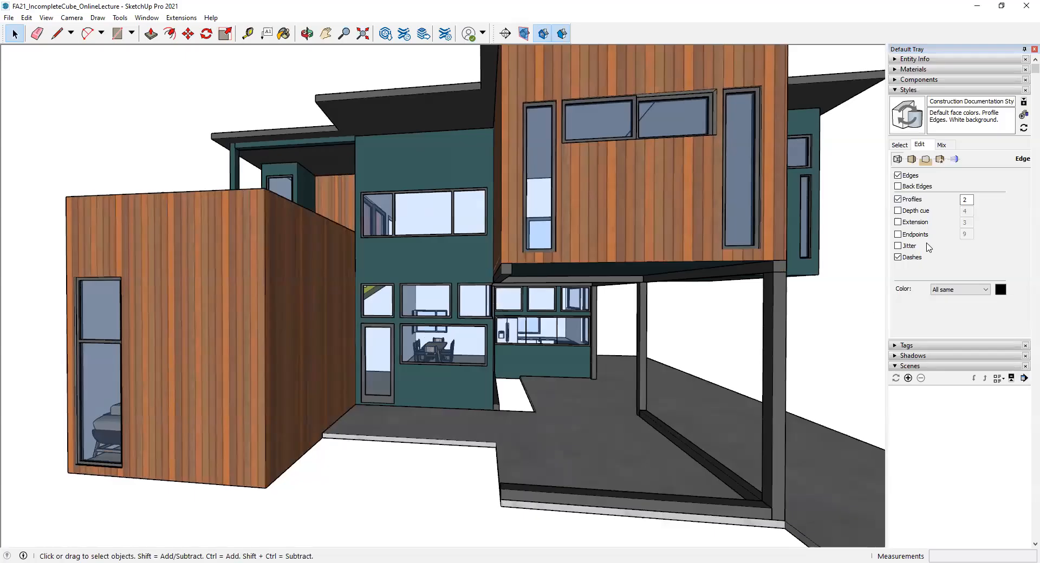
pyautogui.click(973, 200)
pyautogui.doubleClick(963, 200)
pyautogui.write('8')
pyautogui.press('Return')
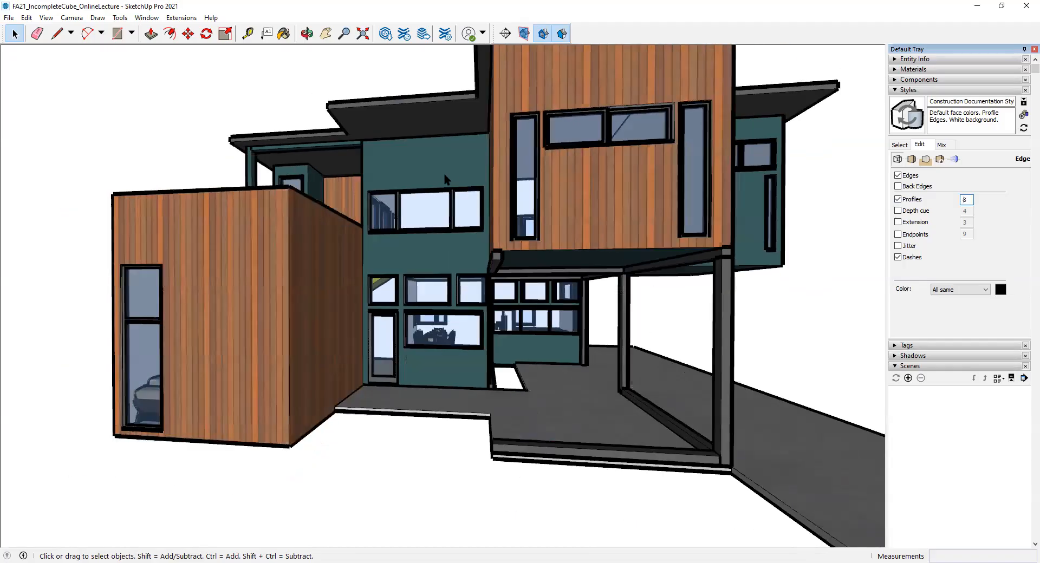
pyautogui.scroll(-3, 445, 178)
pyautogui.moveTo(445, 179); pyautogui.dragTo(531, 165, button='middle')
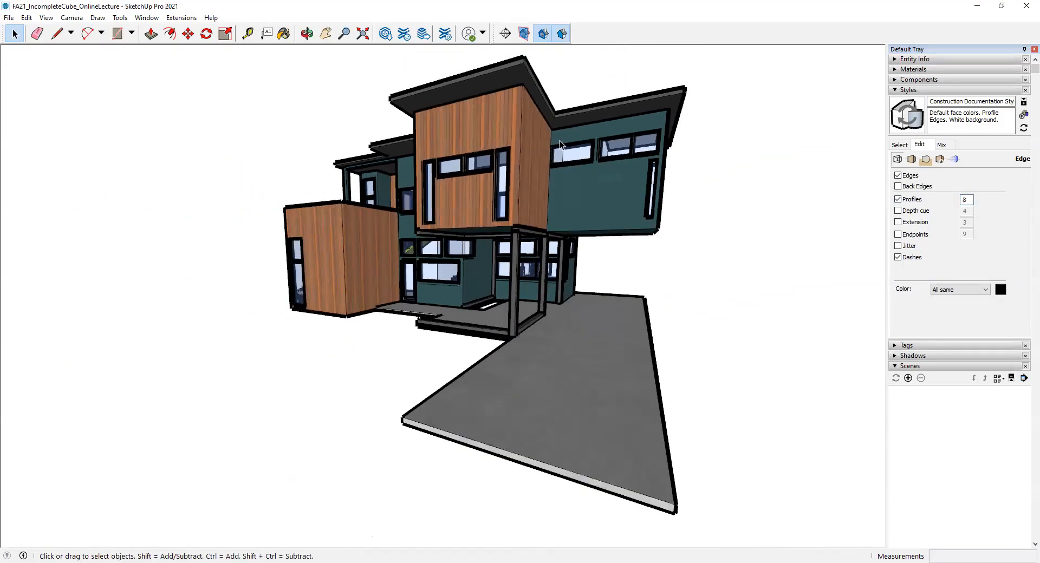
# Compare the house without Profiles, turn them on with a thickness of 1, and enable edge Extension
pyautogui.click(912, 200)
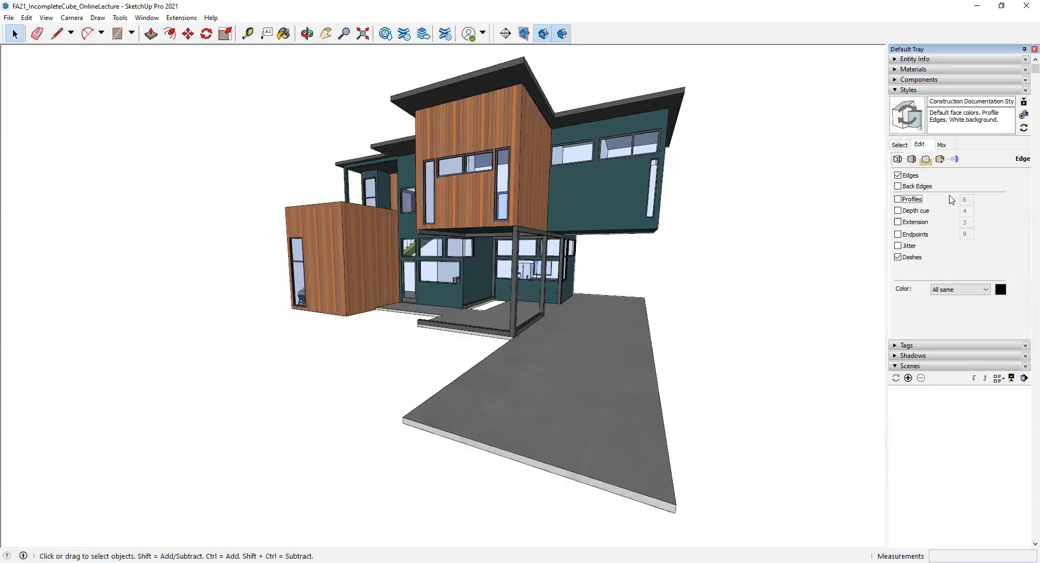
pyautogui.click(898, 199)
pyautogui.click(898, 224)
pyautogui.moveTo(970, 200); pyautogui.dragTo(955, 200)
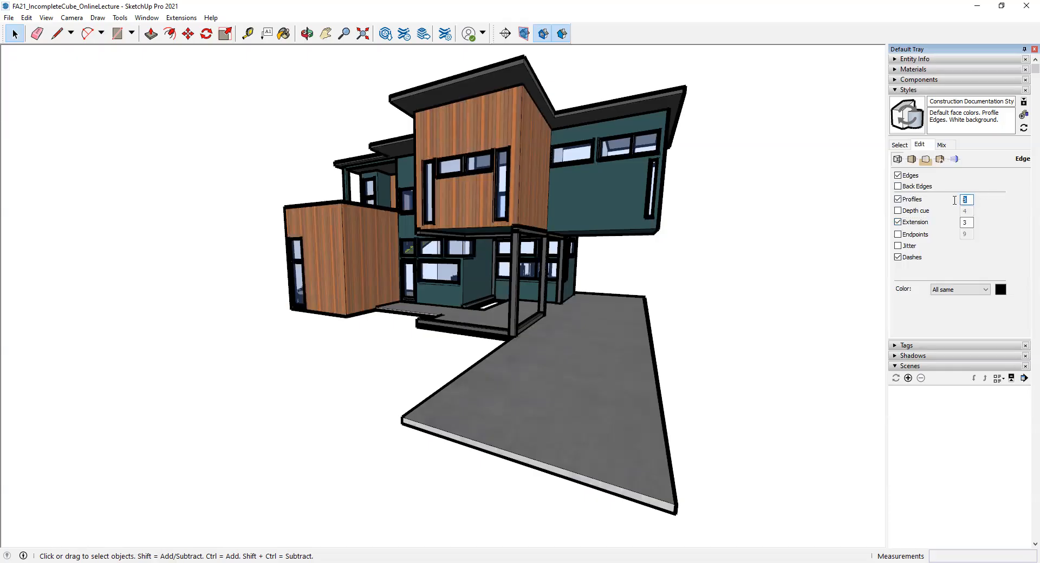
pyautogui.write('1')
pyautogui.press('Tab')
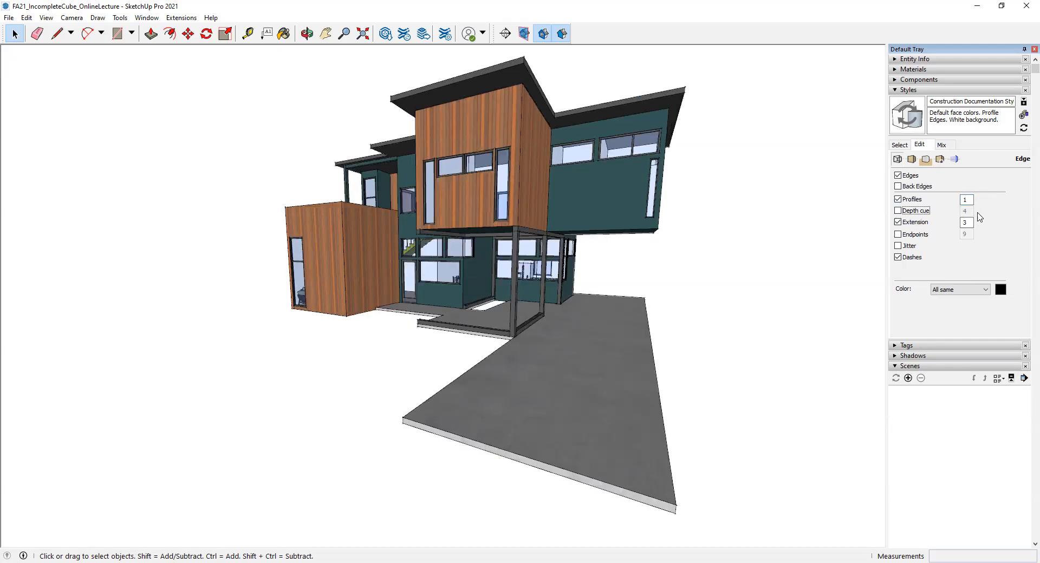
# Set the edge Extension to 6 and inspect the line ends at the roof corners
pyautogui.press('Tab')
pyautogui.press('Tab')
pyautogui.write('6')
pyautogui.press('Tab')
pyautogui.scroll(10, 311, 135)
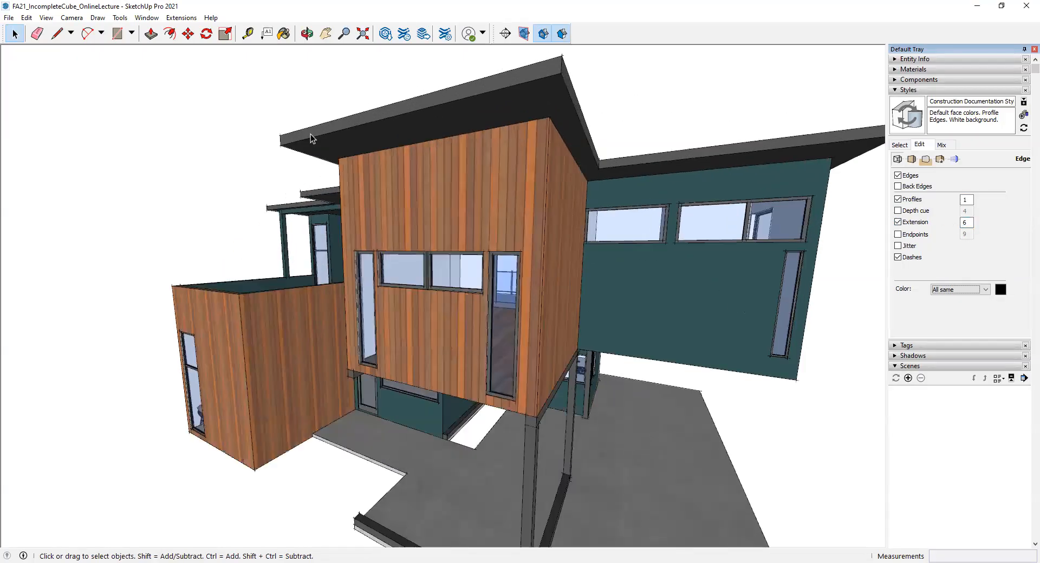
pyautogui.scroll(-3, 346, 103)
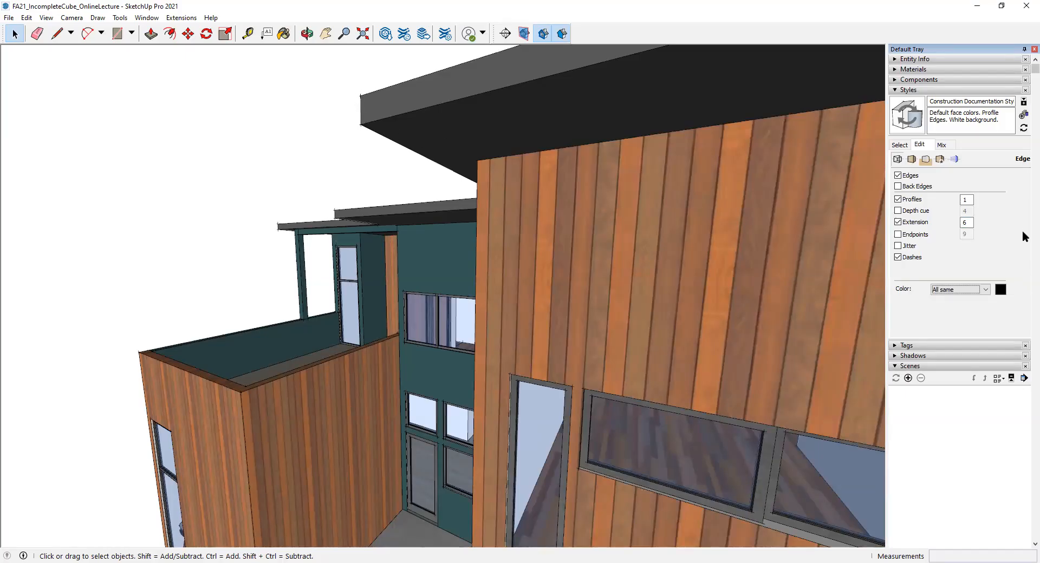
# Turn off both Extension and Profiles in the style's edge settings
pyautogui.click(899, 222)
pyautogui.click(898, 221)
pyautogui.click(898, 199)
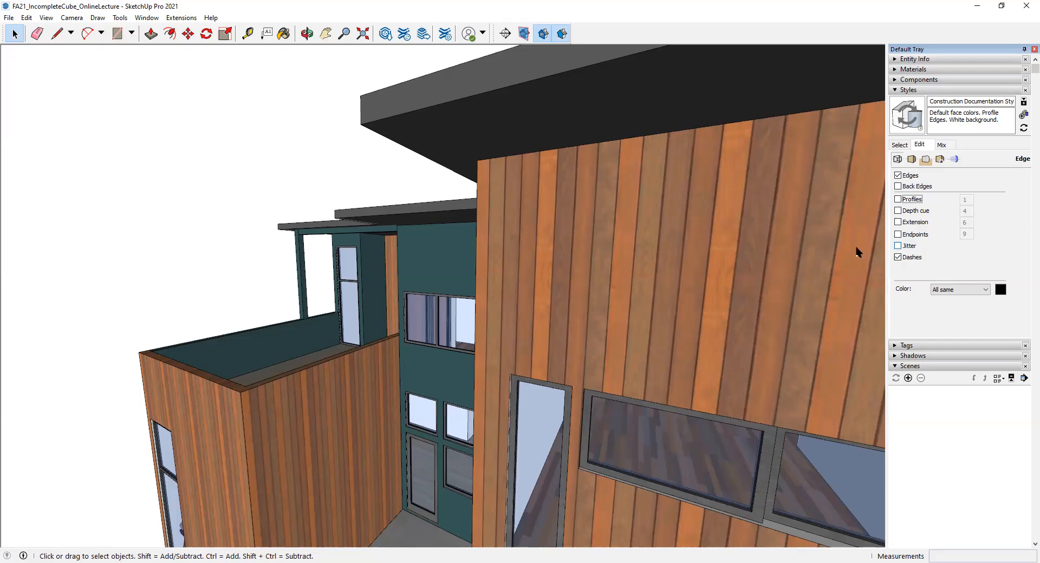
# Examine the house's exterior from the front, the rear and slightly above with the simplified edge display
pyautogui.scroll(-10, 524, 255)
pyautogui.moveTo(595, 268); pyautogui.dragTo(538, 268, button='middle')
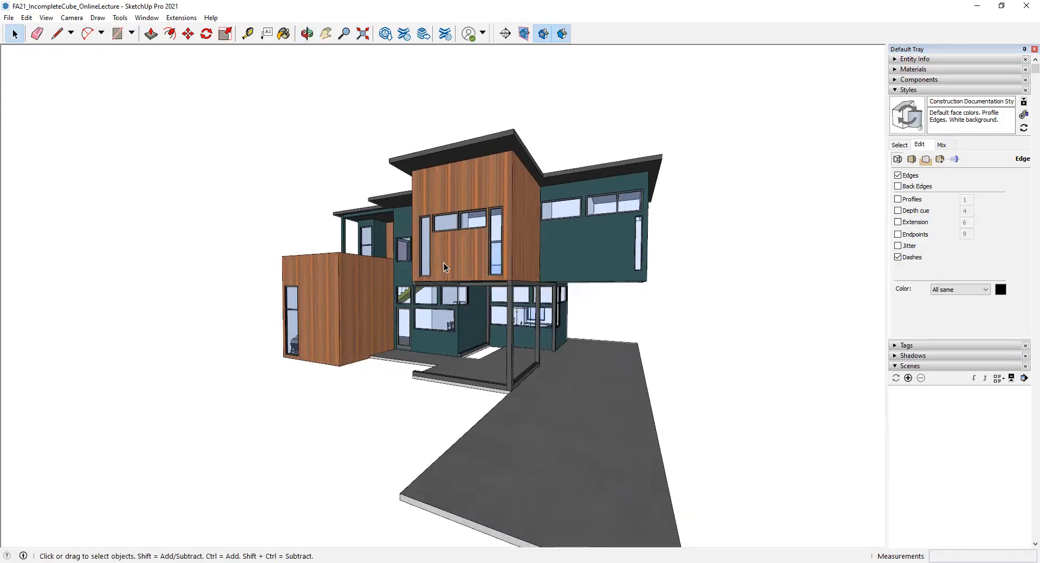
pyautogui.scroll(2, 362, 199)
pyautogui.moveTo(434, 237); pyautogui.dragTo(421, 224, button='middle')
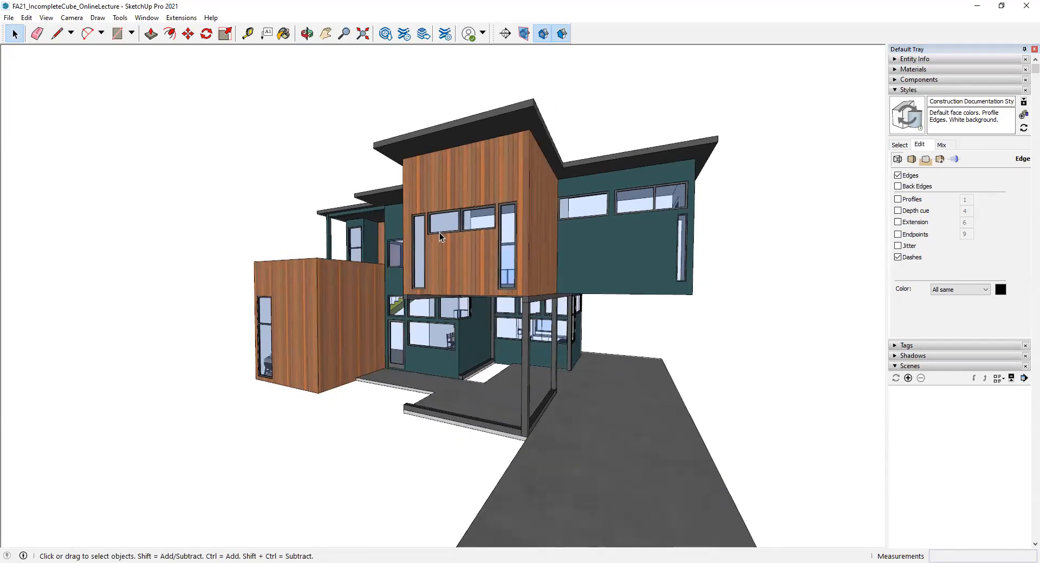
pyautogui.moveTo(523, 257); pyautogui.dragTo(528, 233, button='middle')
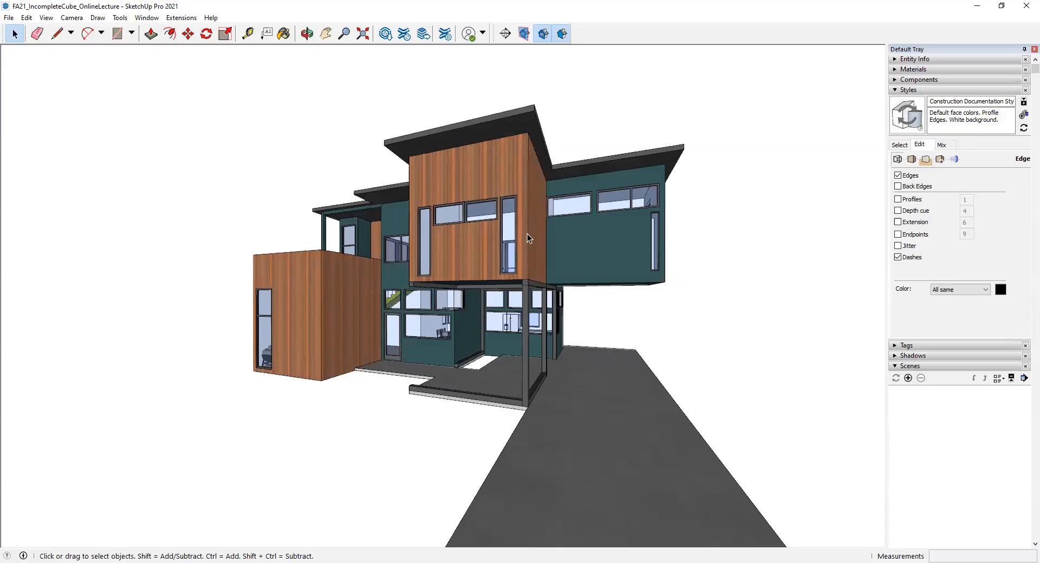
pyautogui.moveTo(513, 244); pyautogui.dragTo(566, 349, button='middle')
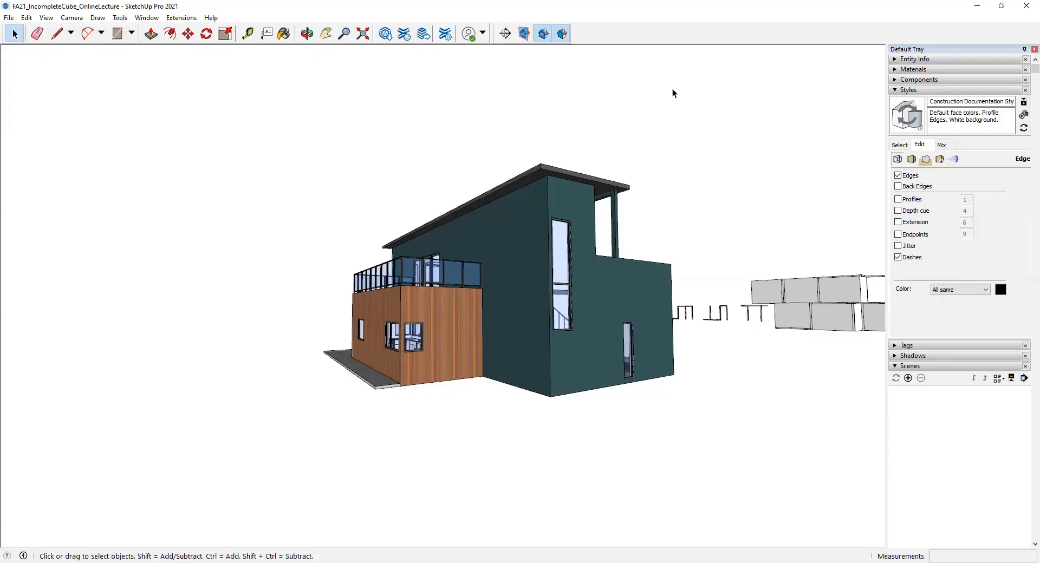
pyautogui.moveTo(608, 317); pyautogui.dragTo(426, 275, button='middle')
pyautogui.moveTo(427, 276); pyautogui.dragTo(451, 258)
pyautogui.press('space')
pyautogui.moveTo(450, 237); pyautogui.dragTo(445, 274, button='middle')
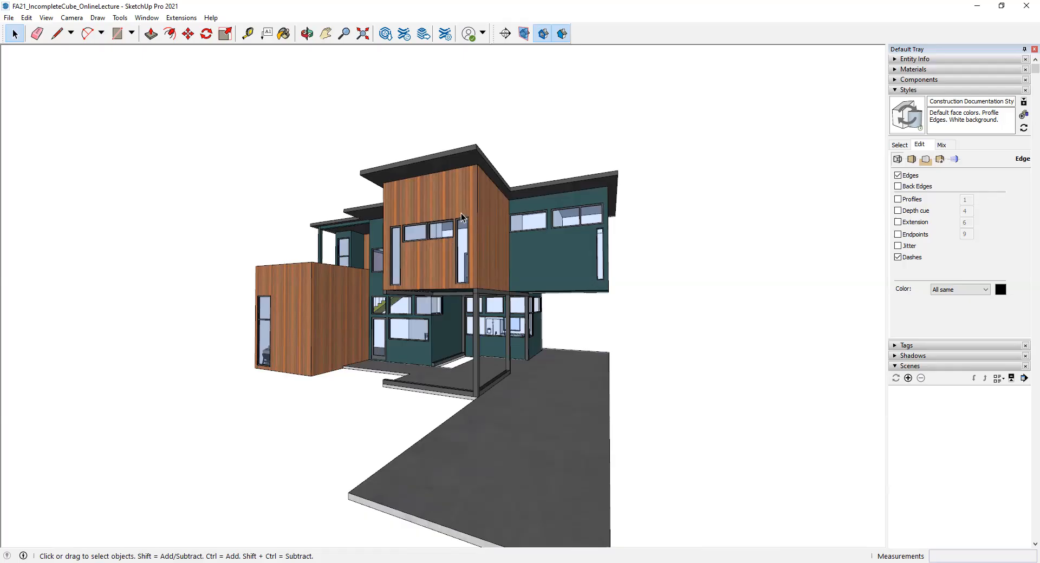
pyautogui.moveTo(463, 242); pyautogui.dragTo(701, 347, button='middle')
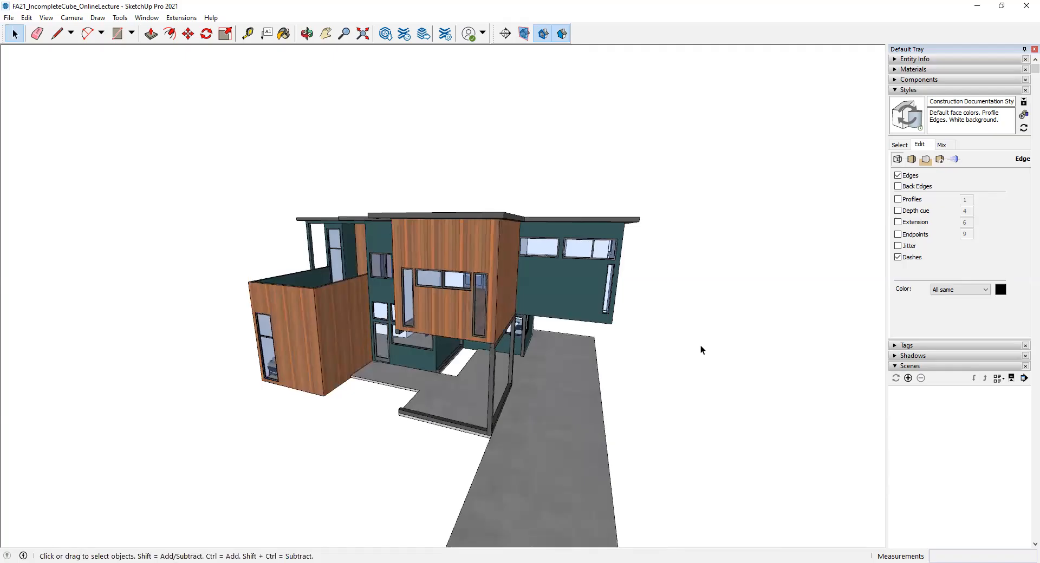
pyautogui.moveTo(451, 328); pyautogui.dragTo(503, 337, button='middle')
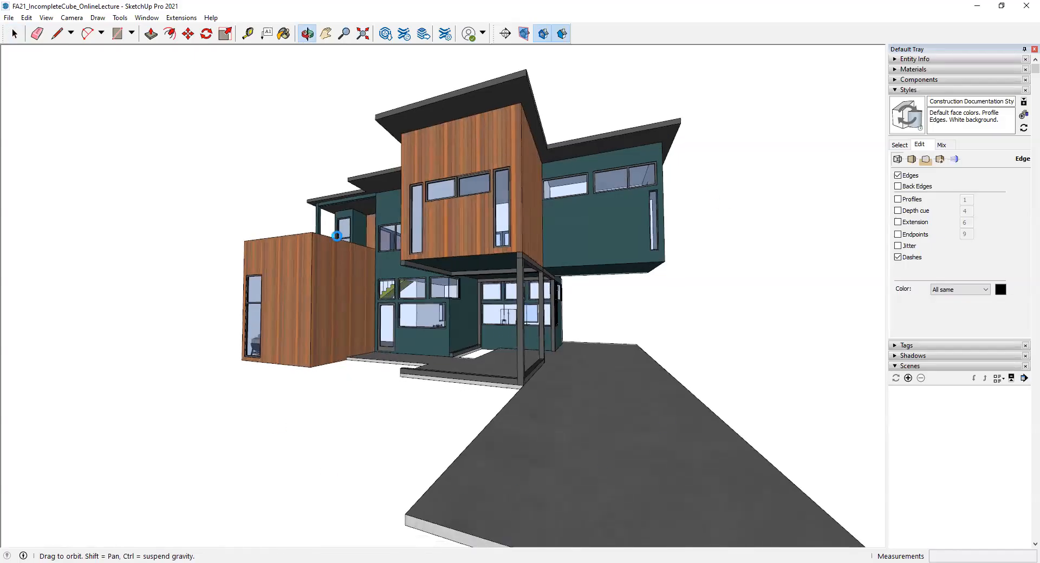
pyautogui.moveTo(394, 211); pyautogui.dragTo(396, 215, button='middle')
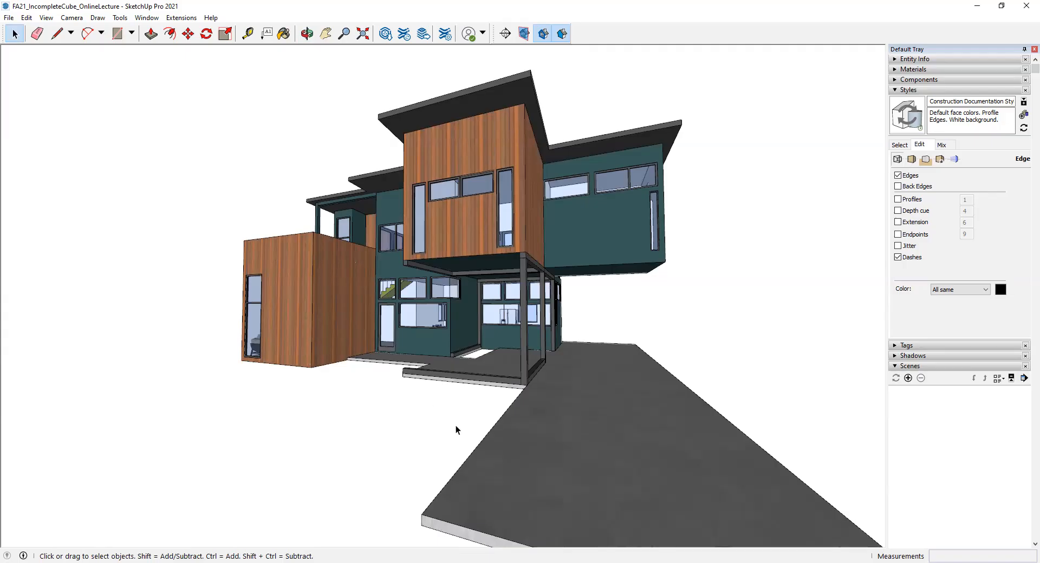
# View the whole house from high above, including its roof and driveway
pyautogui.scroll(-3, 505, 200)
pyautogui.moveTo(505, 201); pyautogui.dragTo(622, 344, button='middle')
pyautogui.scroll(-2, 438, 287)
pyautogui.keyDown('shift'); pyautogui.moveTo(438, 288); pyautogui.dragTo(440, 258, button='middle'); pyautogui.keyUp('shift')
pyautogui.scroll(-5, 424, 268)
pyautogui.scroll(5, 401, 284)
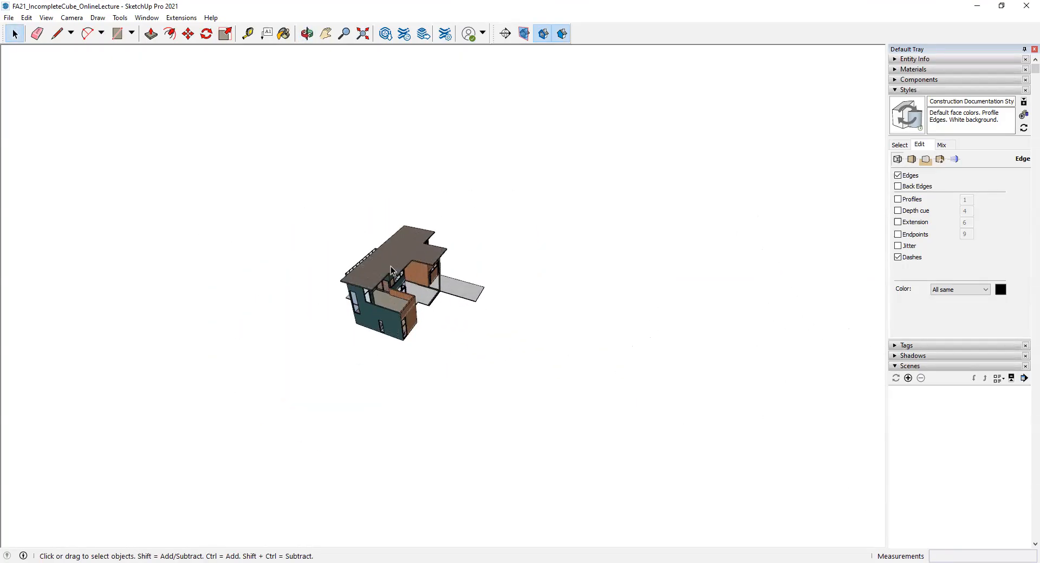
# Select the stray line work and grey boxes standing apart from the house and remove them from the view
pyautogui.moveTo(391, 265); pyautogui.dragTo(403, 269, button='middle')
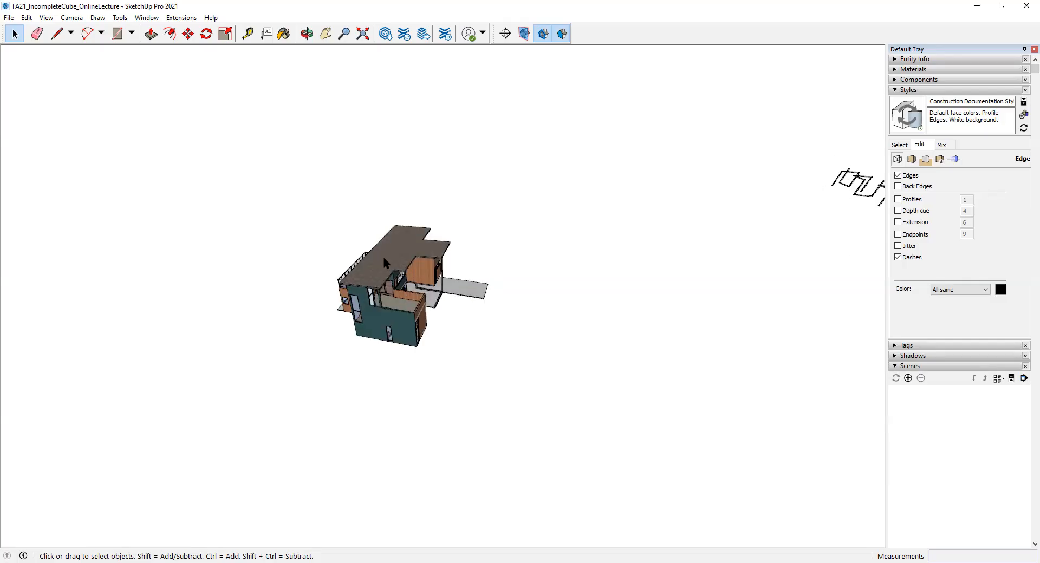
pyautogui.moveTo(399, 279); pyautogui.dragTo(445, 298, button='middle')
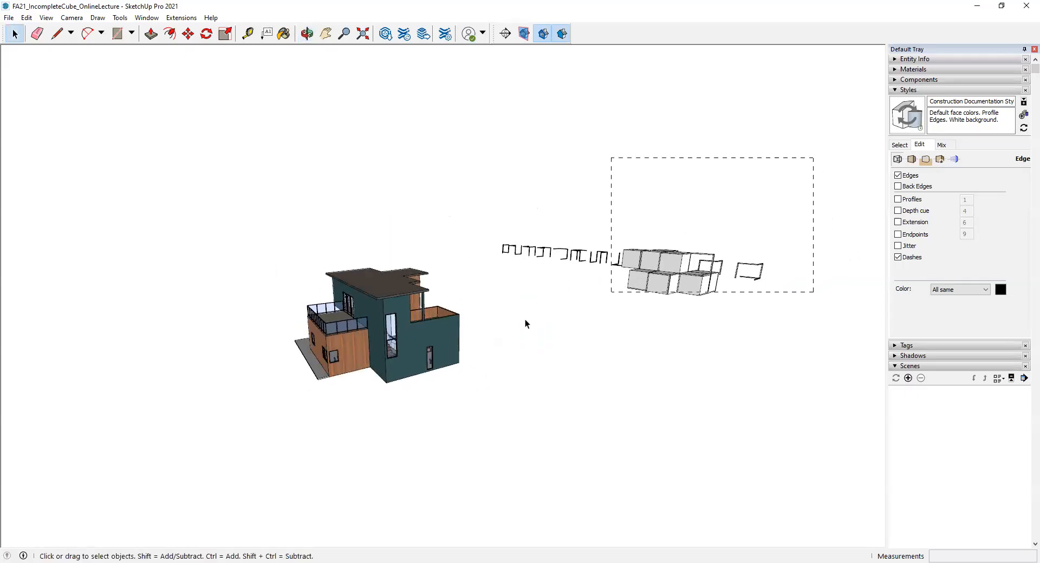
pyautogui.moveTo(486, 339); pyautogui.dragTo(484, 340)
pyautogui.rightClick(676, 284)
pyautogui.click(675, 288)
pyautogui.scroll(3, 355, 325)
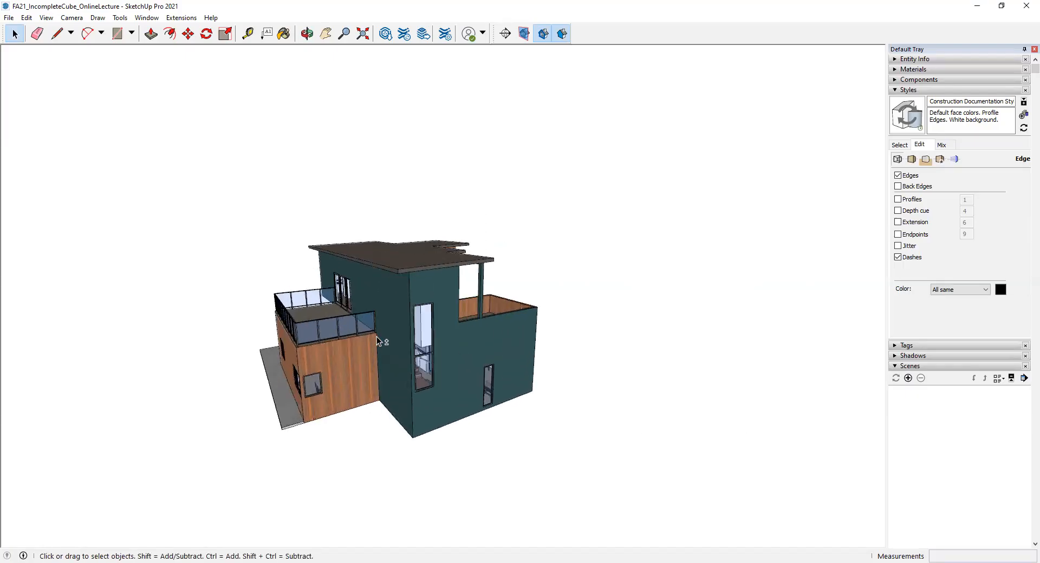
# Position the camera on the driveway near its outer end with a height offset of 5'6
pyautogui.moveTo(379, 325); pyautogui.dragTo(647, 304, button='middle')
pyautogui.press('o')
pyautogui.moveTo(482, 319); pyautogui.dragTo(359, 342, button='middle')
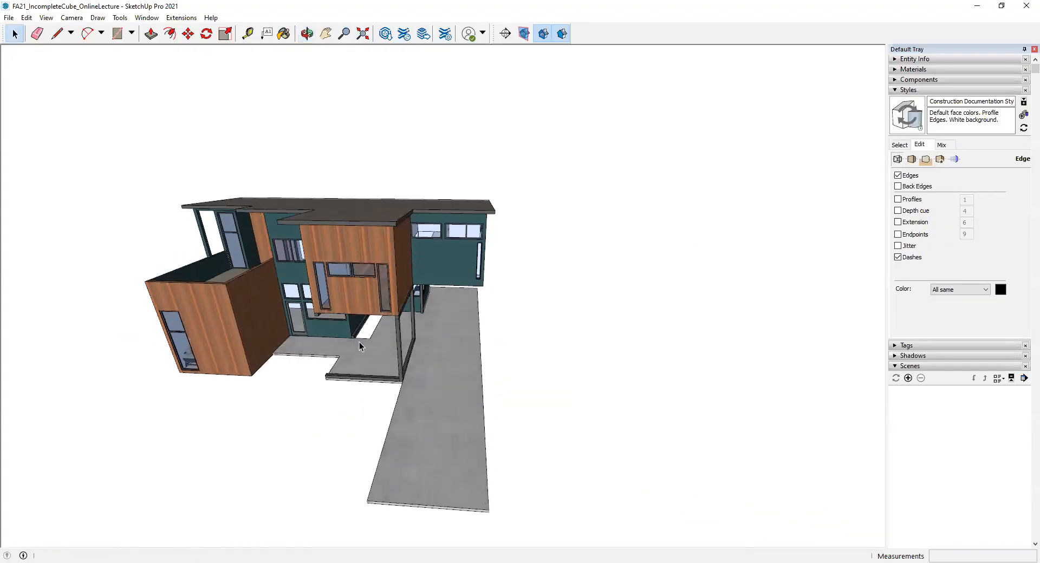
pyautogui.scroll(-5, 356, 304)
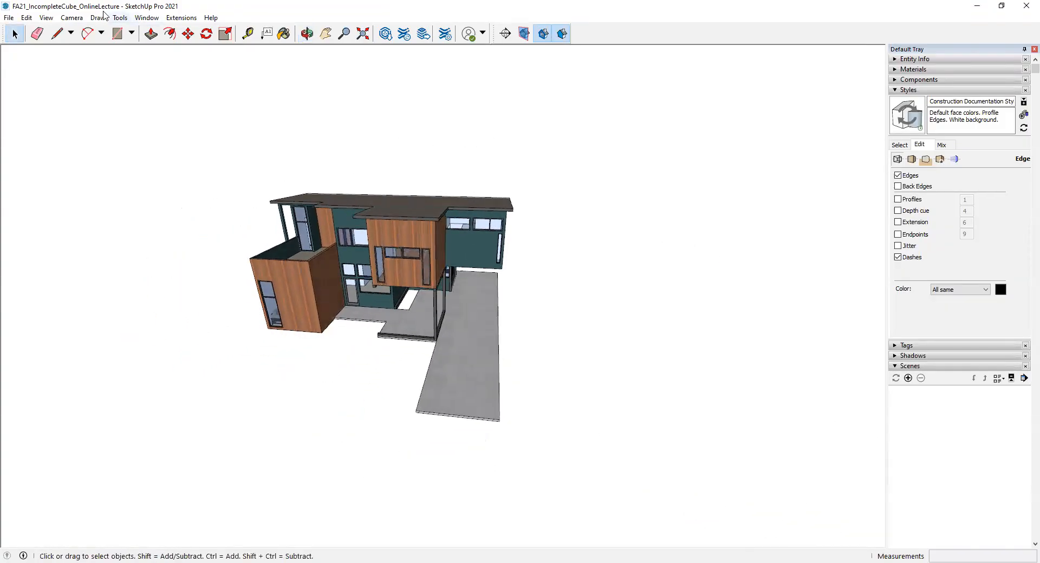
pyautogui.click(72, 17)
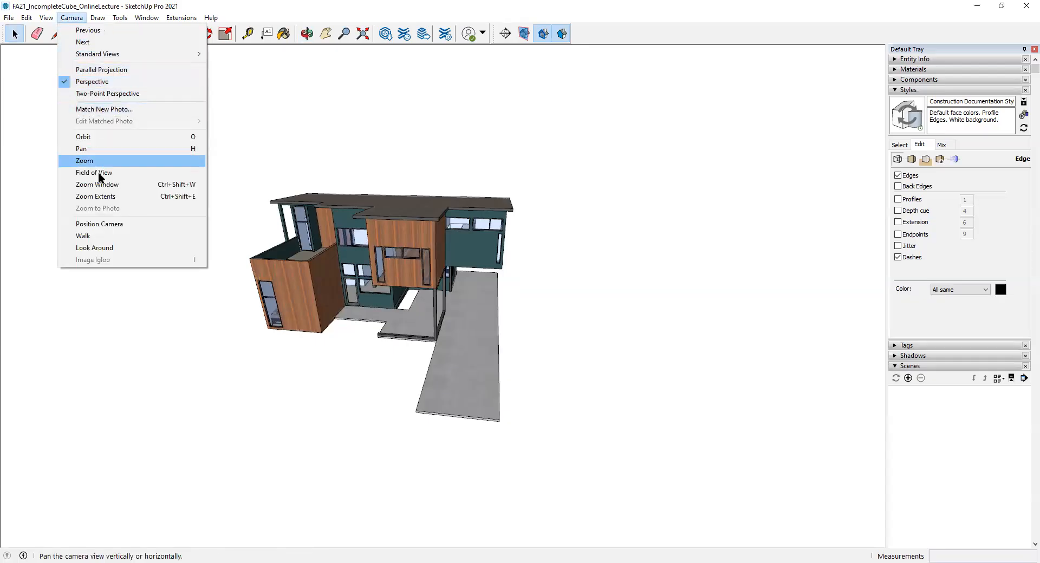
pyautogui.click(109, 224)
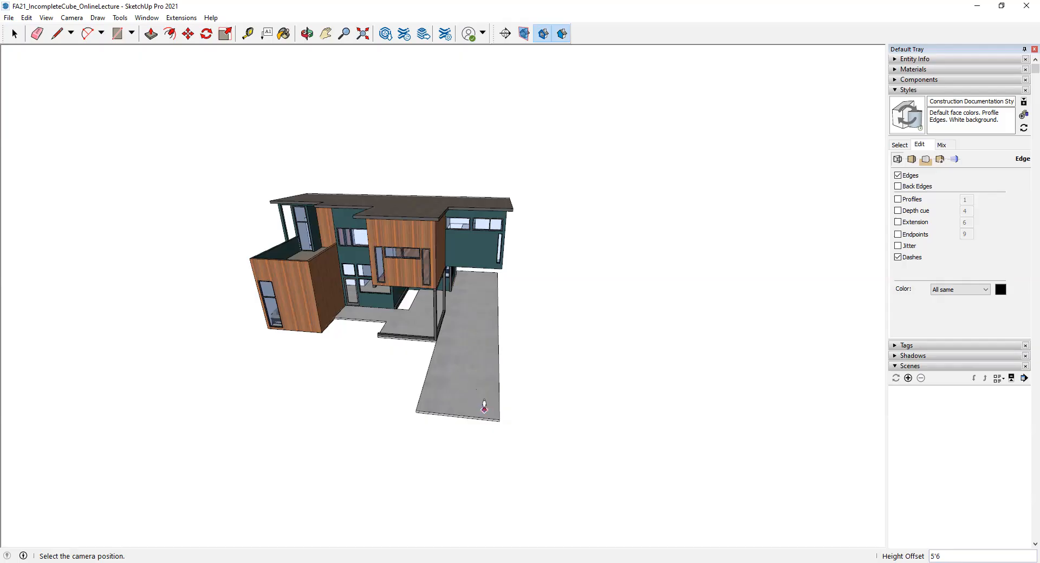
pyautogui.click(484, 409)
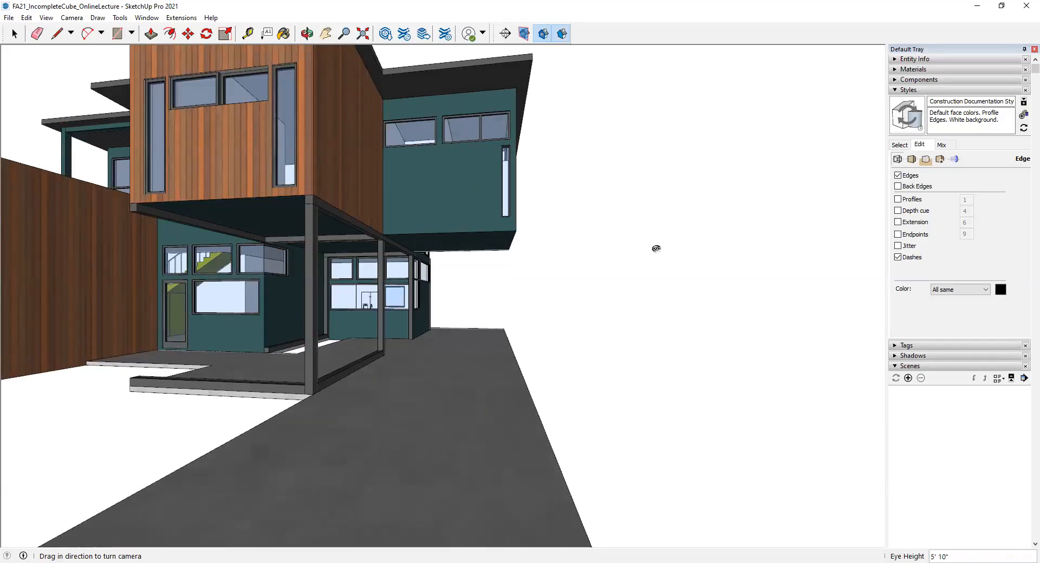
# Look around from the driveway to examine the upper volumes and entry at eye level
pyautogui.moveTo(467, 235); pyautogui.dragTo(209, 127)
pyautogui.moveTo(418, 317); pyautogui.dragTo(344, 228)
pyautogui.moveTo(469, 377); pyautogui.dragTo(483, 436)
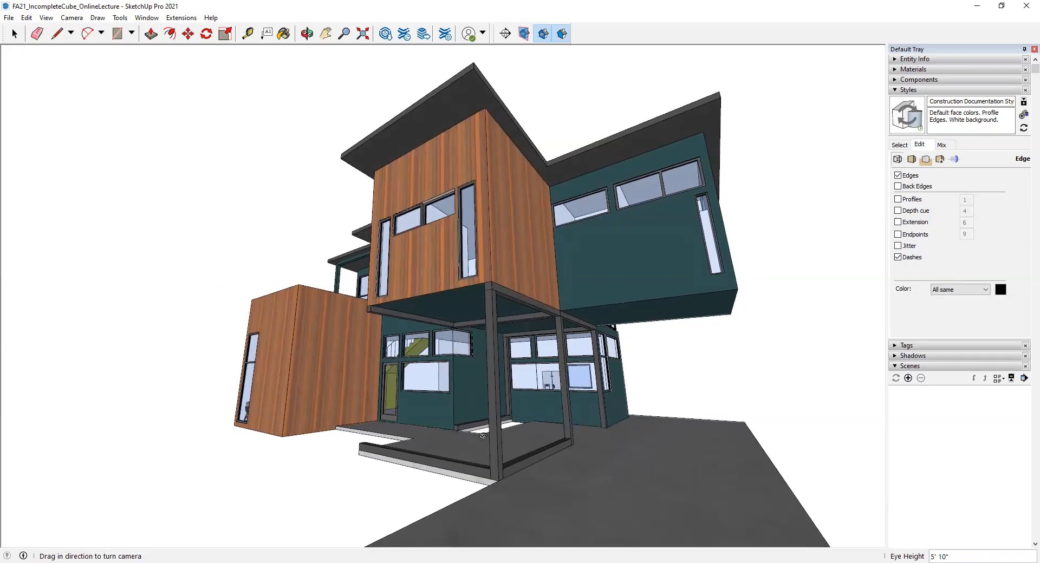
pyautogui.moveTo(431, 366); pyautogui.dragTo(778, 441)
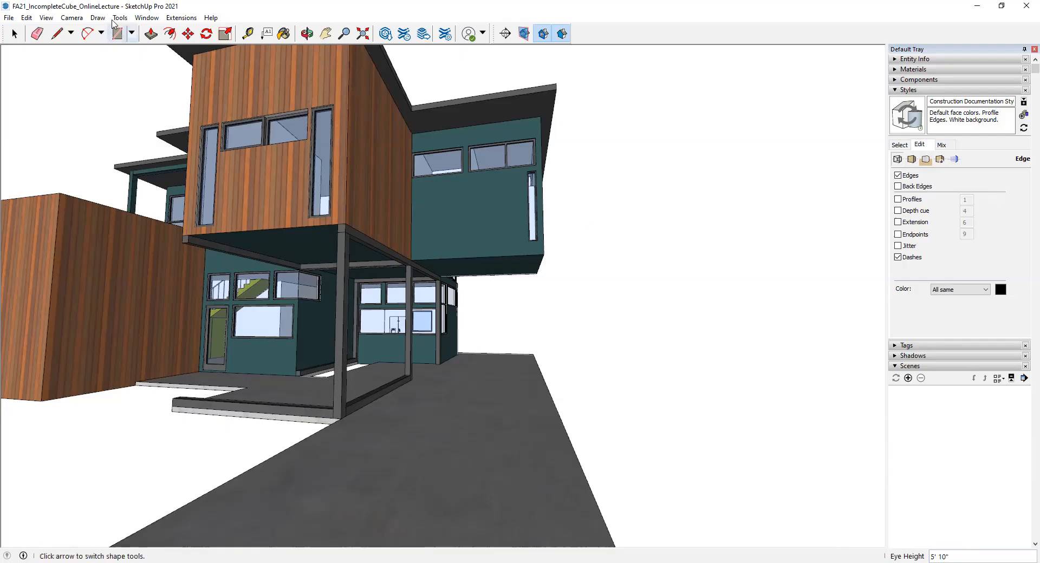
# Walk around the front of the house with the Walk tool to examine the facade and the entry patio
pyautogui.click(71, 20)
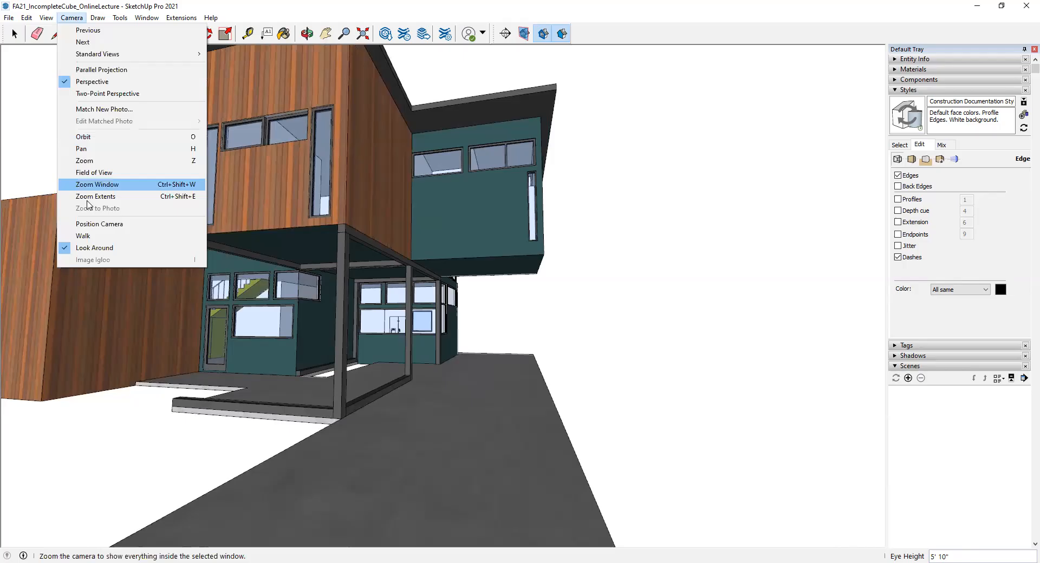
pyautogui.click(95, 240)
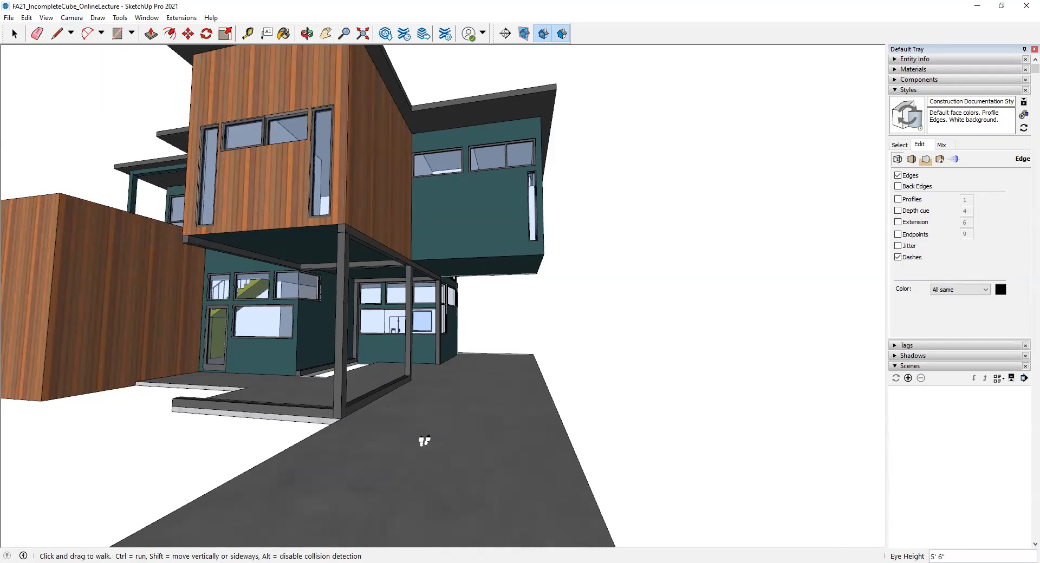
pyautogui.moveTo(440, 422); pyautogui.dragTo(85, 475)
pyautogui.moveTo(394, 467); pyautogui.dragTo(756, 499)
pyautogui.moveTo(611, 495); pyautogui.dragTo(744, 476)
pyautogui.moveTo(558, 438); pyautogui.dragTo(681, 409)
pyautogui.scroll(-10, 677, 407)
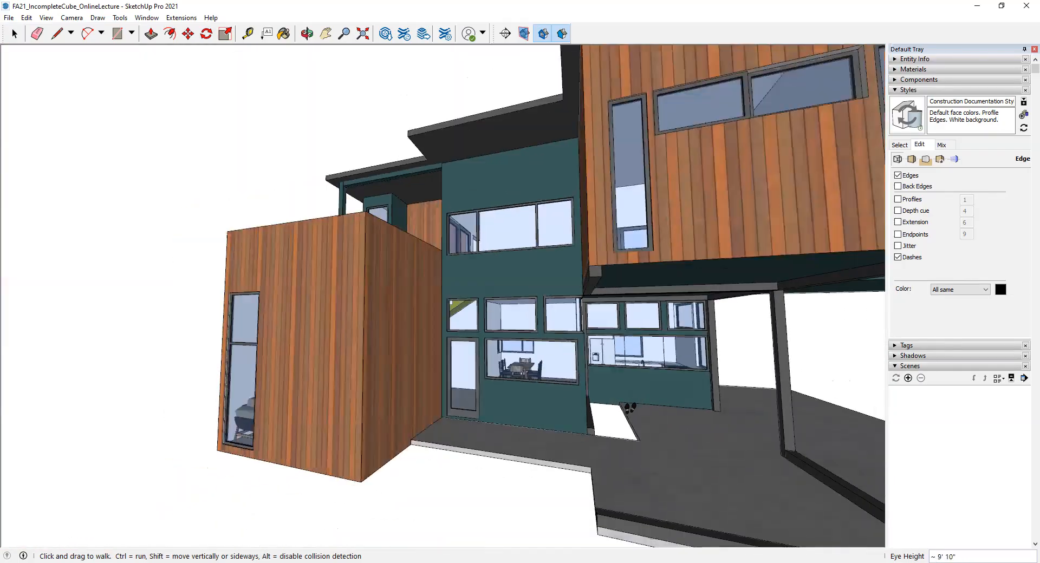
pyautogui.press('space')
# Position the camera on the ground beyond the driveway's outer end with a 5'6" height offset and turn it to frame the whole house
pyautogui.moveTo(534, 372); pyautogui.dragTo(499, 378, button='middle')
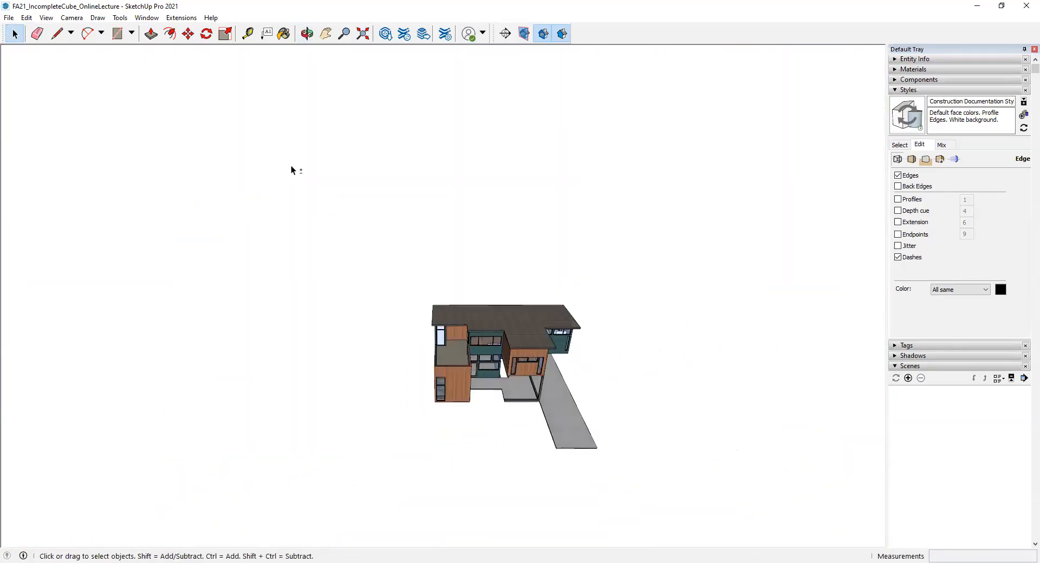
pyautogui.click(71, 17)
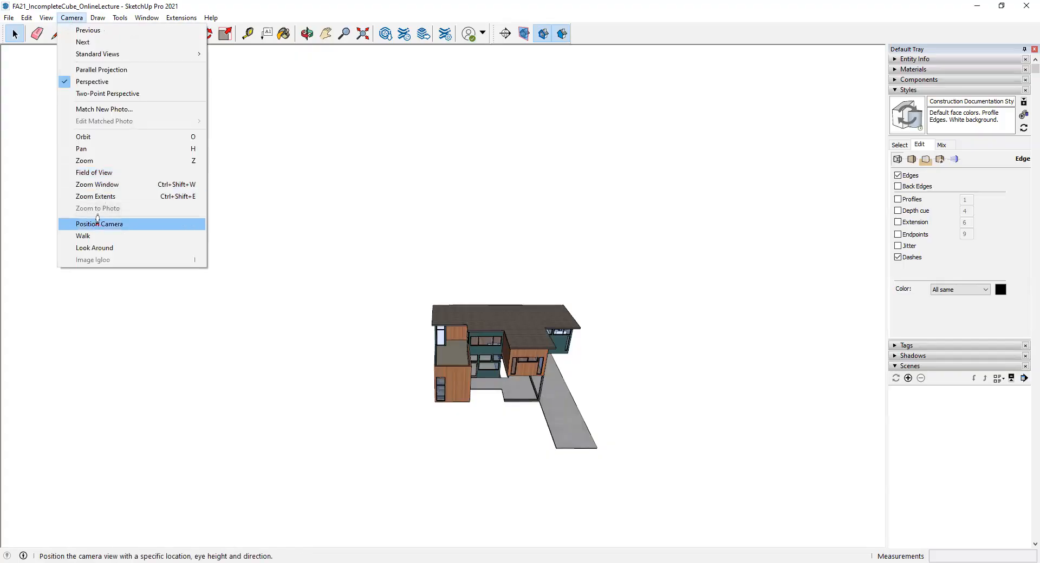
pyautogui.click(97, 223)
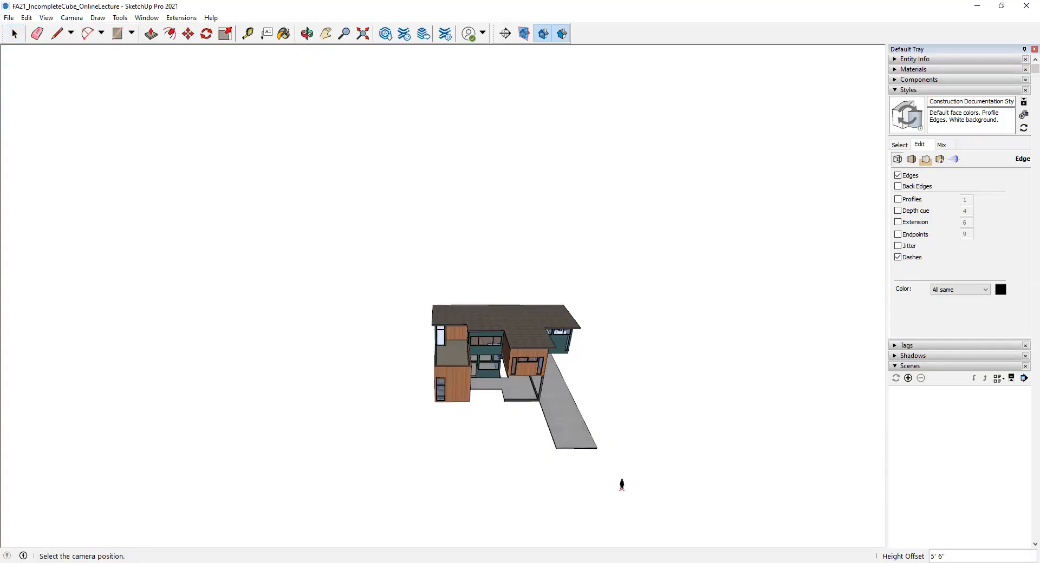
pyautogui.click(622, 485)
pyautogui.moveTo(445, 328); pyautogui.dragTo(217, 287)
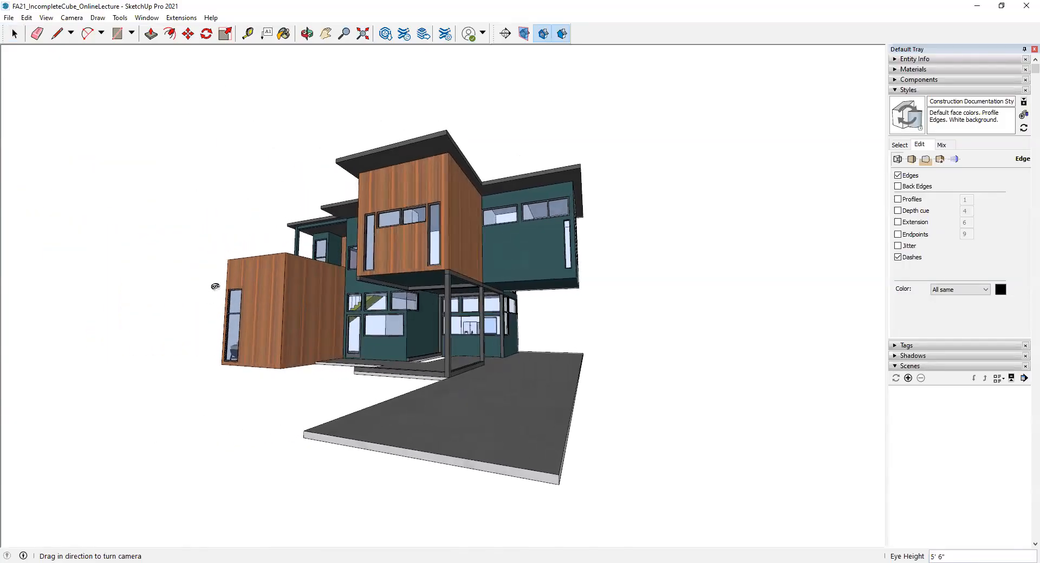
pyautogui.moveTo(407, 330); pyautogui.dragTo(394, 390)
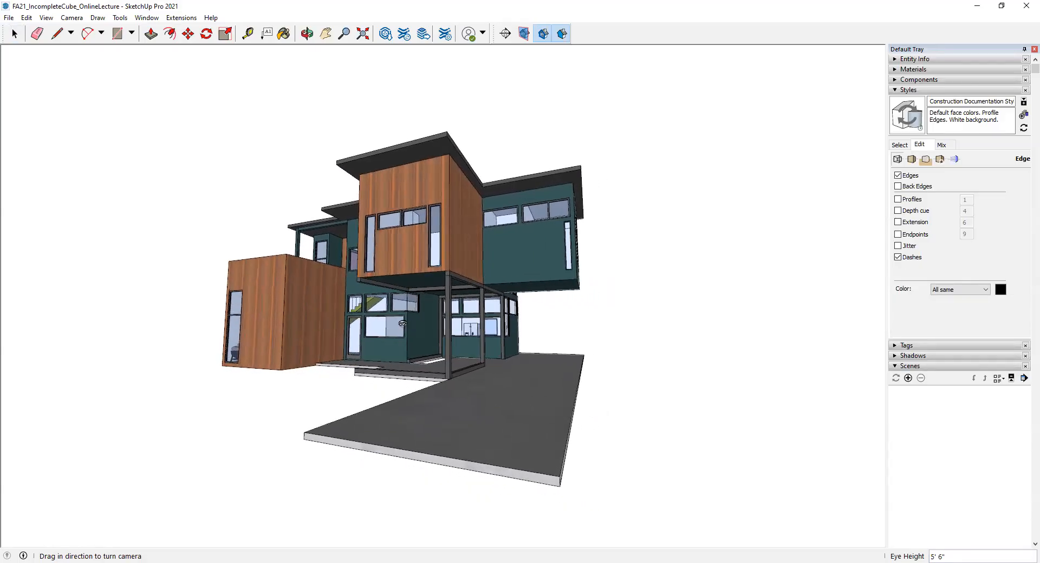
pyautogui.moveTo(390, 352); pyautogui.dragTo(386, 324)
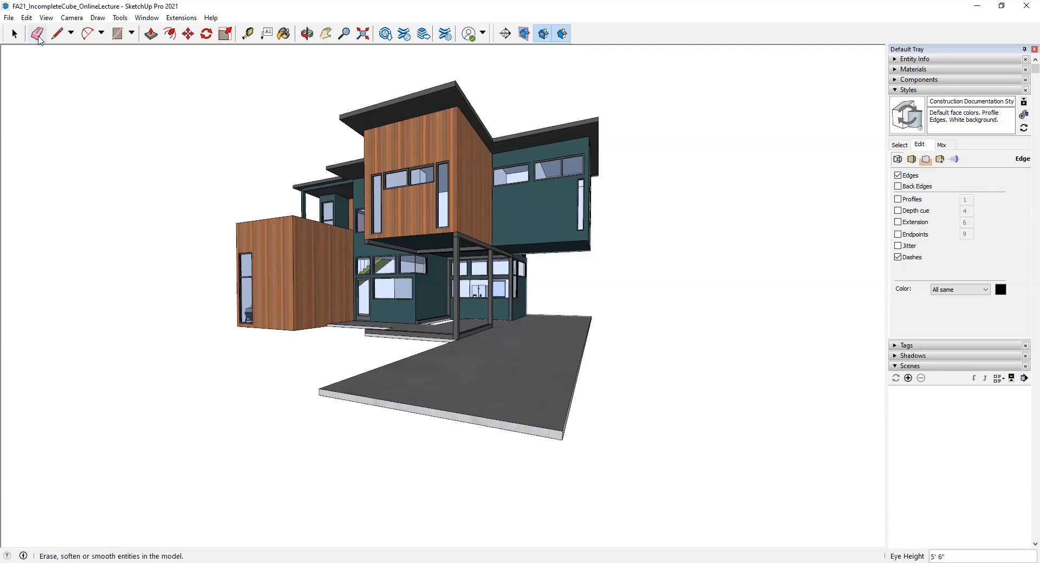
# Add a scene of the current view without saving the style changes, and suppress the scenes and styles warning
pyautogui.click(47, 17)
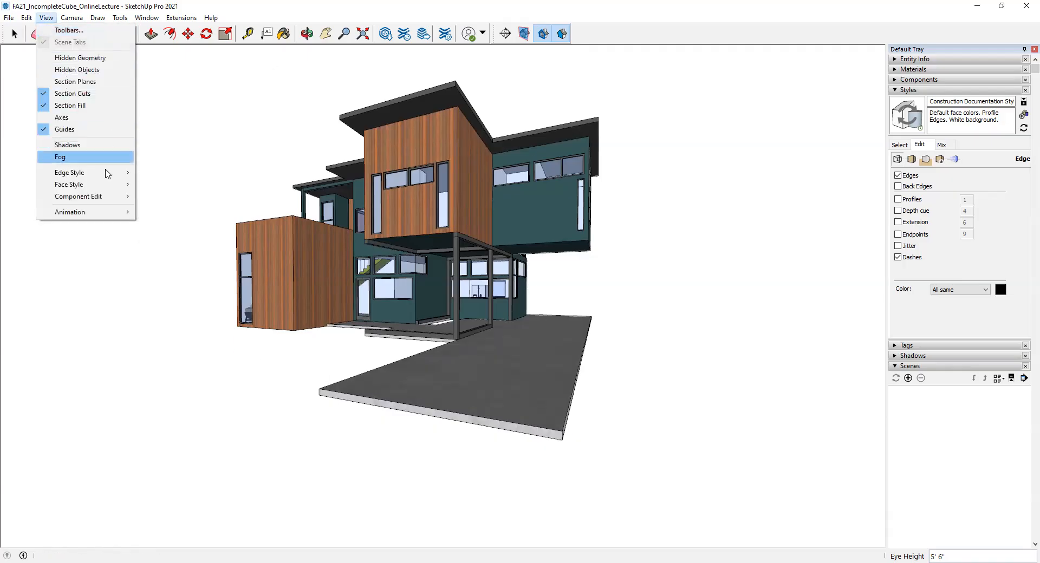
pyautogui.moveTo(111, 215)
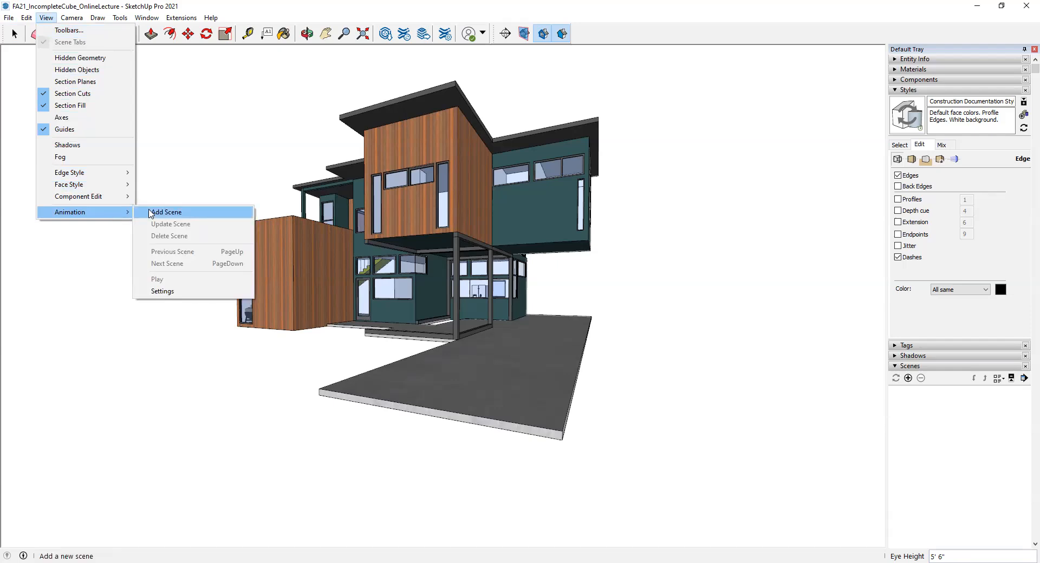
pyautogui.click(166, 213)
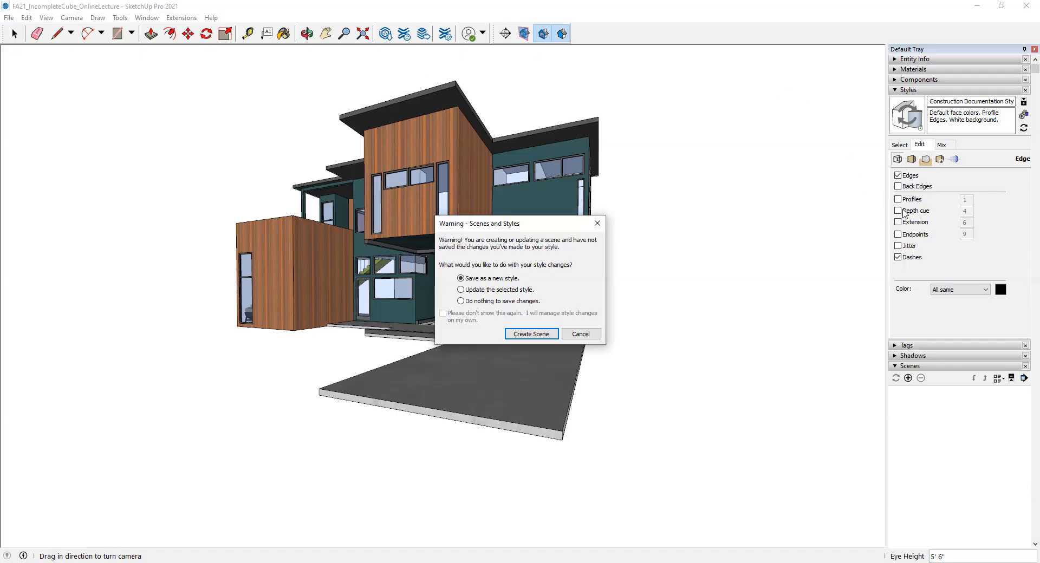
pyautogui.click(461, 302)
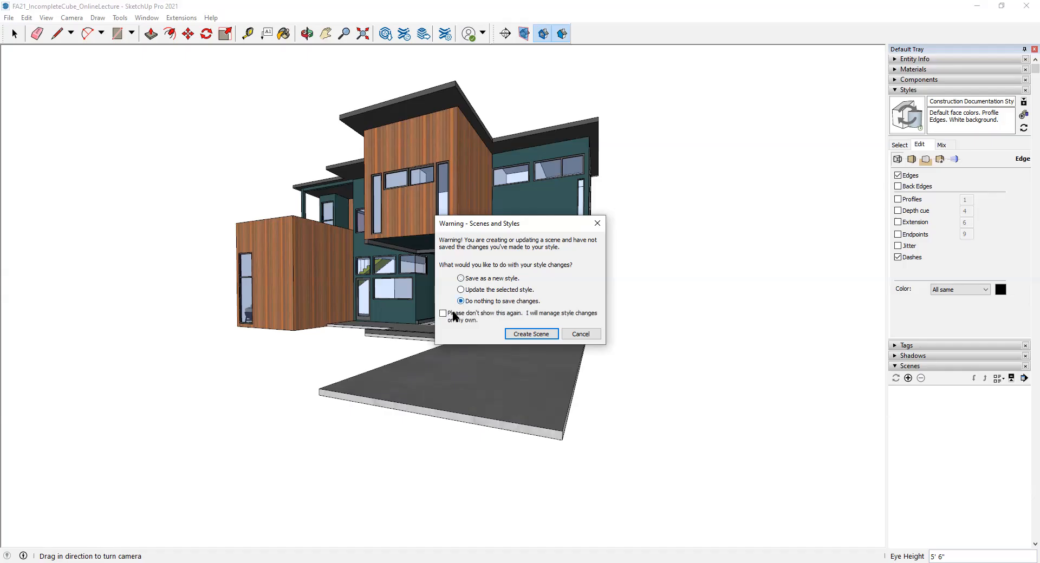
pyautogui.click(443, 314)
pyautogui.click(550, 337)
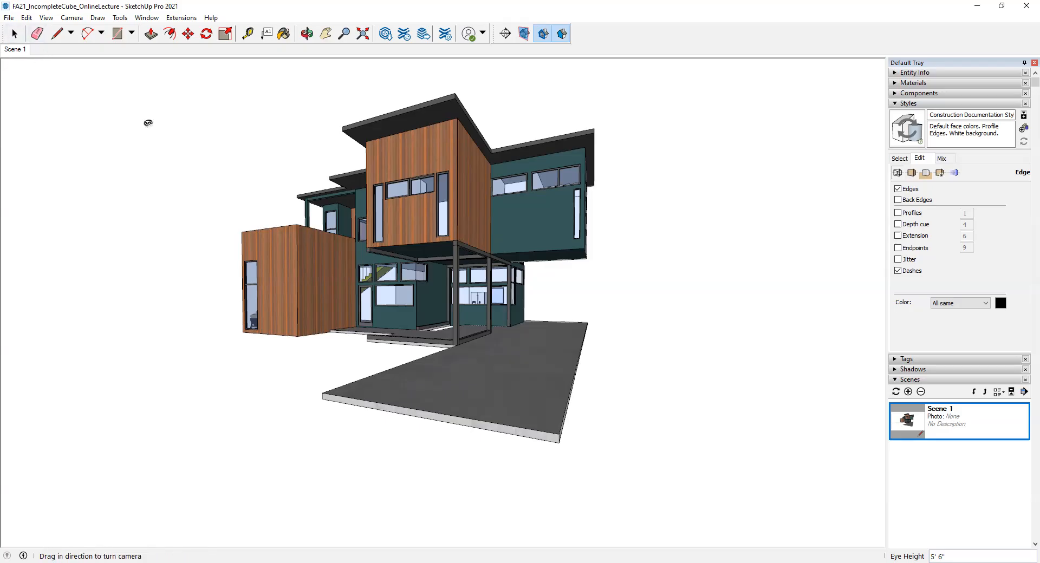
# Orbit around to the rear terrace of the house and return to the saved view of Scene 1
pyautogui.press('space')
pyautogui.scroll(3, 564, 206)
pyautogui.scroll(-5, 565, 207)
pyautogui.moveTo(373, 269); pyautogui.dragTo(303, 325, button='middle')
pyautogui.scroll(-3, 415, 312)
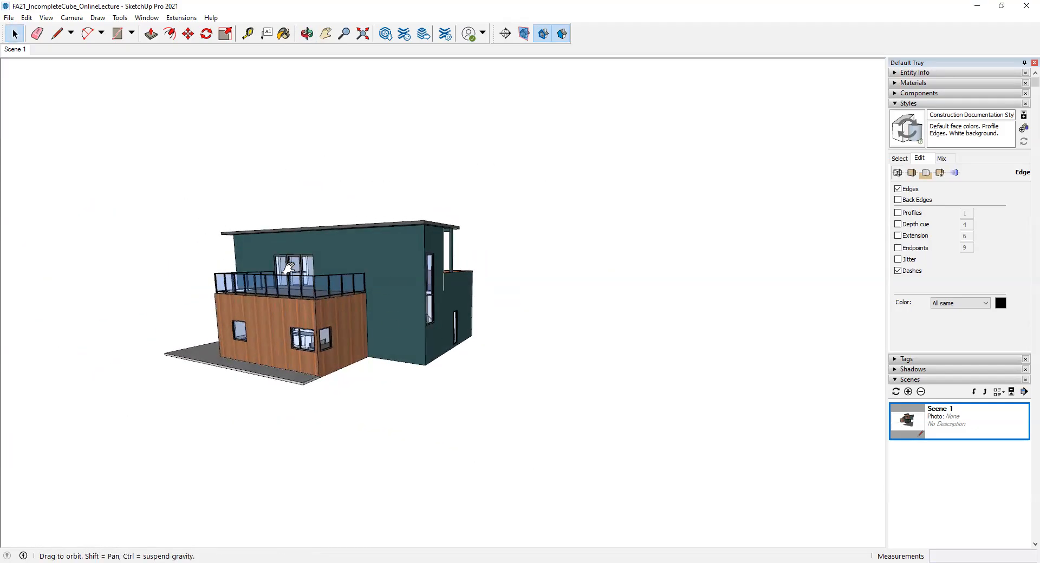
pyautogui.moveTo(287, 268); pyautogui.dragTo(242, 267, button='middle')
pyautogui.moveTo(323, 244); pyautogui.dragTo(328, 191, button='middle')
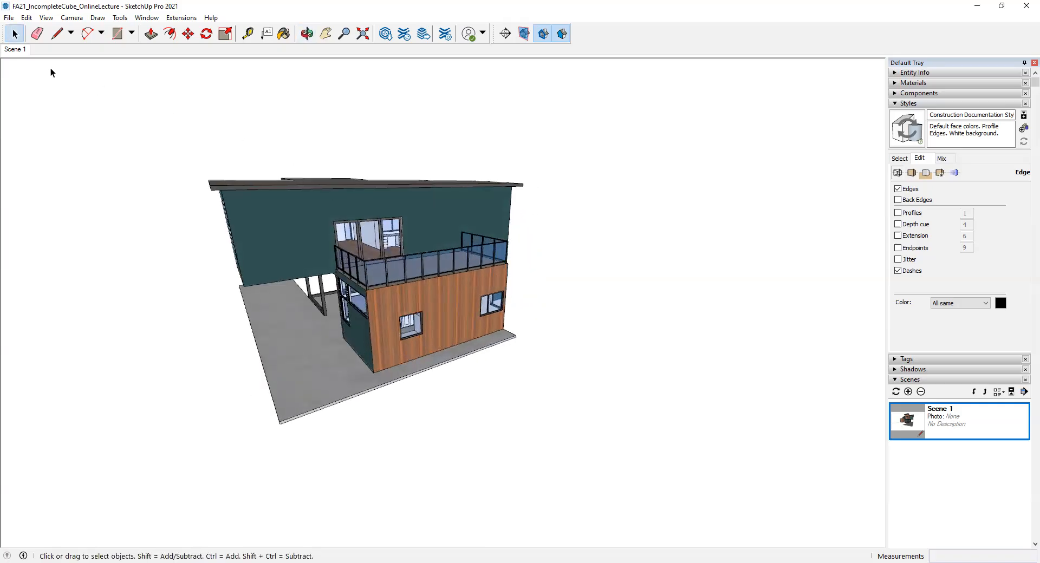
pyautogui.click(17, 50)
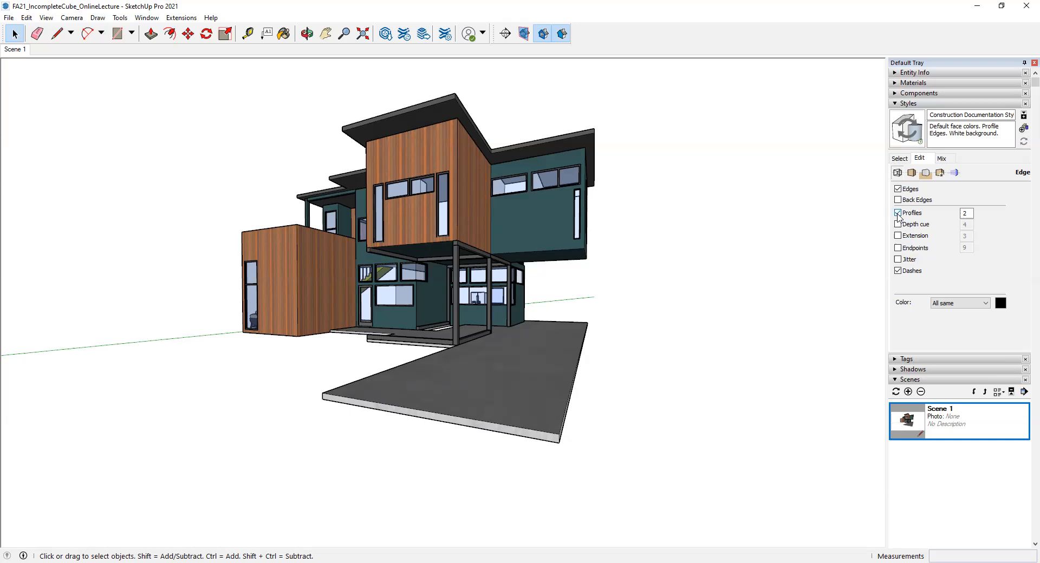
# Turn off Profiles in the edge settings and update Scene 1
pyautogui.click(898, 212)
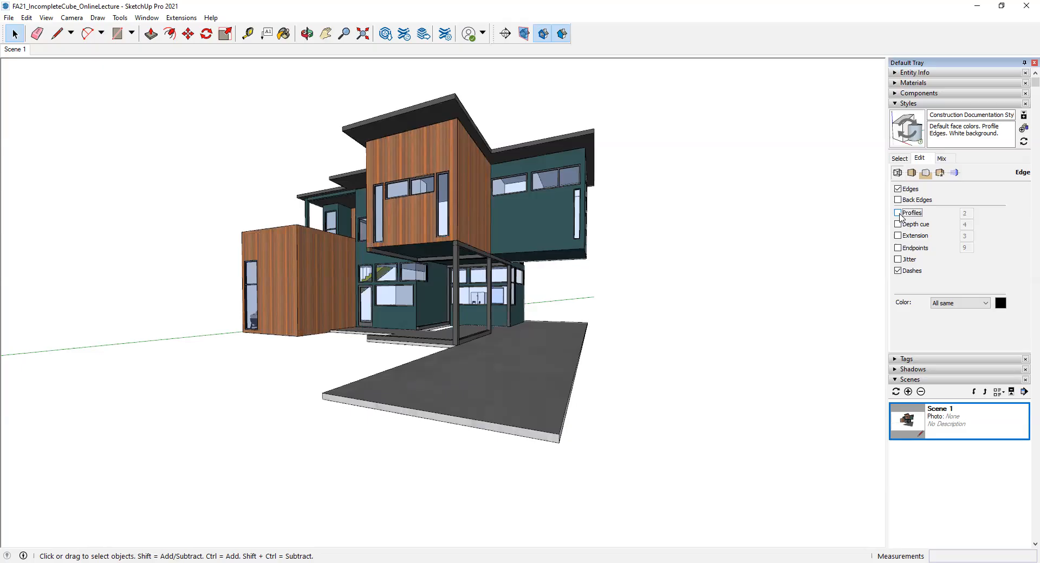
pyautogui.rightClick(8, 52)
pyautogui.click(28, 97)
# Inspect the terrace railing and the rear of the house, and recall Scene 1 to check its edge display
pyautogui.moveTo(615, 174); pyautogui.dragTo(586, 181, button='middle')
pyautogui.scroll(7, 609, 246)
pyautogui.scroll(4, 518, 269)
pyautogui.keyDown('shift'); pyautogui.moveTo(601, 263); pyautogui.dragTo(680, 232, button='middle'); pyautogui.keyUp('shift')
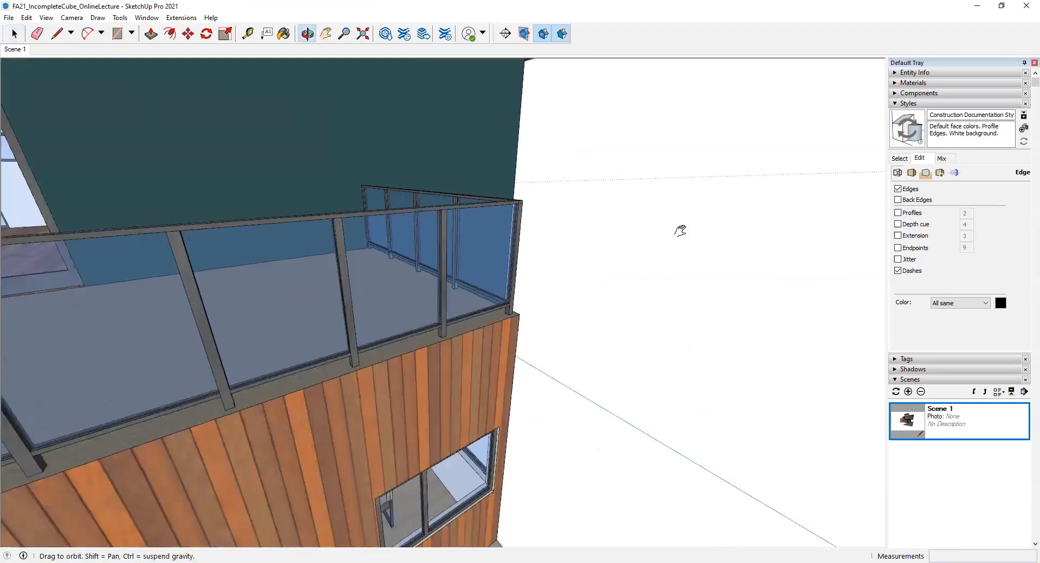
pyautogui.scroll(-15, 627, 219)
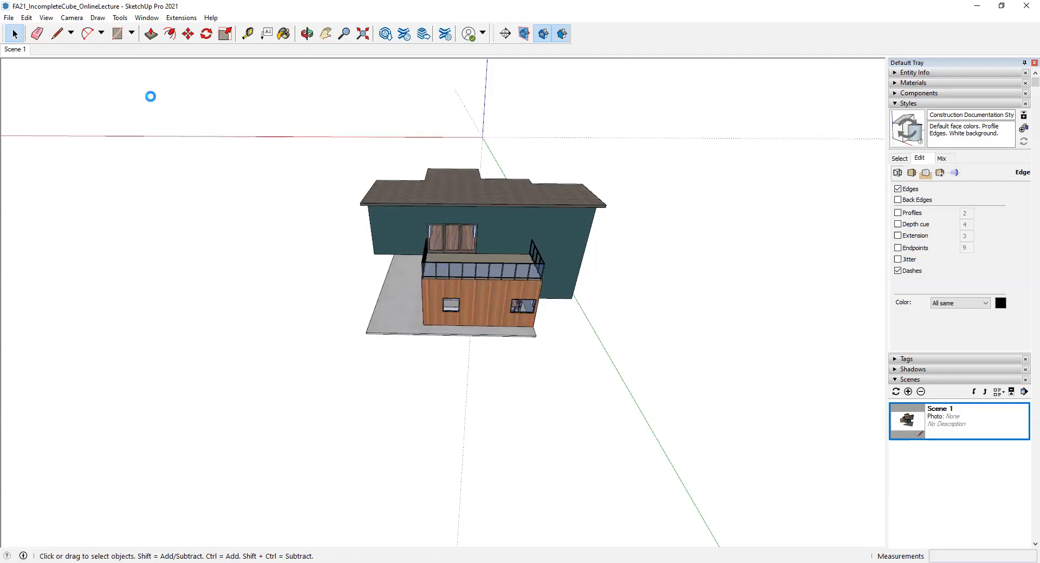
pyautogui.click(15, 50)
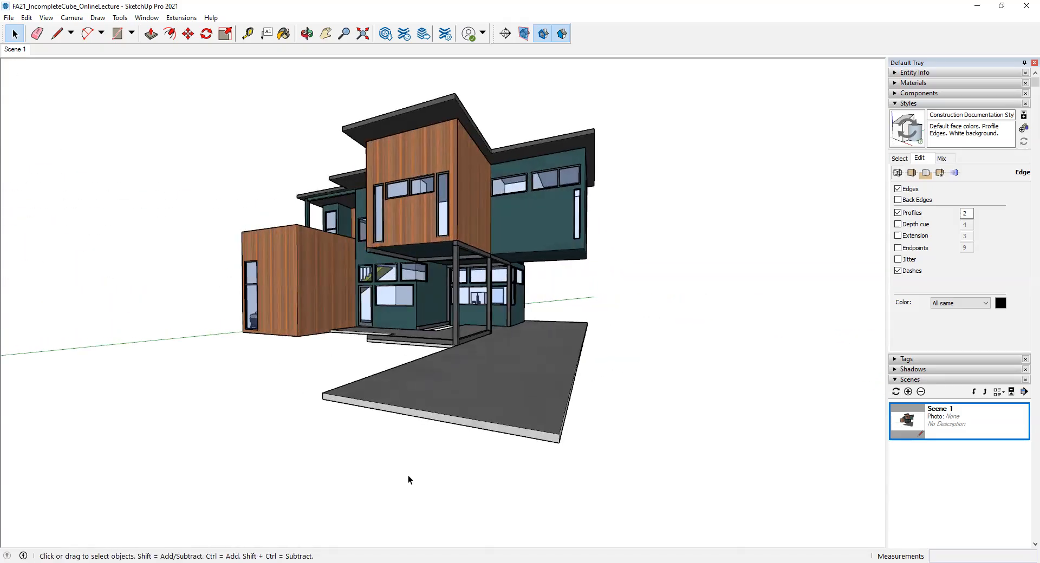
# Delete Scene 1 and turn off Profiles in the style's edge settings
pyautogui.rightClick(16, 52)
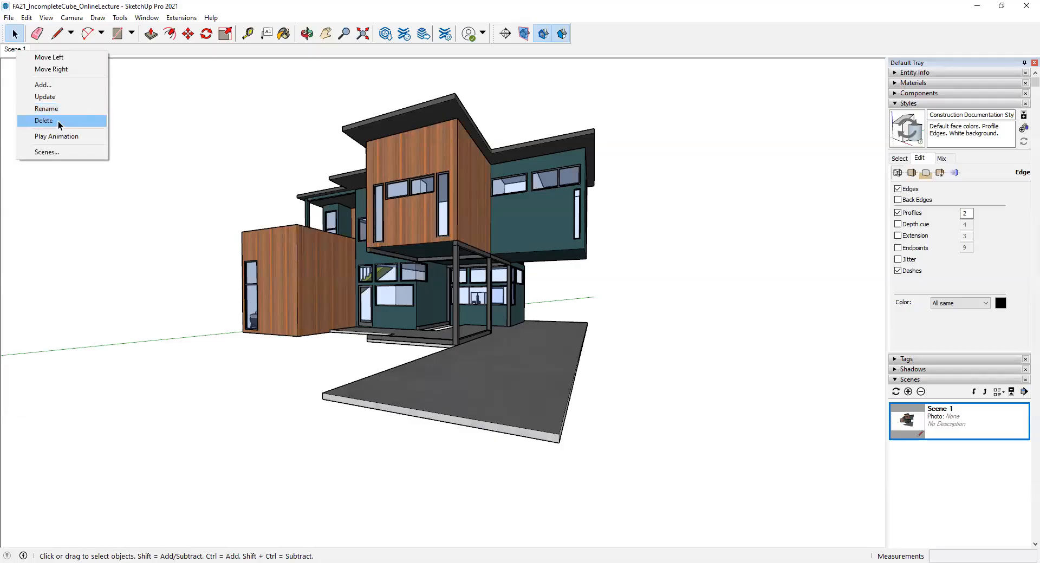
pyautogui.click(57, 120)
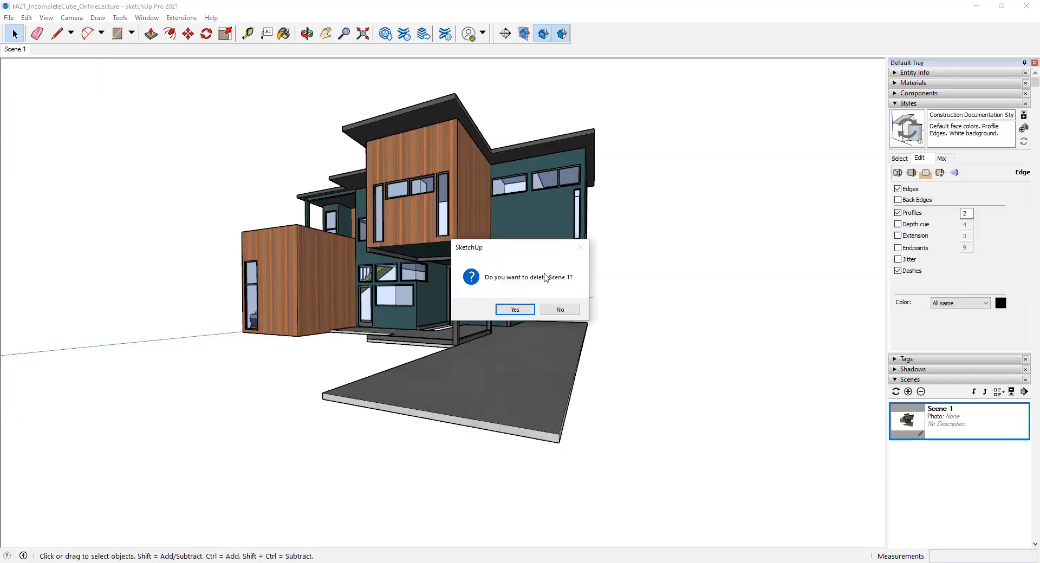
pyautogui.click(516, 310)
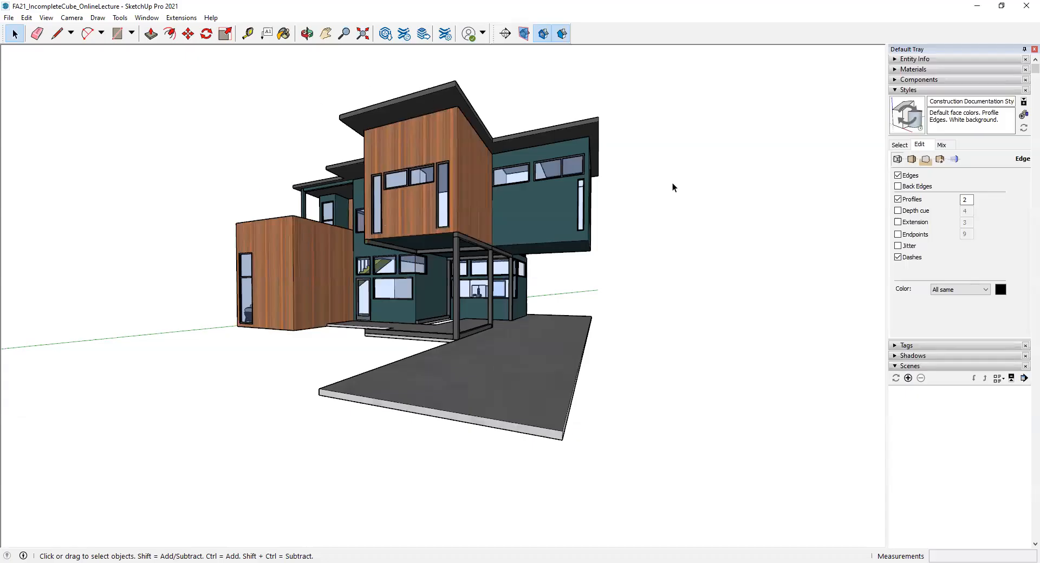
pyautogui.click(899, 200)
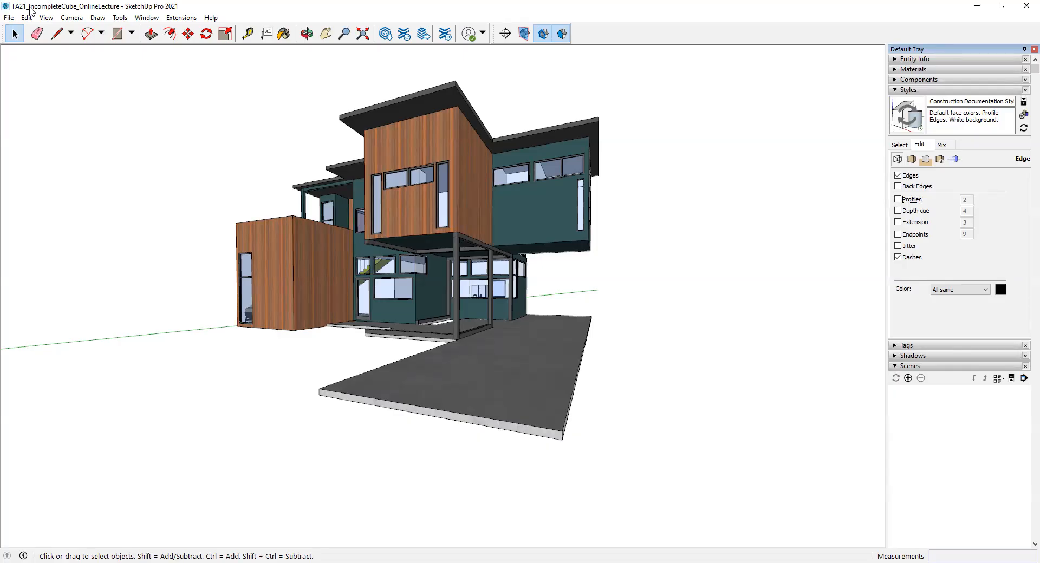
# Add a scene of the current exterior view, orbit the house away and recall the scene
pyautogui.click(47, 18)
pyautogui.moveTo(74, 215)
pyautogui.click(155, 212)
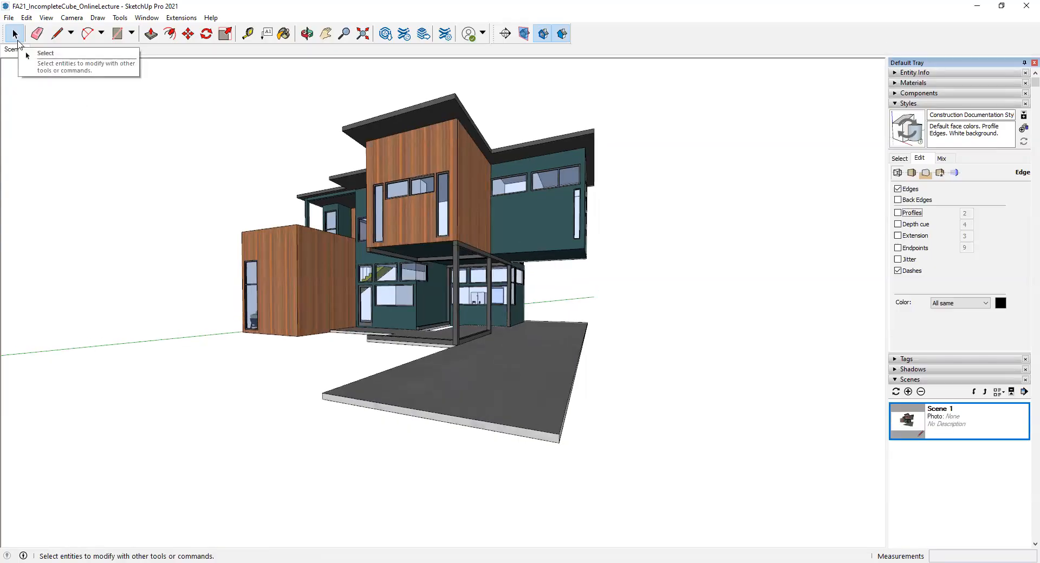
pyautogui.moveTo(420, 193); pyautogui.dragTo(512, 237, button='middle')
pyautogui.click(9, 51)
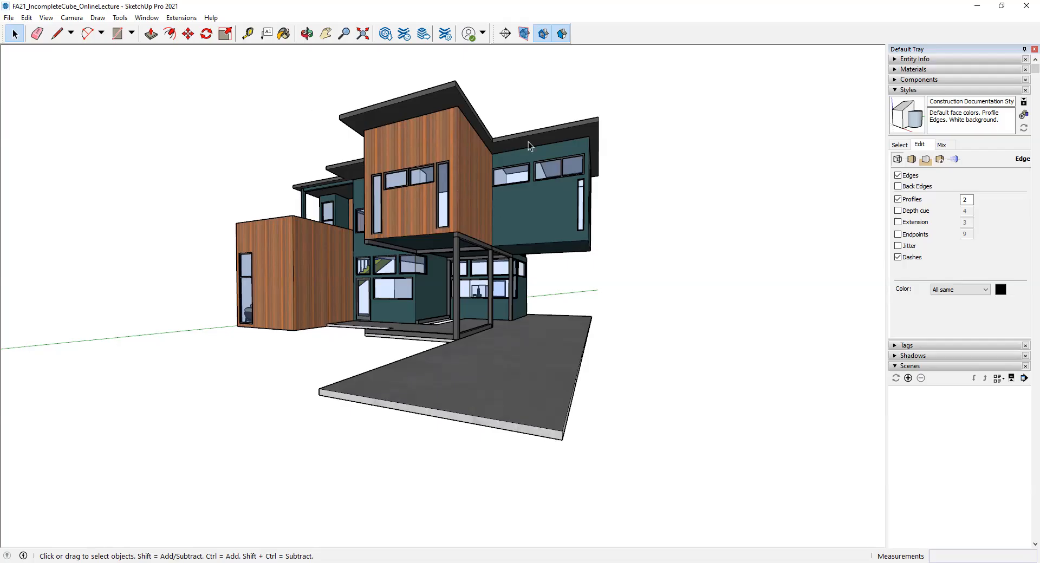
# Turn off Profiles in the edge settings, hide the axes, and update the style with these changes
pyautogui.click(1023, 115)
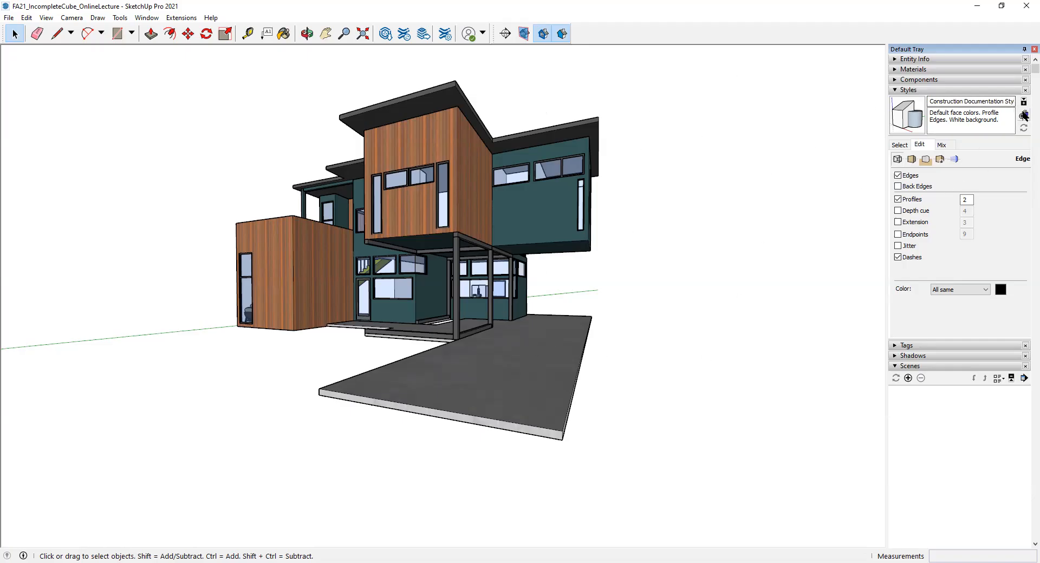
pyautogui.click(898, 199)
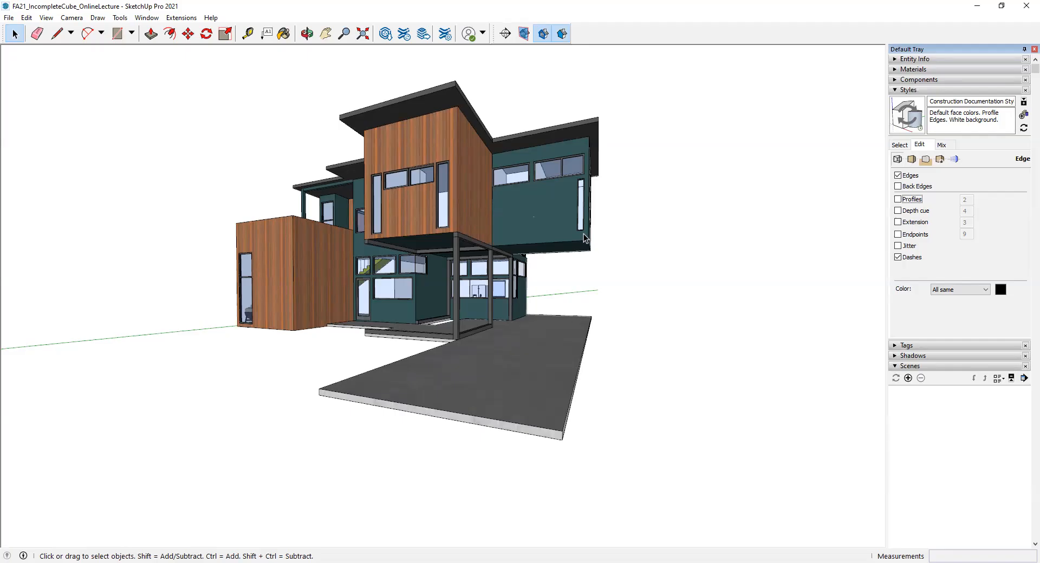
pyautogui.click(47, 20)
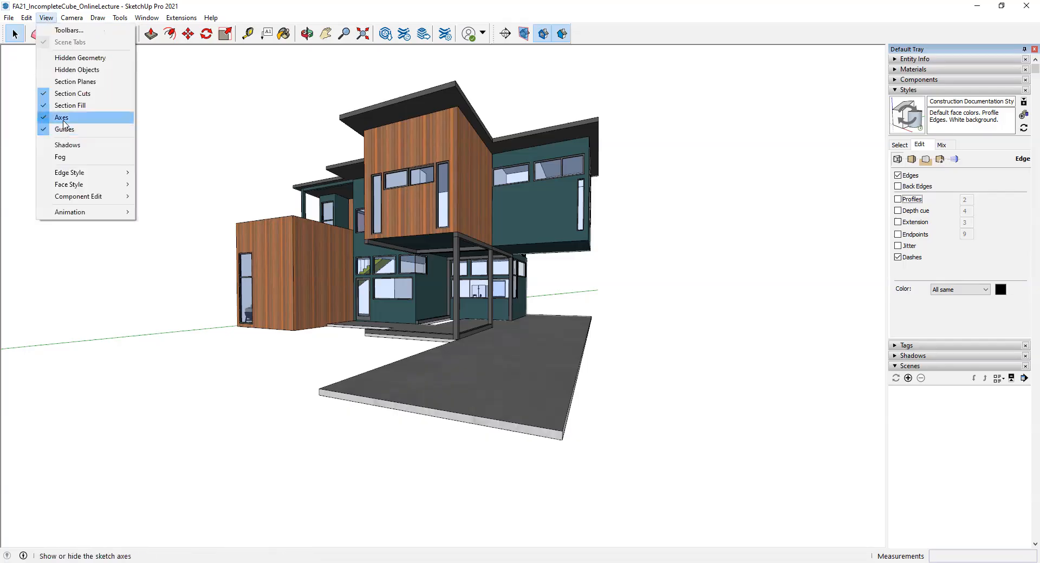
pyautogui.click(63, 120)
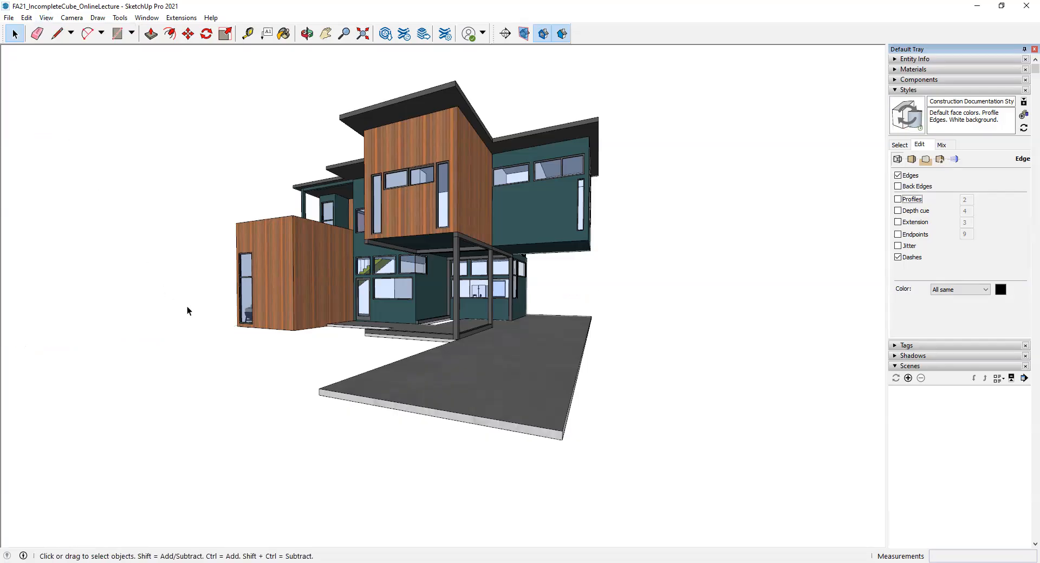
pyautogui.click(1024, 132)
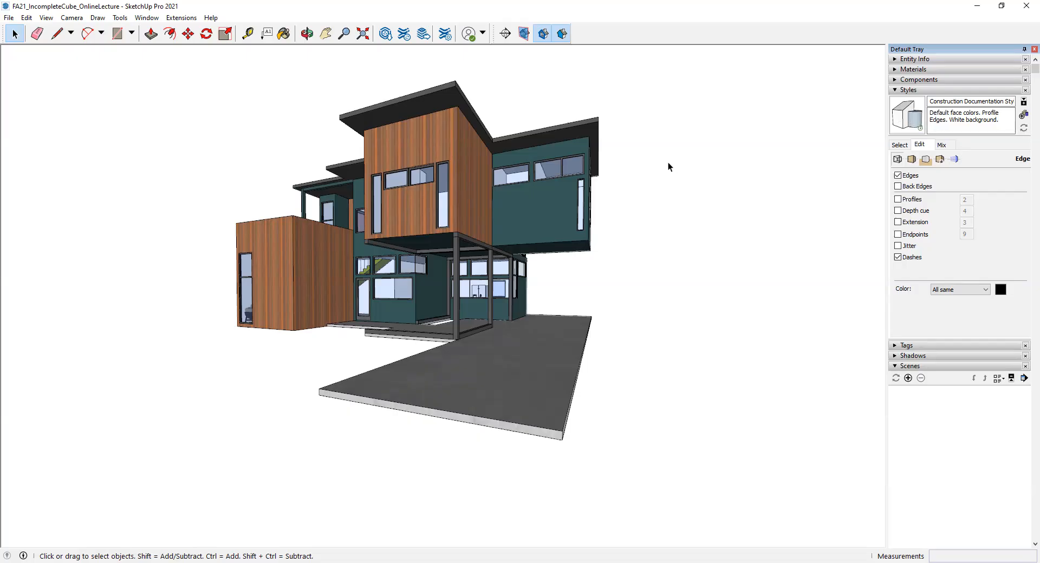
# Add a scene of the current exterior view and check it by orbiting to the rear and recalling it
pyautogui.click(46, 18)
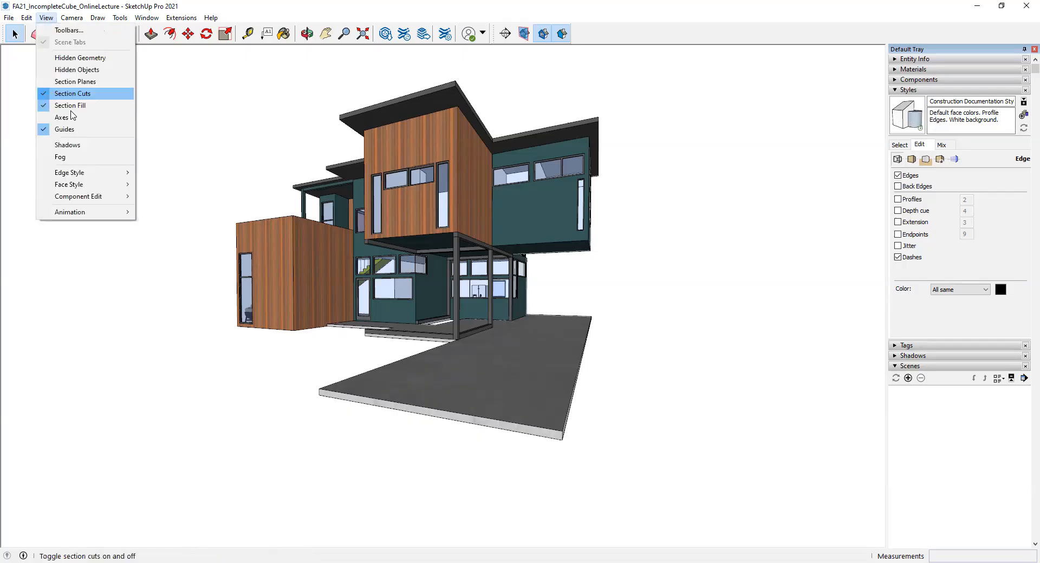
pyautogui.moveTo(86, 213)
pyautogui.click(143, 214)
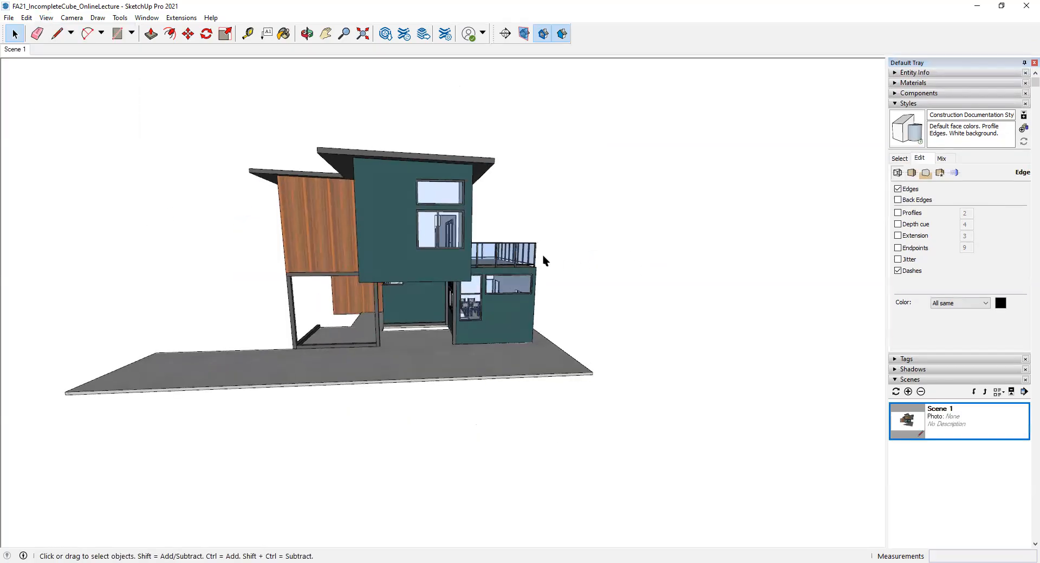
pyautogui.moveTo(543, 259); pyautogui.dragTo(604, 293, button='middle')
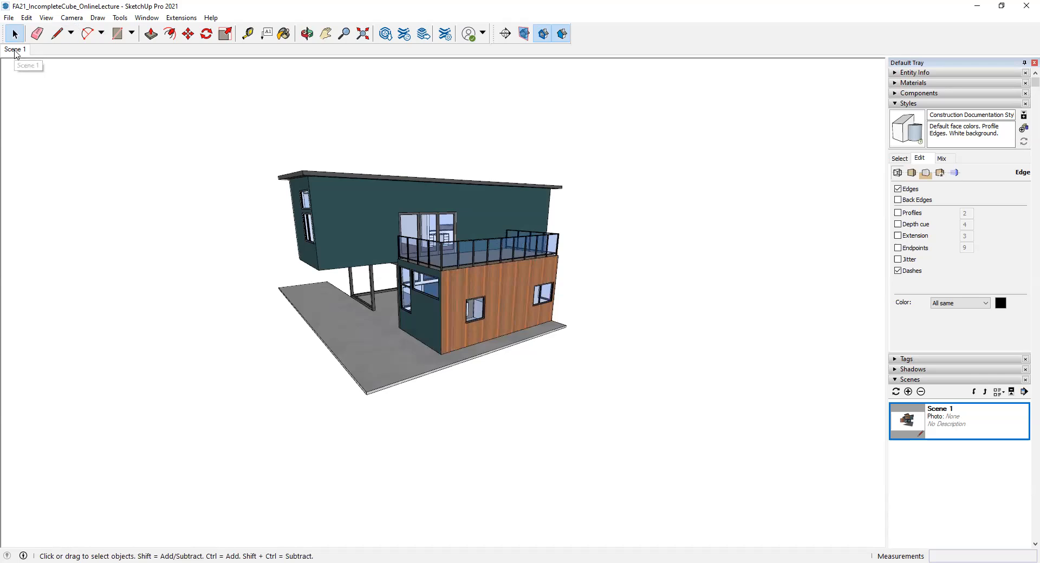
pyautogui.click(15, 49)
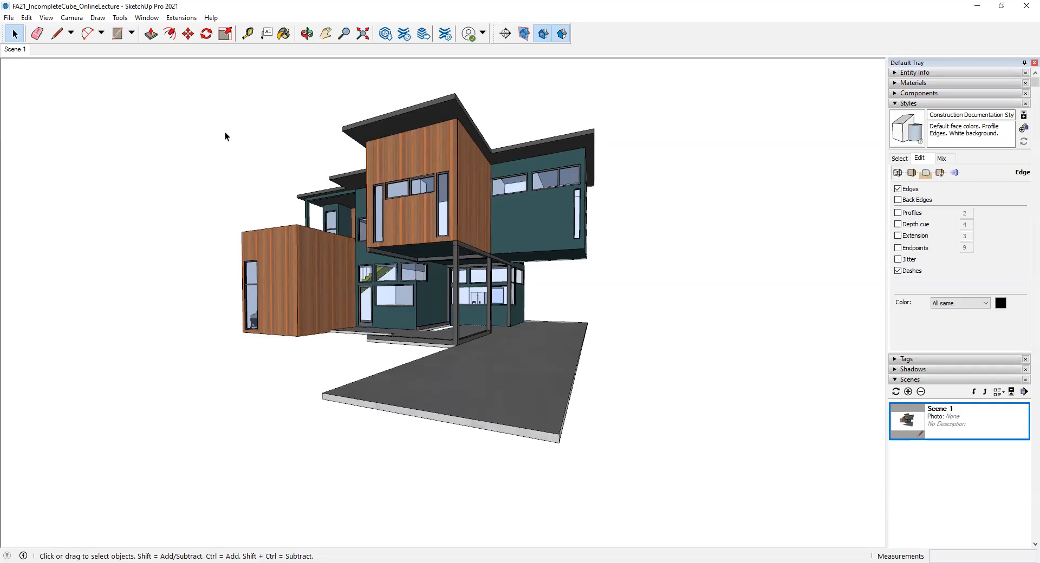
# Close the Section toolbar, display it again and dock it beside the other toolbars
pyautogui.moveTo(307, 174); pyautogui.dragTo(279, 287, button='middle')
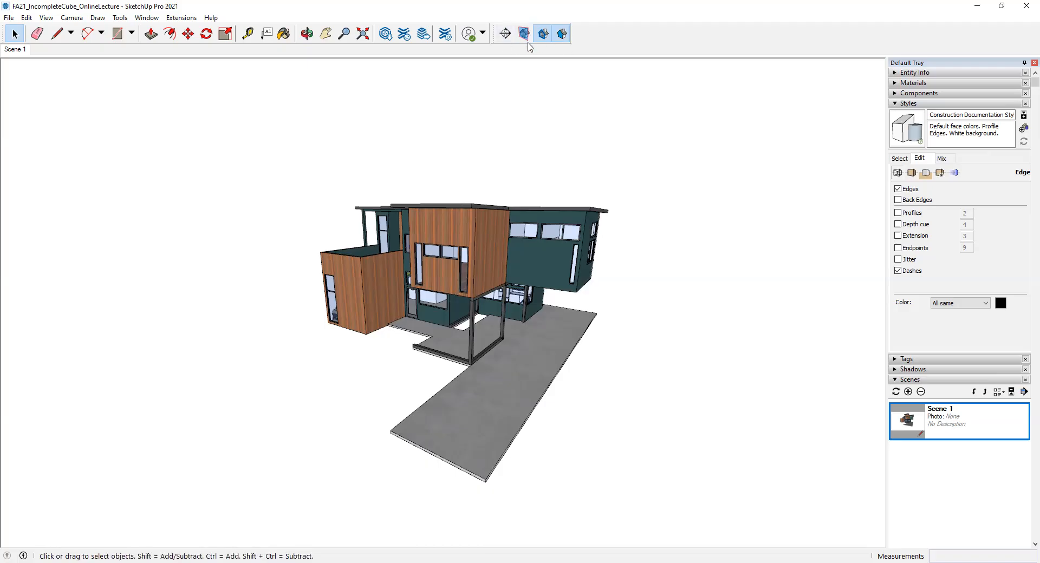
pyautogui.moveTo(496, 33); pyautogui.dragTo(534, 129)
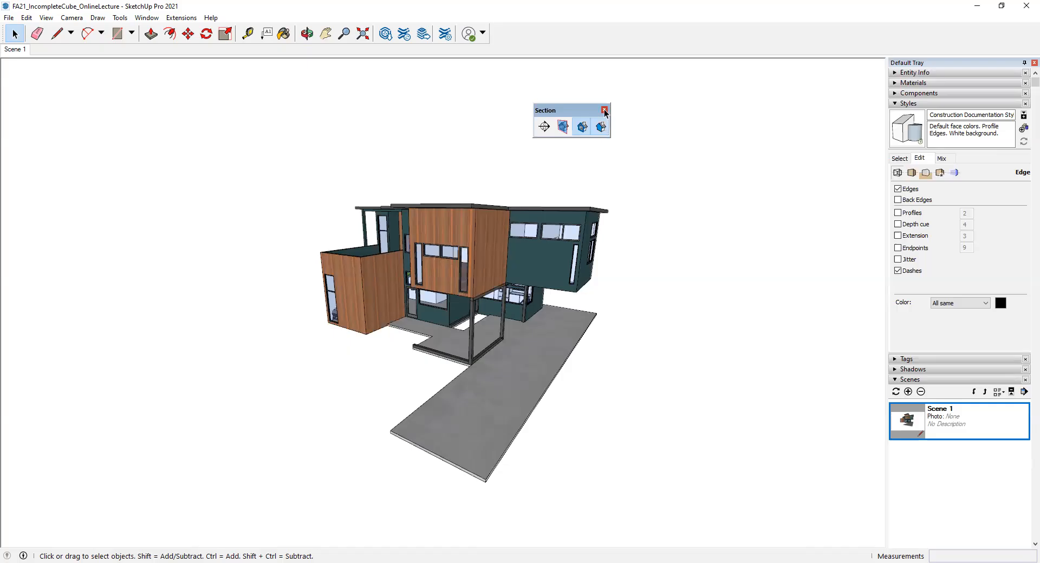
pyautogui.click(605, 111)
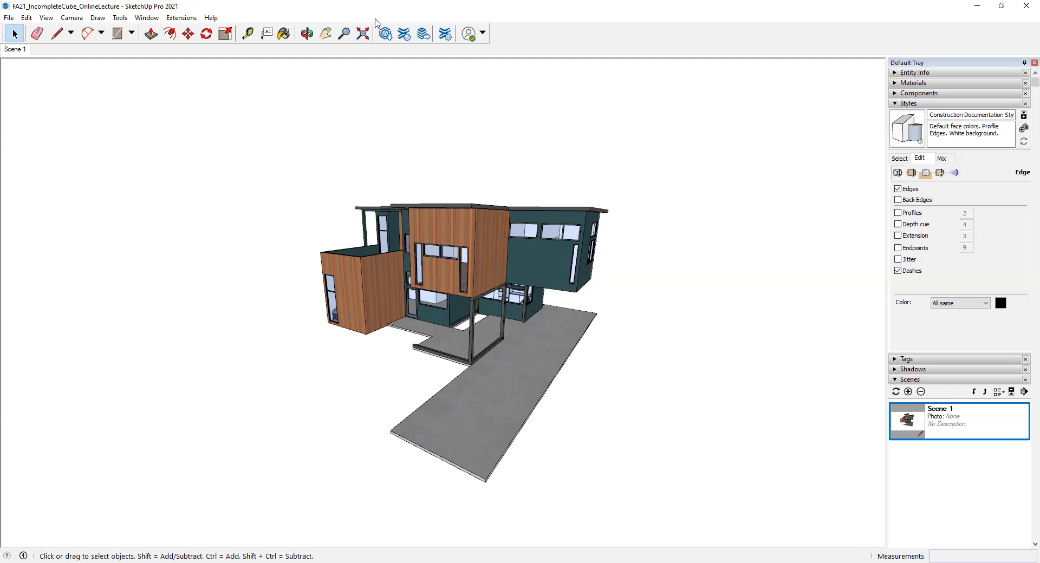
pyautogui.rightClick(560, 52)
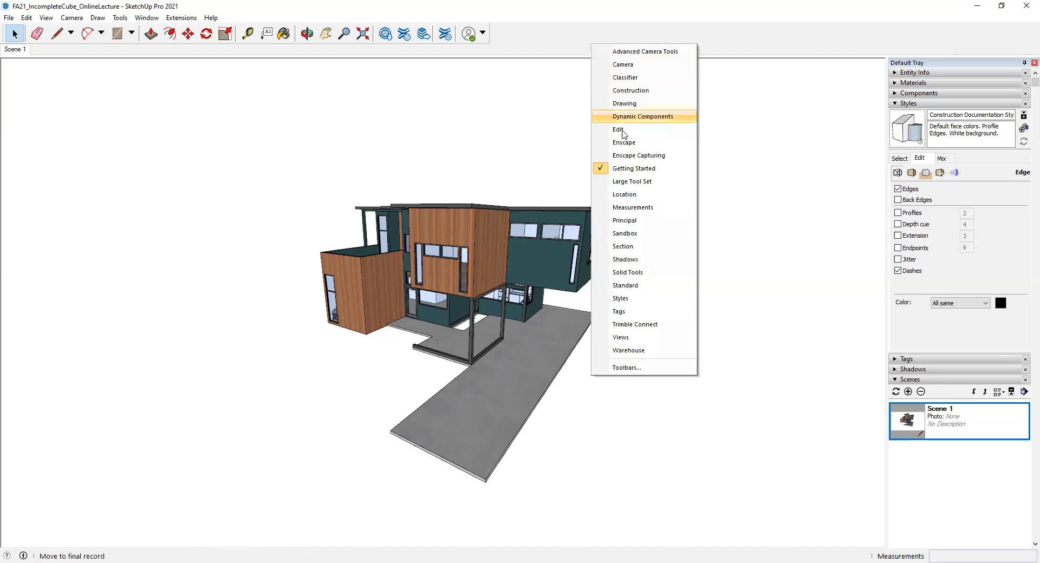
pyautogui.click(635, 247)
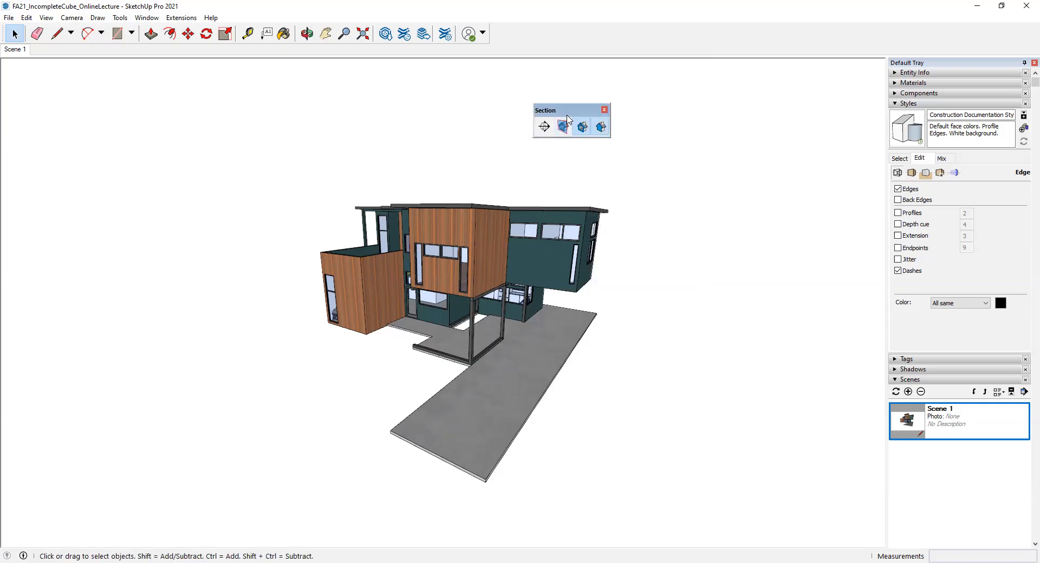
pyautogui.moveTo(566, 112); pyautogui.dragTo(499, 105)
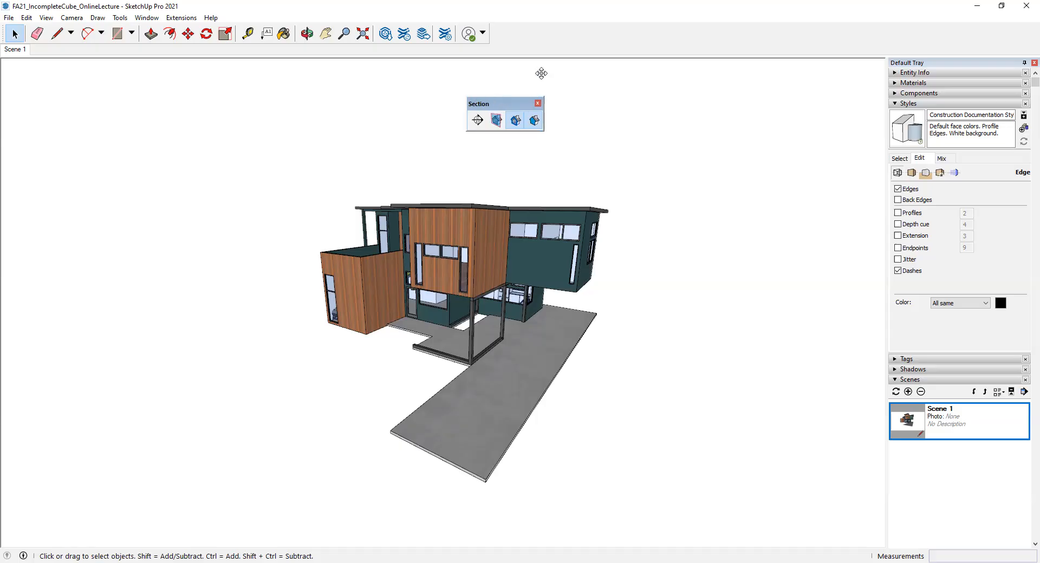
pyautogui.moveTo(525, 35); pyautogui.dragTo(525, 21)
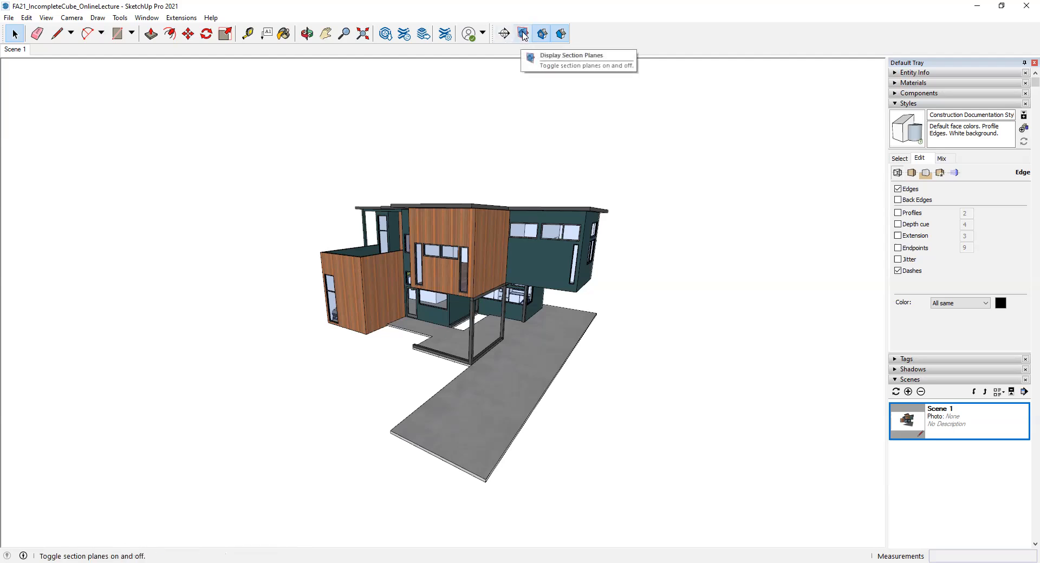
# Place a horizontal section plane on the top face of the concrete slab beside the house
pyautogui.click(524, 34)
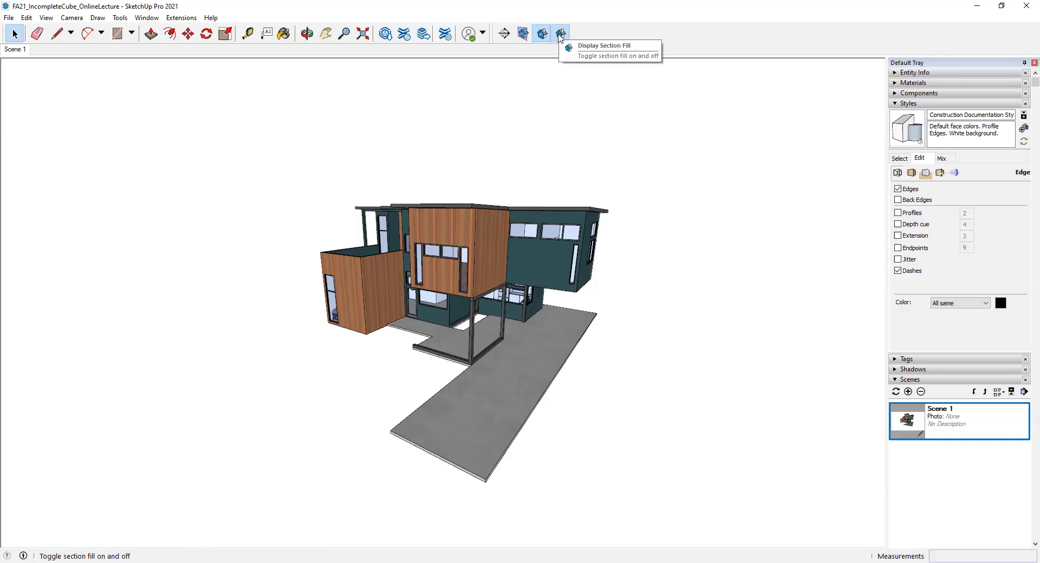
pyautogui.click(560, 36)
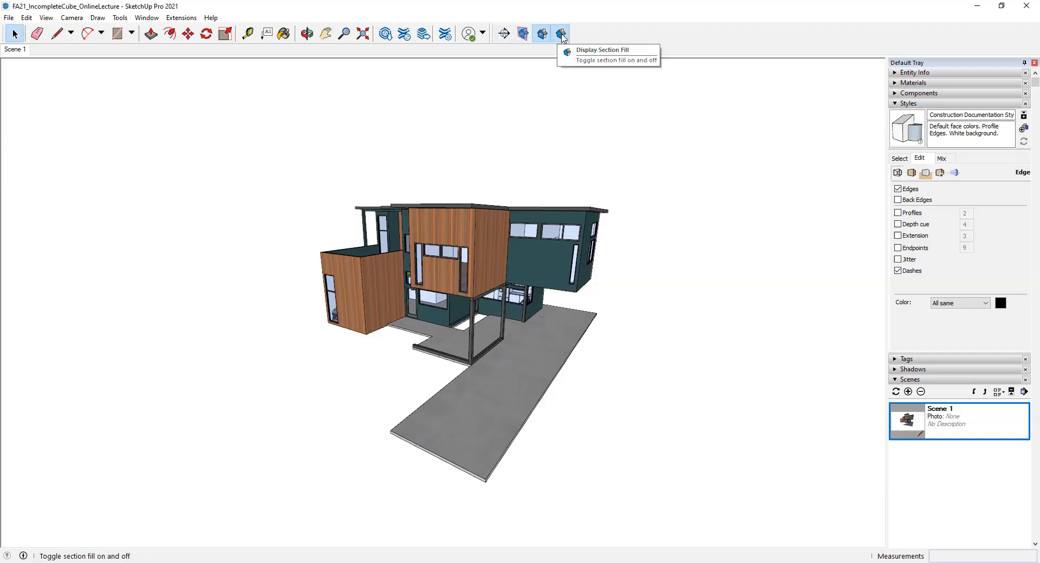
pyautogui.click(505, 37)
pyautogui.click(506, 36)
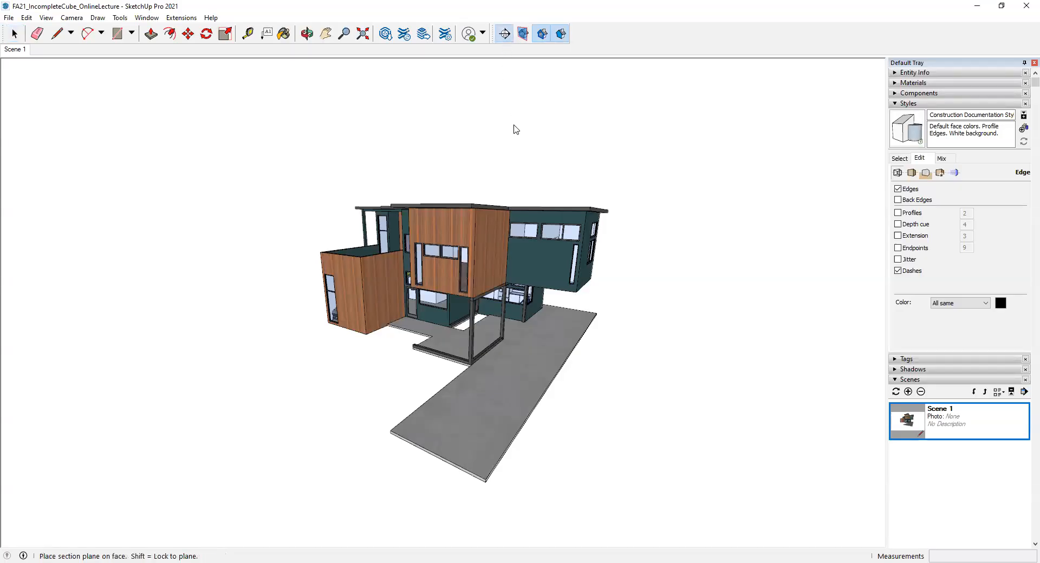
pyautogui.moveTo(513, 138); pyautogui.dragTo(516, 260, button='middle')
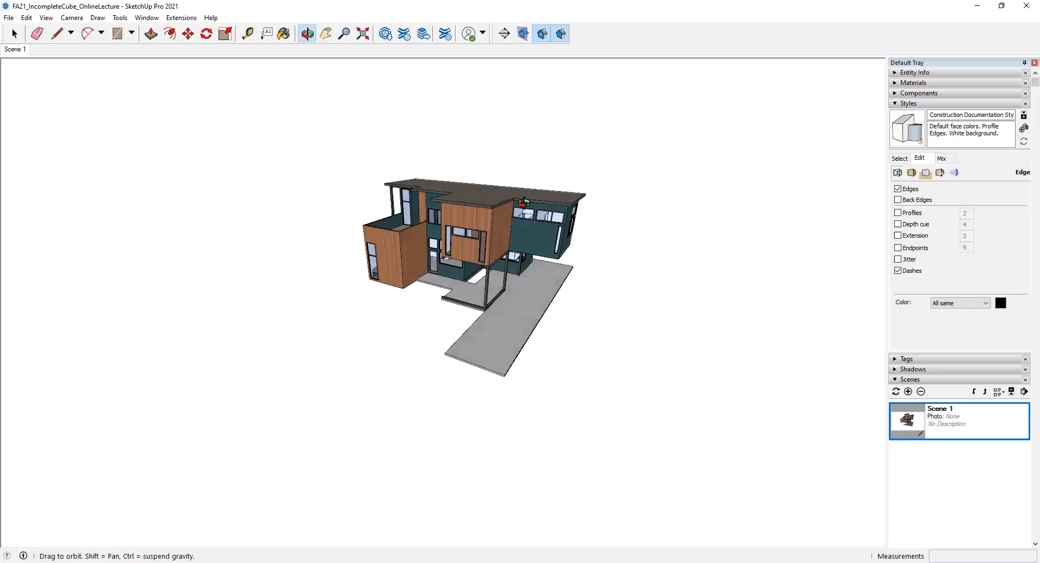
pyautogui.moveTo(490, 206); pyautogui.dragTo(483, 223, button='middle')
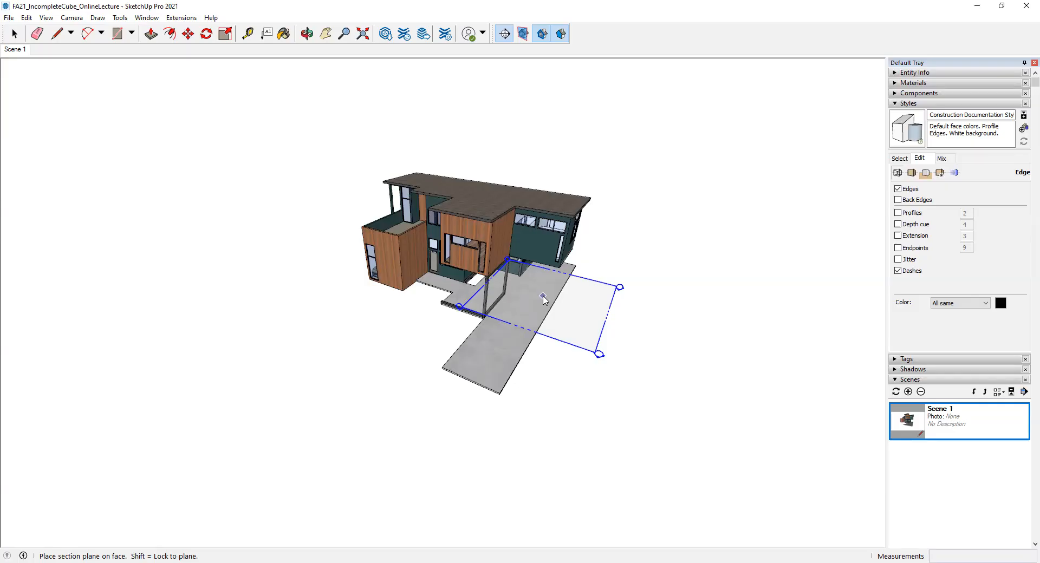
pyautogui.click(543, 296)
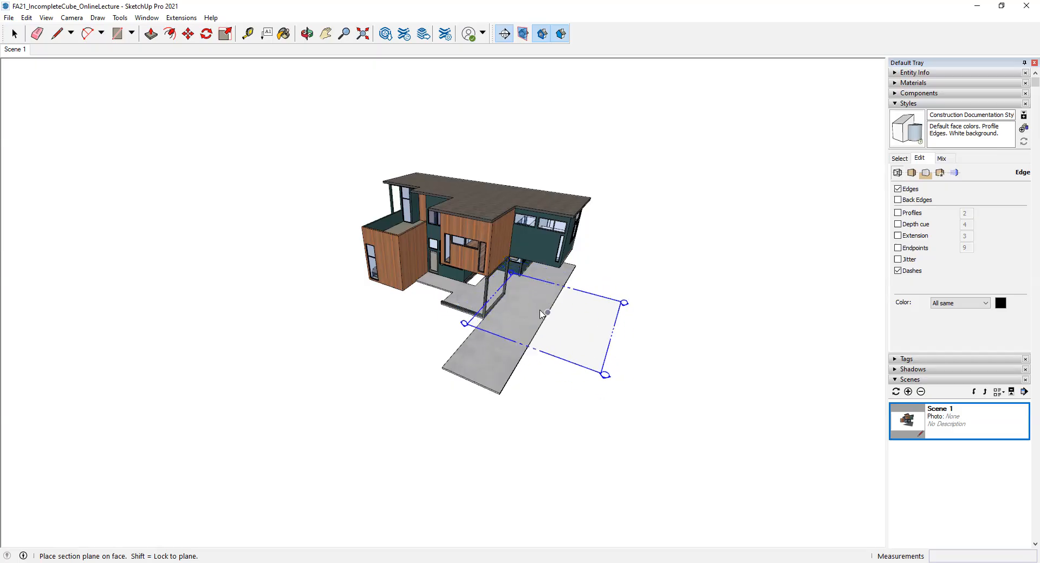
pyautogui.scroll(5, 528, 311)
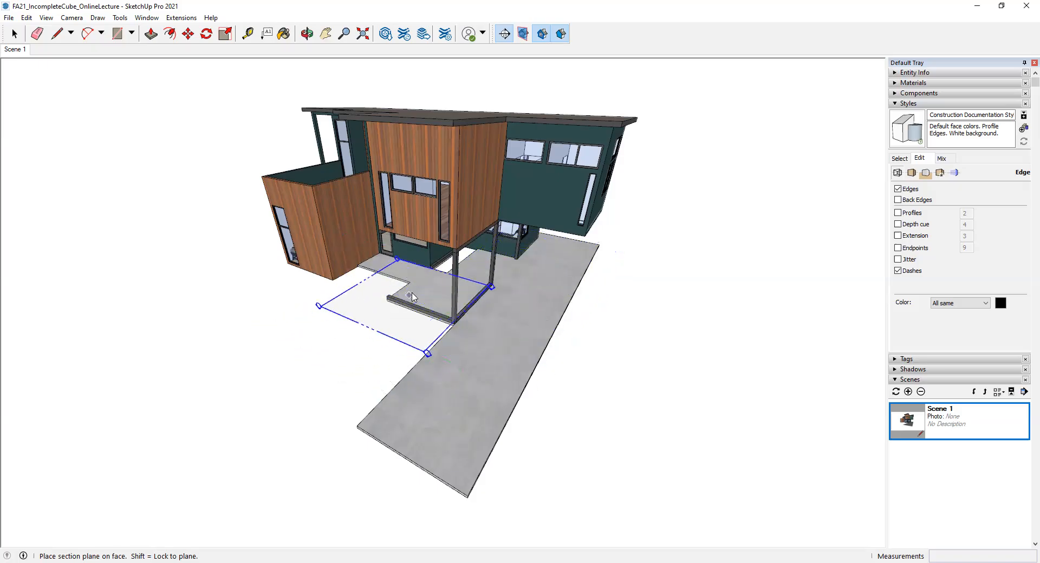
pyautogui.click(524, 277)
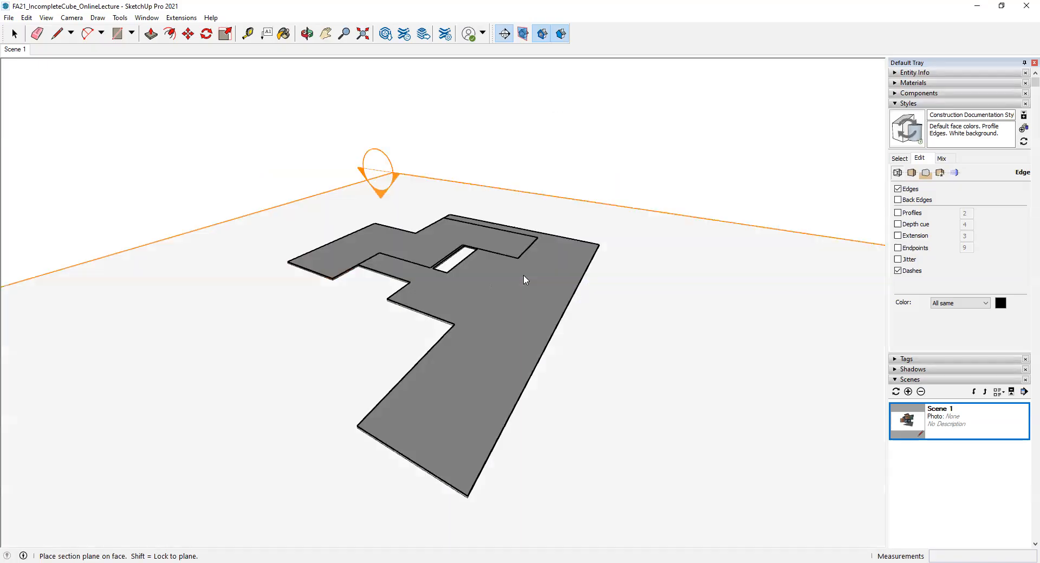
# Name the section plane "1st Floor Plan" with symbol 1
pyautogui.write('1st Floor Plan')
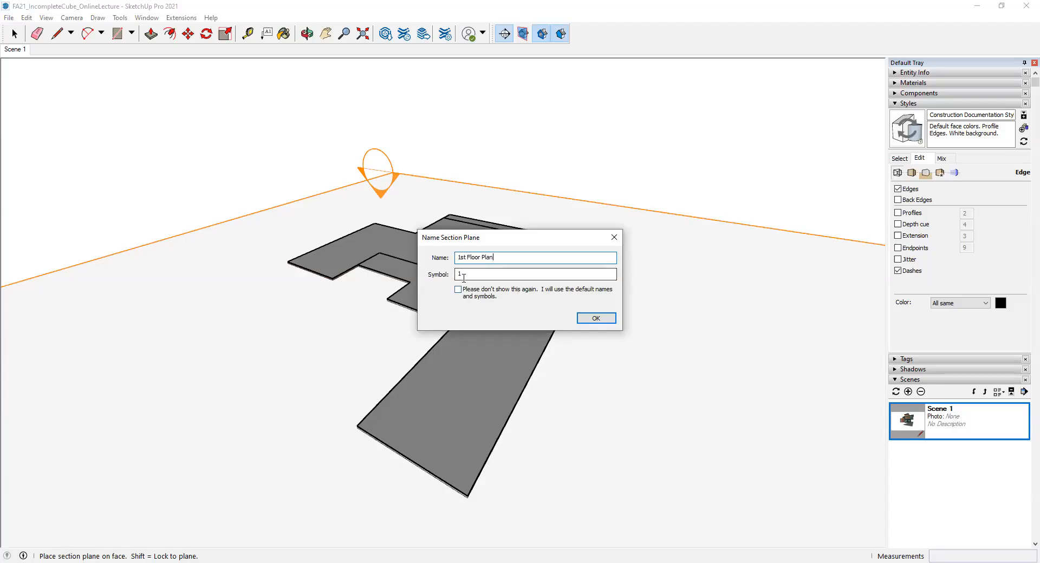
pyautogui.click(464, 274)
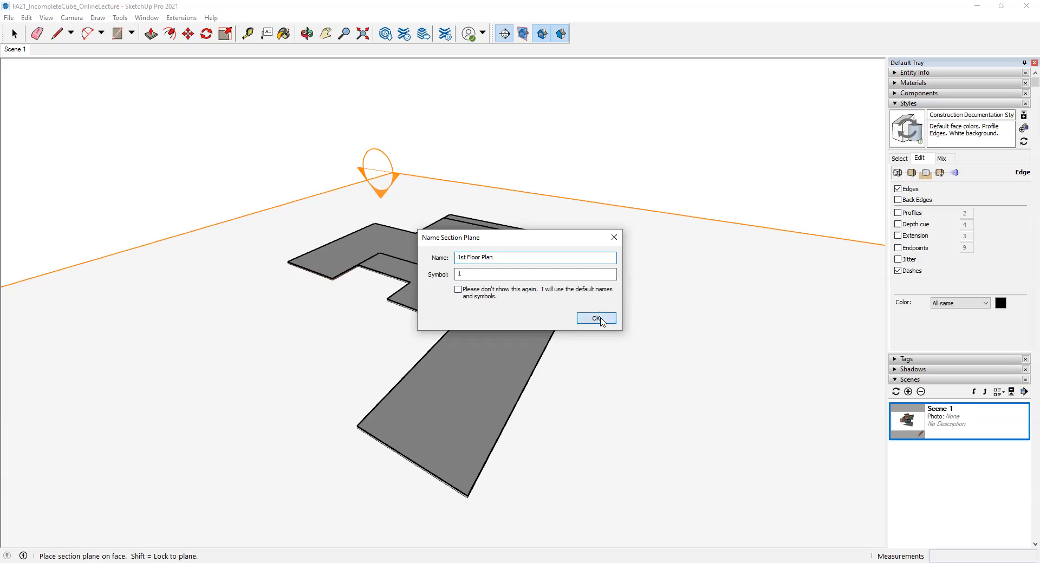
pyautogui.click(596, 319)
# Select everything, examine the full extent of the section plane around the cut slab, and clear the selection
pyautogui.scroll(-5, 385, 284)
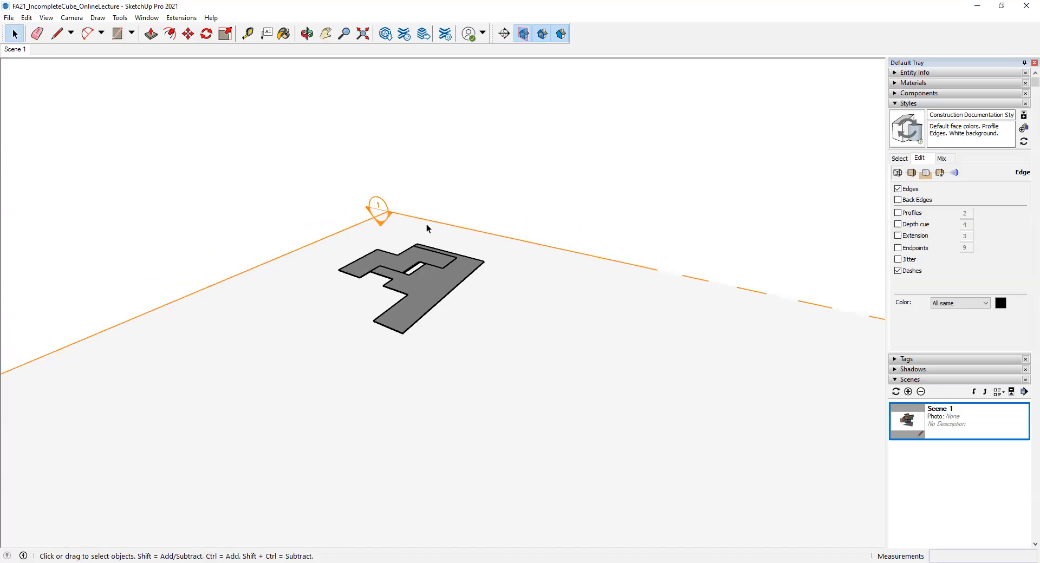
pyautogui.hotkey('ctrl', 'a')
pyautogui.scroll(-3, 430, 222)
pyautogui.scroll(-4, 428, 237)
pyautogui.scroll(3, 381, 332)
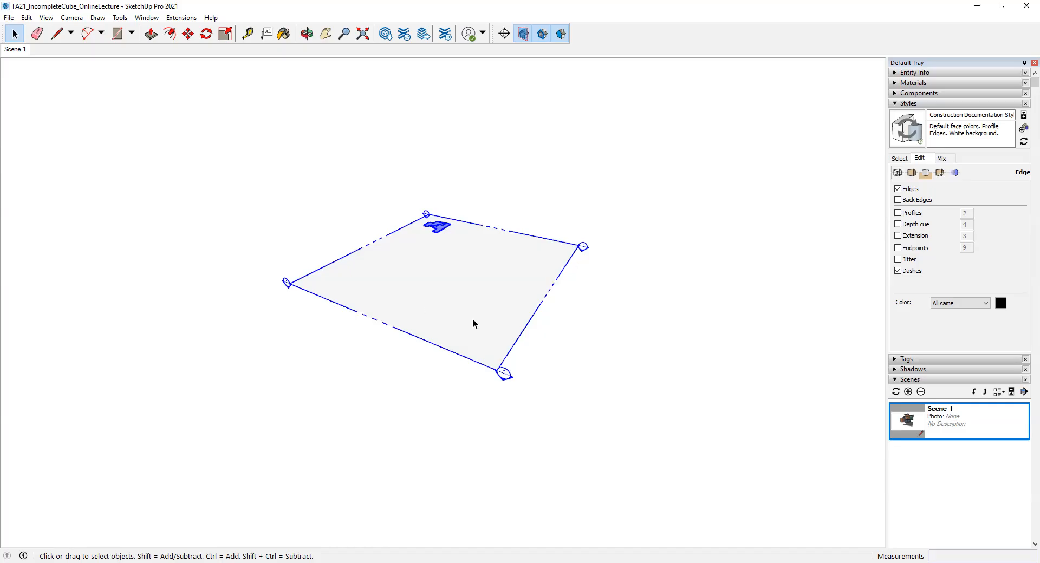
pyautogui.scroll(3, 474, 323)
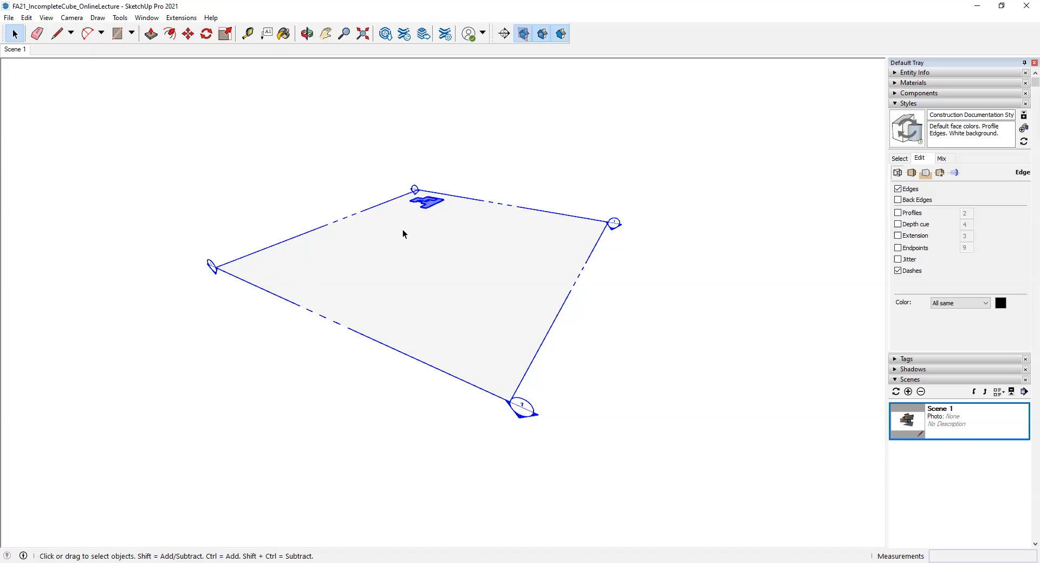
pyautogui.moveTo(406, 232); pyautogui.dragTo(418, 421, button='middle')
pyautogui.moveTo(379, 249); pyautogui.dragTo(431, 282, button='middle')
pyautogui.scroll(8, 430, 281)
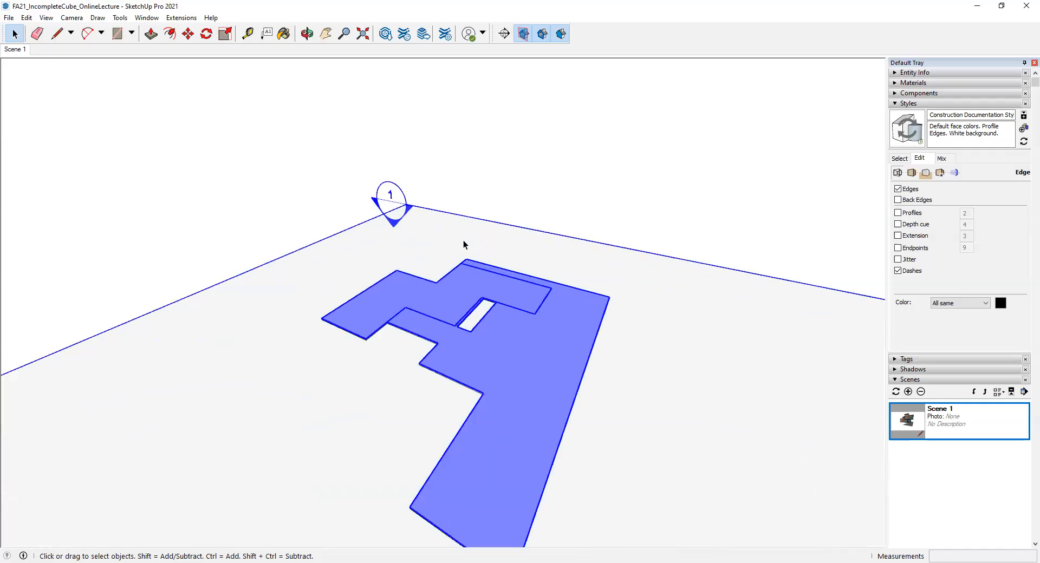
pyautogui.scroll(-2, 464, 245)
pyautogui.click(456, 237)
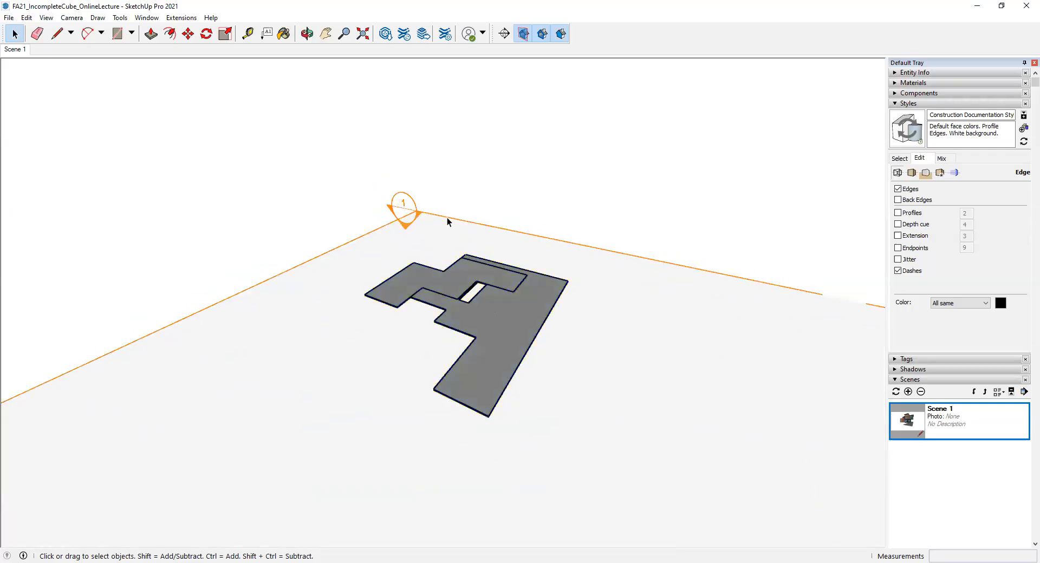
# Select everything in the cut view and move the section plane 4' straight up from the slab
pyautogui.hotkey('ctrl', 'a')
pyautogui.click(443, 218)
pyautogui.hotkey('ctrl', 'a')
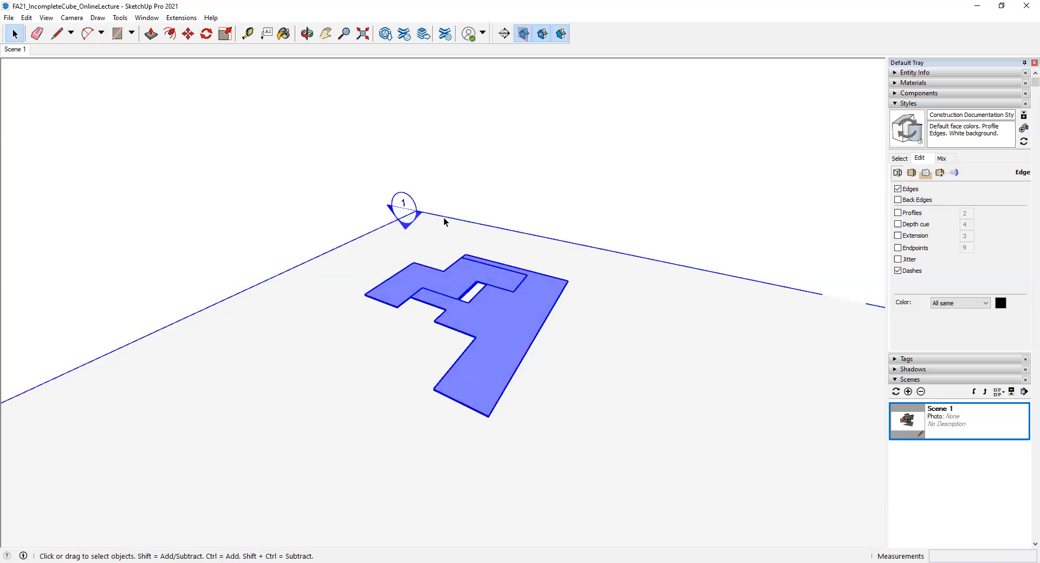
pyautogui.press('m')
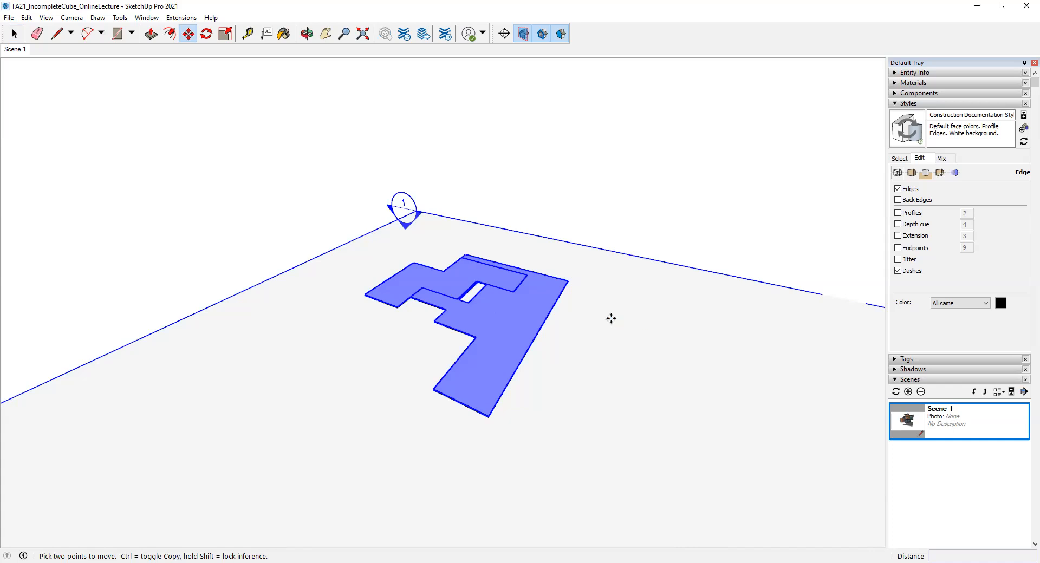
pyautogui.click(611, 318)
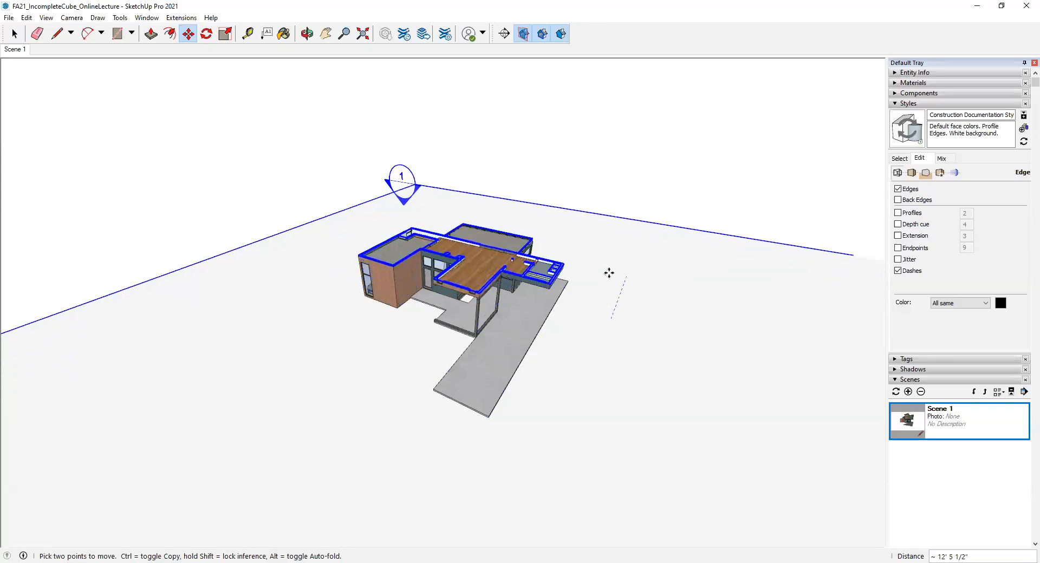
pyautogui.write('4')
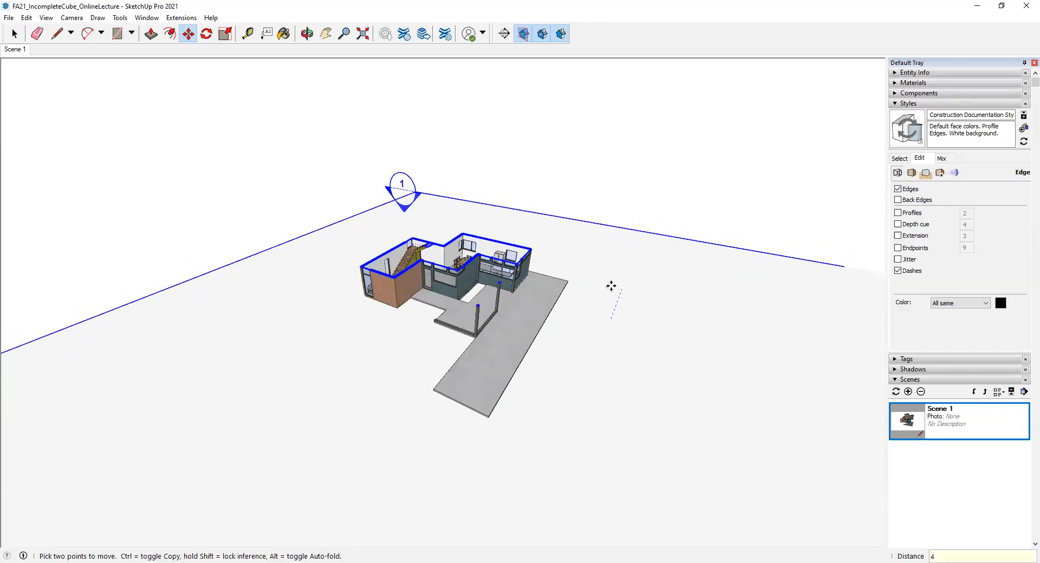
pyautogui.press('Return')
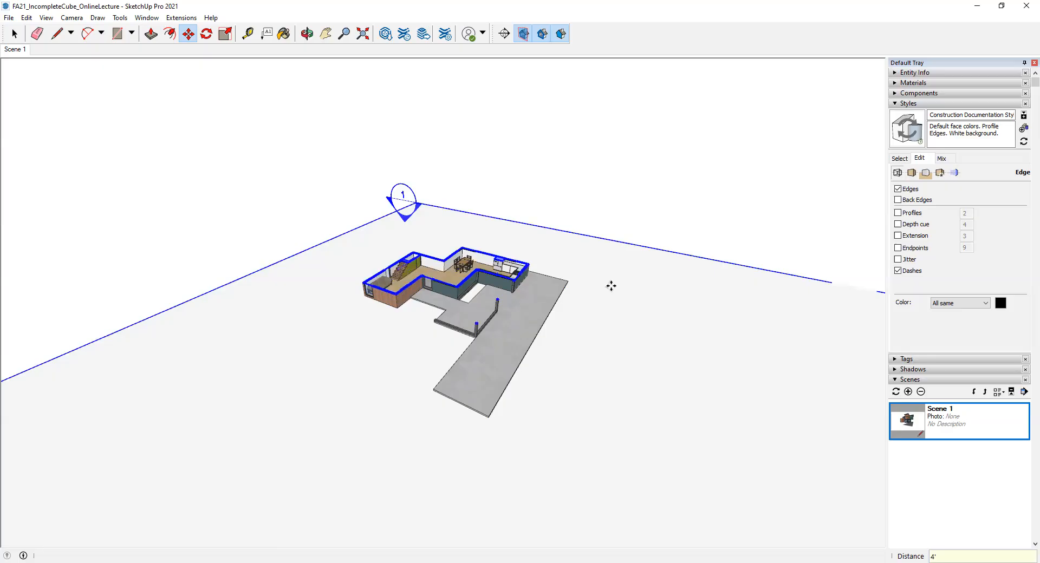
pyautogui.press('space')
# Clear the selection and hide the section plane while keeping its first-floor cut active
pyautogui.scroll(4, 422, 257)
pyautogui.moveTo(451, 275); pyautogui.dragTo(396, 340, button='middle')
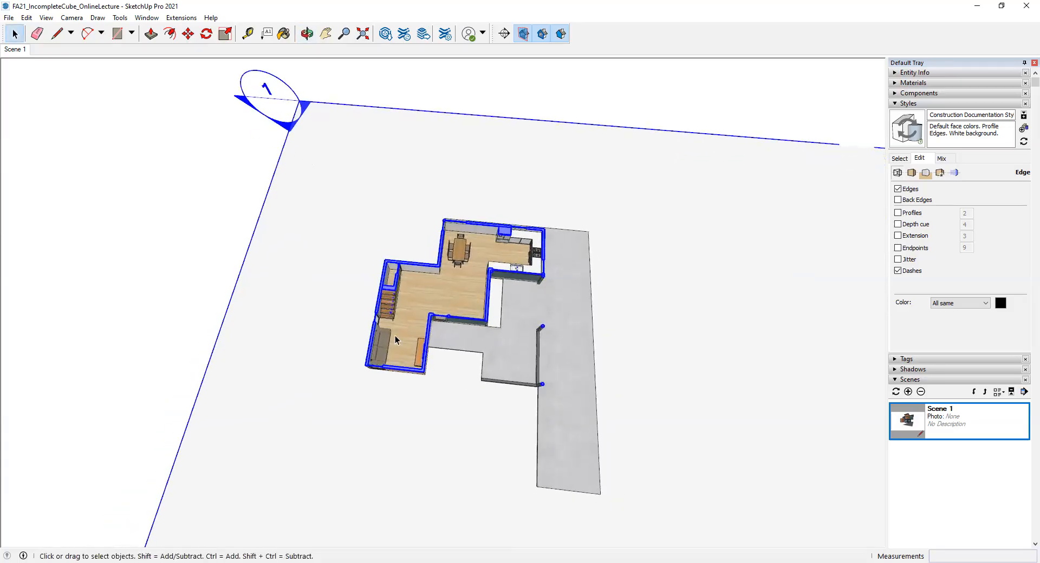
pyautogui.scroll(3, 460, 315)
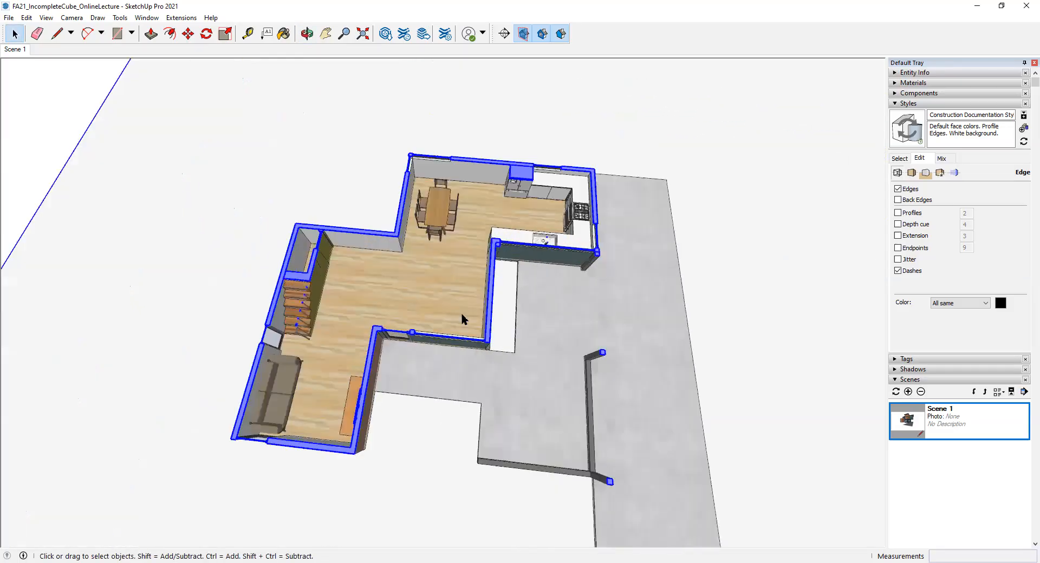
pyautogui.scroll(2, 462, 319)
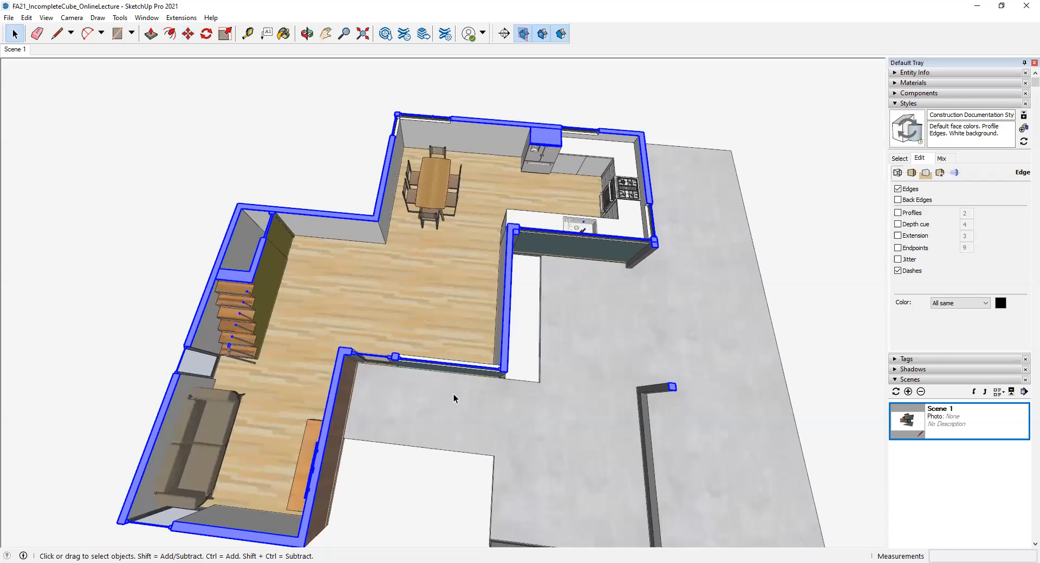
pyautogui.scroll(-5, 473, 287)
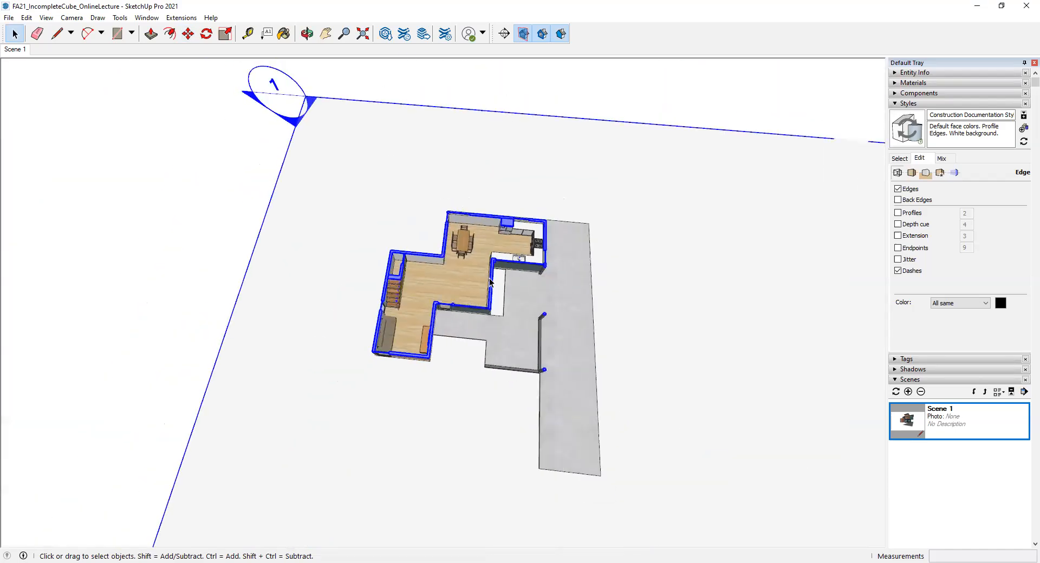
pyautogui.click(483, 109)
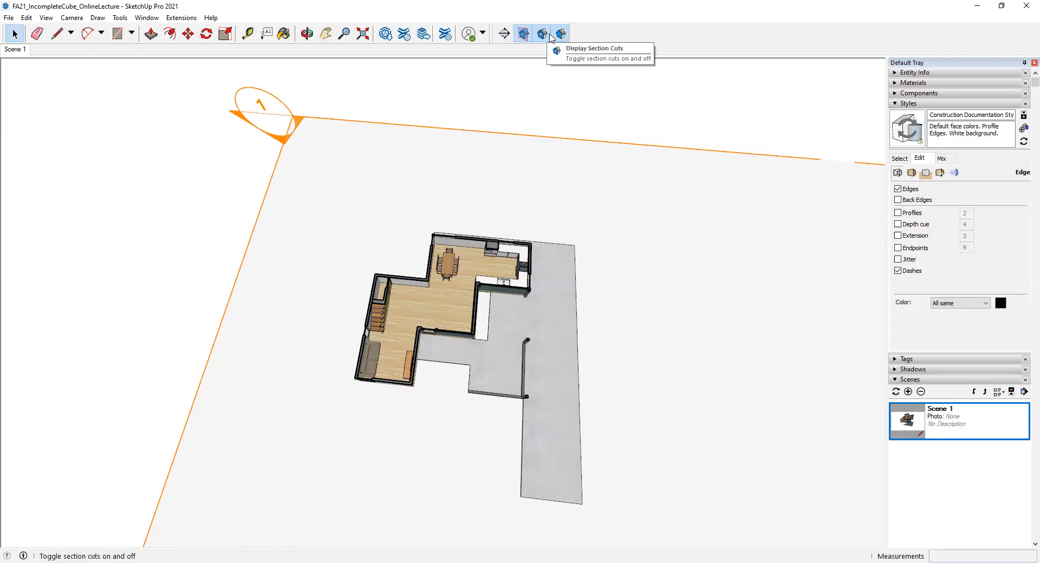
pyautogui.moveTo(524, 65); pyautogui.dragTo(480, 102, button='middle')
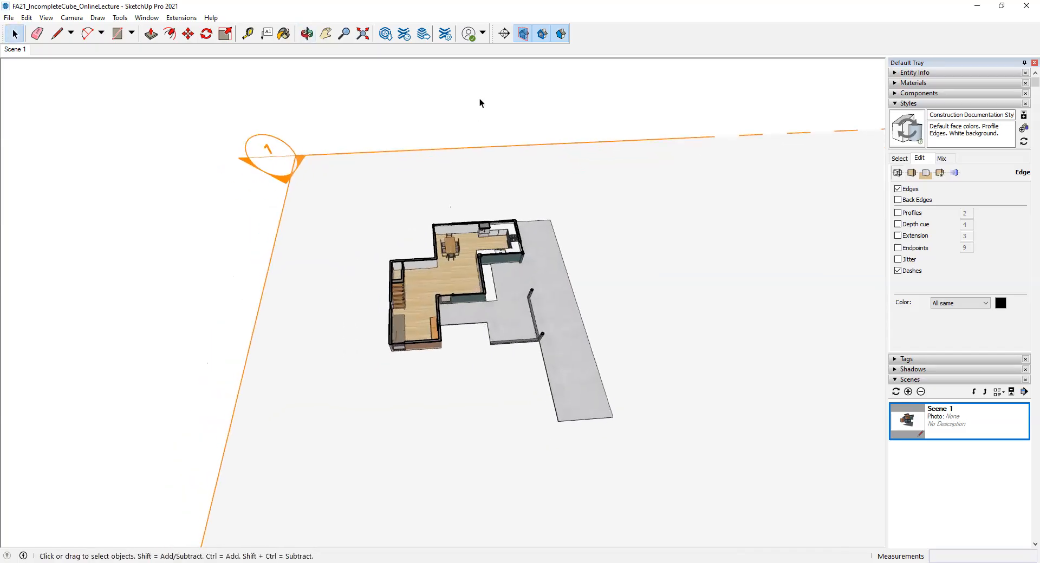
pyautogui.click(523, 34)
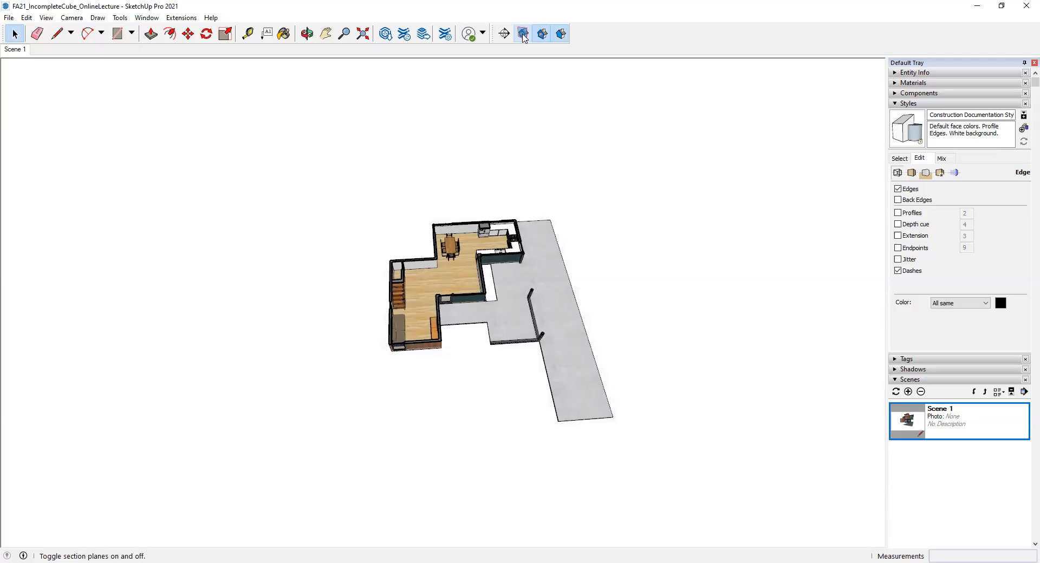
pyautogui.click(523, 34)
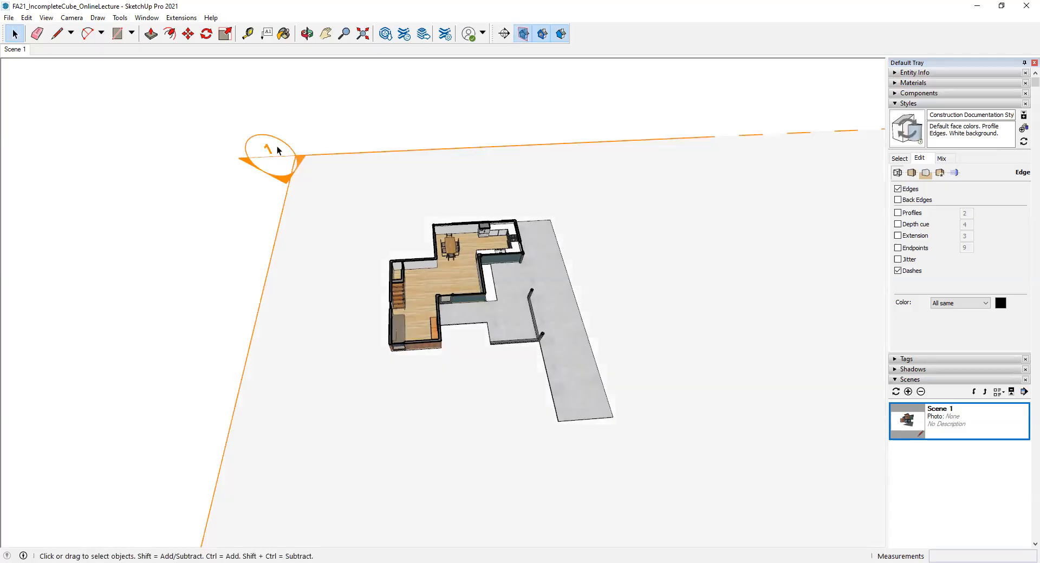
pyautogui.click(524, 34)
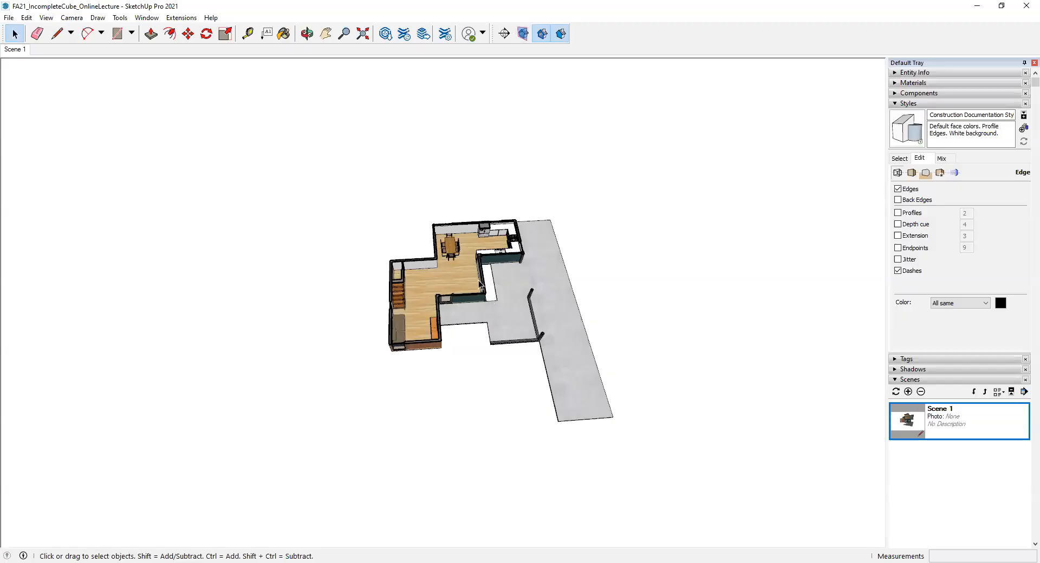
# Turn section cuts off to view the whole house from outside, and turn them back on
pyautogui.click(543, 34)
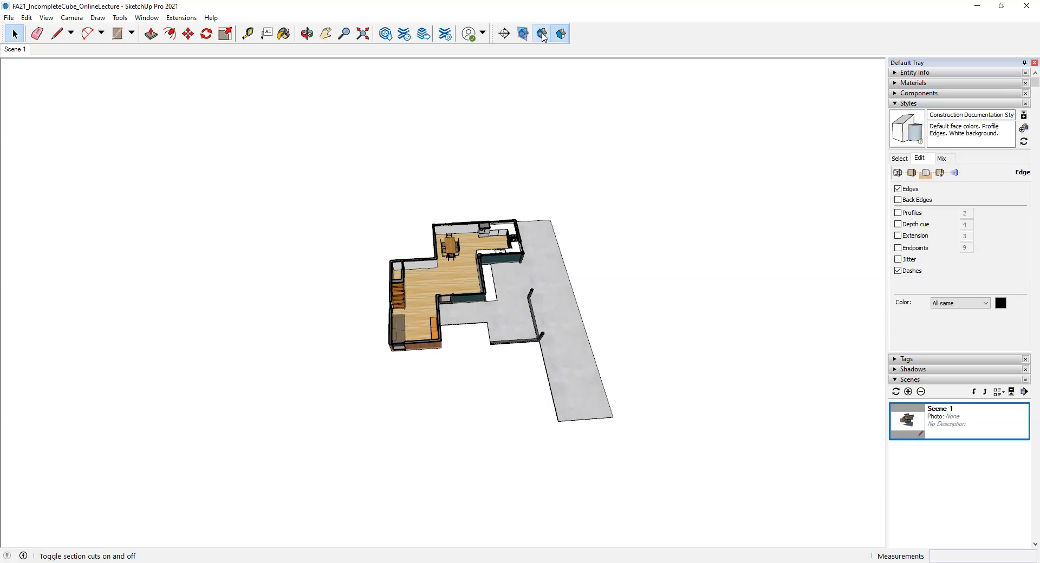
pyautogui.press('o')
pyautogui.moveTo(494, 135); pyautogui.dragTo(459, 94)
pyautogui.press('space')
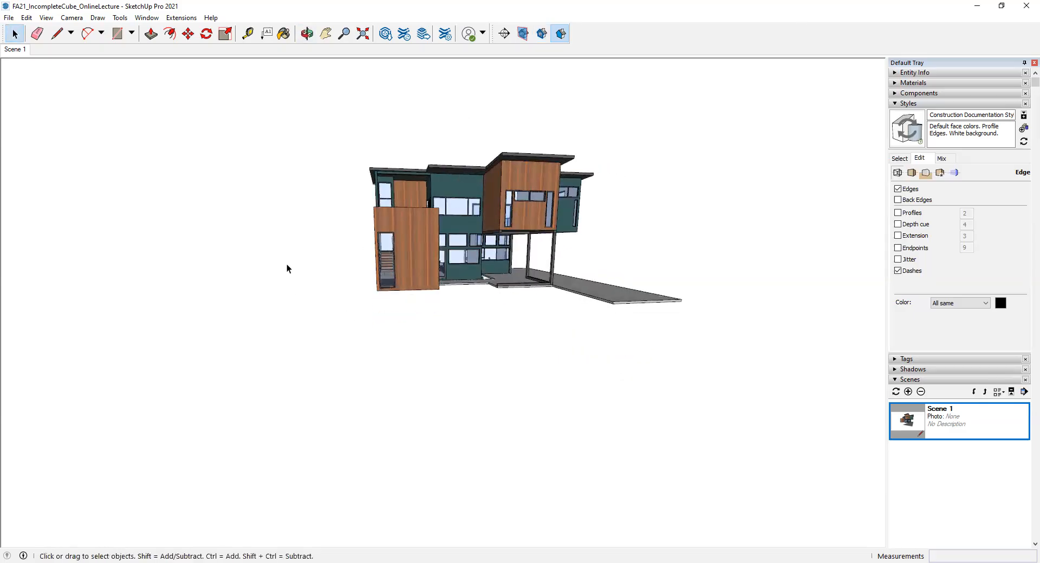
pyautogui.moveTo(476, 148); pyautogui.dragTo(450, 121, button='middle')
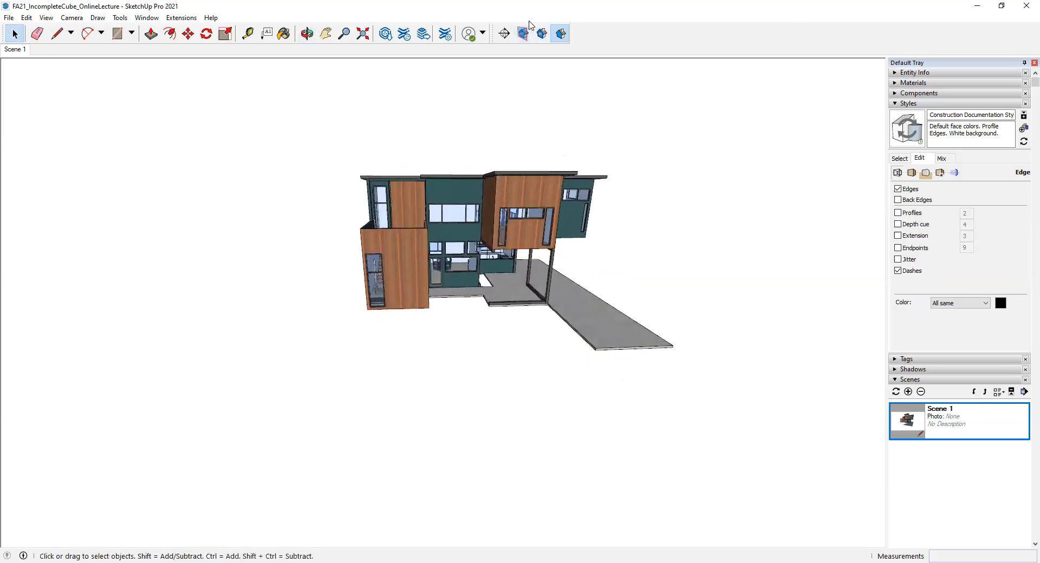
pyautogui.click(541, 34)
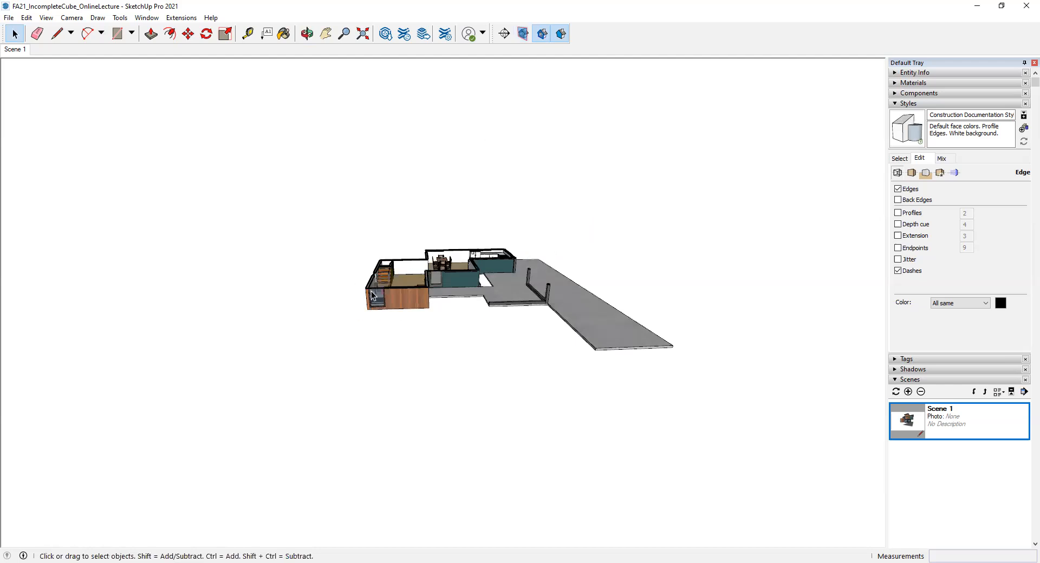
pyautogui.moveTo(303, 258); pyautogui.dragTo(223, 260, button='middle')
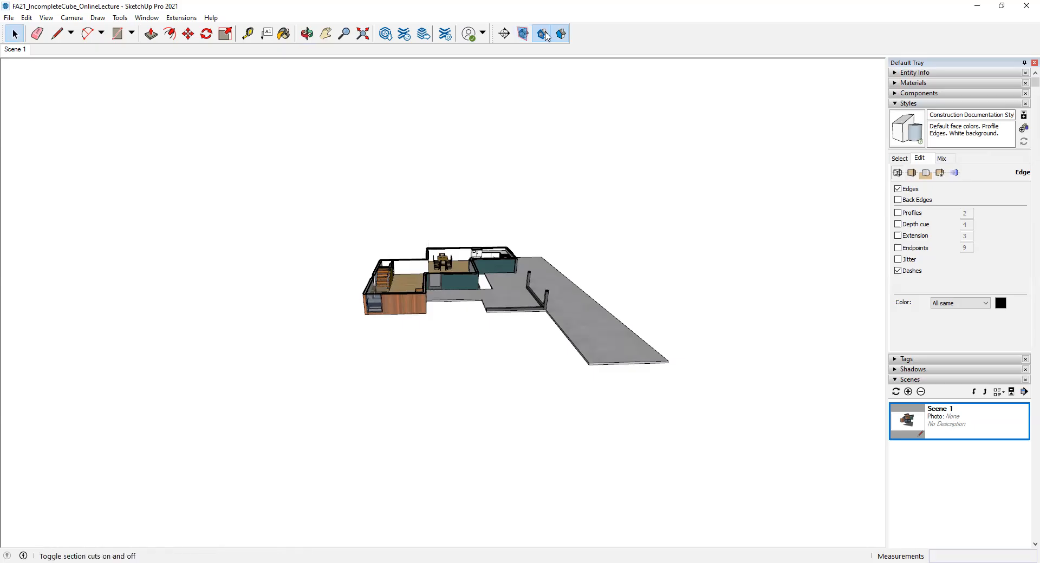
# Display the inactive section plane around the uncut house, and return to the section cut with the plane hidden
pyautogui.click(542, 34)
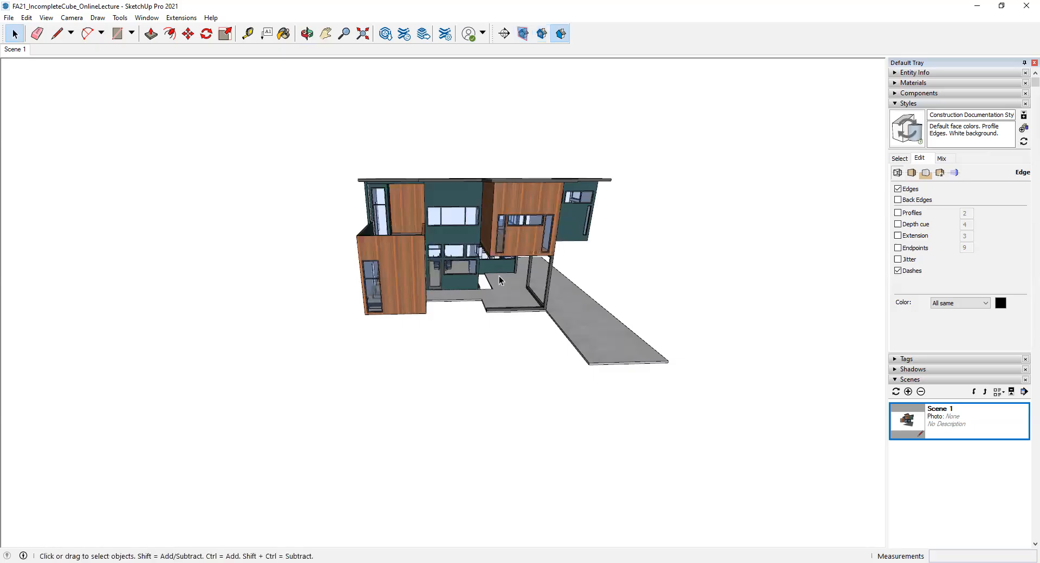
pyautogui.click(523, 34)
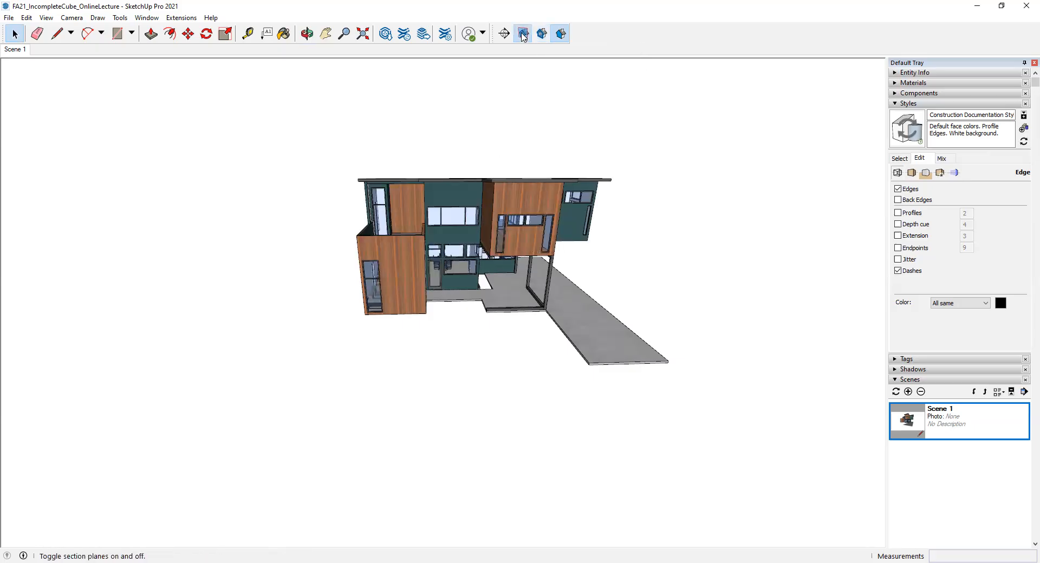
pyautogui.moveTo(325, 242); pyautogui.dragTo(369, 211, button='middle')
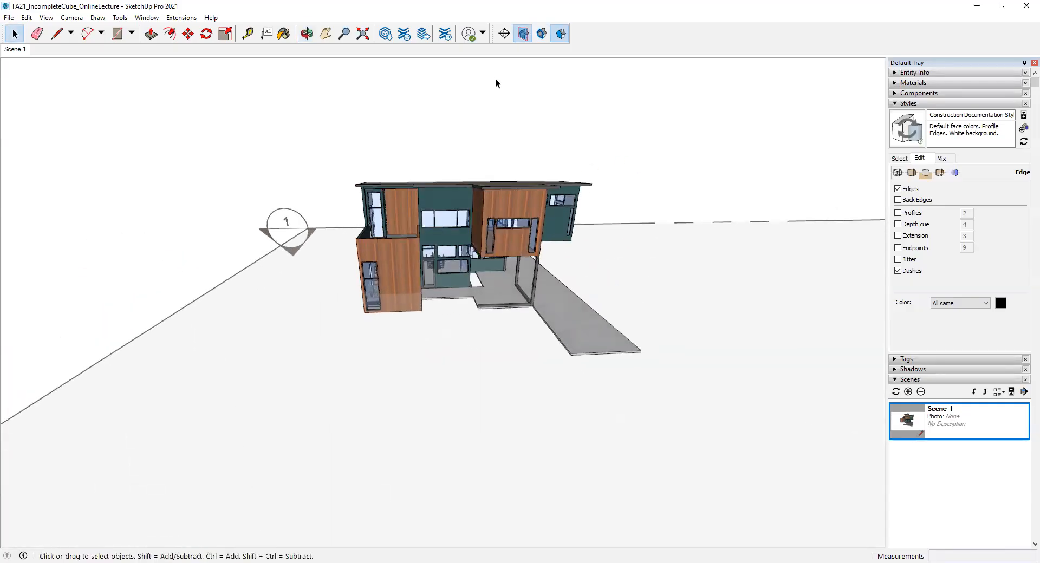
pyautogui.click(523, 34)
pyautogui.click(542, 34)
# Turn the section fill off to examine inside the cut walls at the entry corner, and restore the fill
pyautogui.moveTo(443, 223); pyautogui.dragTo(476, 414, button='middle')
pyautogui.scroll(3, 415, 311)
pyautogui.scroll(3, 415, 310)
pyautogui.scroll(-5, 467, 386)
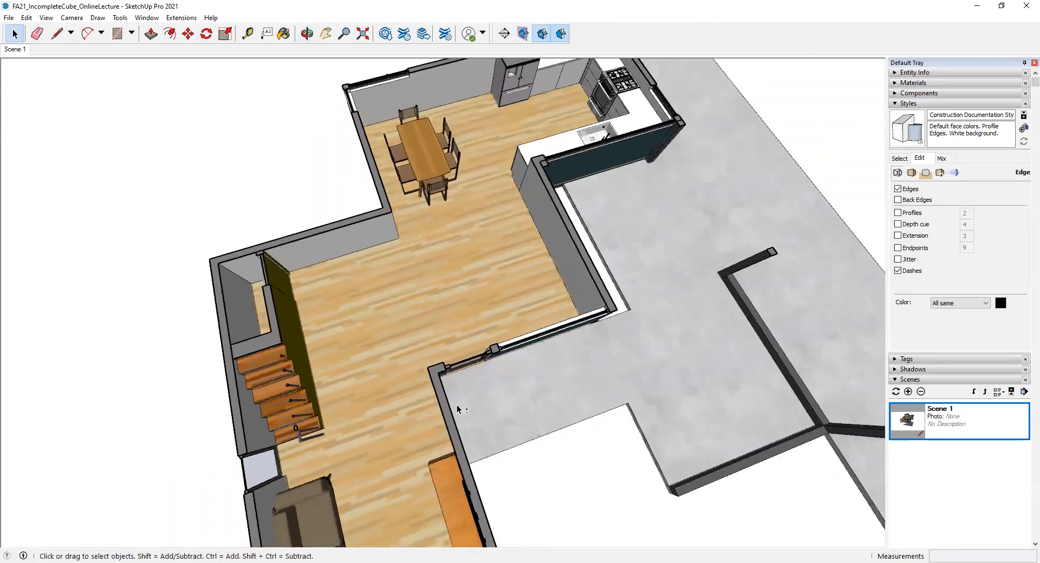
pyautogui.moveTo(456, 345); pyautogui.dragTo(442, 342, button='middle')
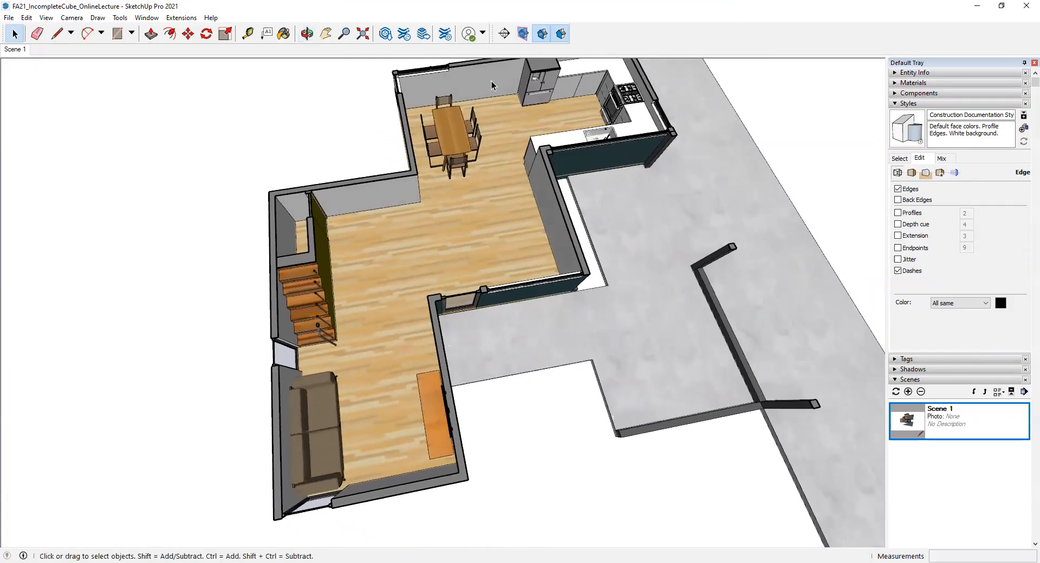
pyautogui.click(560, 35)
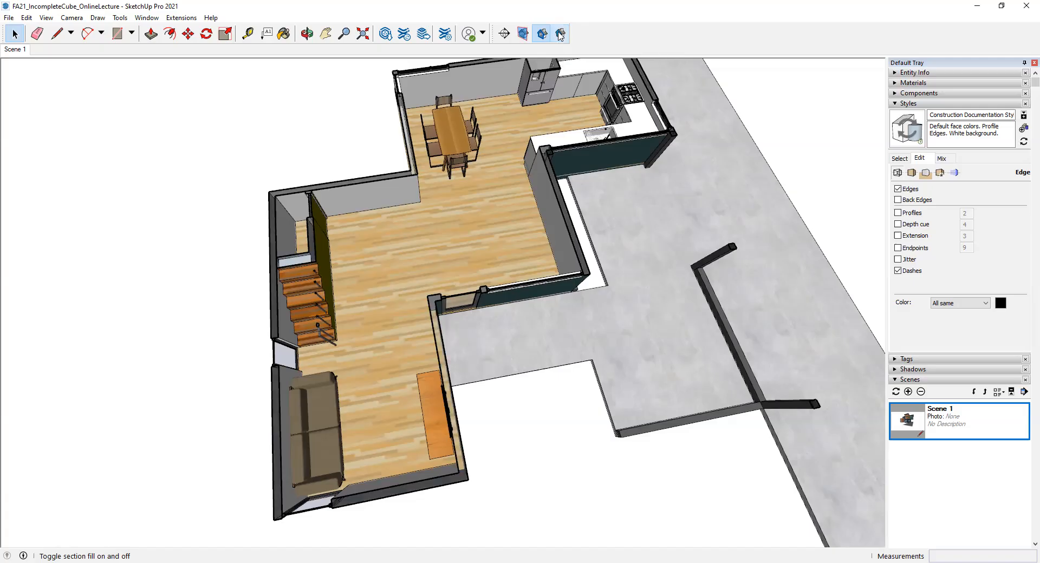
pyautogui.scroll(5, 434, 297)
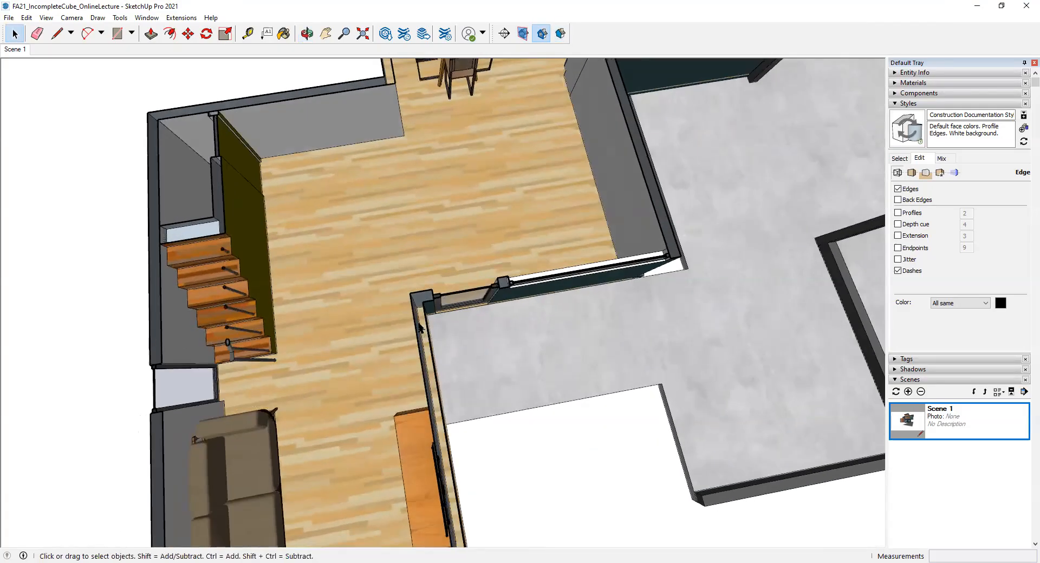
pyautogui.scroll(5, 420, 327)
pyautogui.moveTo(425, 300); pyautogui.dragTo(457, 294, button='middle')
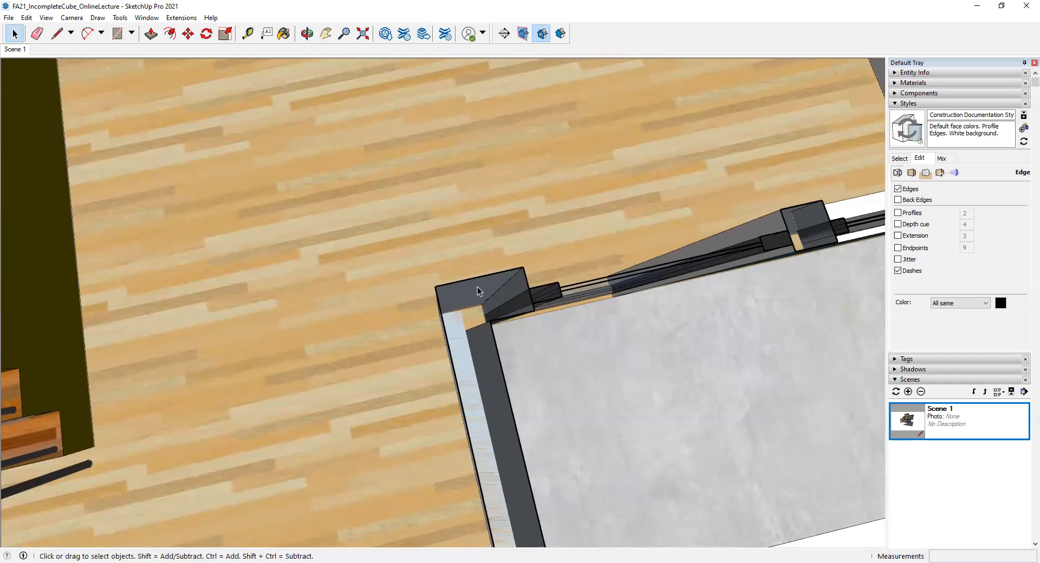
pyautogui.moveTo(473, 329); pyautogui.dragTo(460, 327, button='middle')
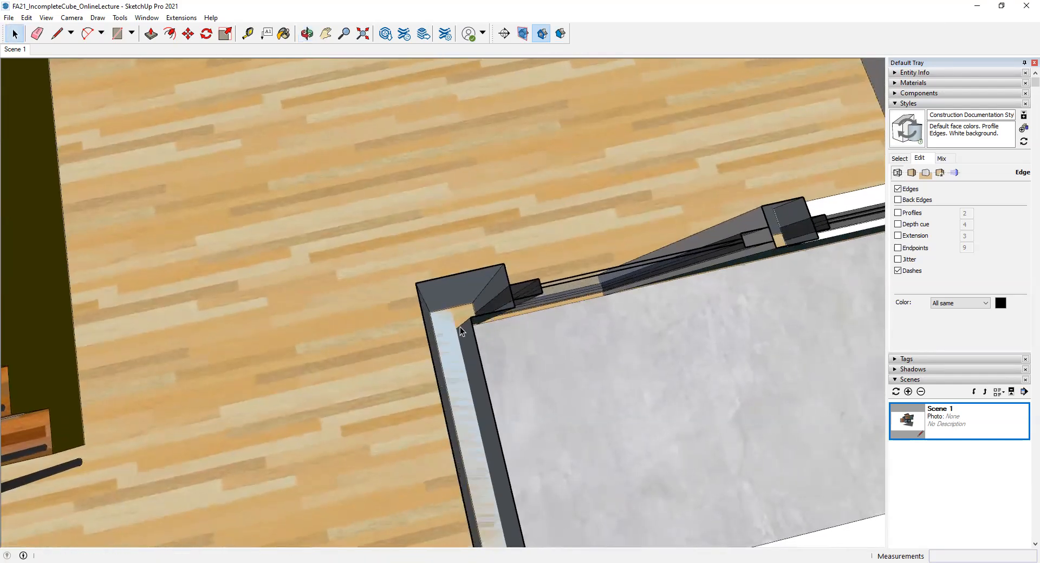
pyautogui.scroll(-8, 461, 344)
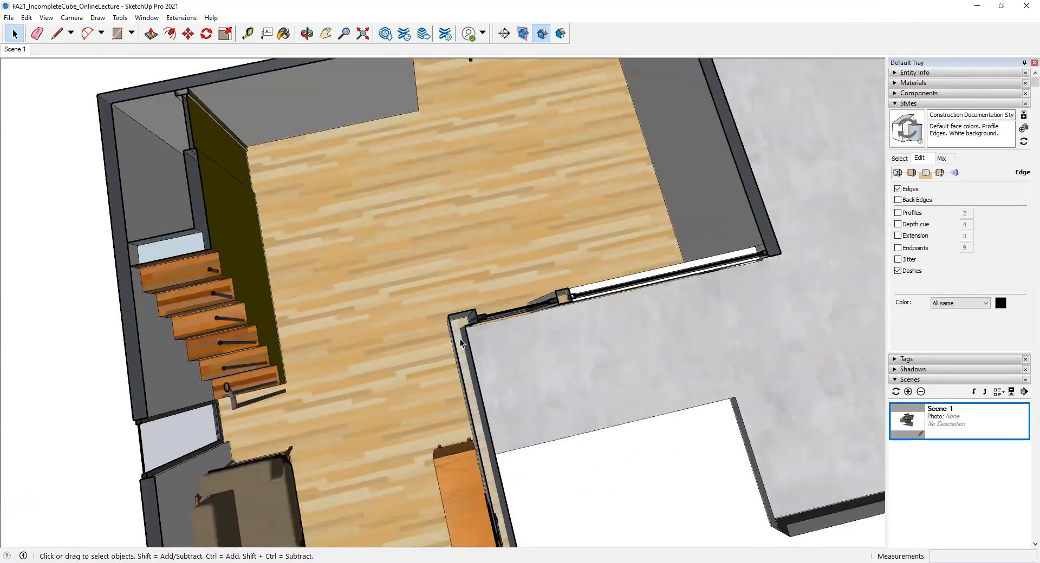
pyautogui.keyDown('shift'); pyautogui.moveTo(460, 344); pyautogui.dragTo(469, 346, button='middle'); pyautogui.keyUp('shift')
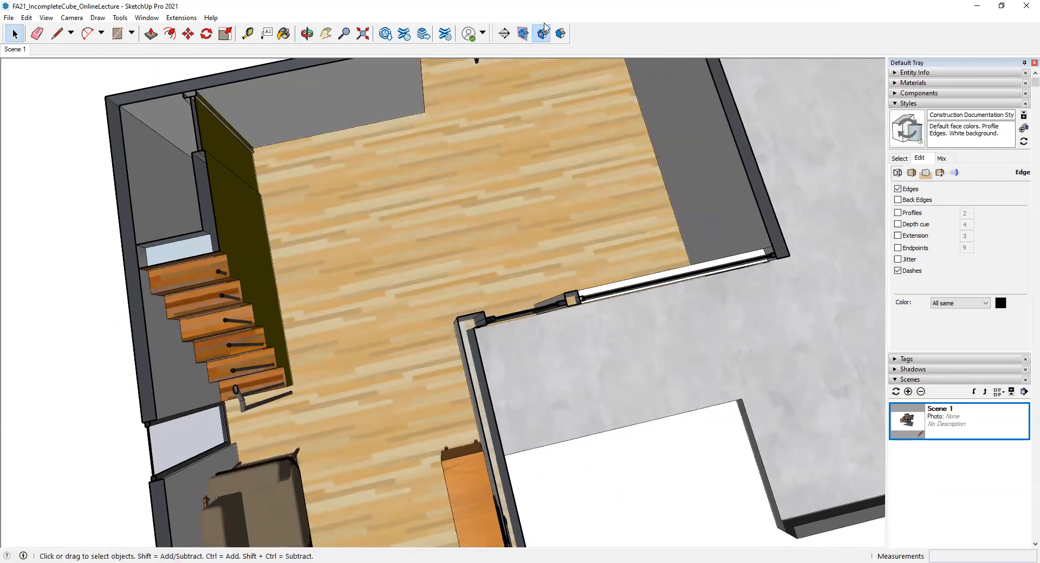
pyautogui.click(561, 33)
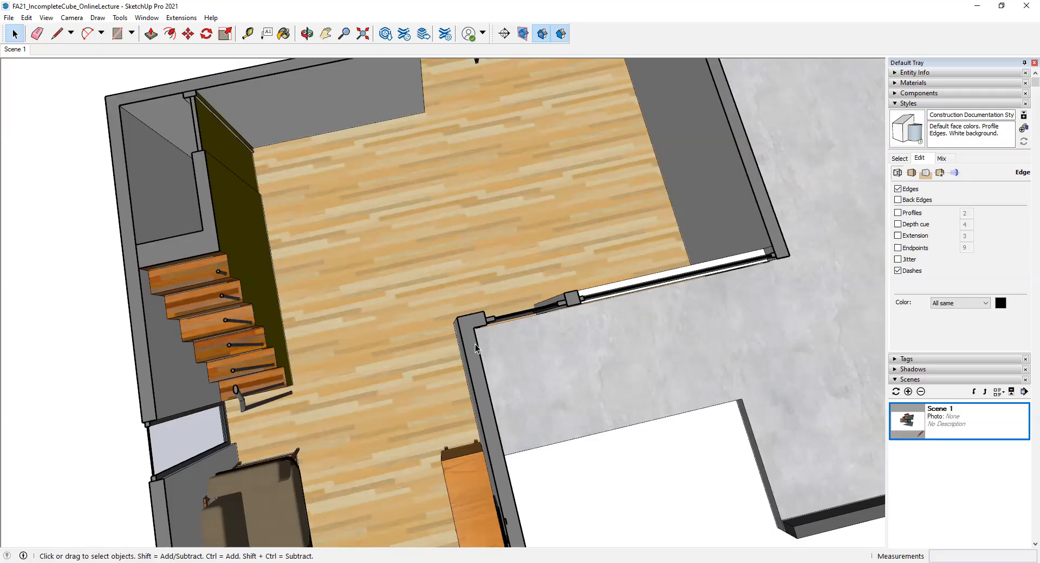
# Examine the filled wall cuts around the living area, staircase, kitchen and entry of the first floor
pyautogui.keyDown('shift'); pyautogui.moveTo(476, 352); pyautogui.dragTo(498, 245, button='middle'); pyautogui.keyUp('shift')
pyautogui.scroll(-4, 508, 262)
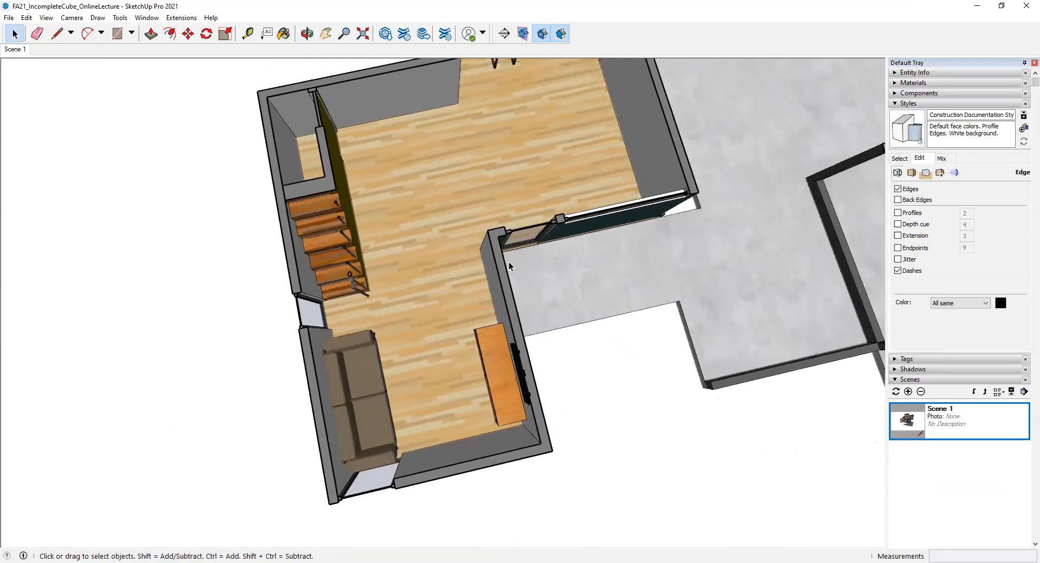
pyautogui.moveTo(510, 280)
pyautogui.keyDown('shift'); pyautogui.mouseDown(button='middle')
pyautogui.moveTo(348, 400)
pyautogui.moveTo(301, 161)
pyautogui.mouseUp(button='middle'); pyautogui.keyUp('shift')
pyautogui.scroll(3, 300, 161)
pyautogui.scroll(-2, 306, 165)
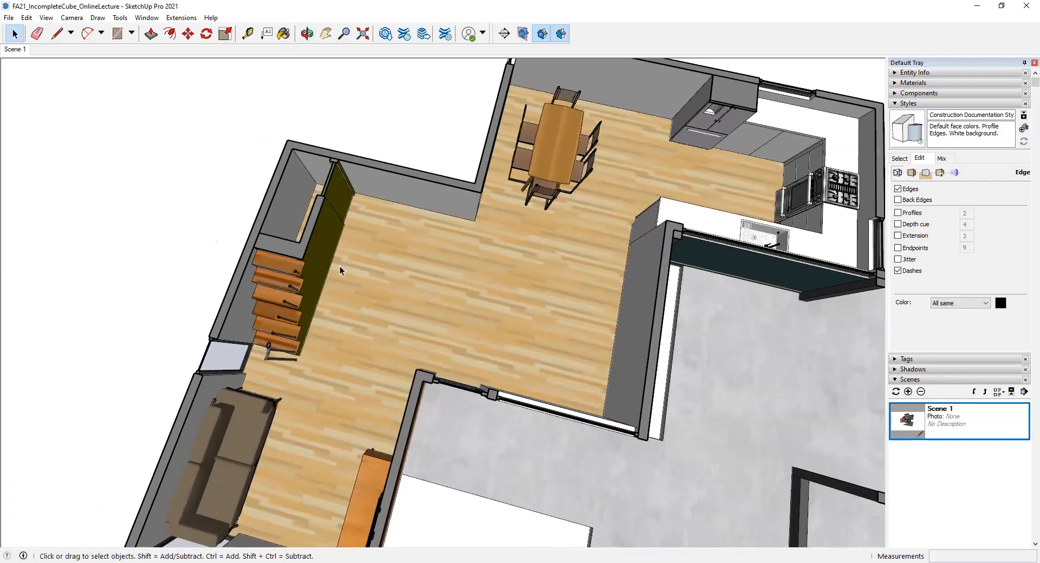
pyautogui.moveTo(489, 213); pyautogui.dragTo(364, 178, button='middle')
pyautogui.moveTo(404, 216); pyautogui.dragTo(480, 221, button='middle')
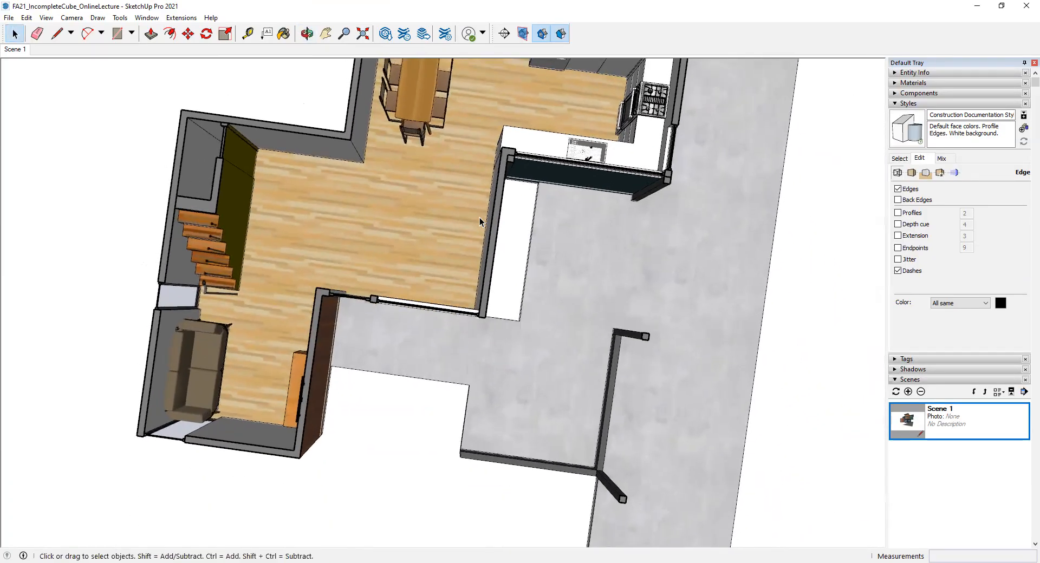
pyautogui.keyDown('shift'); pyautogui.moveTo(380, 130); pyautogui.dragTo(442, 106, button='middle'); pyautogui.keyUp('shift')
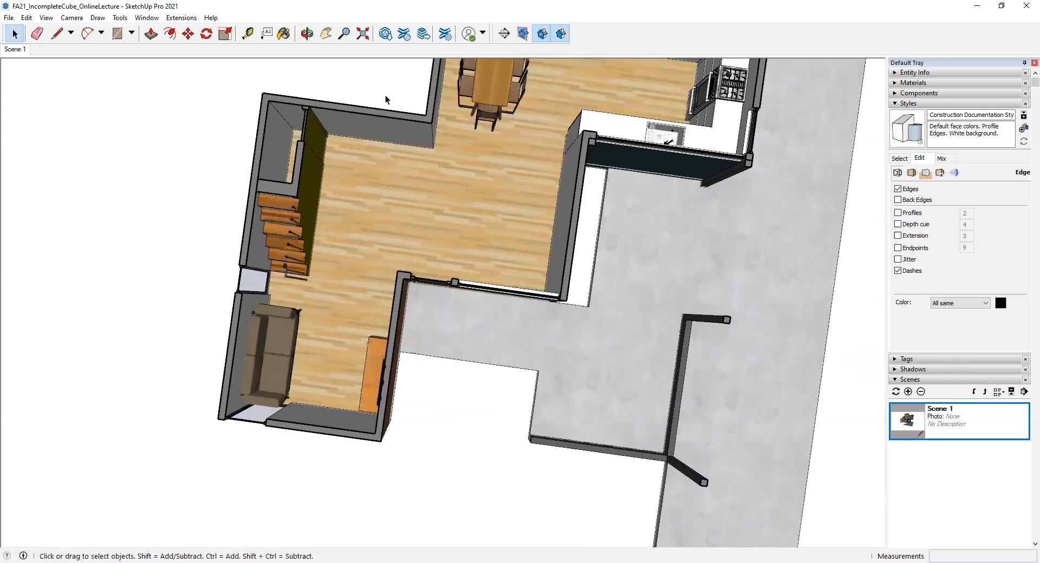
# Turn off dashes in the style's edge settings and open the style's modeling settings
pyautogui.scroll(4, 403, 290)
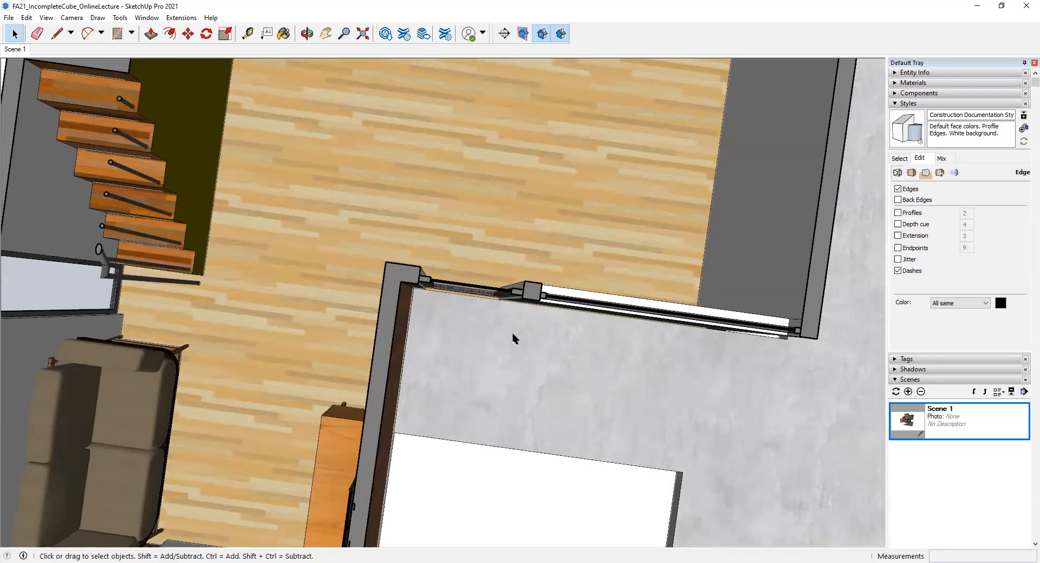
pyautogui.click(912, 271)
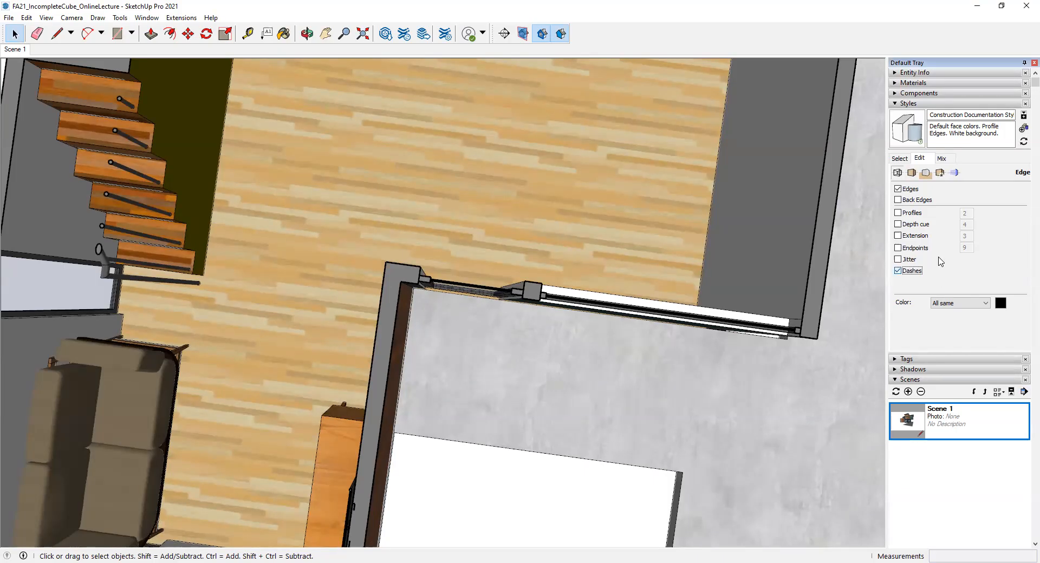
pyautogui.click(942, 158)
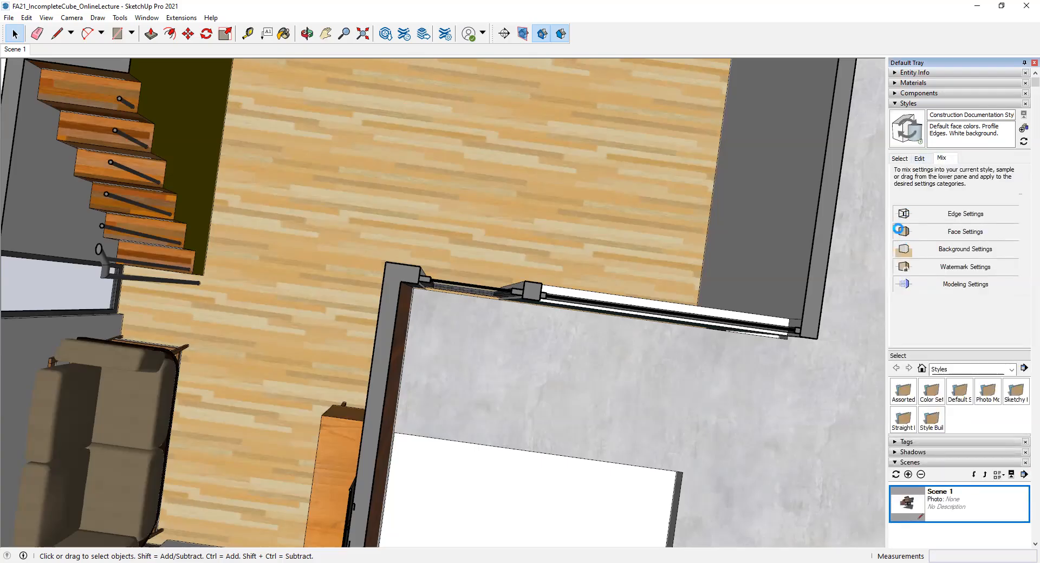
pyautogui.click(900, 158)
pyautogui.click(942, 158)
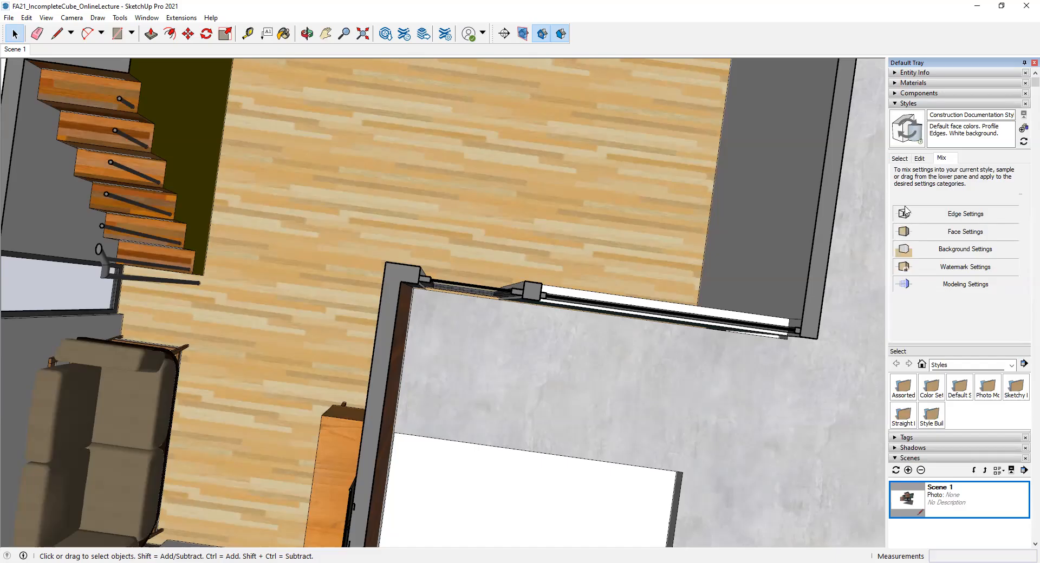
pyautogui.click(920, 158)
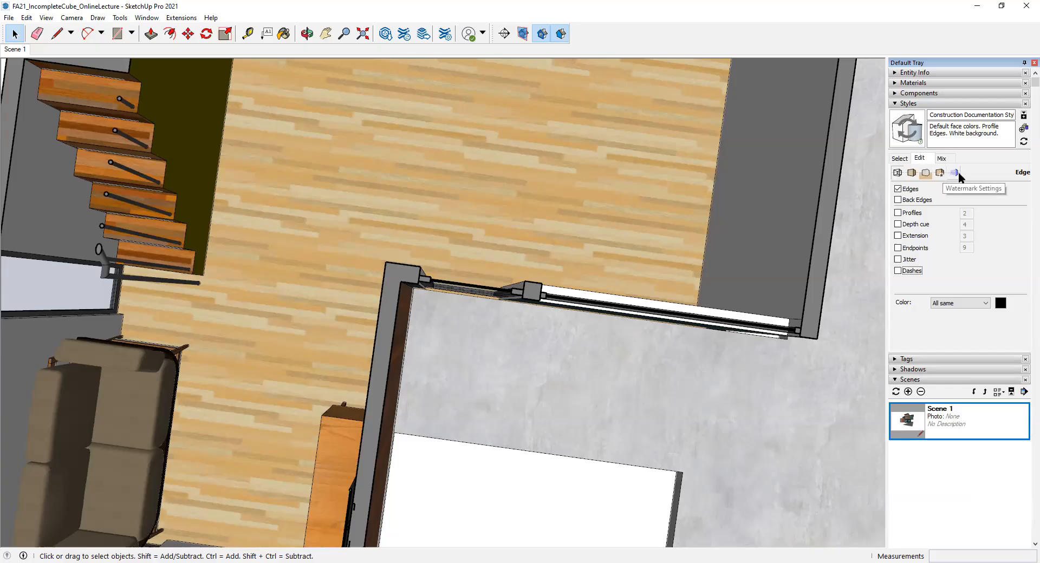
pyautogui.click(926, 174)
pyautogui.click(912, 174)
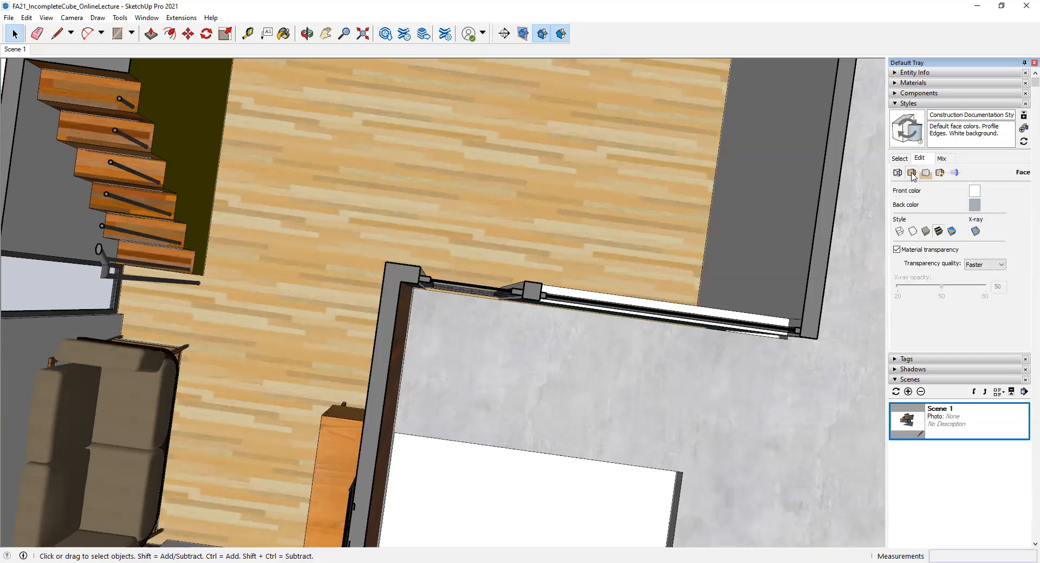
pyautogui.click(953, 173)
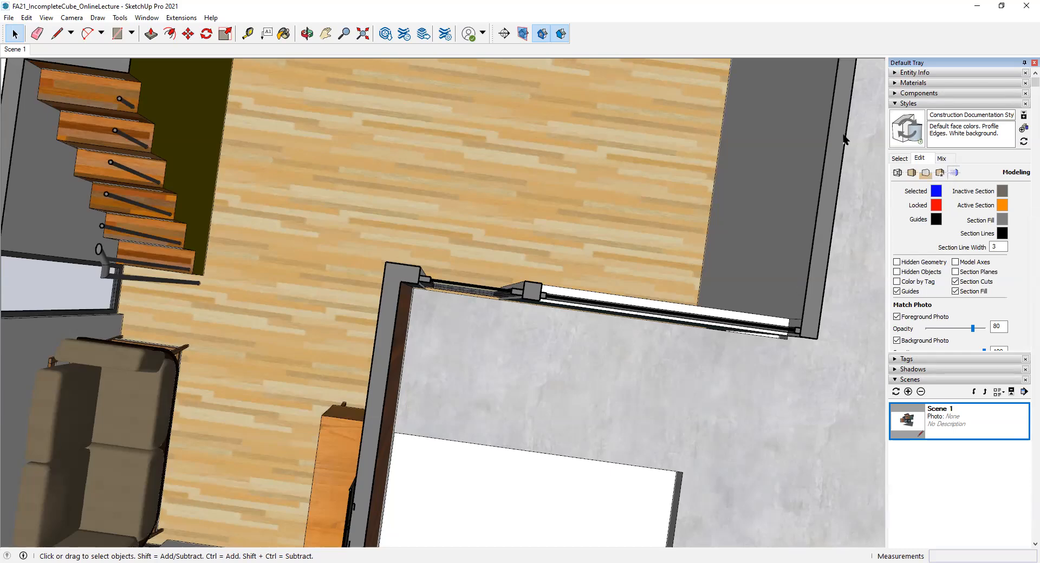
# Set the section fill color to black and save the change to the Construction Documentation style
pyautogui.scroll(-10, 388, 304)
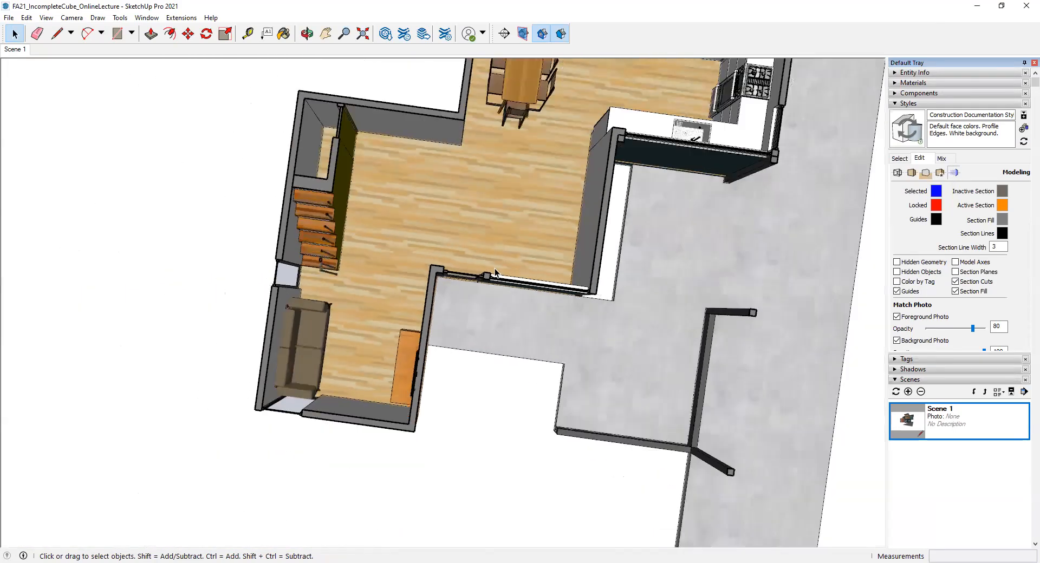
pyautogui.scroll(6, 490, 225)
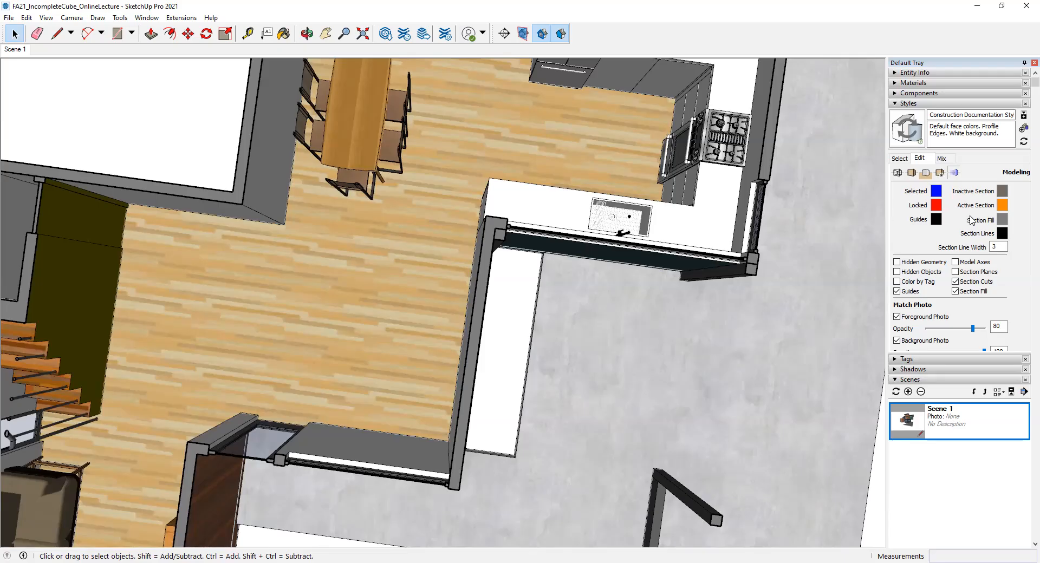
pyautogui.click(1003, 221)
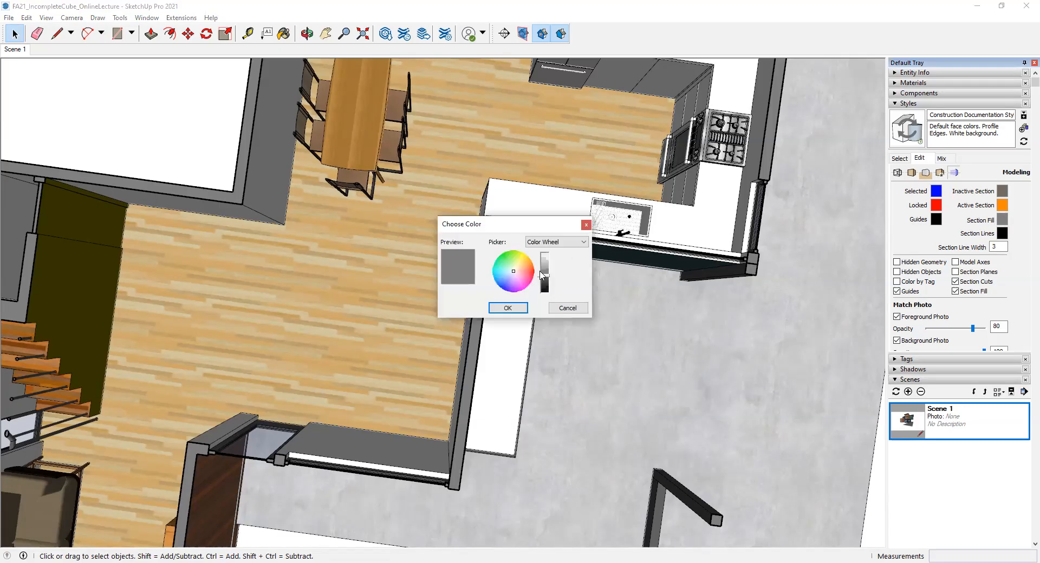
pyautogui.moveTo(545, 278); pyautogui.dragTo(546, 300)
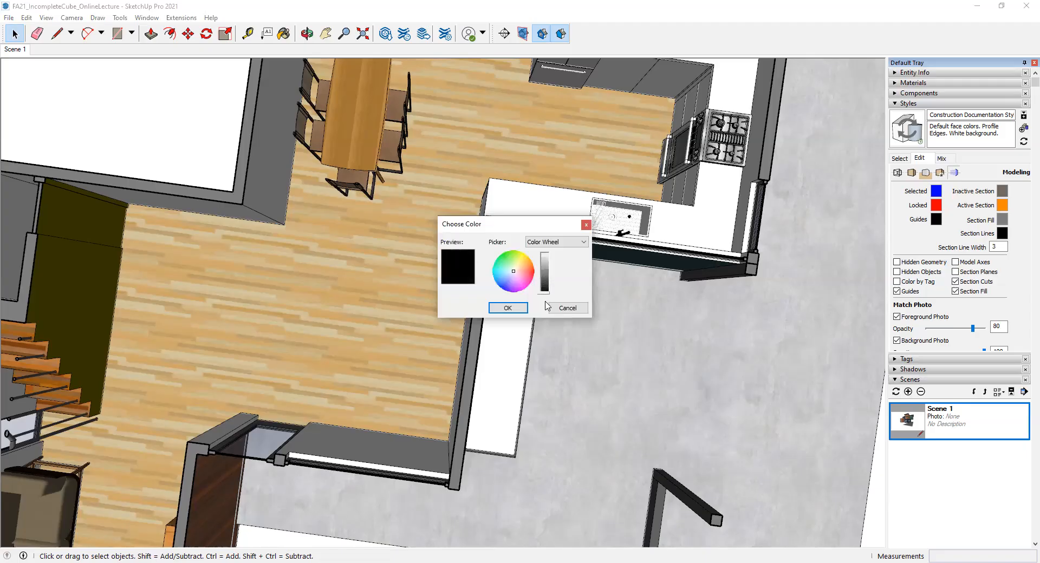
pyautogui.click(508, 308)
pyautogui.scroll(-6, 517, 278)
pyautogui.scroll(4, 521, 278)
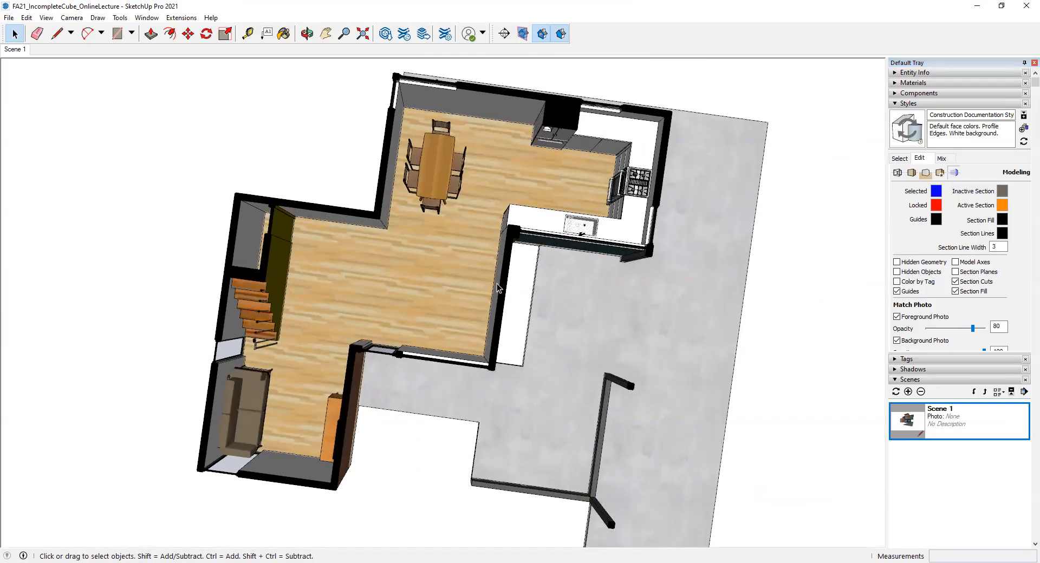
pyautogui.middleClick(409, 319)
pyautogui.moveTo(462, 274); pyautogui.dragTo(450, 303, button='middle')
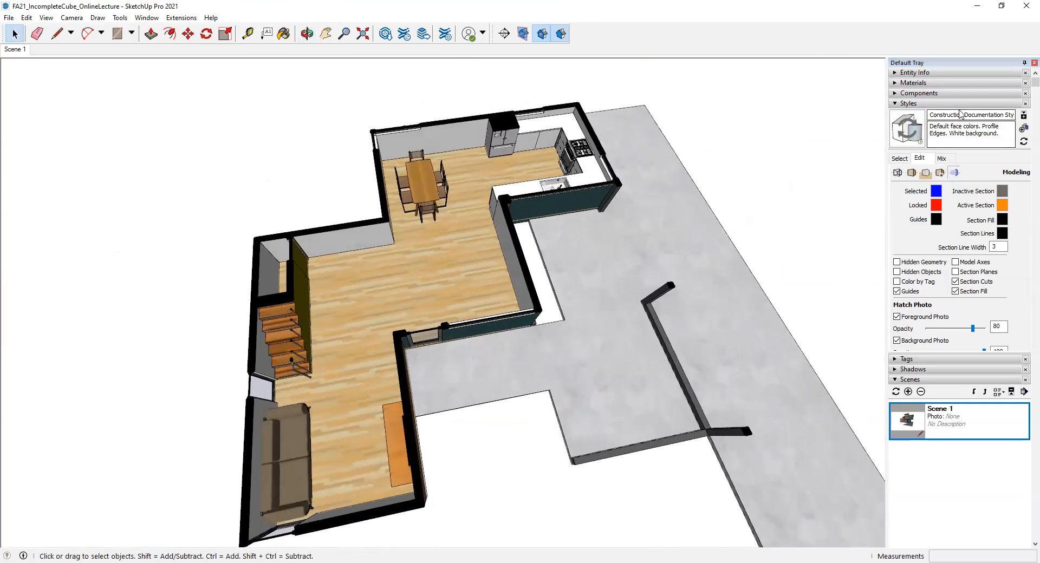
pyautogui.click(1024, 129)
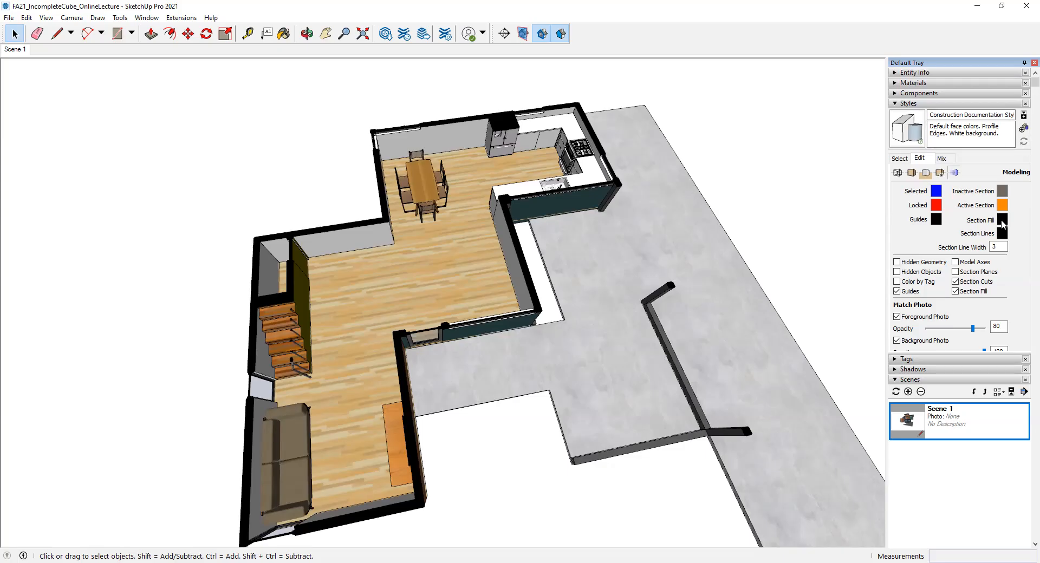
# Examine the black-filled wall cuts of the first floor up close and from several oblique angles
pyautogui.moveTo(477, 299); pyautogui.dragTo(473, 253, button='middle')
pyautogui.scroll(6, 323, 220)
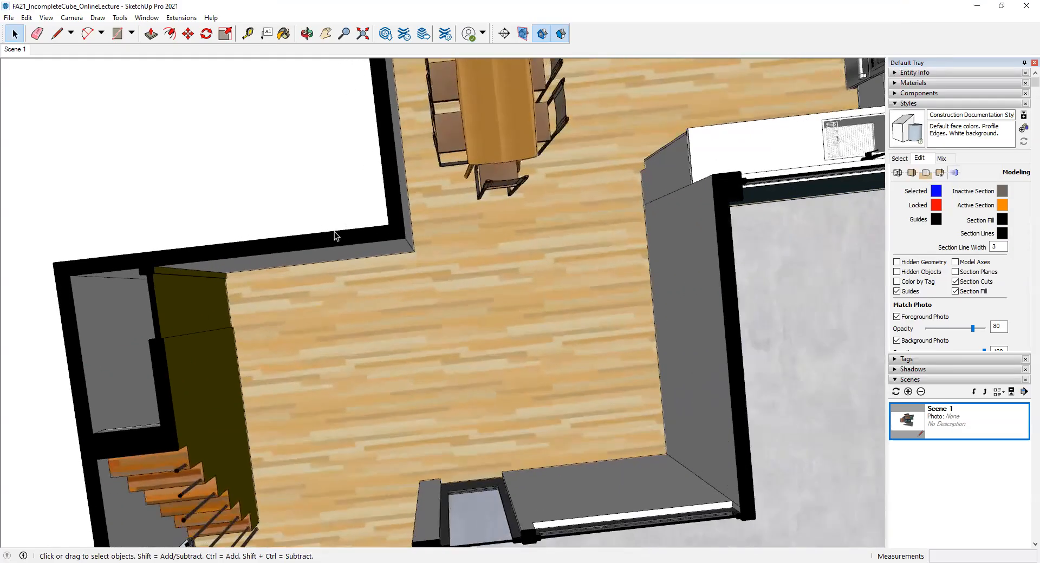
pyautogui.scroll(2, 334, 232)
pyautogui.scroll(-8, 425, 208)
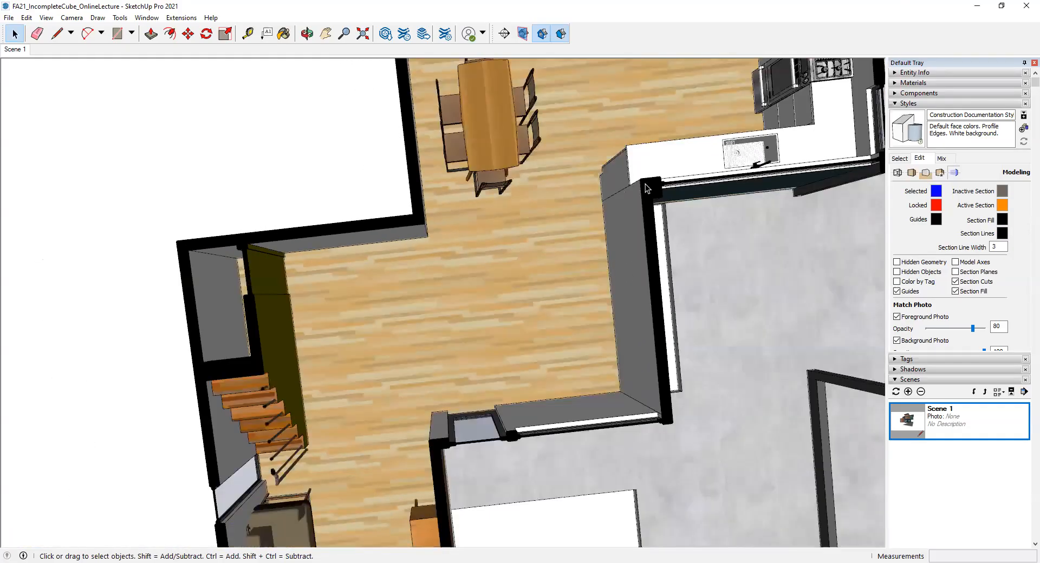
pyautogui.moveTo(658, 269); pyautogui.dragTo(527, 86, button='middle')
pyautogui.moveTo(534, 266); pyautogui.dragTo(536, 255, button='middle')
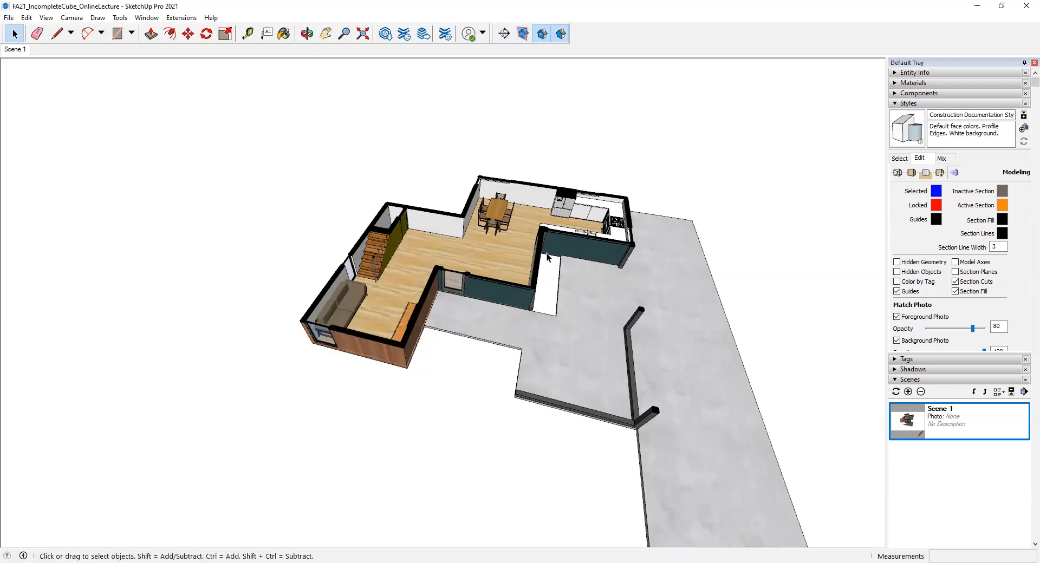
pyautogui.scroll(2, 550, 257)
pyautogui.moveTo(525, 248); pyautogui.dragTo(565, 304, button='middle')
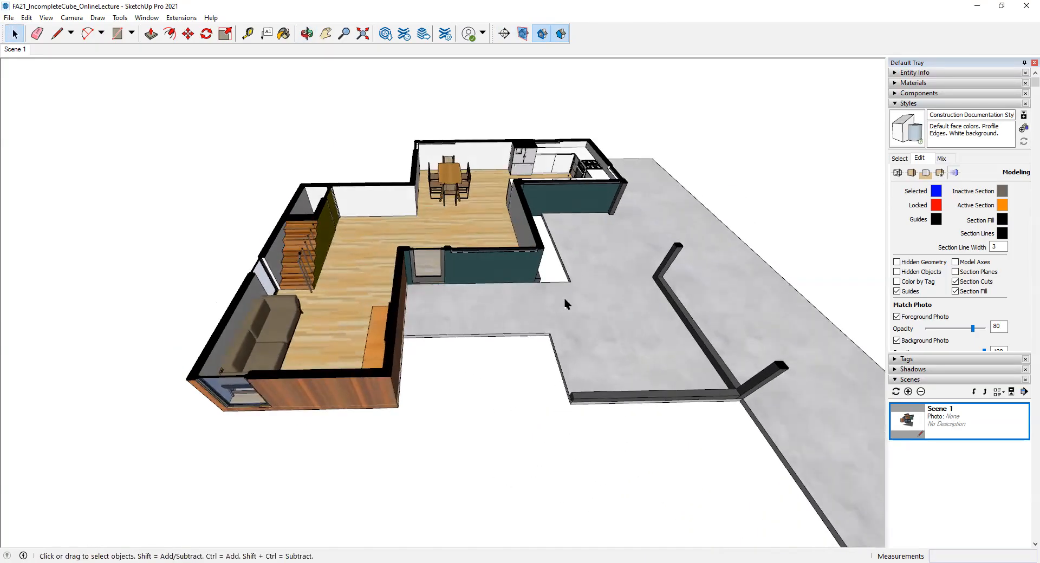
pyautogui.scroll(-2, 455, 282)
pyautogui.moveTo(472, 301); pyautogui.dragTo(465, 323, button='middle')
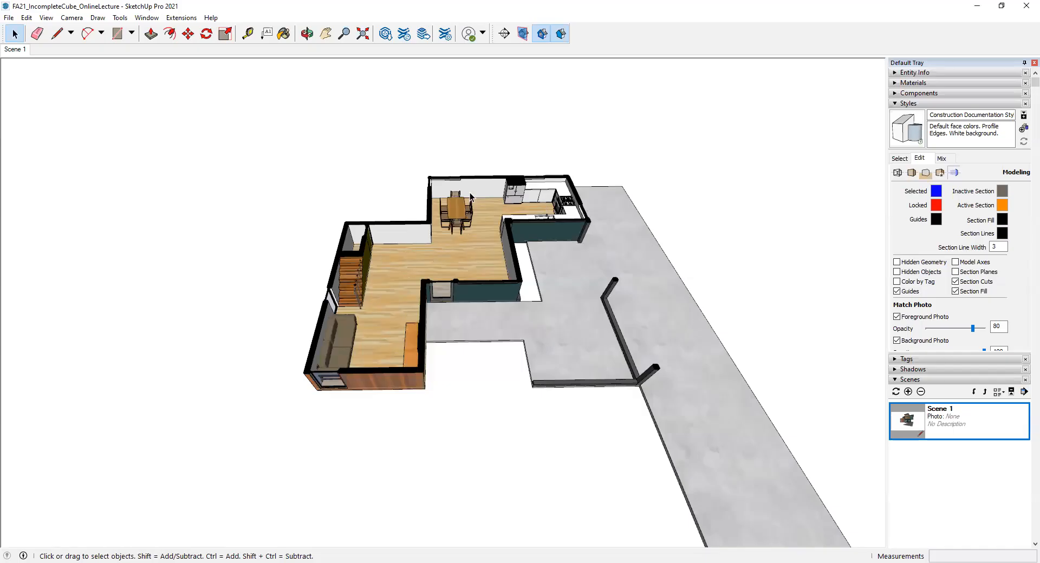
pyautogui.moveTo(445, 249); pyautogui.dragTo(424, 258, button='middle')
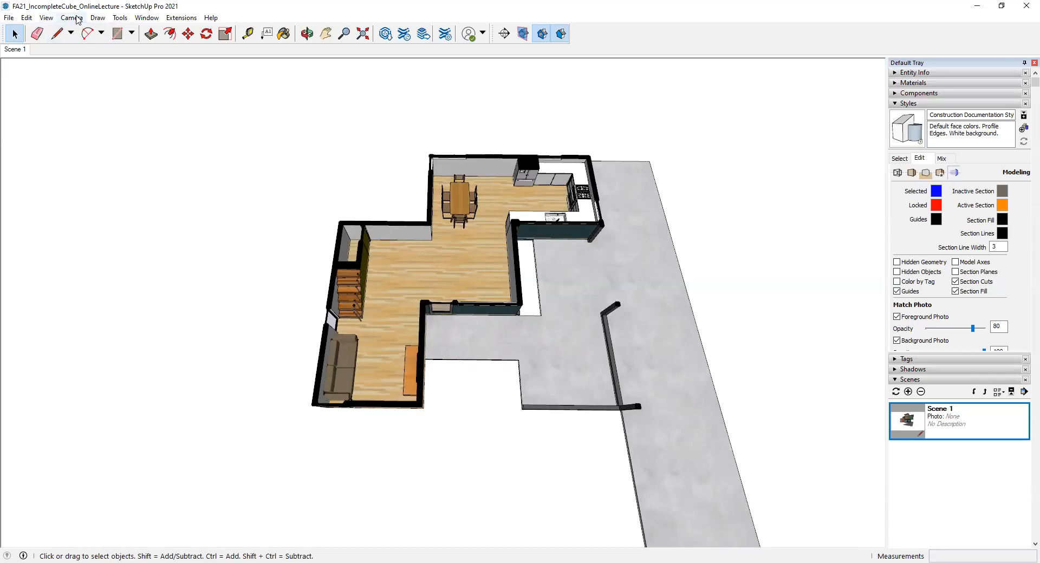
# Switch the camera to the standard top view and inspect the wall faces around the dining area and kitchen
pyautogui.click(71, 17)
pyautogui.moveTo(94, 57)
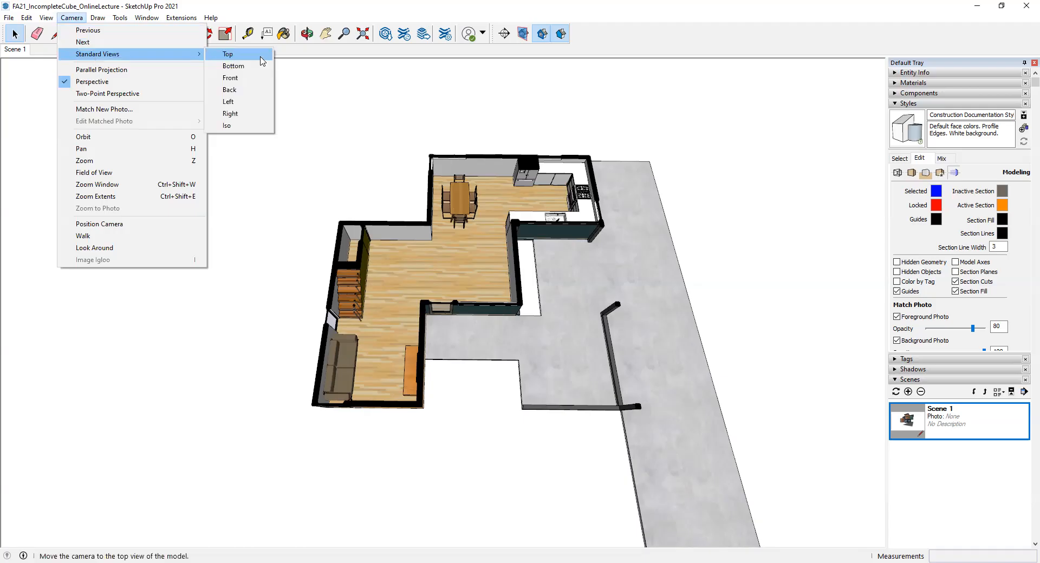
pyautogui.click(263, 56)
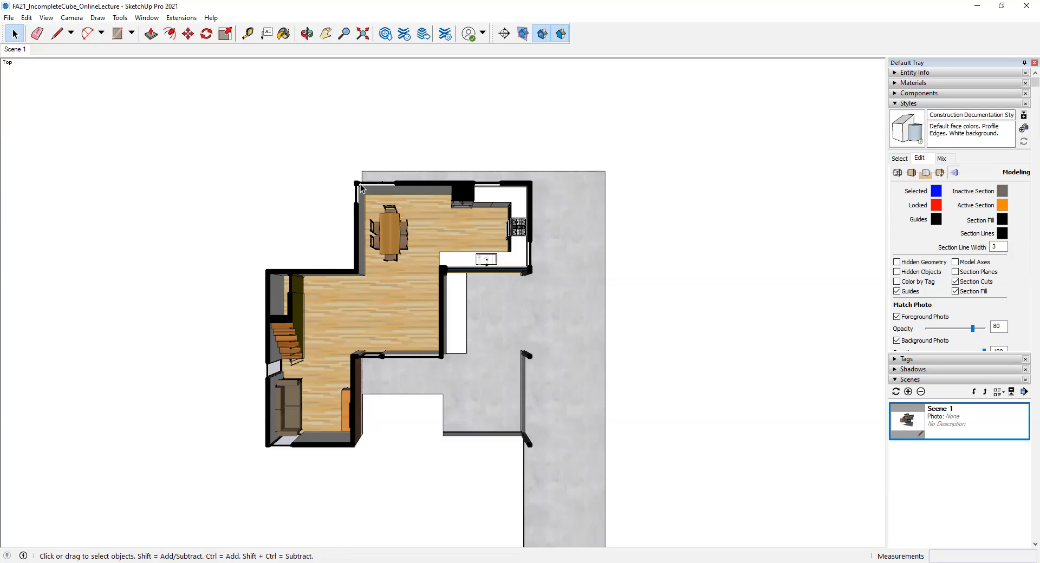
pyautogui.keyDown('shift'); pyautogui.moveTo(359, 230); pyautogui.dragTo(440, 215, button='middle'); pyautogui.keyUp('shift')
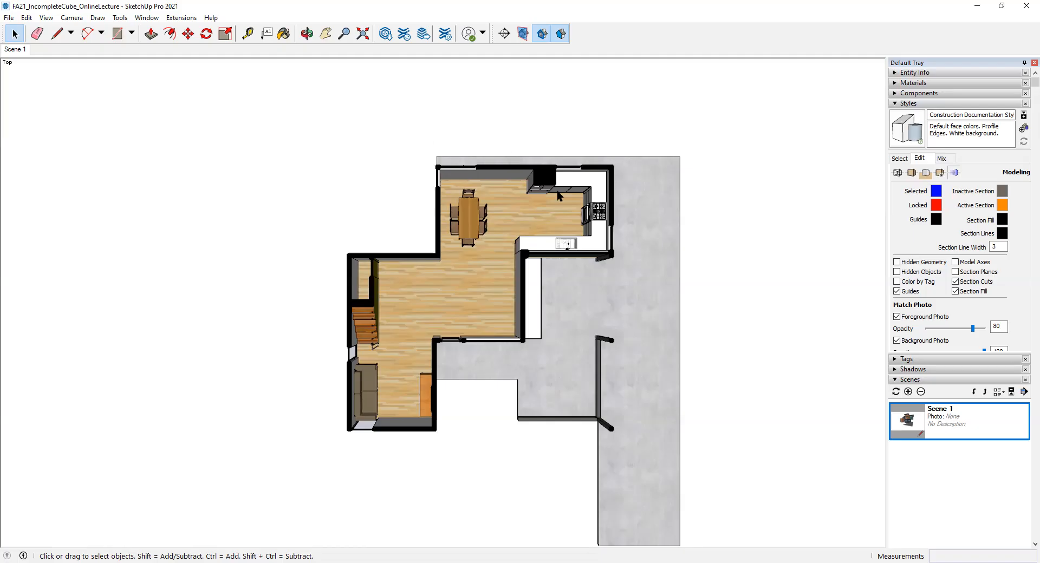
pyautogui.moveTo(589, 192)
pyautogui.keyDown('shift'); pyautogui.mouseDown(button='middle')
pyautogui.moveTo(512, 205)
pyautogui.moveTo(510, 234)
pyautogui.mouseUp(button='middle'); pyautogui.keyUp('shift')
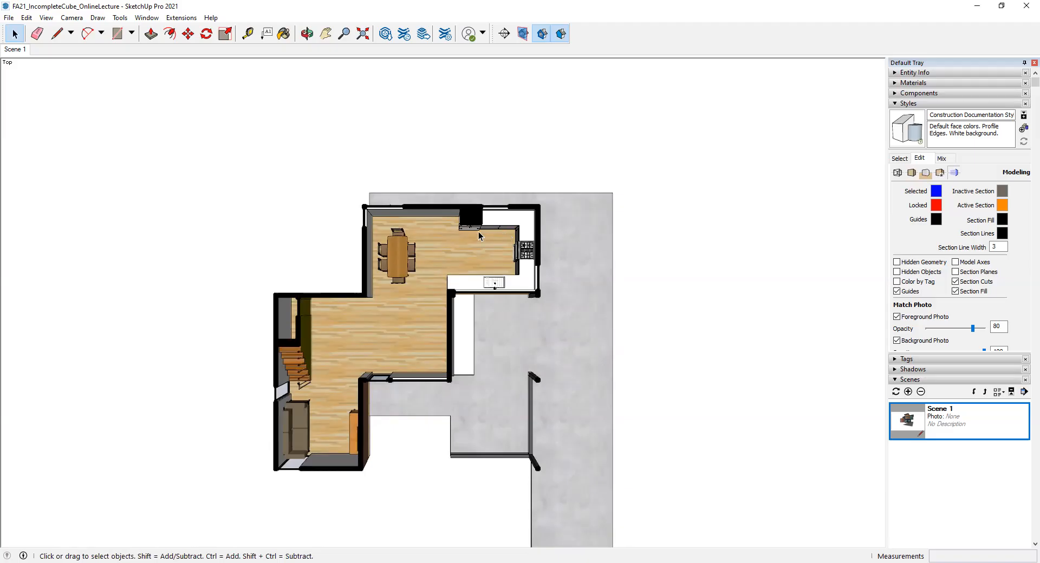
pyautogui.scroll(4, 437, 209)
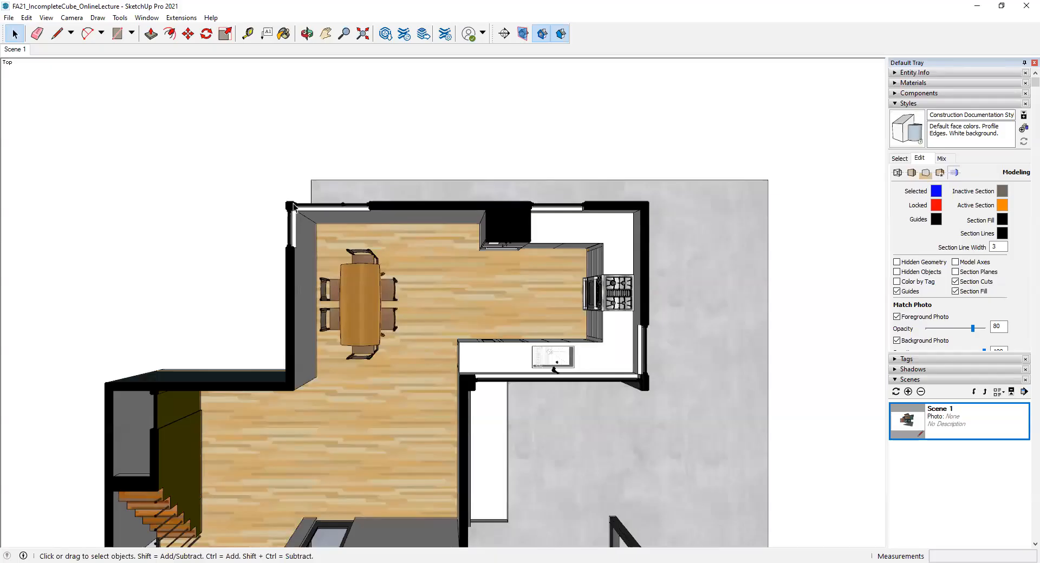
pyautogui.click(443, 217)
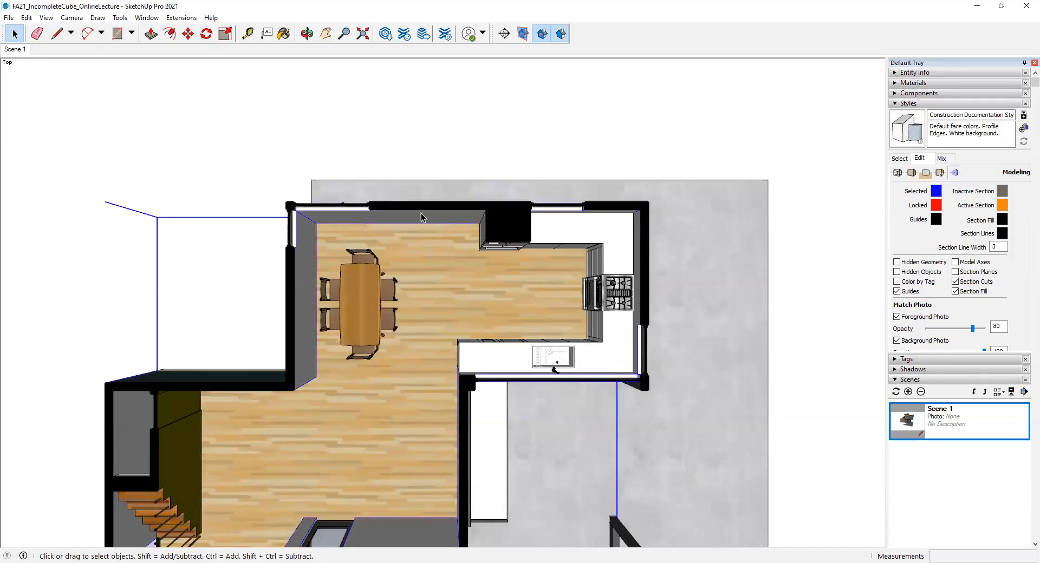
pyautogui.click(414, 140)
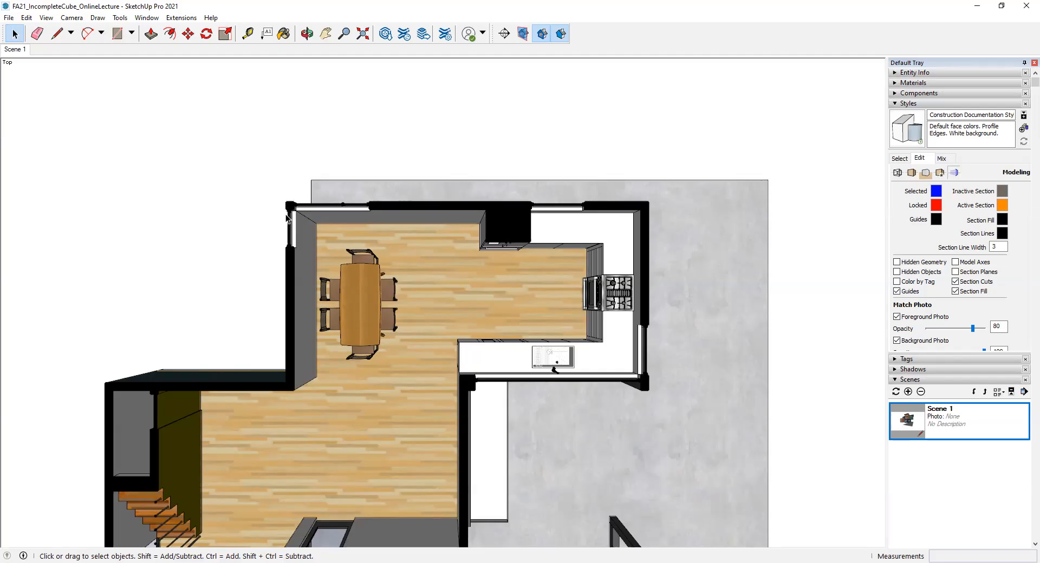
# Orbit away from the plan and return the camera to the standard top view
pyautogui.moveTo(305, 262); pyautogui.dragTo(379, 181, button='middle')
pyautogui.click(75, 18)
pyautogui.moveTo(96, 56)
pyautogui.click(228, 55)
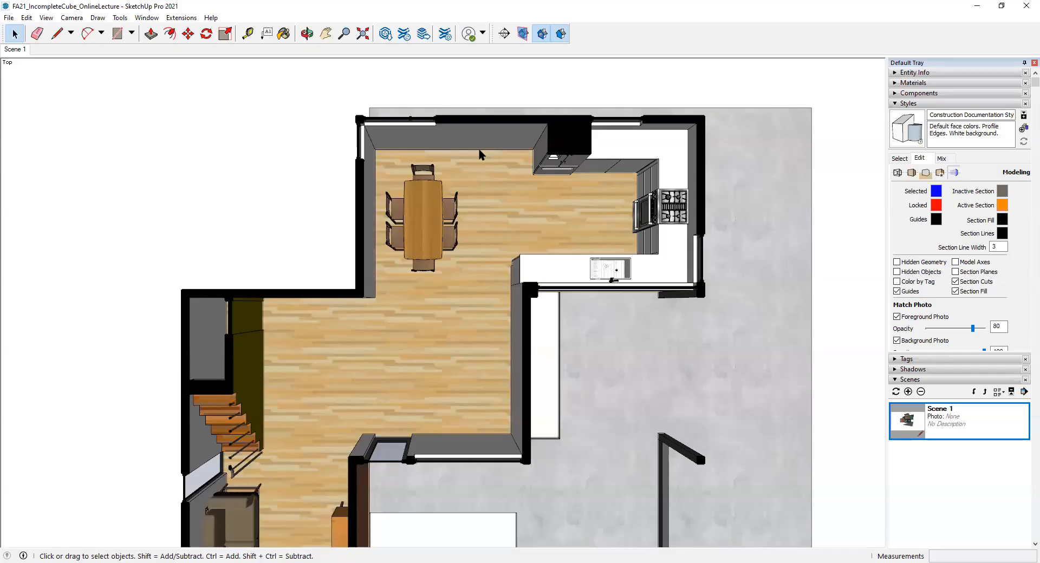
pyautogui.click(72, 18)
pyautogui.click(244, 54)
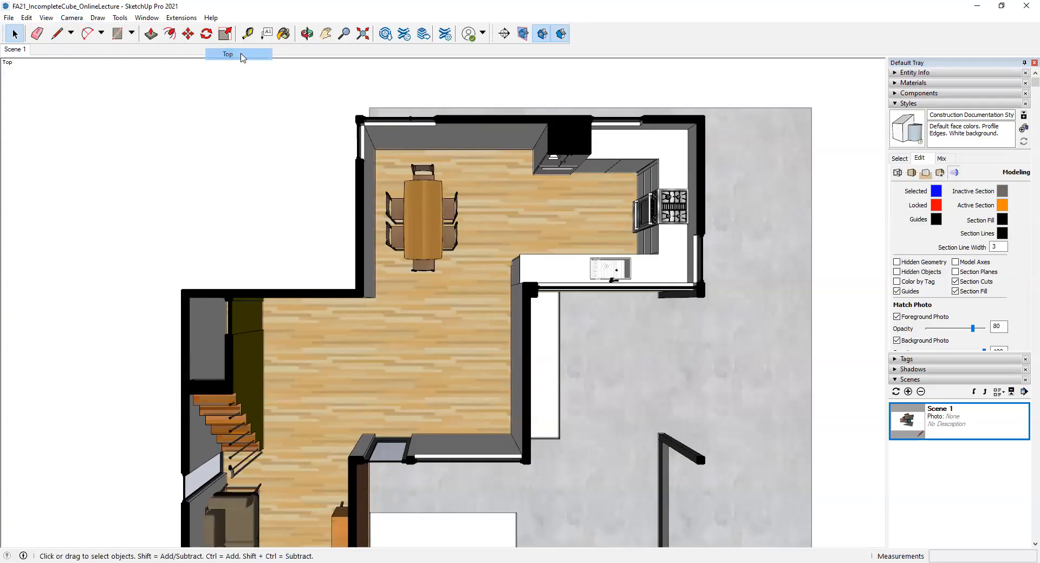
# Change the camera from perspective to parallel projection and frame the whole first-floor plan with its slab
pyautogui.click(72, 19)
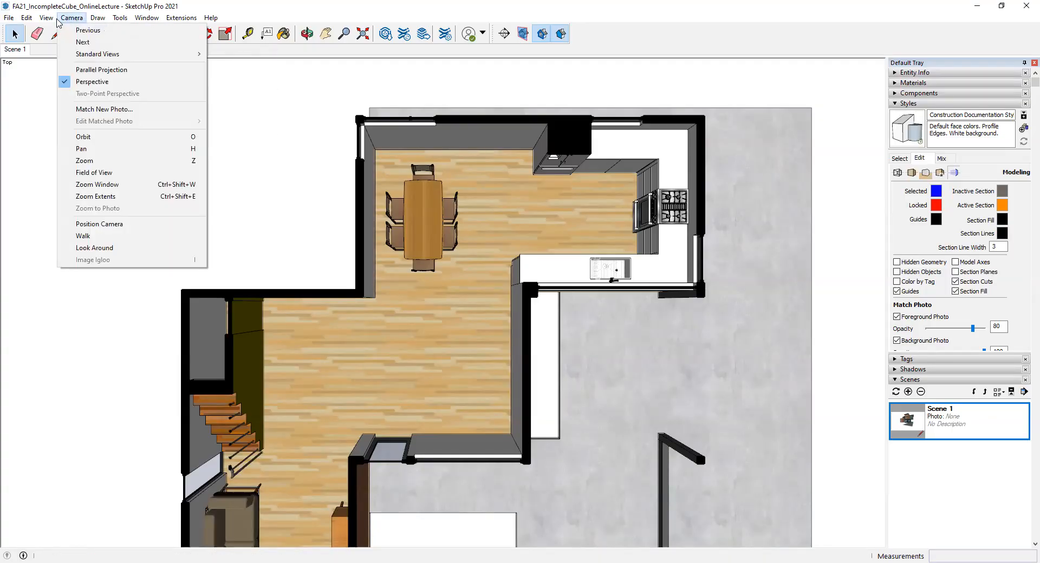
pyautogui.click(93, 70)
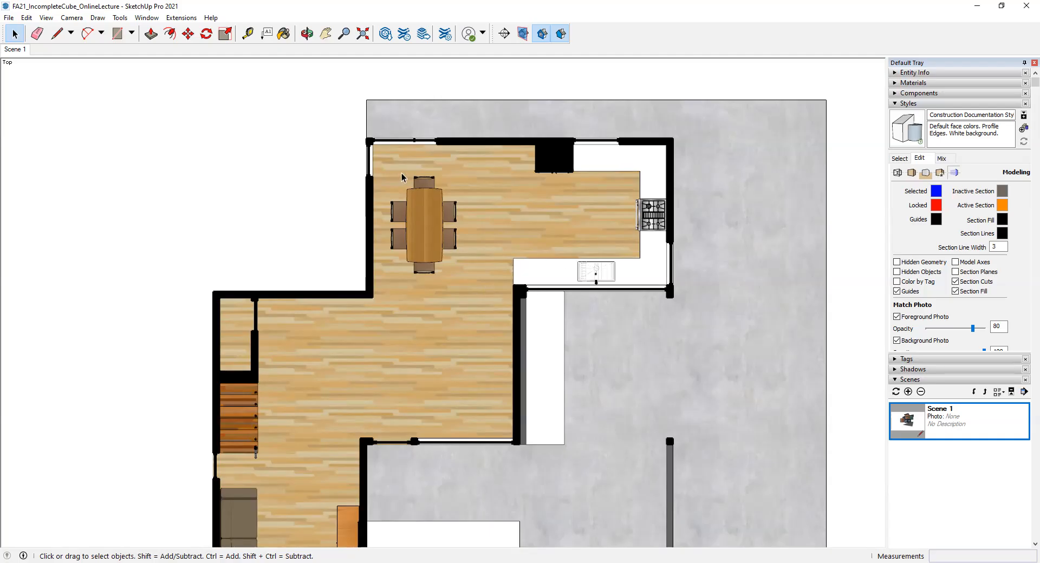
pyautogui.scroll(-3, 409, 187)
pyautogui.scroll(-2, 449, 268)
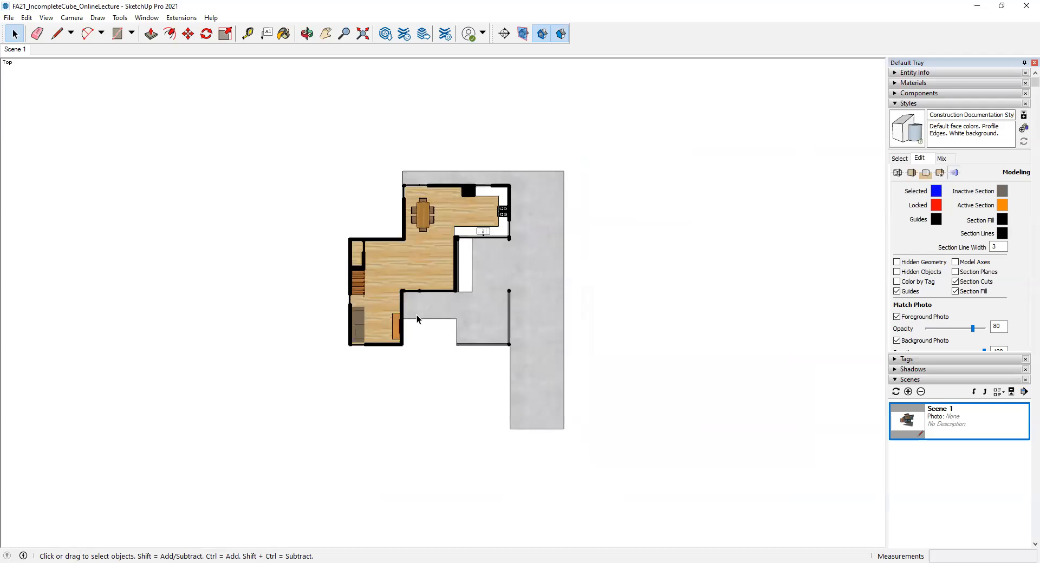
pyautogui.scroll(4, 417, 319)
pyautogui.scroll(-1, 444, 219)
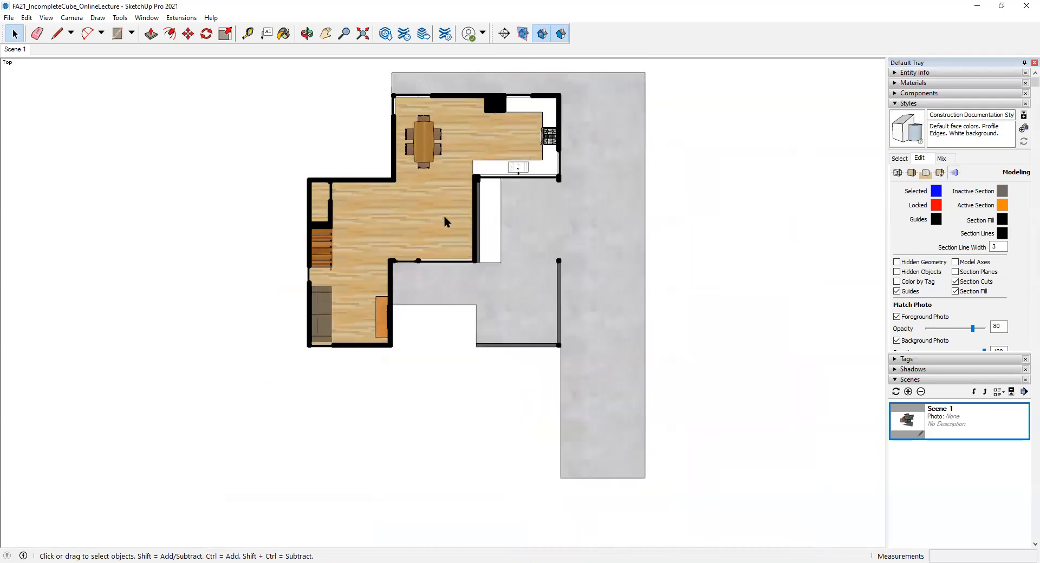
pyautogui.scroll(-1, 445, 217)
pyautogui.scroll(1, 411, 86)
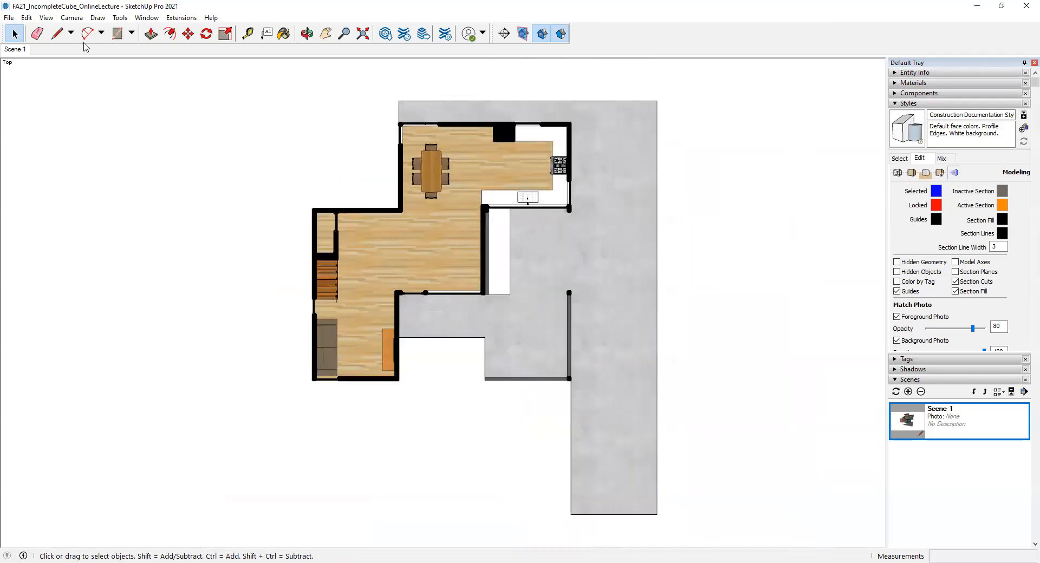
# Save the top-down, parallel-projection first-floor plan as a new scene
pyautogui.click(46, 18)
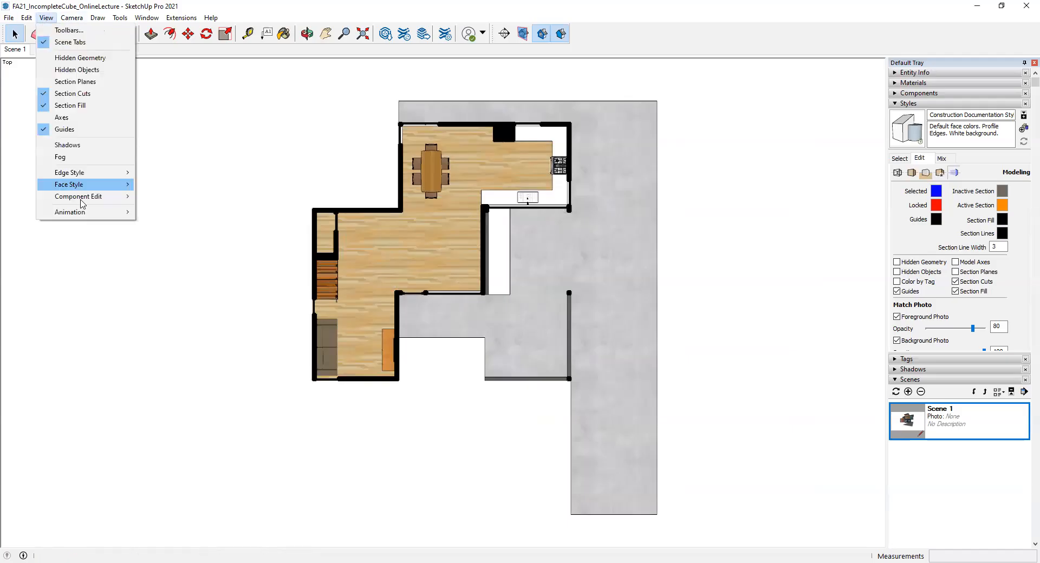
pyautogui.moveTo(82, 212)
pyautogui.click(165, 212)
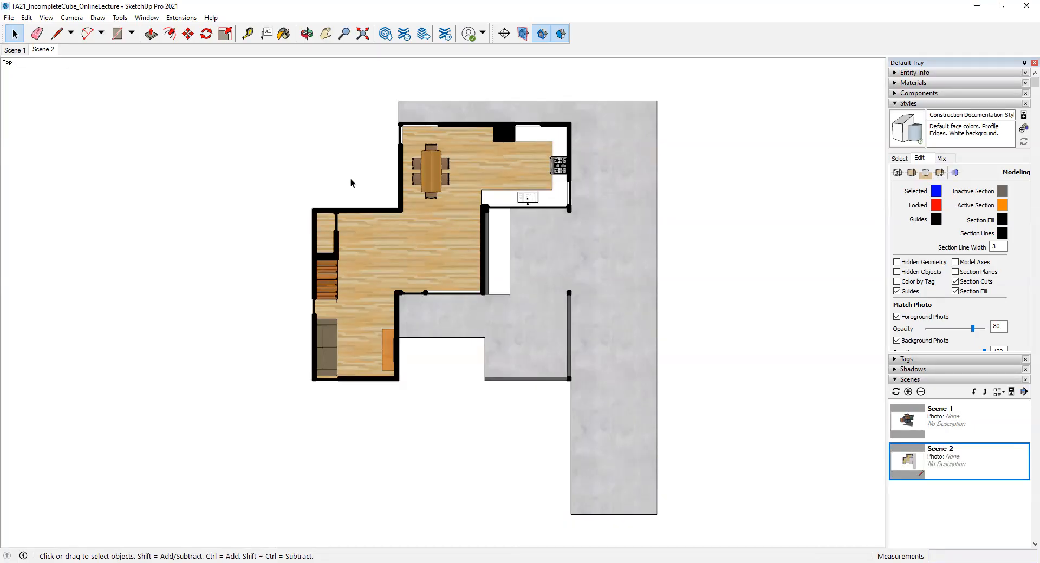
pyautogui.click(70, 18)
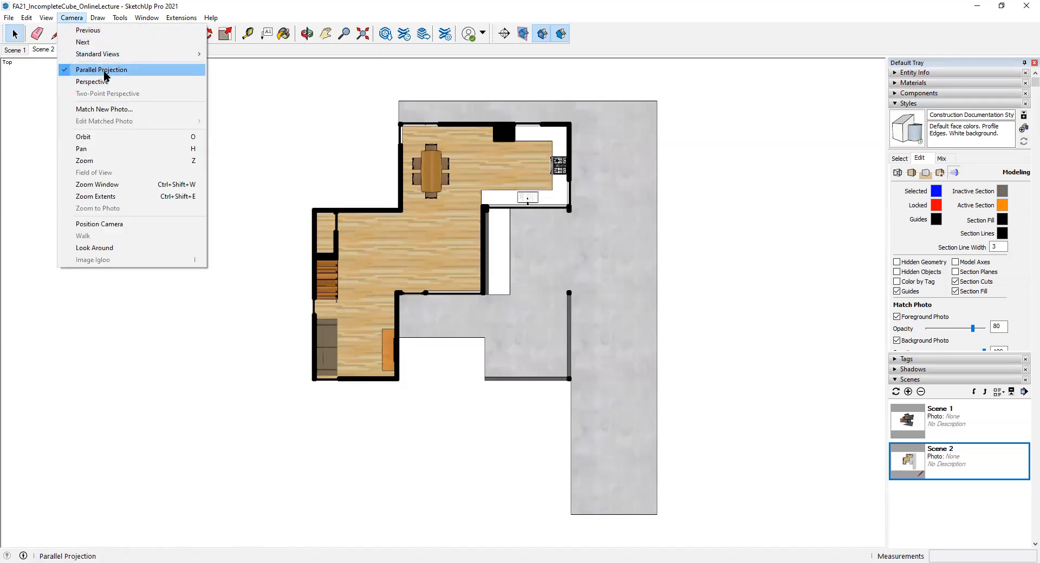
pyautogui.click(325, 167)
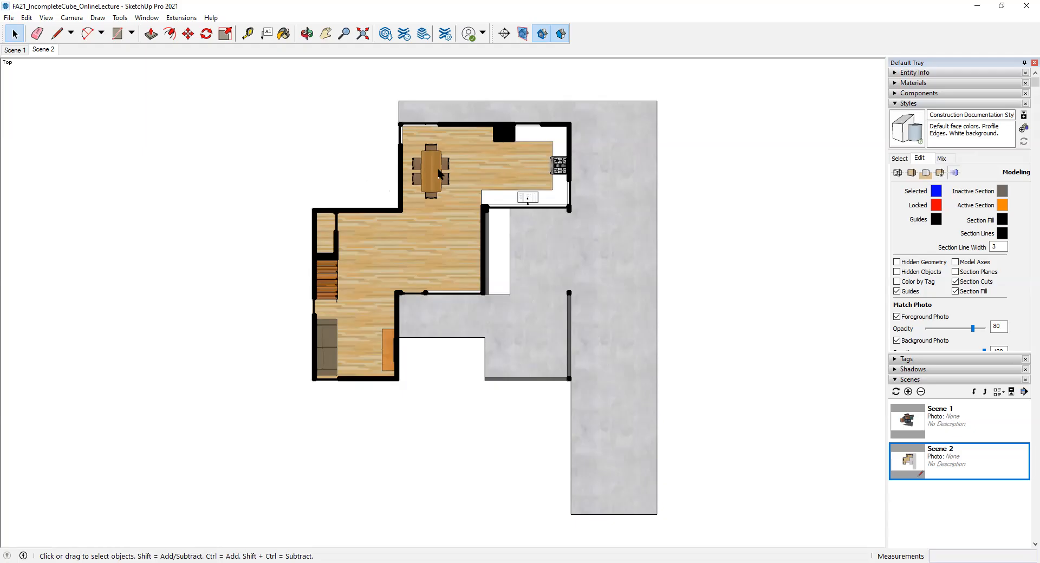
# Orbit out of the plan view and turn off the section cuts to show the complete house
pyautogui.moveTo(309, 165); pyautogui.dragTo(447, 231, button='middle')
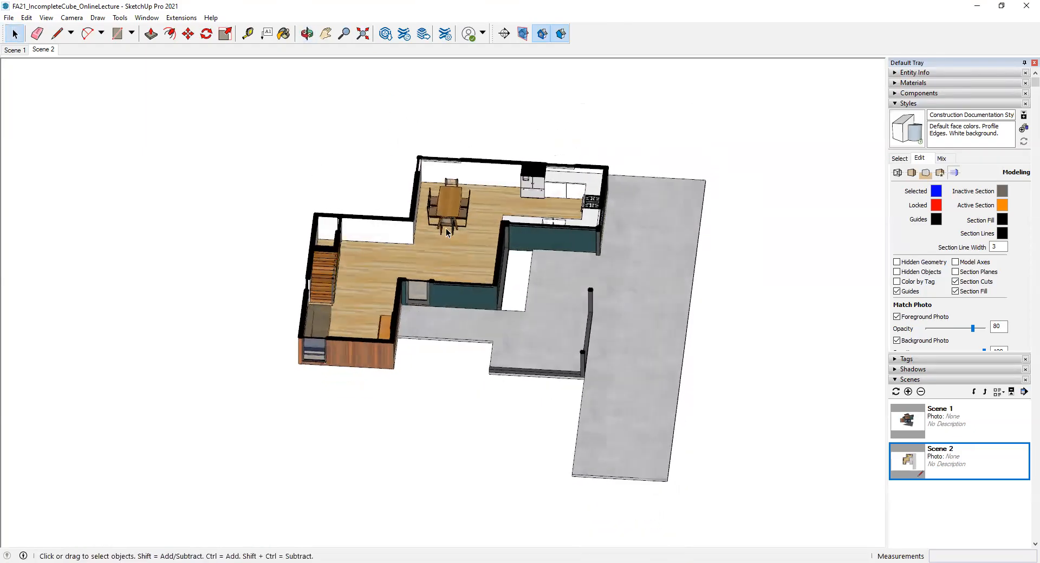
pyautogui.click(541, 34)
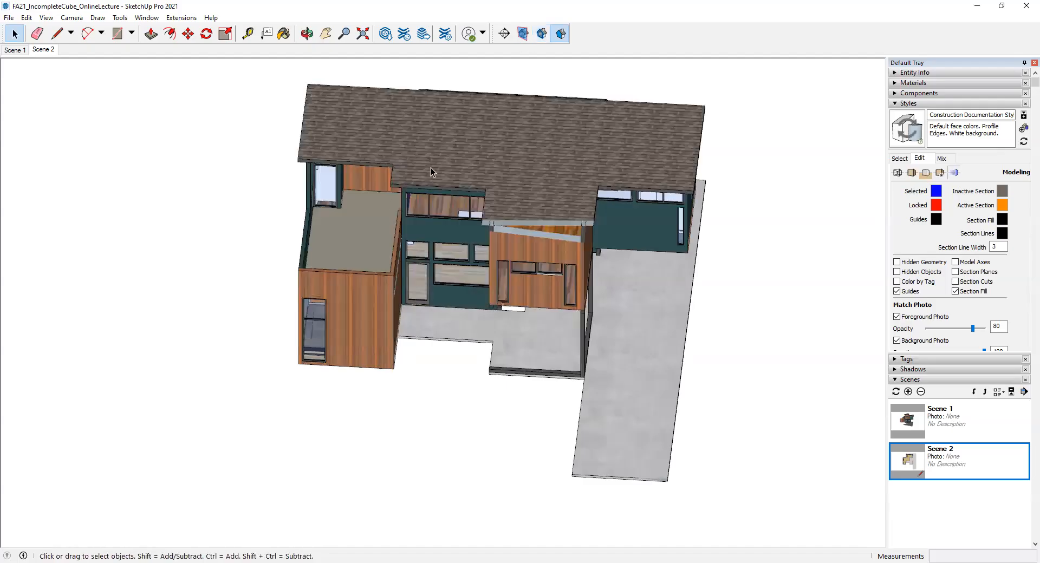
pyautogui.scroll(-3, 406, 179)
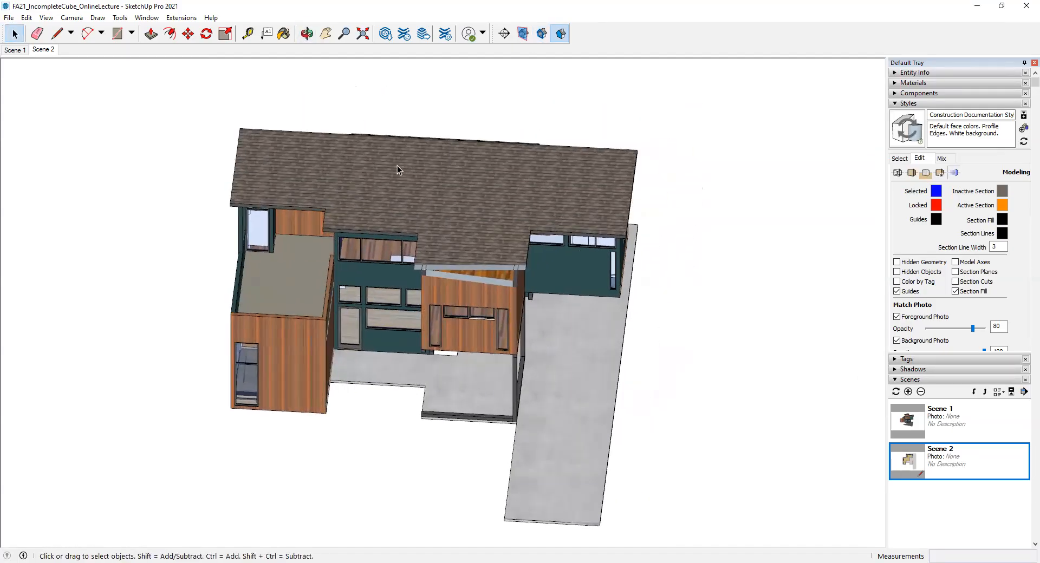
pyautogui.moveTo(415, 203); pyautogui.dragTo(399, 179, button='middle')
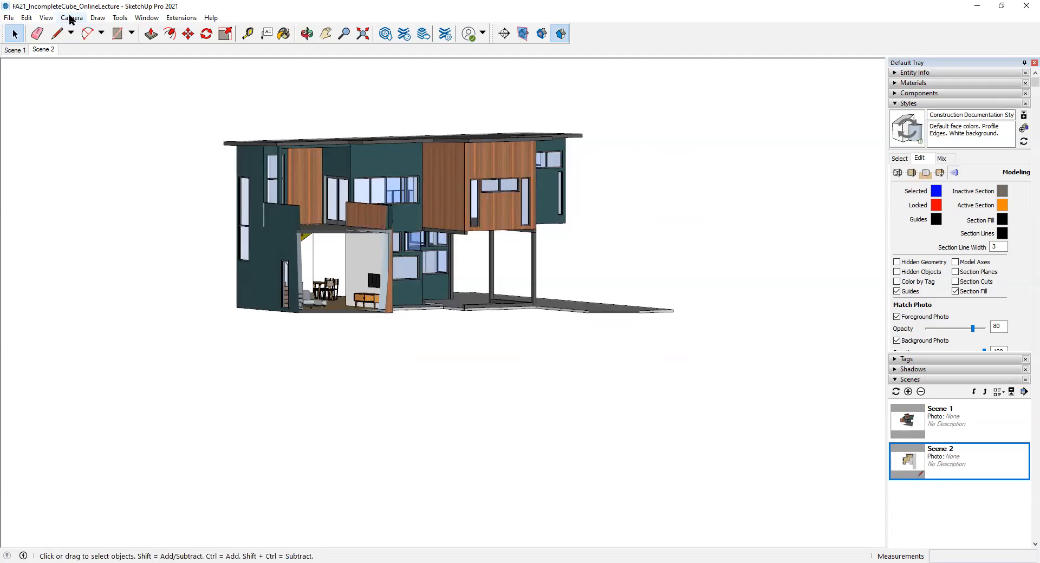
# Switch the camera from parallel projection to perspective and frame the whole house from above its front
pyautogui.click(71, 18)
pyautogui.click(318, 140)
pyautogui.moveTo(493, 196); pyautogui.dragTo(200, 185, button='middle')
pyautogui.moveTo(515, 218); pyautogui.dragTo(664, 223, button='middle')
pyautogui.moveTo(663, 222); pyautogui.dragTo(497, 233)
pyautogui.moveTo(496, 234); pyautogui.dragTo(554, 251, button='middle')
pyautogui.press('space')
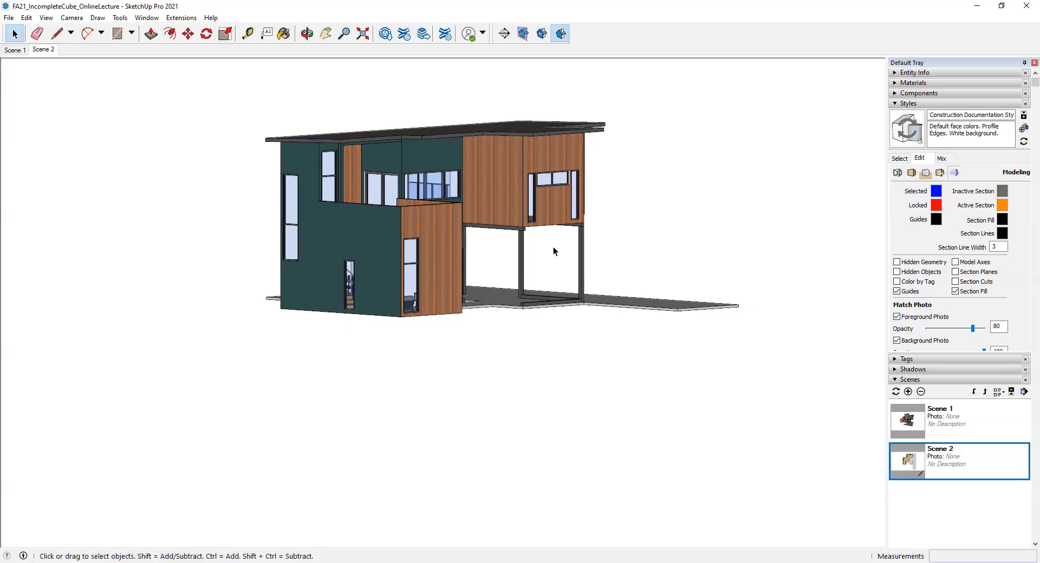
pyautogui.click(73, 19)
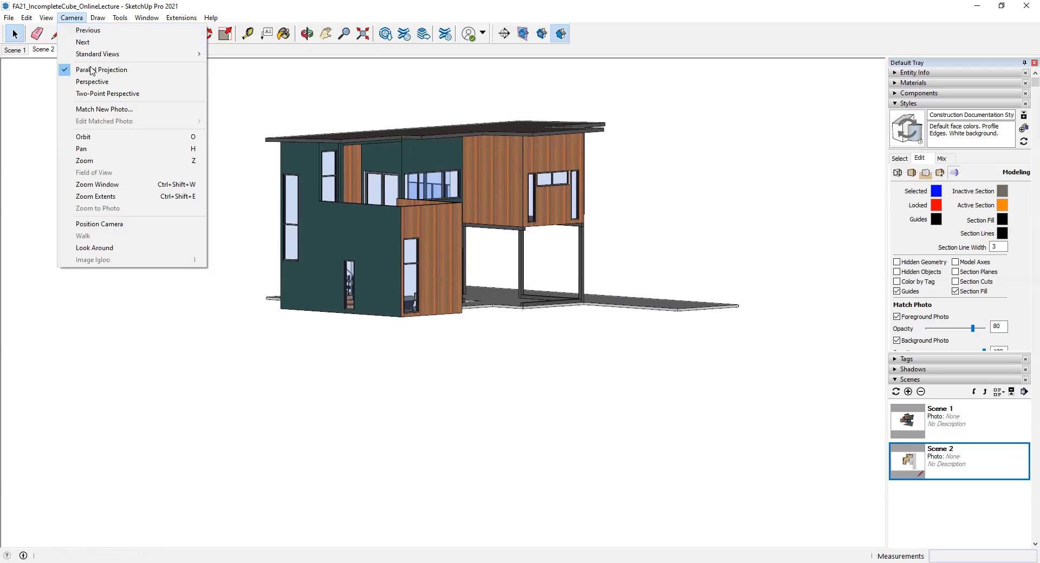
pyautogui.click(93, 82)
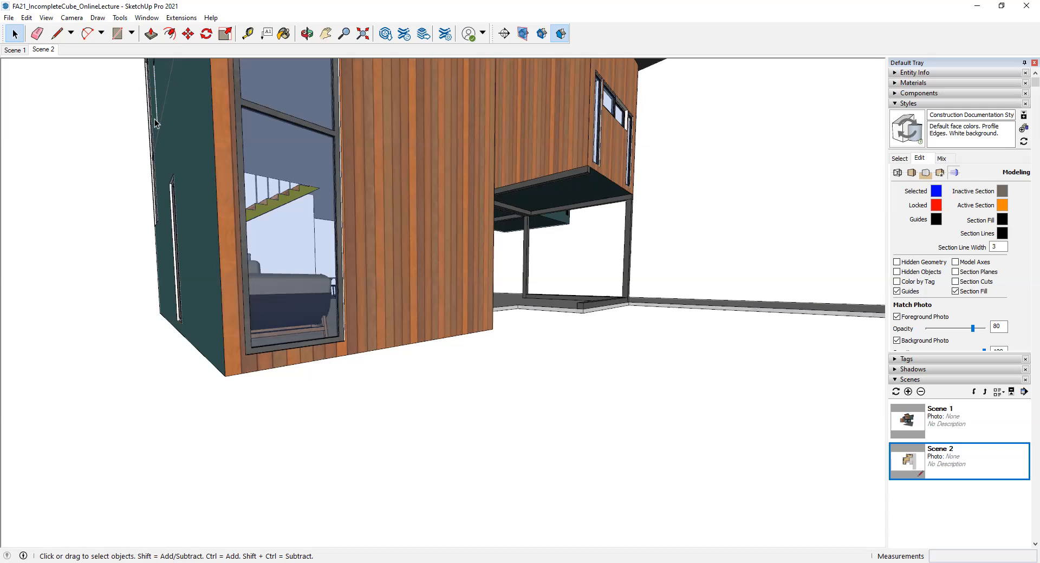
pyautogui.scroll(-8, 183, 140)
pyautogui.scroll(-3, 336, 142)
pyautogui.moveTo(337, 142); pyautogui.dragTo(296, 265, button='middle')
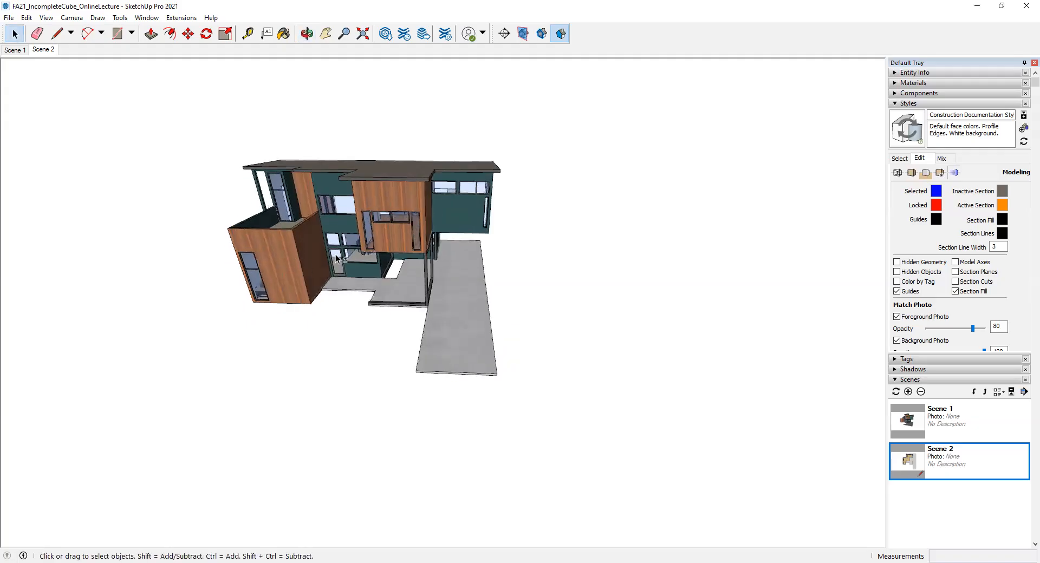
pyautogui.moveTo(390, 227); pyautogui.dragTo(405, 213, button='middle')
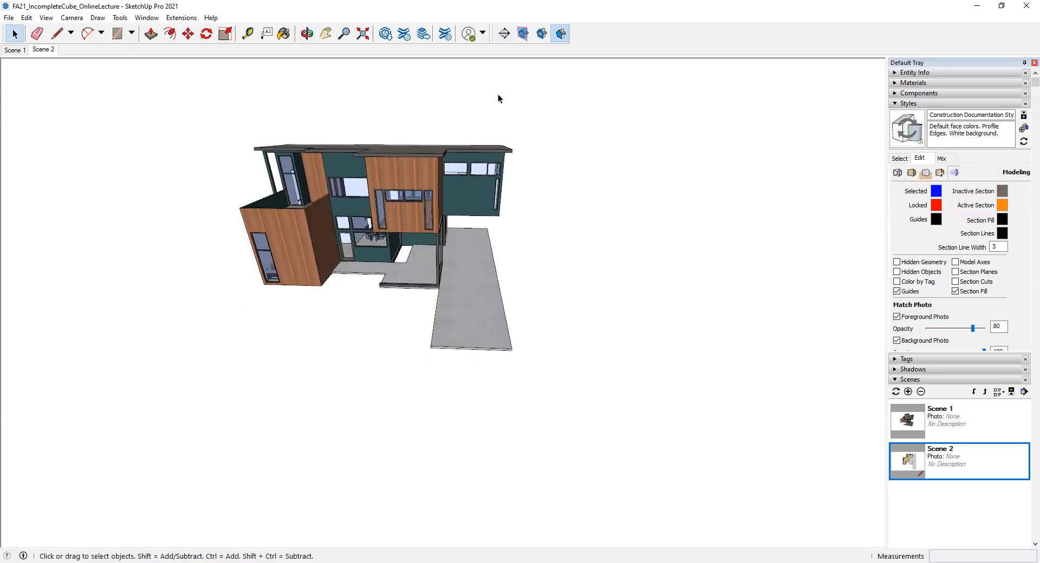
pyautogui.scroll(4, 293, 116)
pyautogui.moveTo(303, 121); pyautogui.dragTo(229, 134, button='middle')
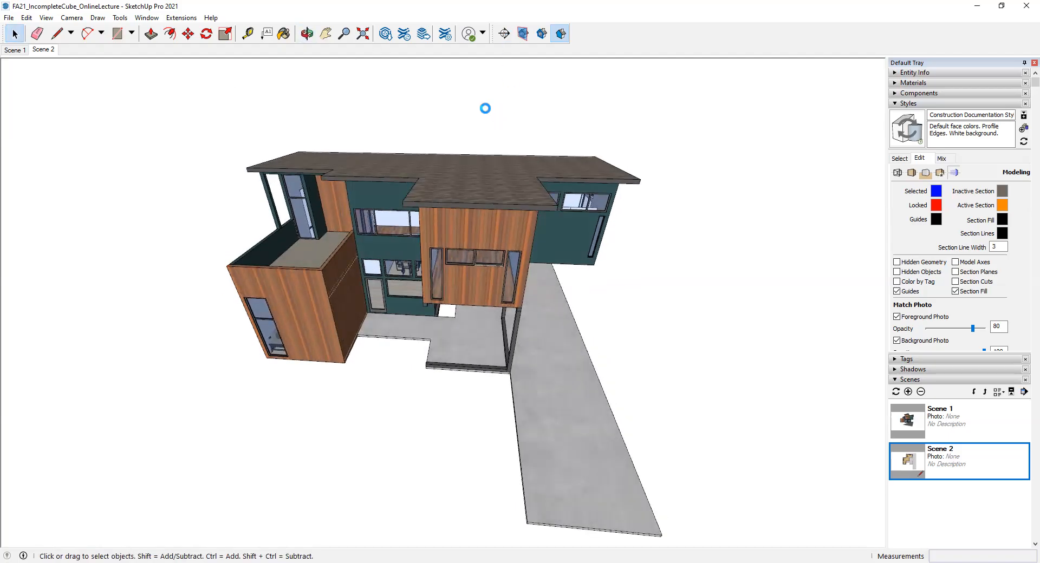
# With the Section Plane tool, examine the terrace, window wall and upper interior floor for a horizontal face to place the plane on
pyautogui.click(504, 34)
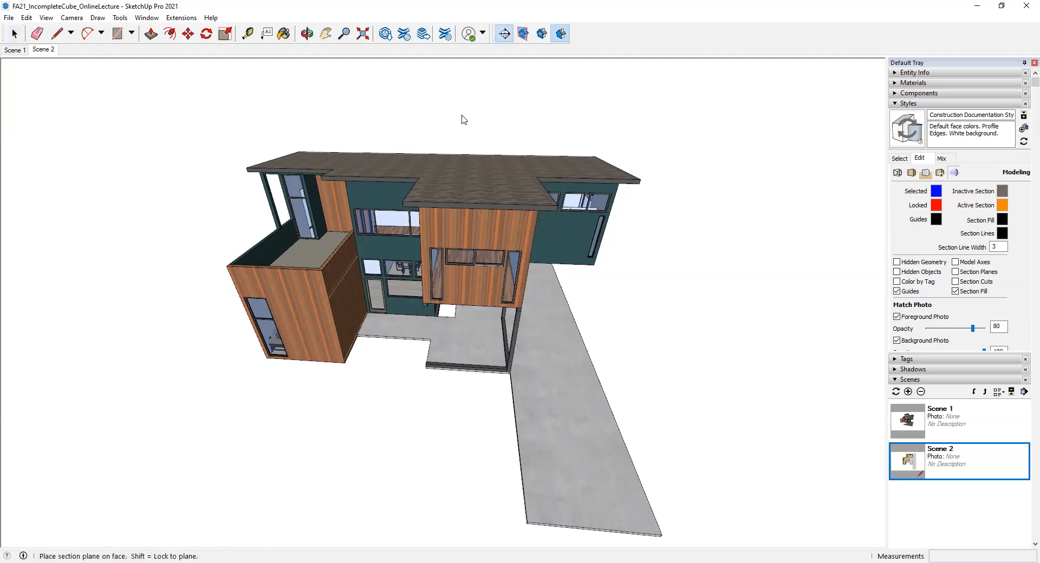
pyautogui.keyDown('shift'); pyautogui.moveTo(301, 253); pyautogui.dragTo(339, 234, button='middle'); pyautogui.keyUp('shift')
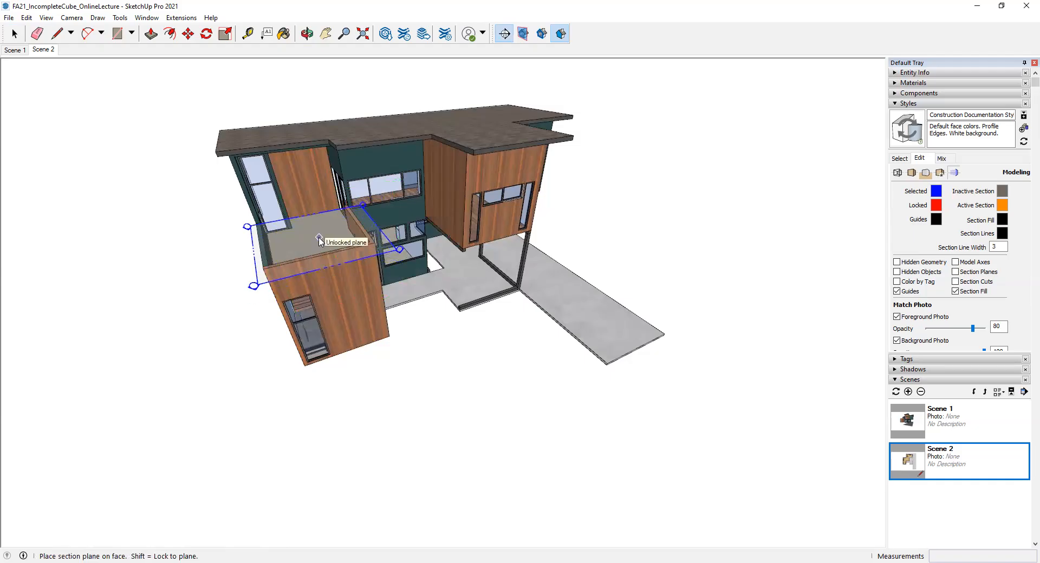
pyautogui.scroll(-1, 319, 239)
pyautogui.moveTo(364, 259); pyautogui.dragTo(425, 181, button='middle')
pyautogui.scroll(3, 426, 181)
pyautogui.scroll(5, 432, 211)
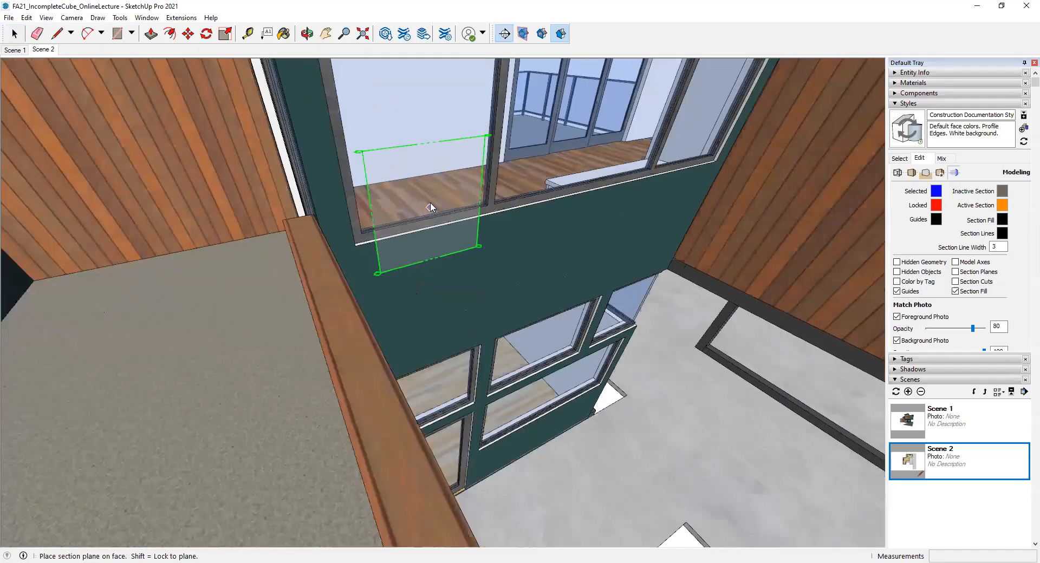
pyautogui.scroll(-4, 347, 233)
pyautogui.scroll(-6, 347, 263)
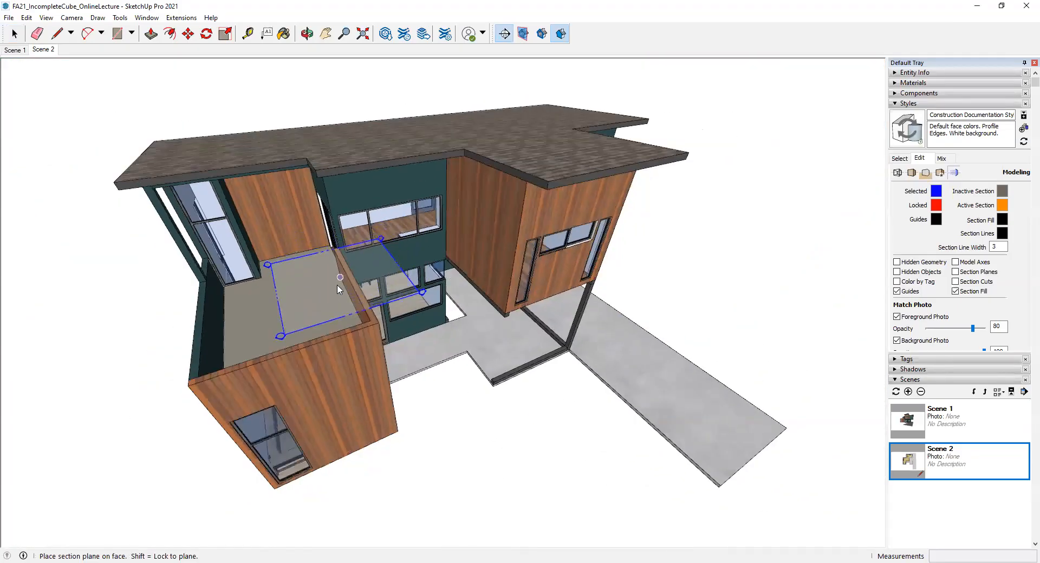
pyautogui.moveTo(313, 301); pyautogui.dragTo(458, 233, button='middle')
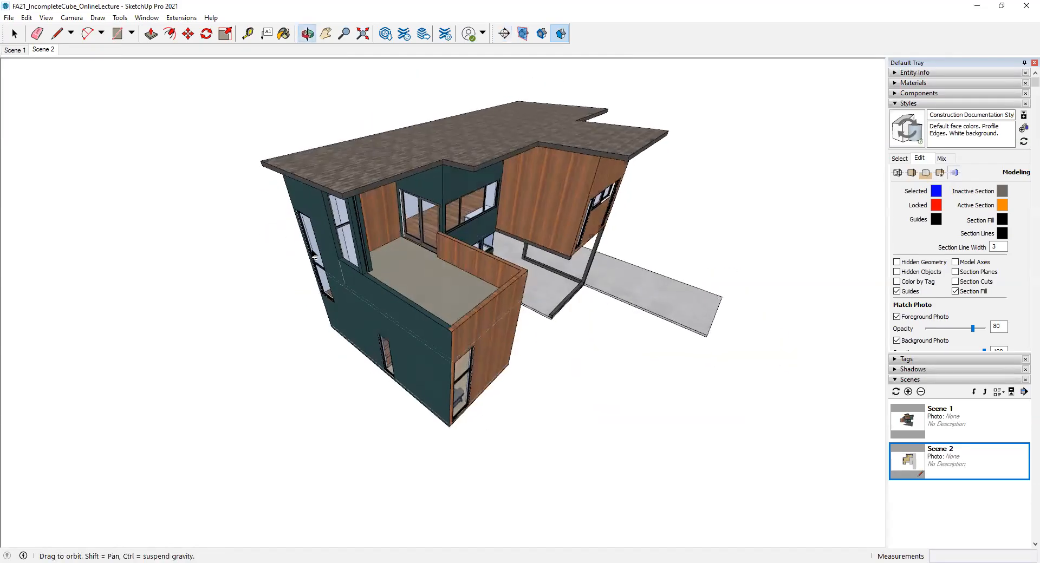
pyautogui.scroll(8, 455, 227)
pyautogui.moveTo(645, 230); pyautogui.dragTo(623, 292, button='middle')
pyautogui.scroll(3, 363, 319)
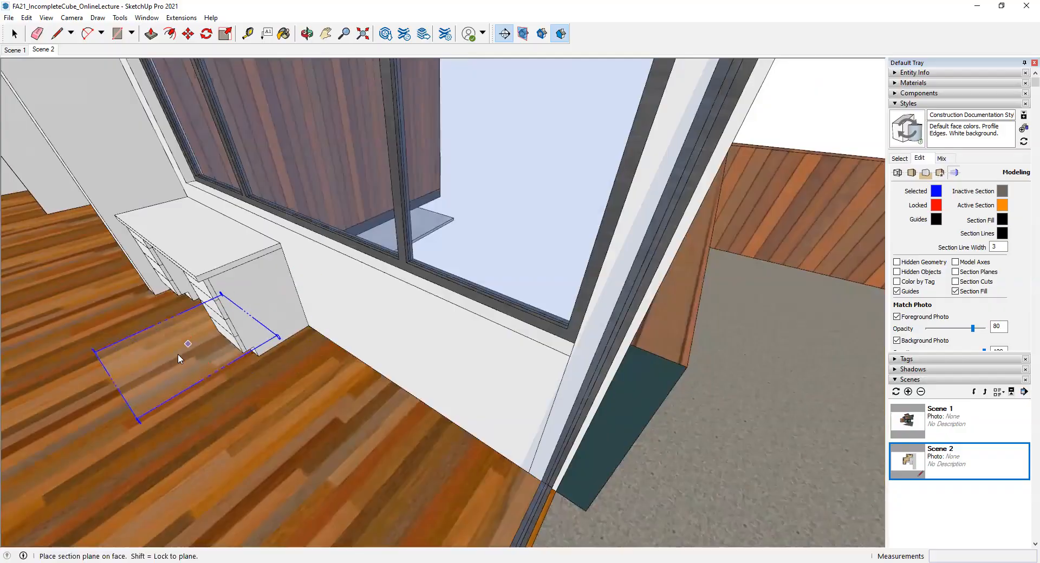
pyautogui.moveTo(343, 356); pyautogui.dragTo(296, 262, button='middle')
pyautogui.scroll(-5, 296, 262)
pyautogui.moveTo(427, 299); pyautogui.dragTo(385, 229, button='middle')
pyautogui.scroll(-4, 455, 235)
pyautogui.scroll(-1, 425, 254)
pyautogui.moveTo(410, 261); pyautogui.dragTo(383, 319, button='middle')
pyautogui.scroll(2, 330, 284)
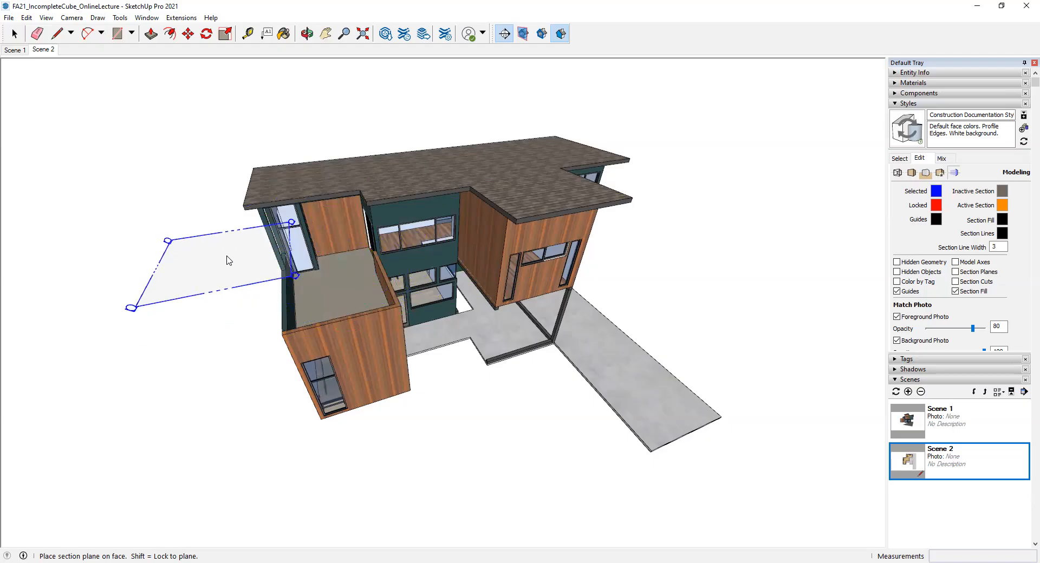
# Place a horizontal section plane on the concrete slab, naming it "2nd Floor Plan" with symbol 2
pyautogui.moveTo(220, 217); pyautogui.dragTo(233, 255, button='middle')
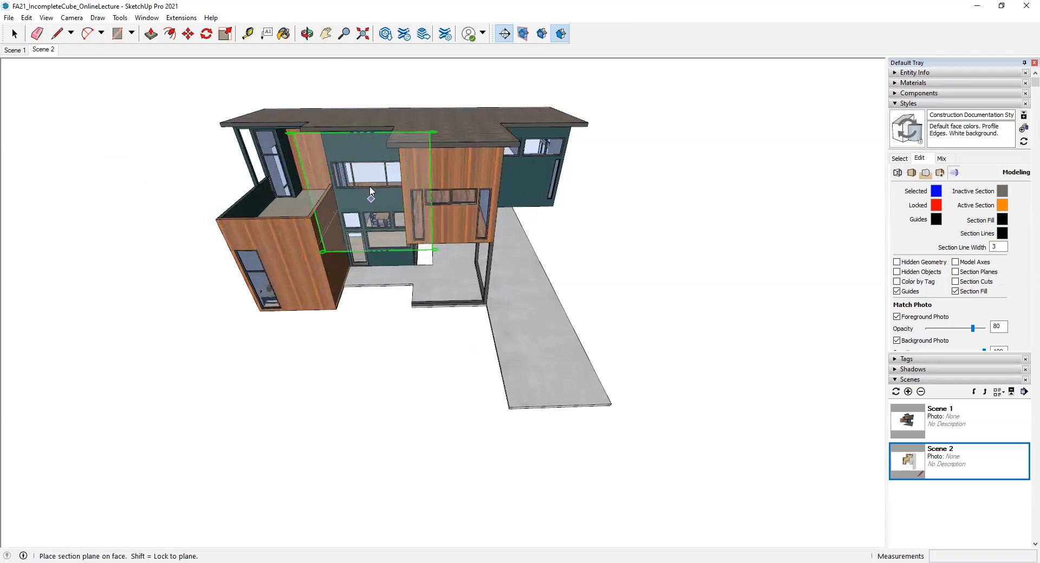
pyautogui.moveTo(344, 200); pyautogui.dragTo(494, 267, button='middle')
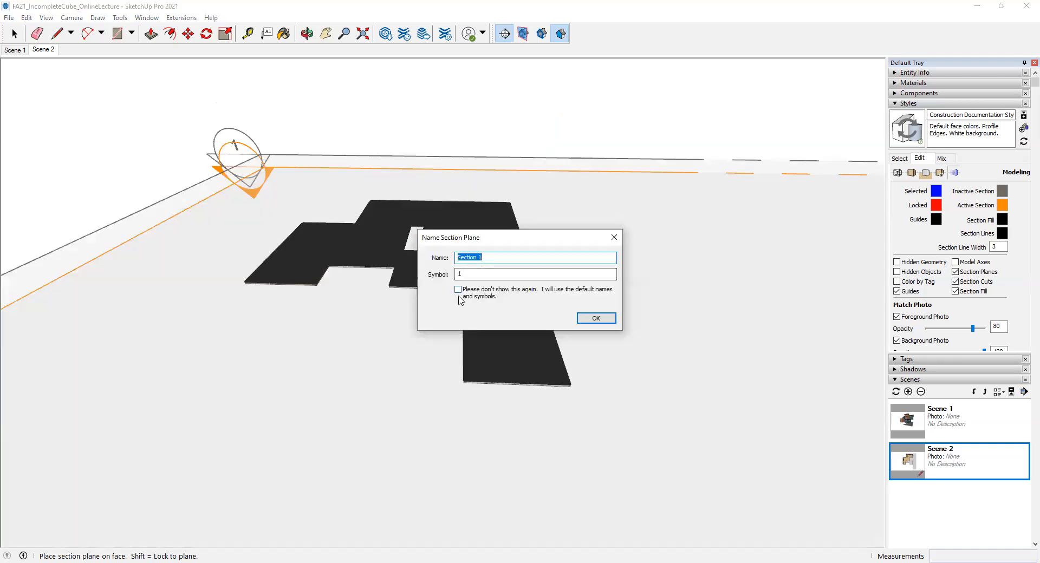
pyautogui.write('2nd Floor Plan')
pyautogui.press('Tab')
pyautogui.write('2')
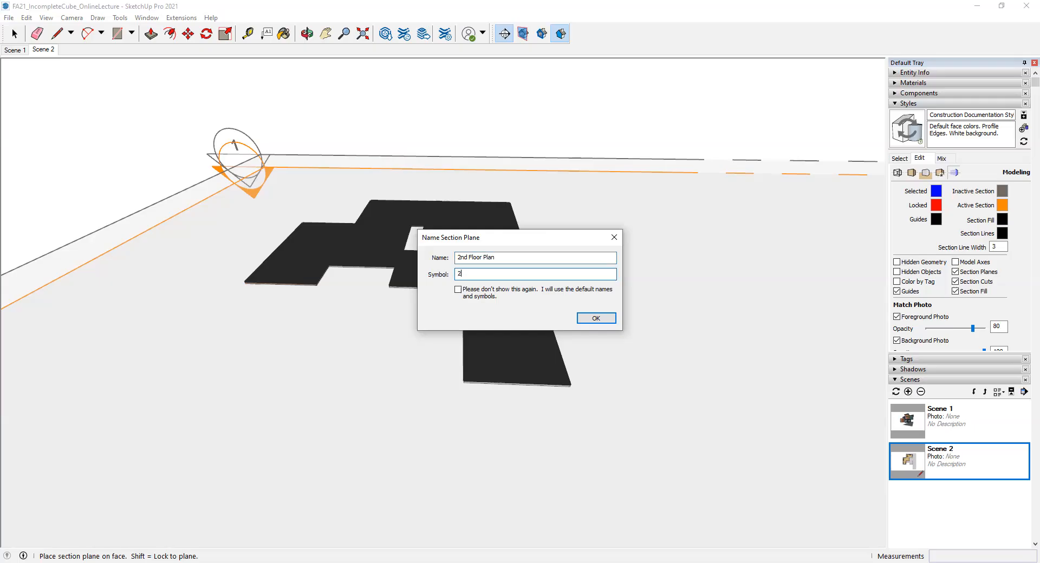
pyautogui.click(600, 319)
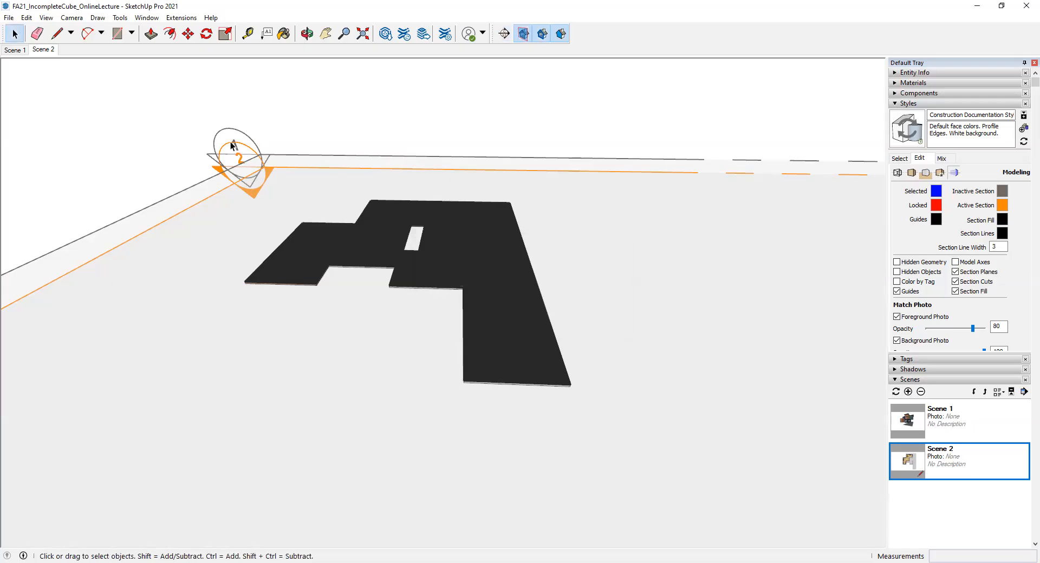
# Move the 2nd Floor Plan section plane straight up 16' to cut through the second-floor walls
pyautogui.click(220, 190)
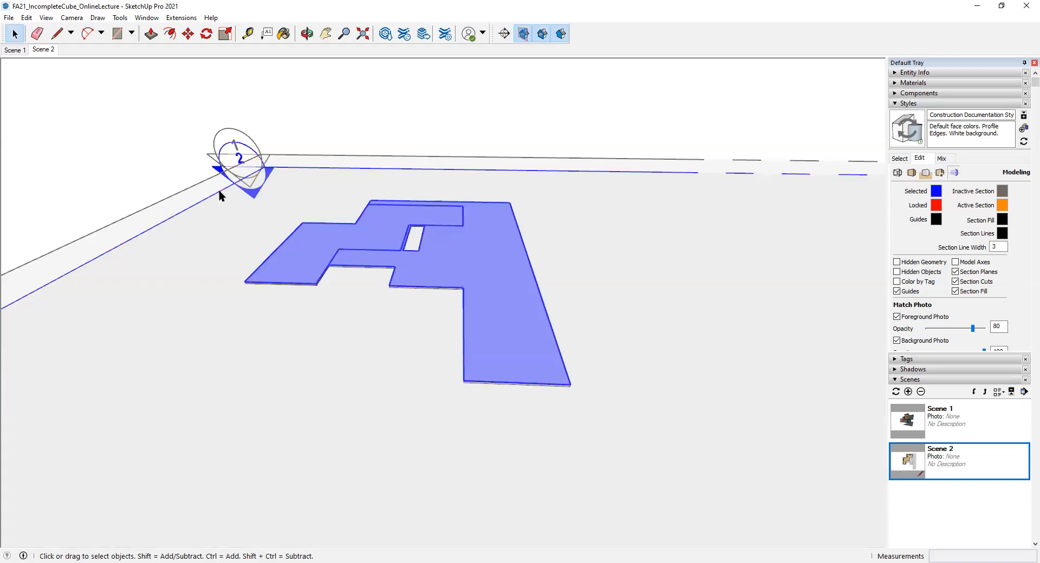
pyautogui.press('m')
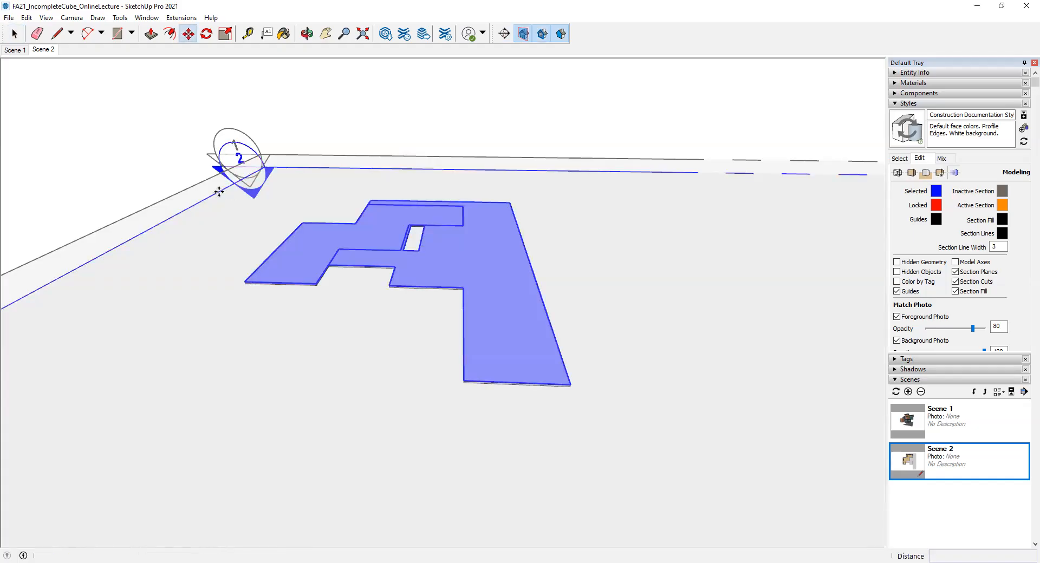
pyautogui.click(219, 192)
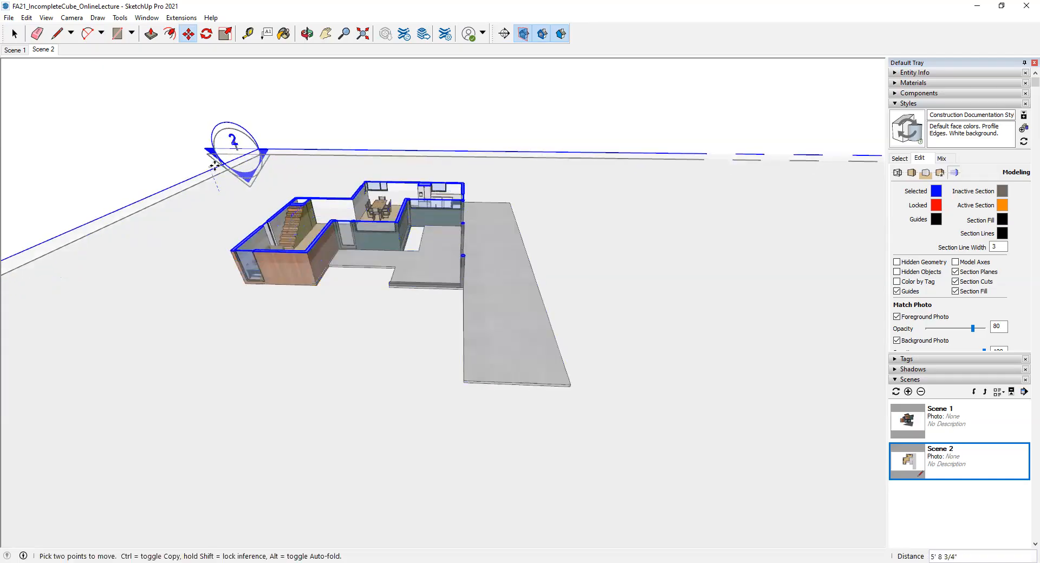
pyautogui.moveTo(213, 157); pyautogui.dragTo(328, 220, button='middle')
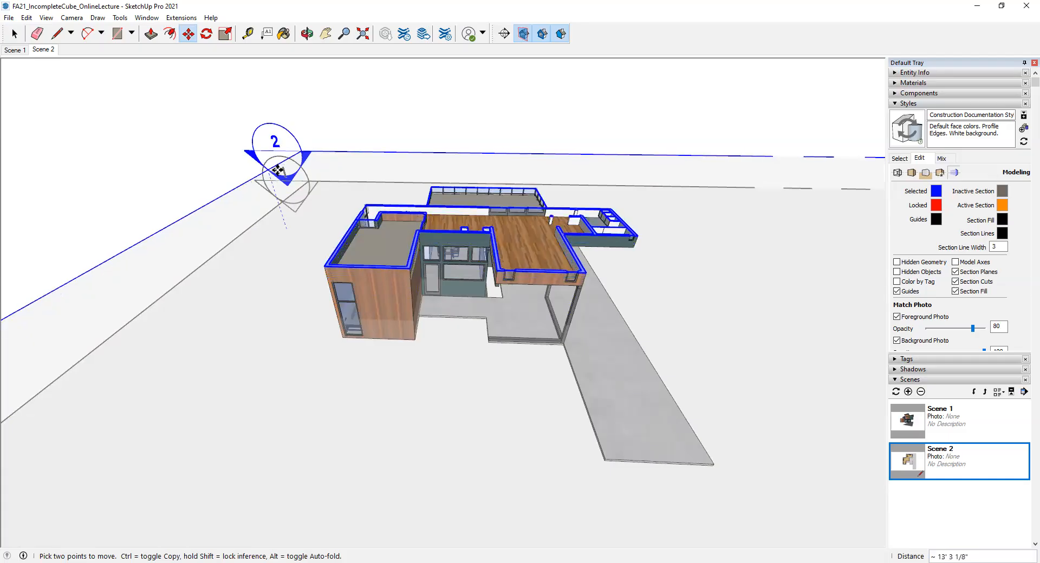
pyautogui.moveTo(279, 176); pyautogui.dragTo(219, 212, button='middle')
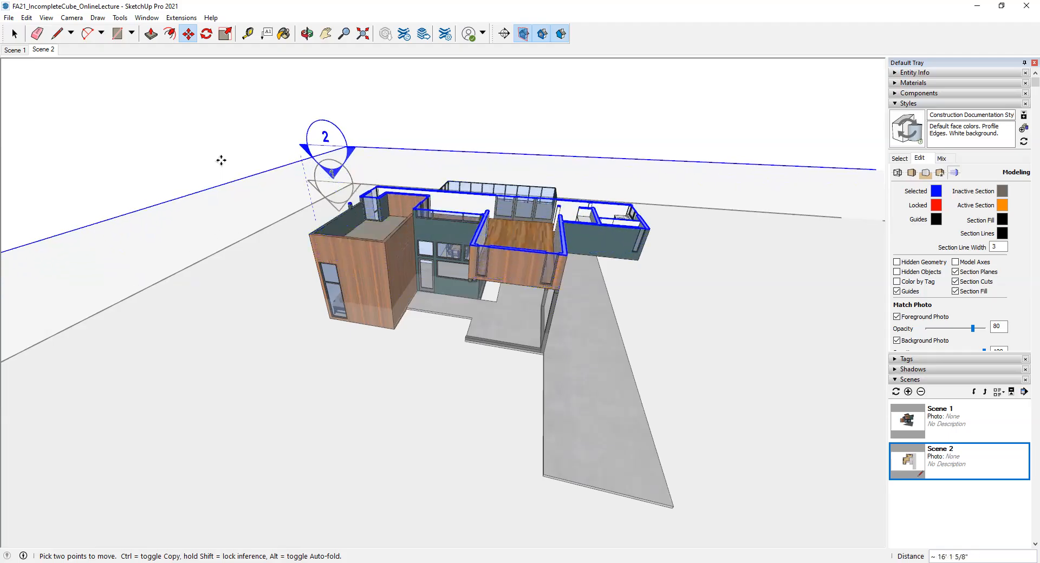
pyautogui.write("16'")
pyautogui.press('Return')
pyautogui.press('space')
pyautogui.click(258, 145)
# Examine the second-floor cut from several angles, hiding the section planes and showing them again
pyautogui.moveTo(258, 145); pyautogui.dragTo(460, 268, button='middle')
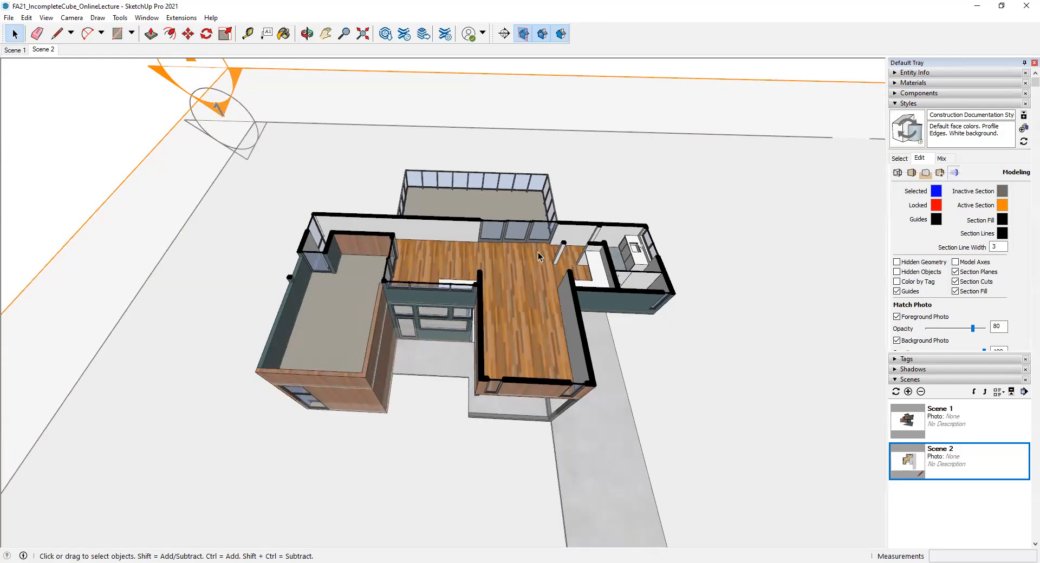
pyautogui.scroll(-4, 503, 250)
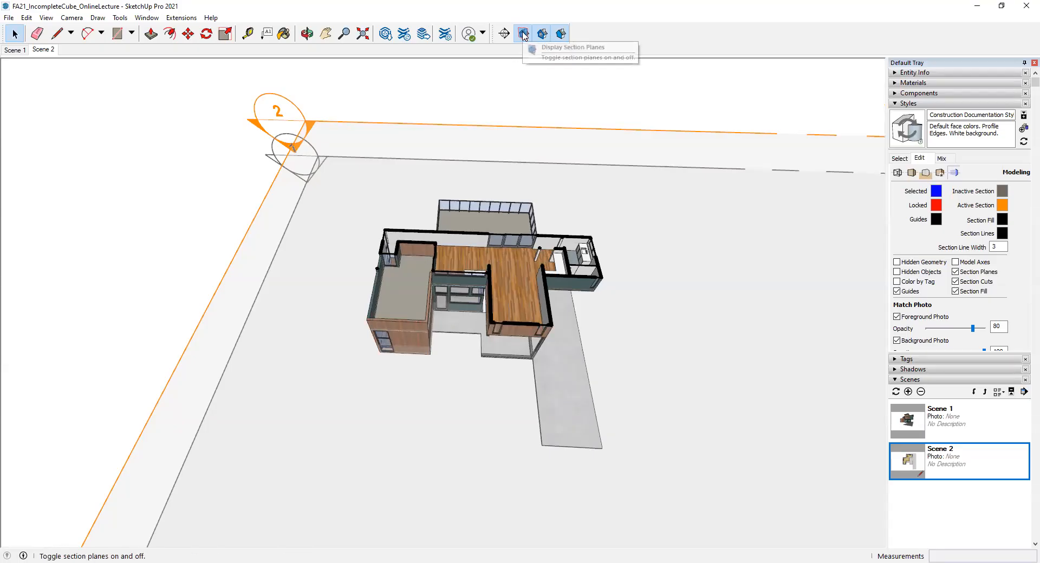
pyautogui.click(524, 36)
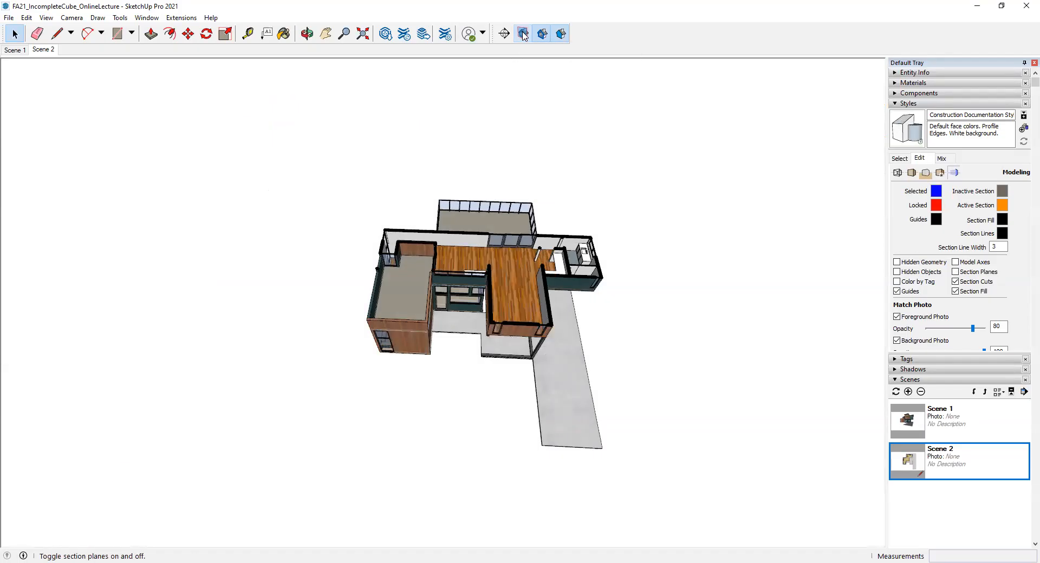
pyautogui.click(521, 41)
pyautogui.scroll(6, 455, 174)
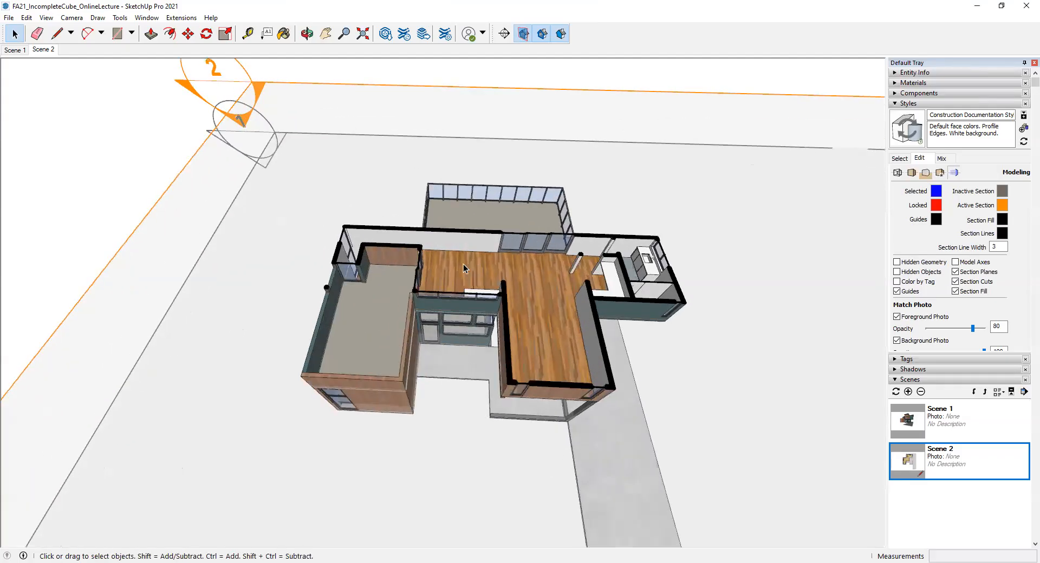
pyautogui.moveTo(455, 174); pyautogui.dragTo(359, 350, button='middle')
pyautogui.press('space')
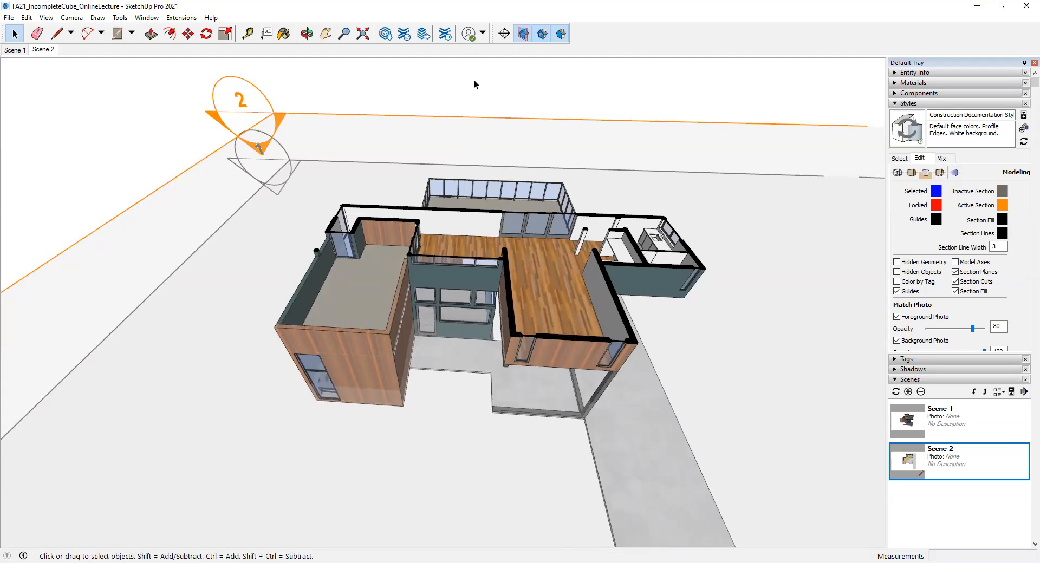
# Hide the section planes and switch the second-floor cut to the standard Top view
pyautogui.click(524, 33)
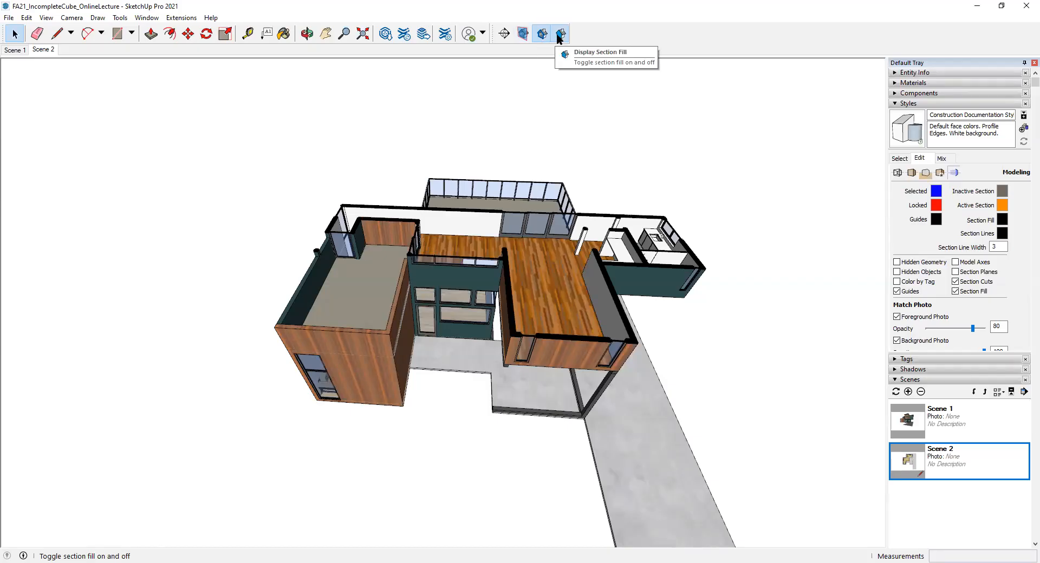
pyautogui.scroll(5, 453, 320)
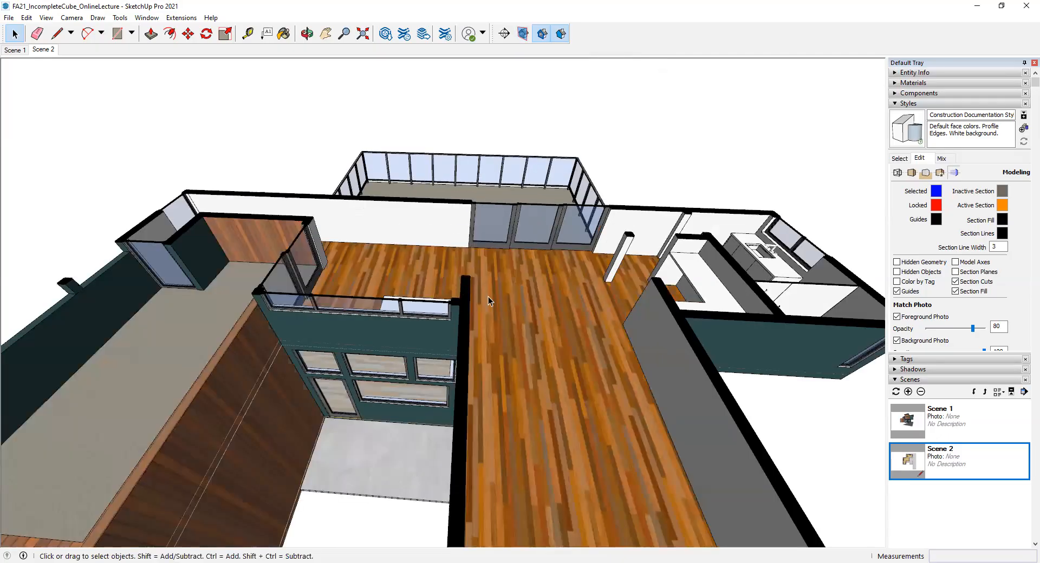
pyautogui.scroll(-5, 291, 112)
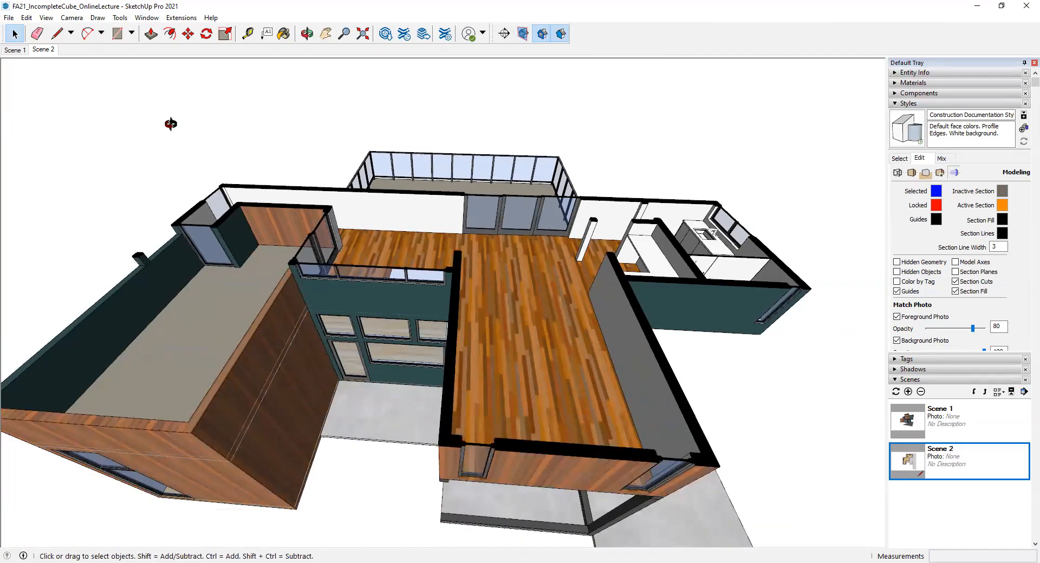
pyautogui.scroll(1, 271, 141)
pyautogui.scroll(-2, 271, 142)
pyautogui.click(72, 18)
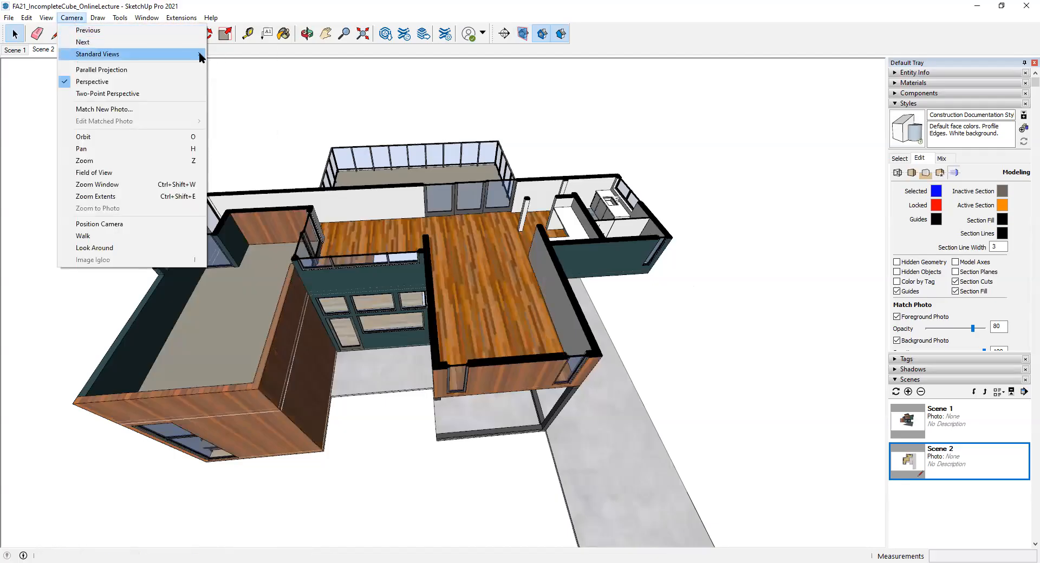
pyautogui.click(234, 54)
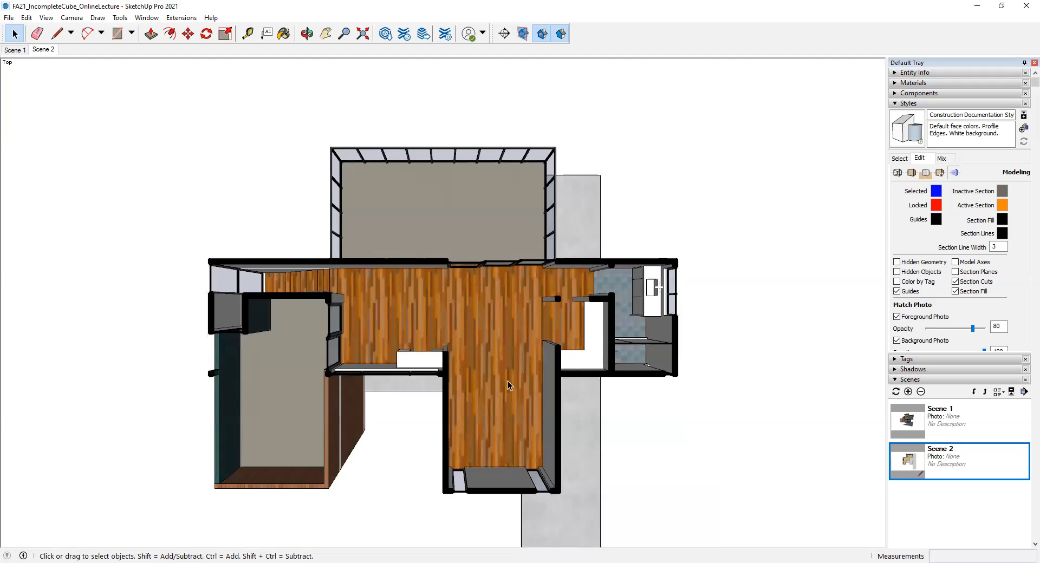
# Set the top view's camera to Parallel Projection so the second-floor cut reads as a flat plan
pyautogui.click(73, 18)
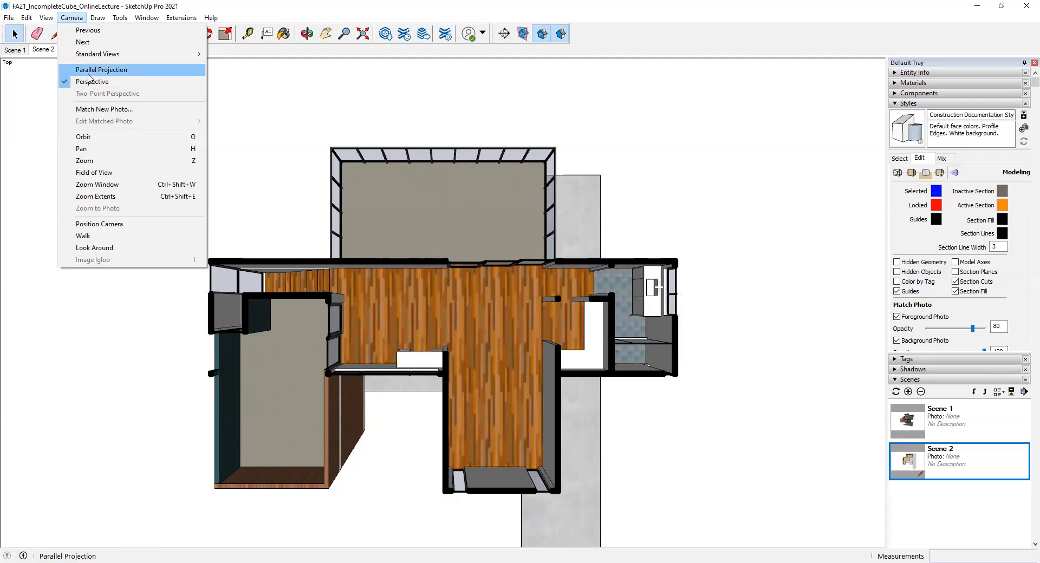
pyautogui.click(87, 75)
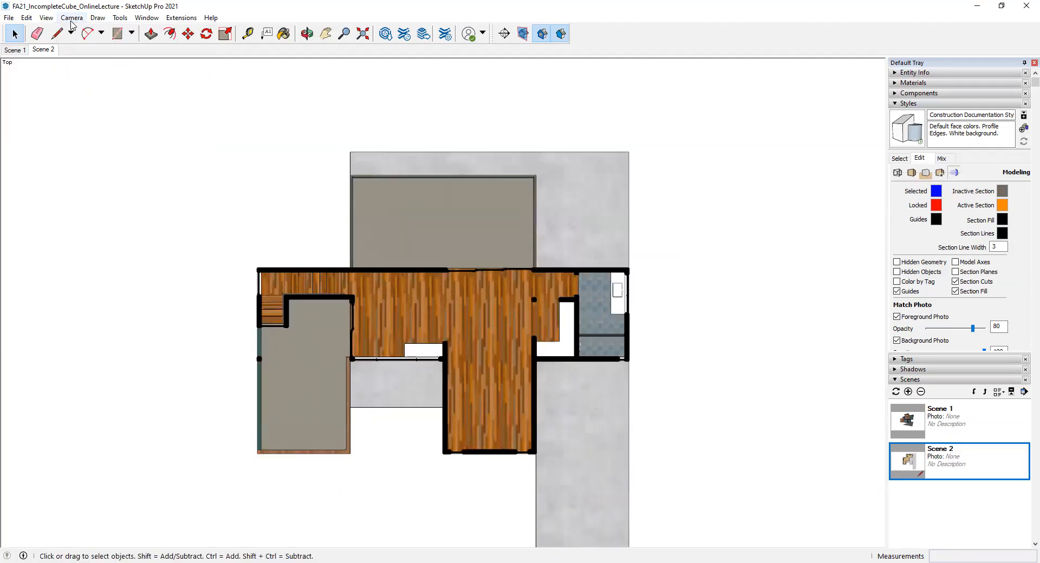
pyautogui.click(71, 18)
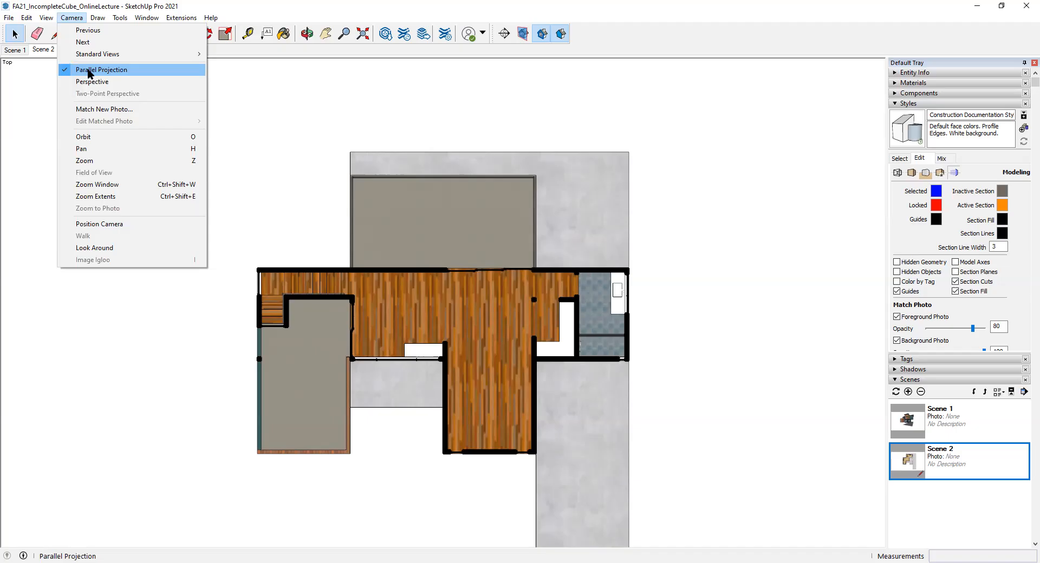
pyautogui.click(88, 71)
pyautogui.click(72, 18)
pyautogui.click(86, 70)
# Frame the second-floor plan in the view and save it as a new scene
pyautogui.scroll(-3, 119, 217)
pyautogui.scroll(3, 228, 266)
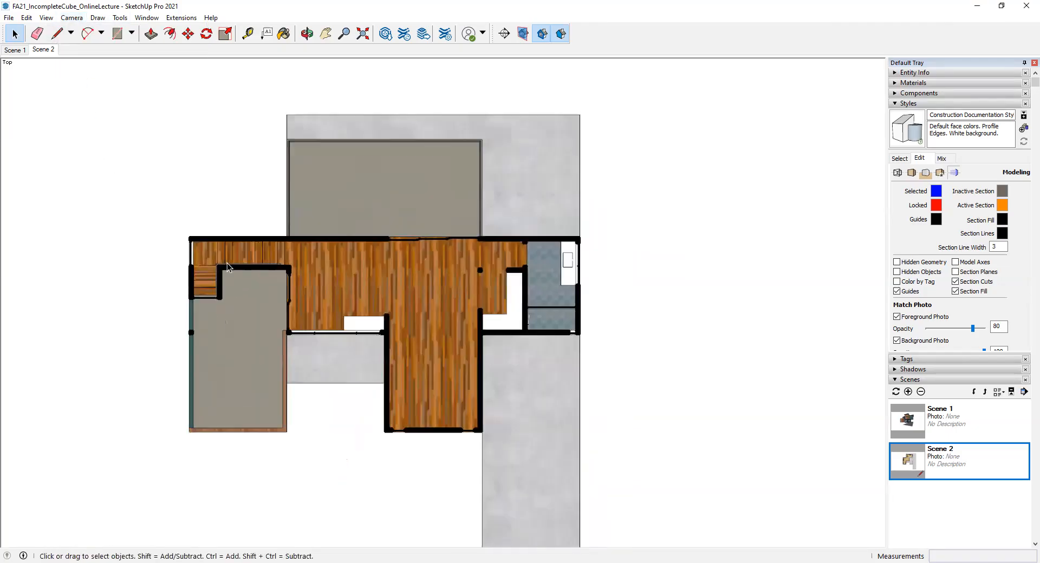
pyautogui.keyDown('shift'); pyautogui.moveTo(413, 281); pyautogui.dragTo(422, 260, button='middle'); pyautogui.keyUp('shift')
pyautogui.click(46, 18)
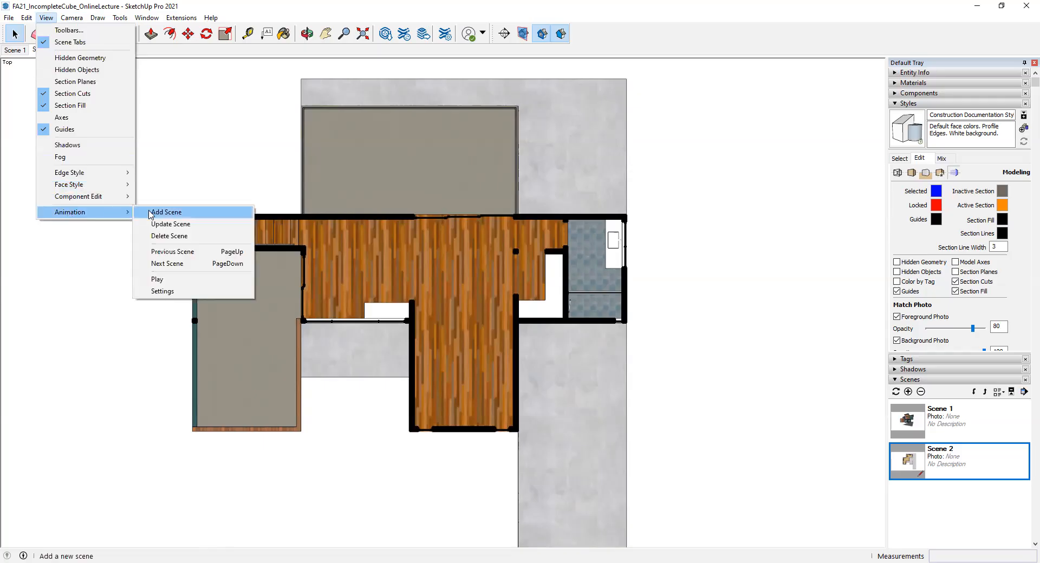
pyautogui.click(152, 213)
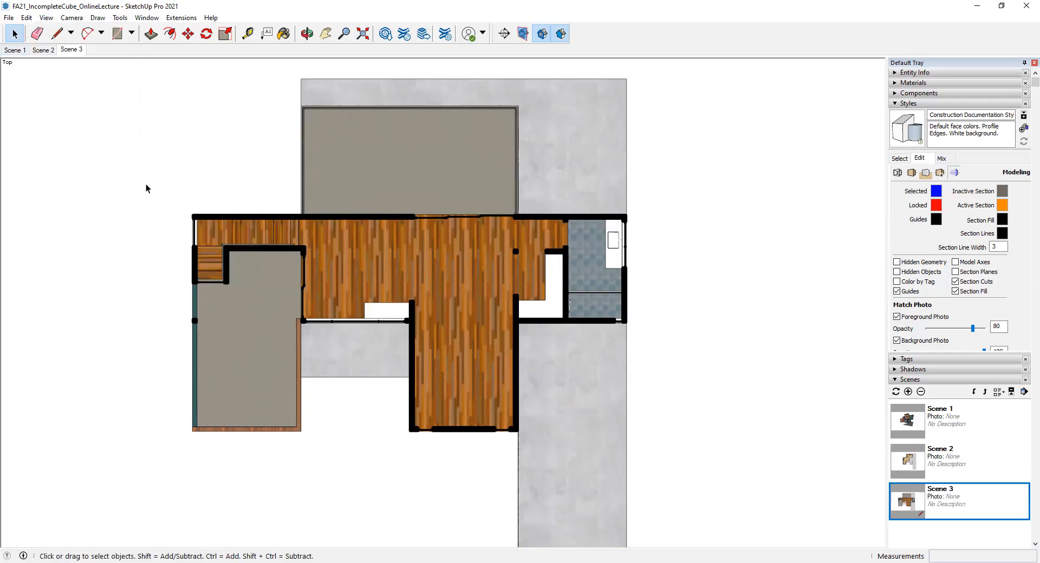
# Review the three saved scenes by switching between the exterior perspective, first-floor plan and second-floor plan, ending on Scene 1
pyautogui.click(20, 51)
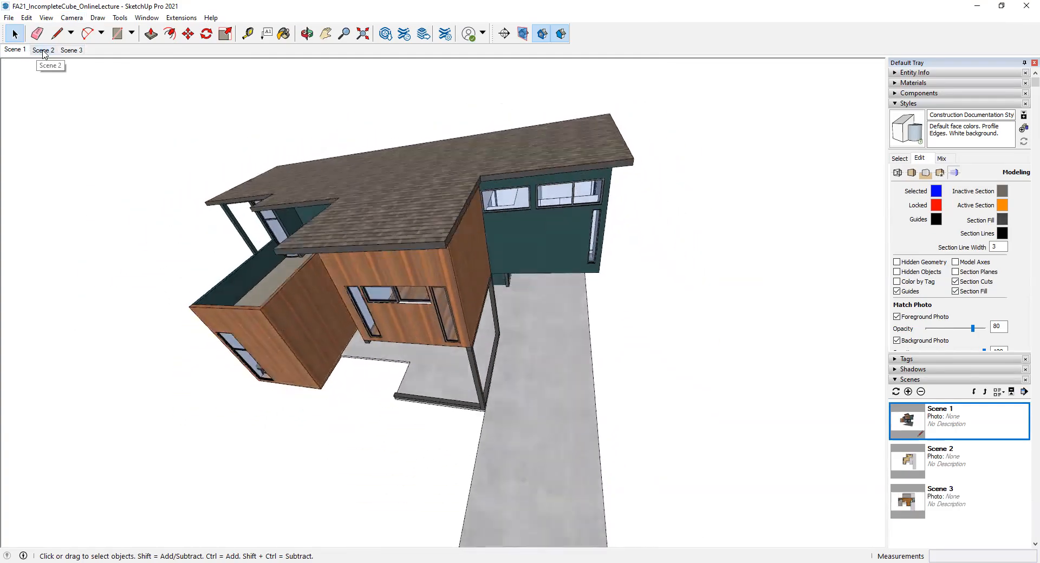
pyautogui.click(43, 50)
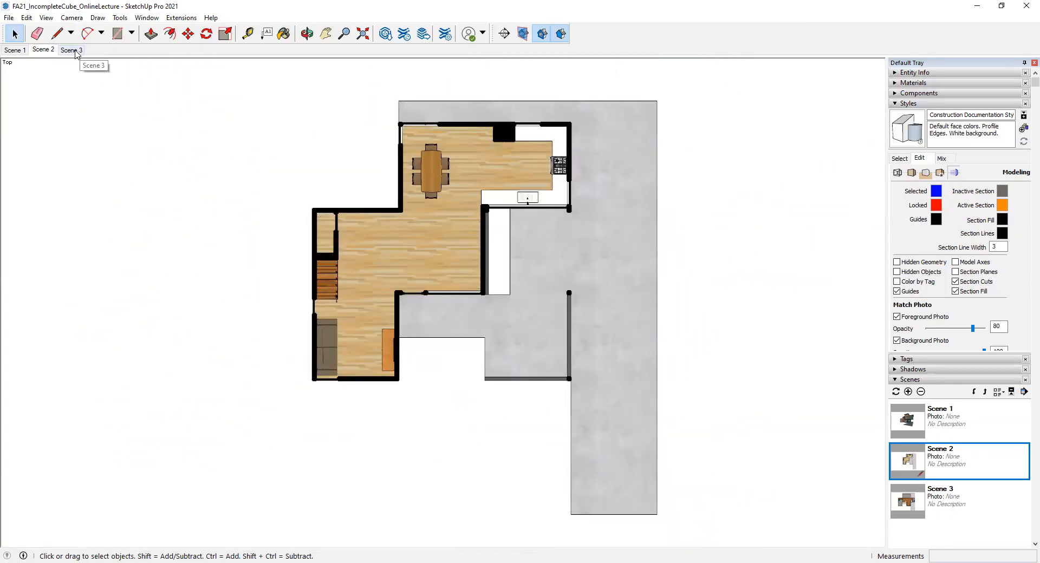
pyautogui.click(76, 51)
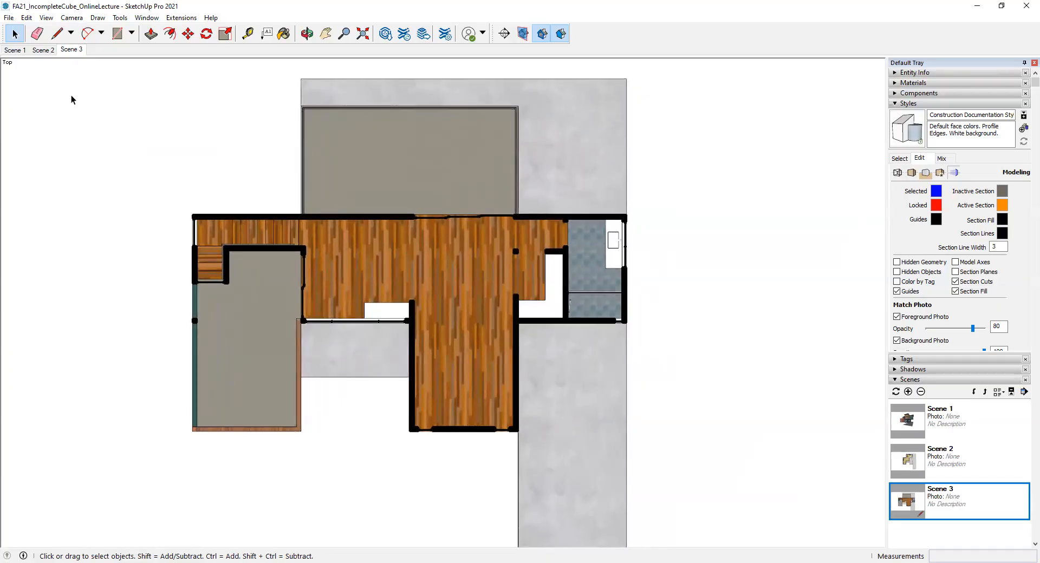
pyautogui.click(53, 53)
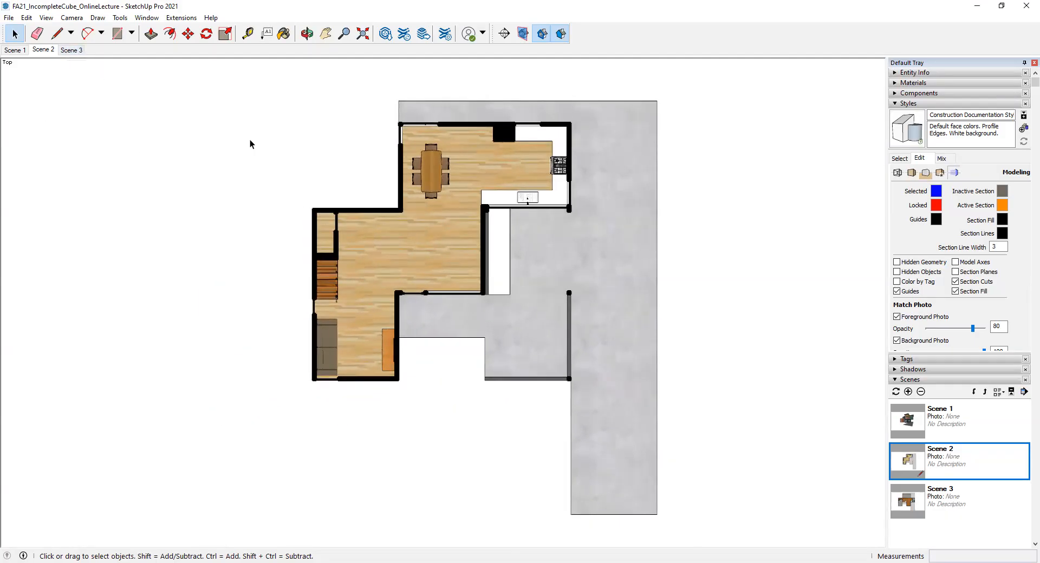
pyautogui.click(15, 50)
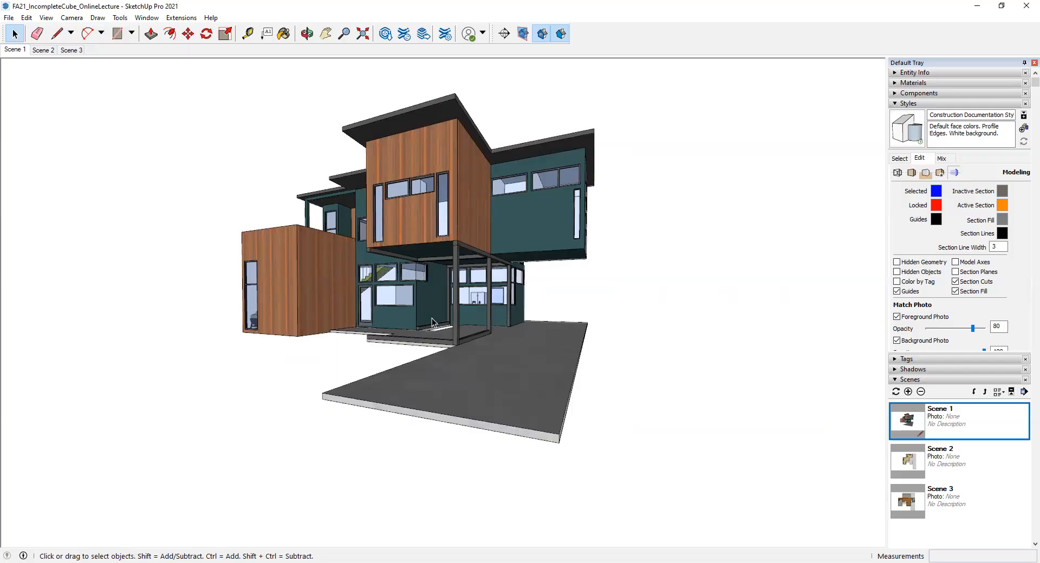
# Examine the house exterior up close, including the entry wall, the windows into the dining area and the covered terrace
pyautogui.scroll(6, 432, 321)
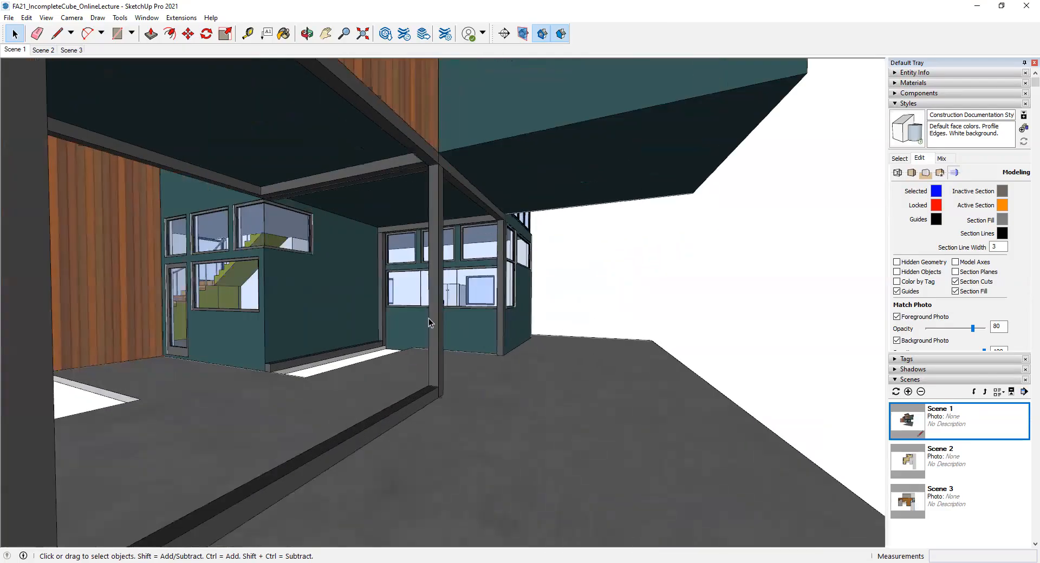
pyautogui.scroll(2, 429, 323)
pyautogui.moveTo(420, 322); pyautogui.dragTo(366, 321, button='middle')
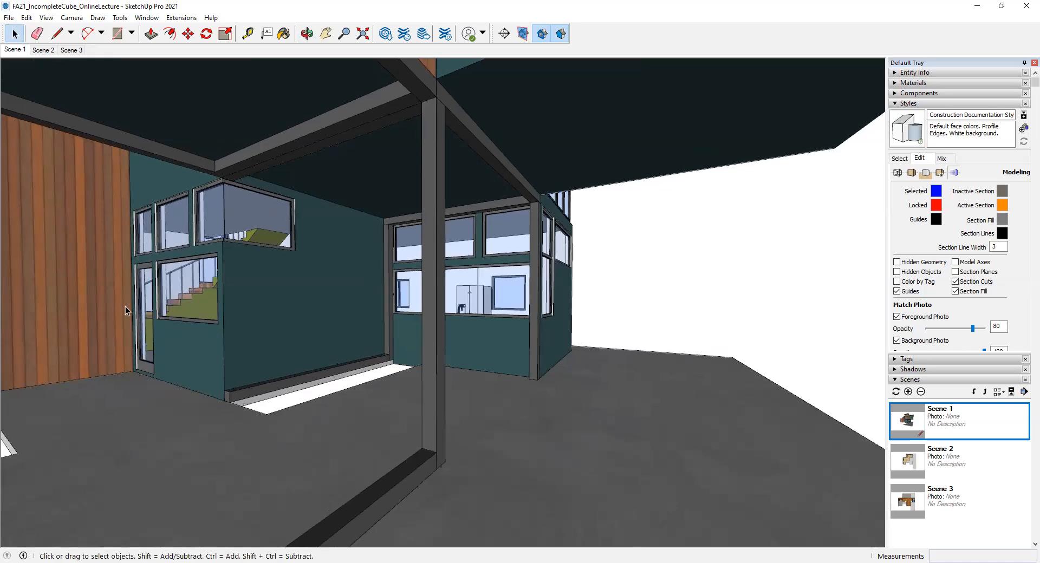
pyautogui.scroll(6, 125, 307)
pyautogui.moveTo(195, 314); pyautogui.dragTo(310, 330, button='middle')
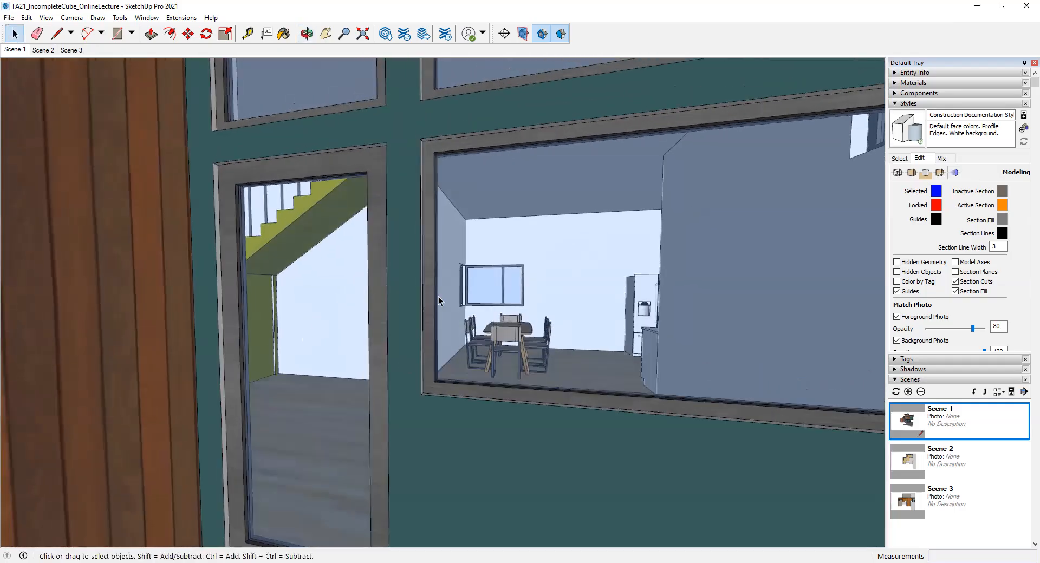
pyautogui.scroll(-10, 498, 284)
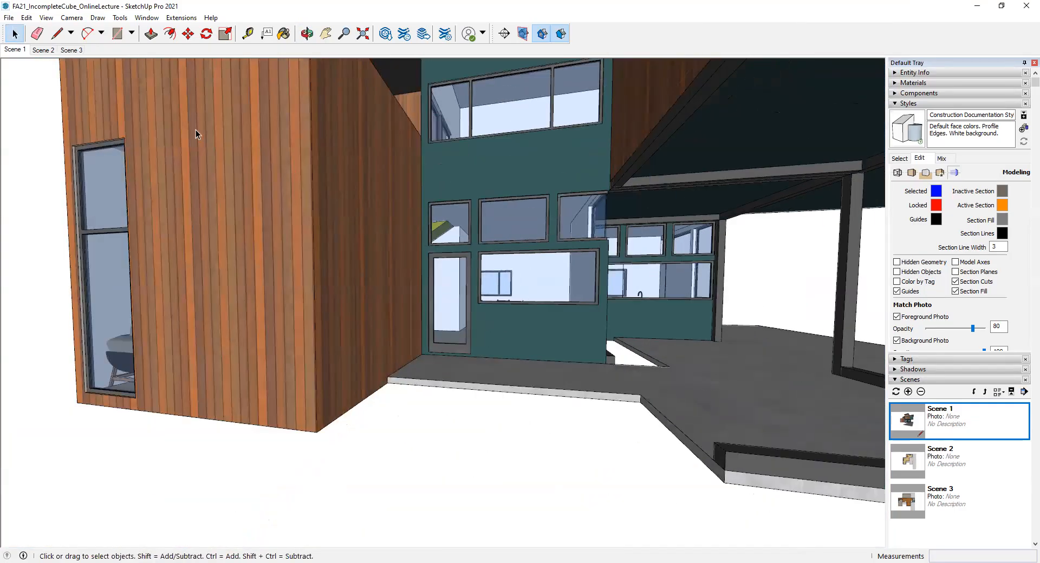
pyautogui.scroll(-2, 196, 130)
pyautogui.moveTo(519, 242); pyautogui.dragTo(291, 335, button='middle')
pyautogui.scroll(-5, 353, 261)
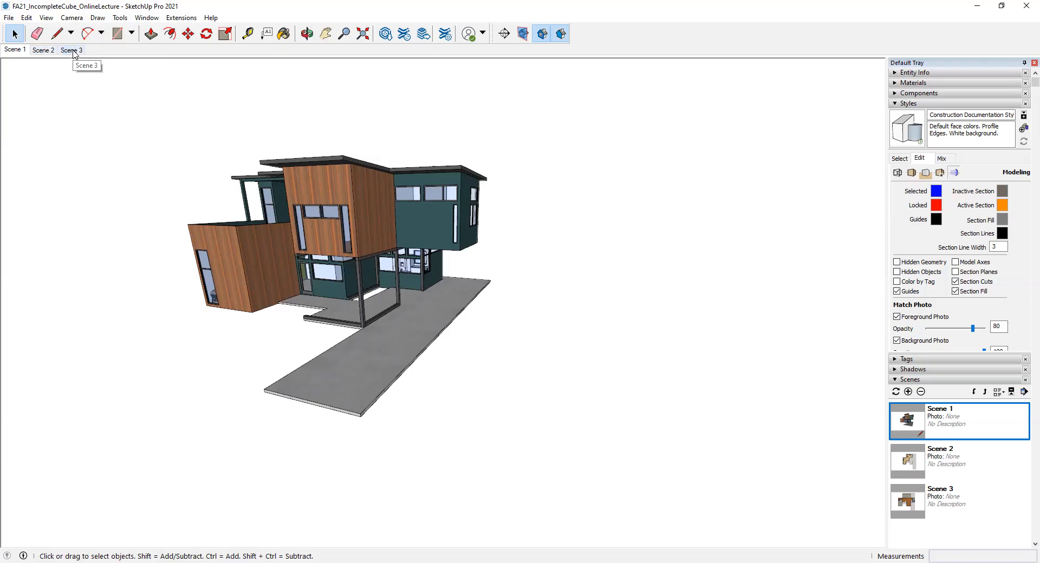
pyautogui.scroll(4, 326, 249)
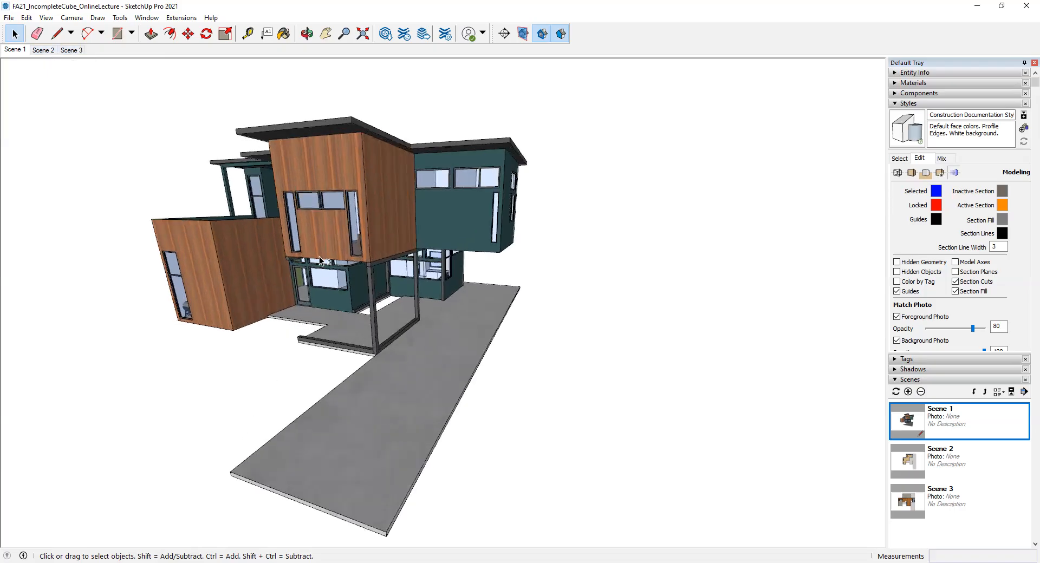
pyautogui.moveTo(344, 256); pyautogui.dragTo(408, 228, button='middle')
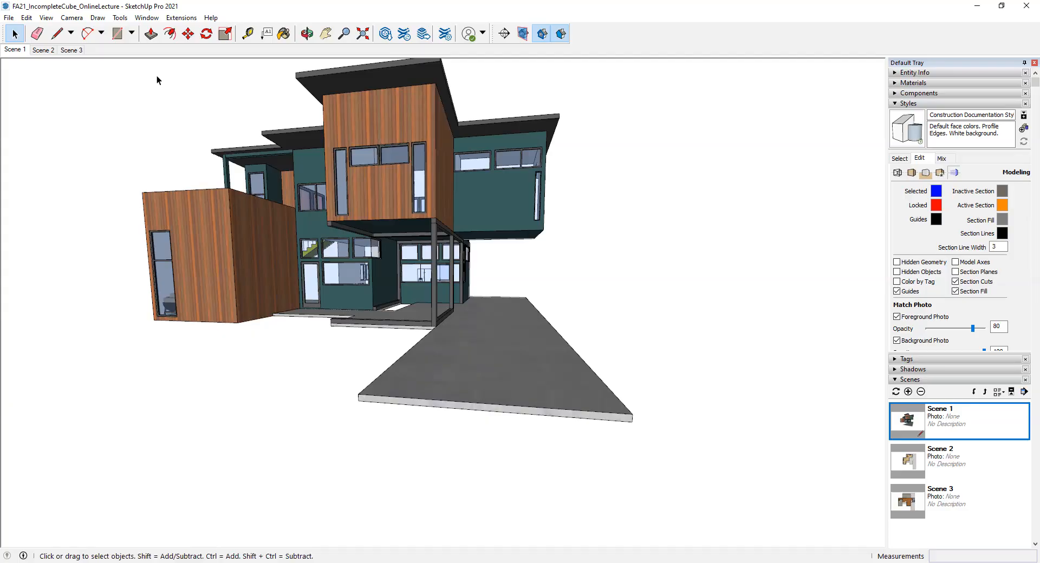
pyautogui.scroll(5, 375, 119)
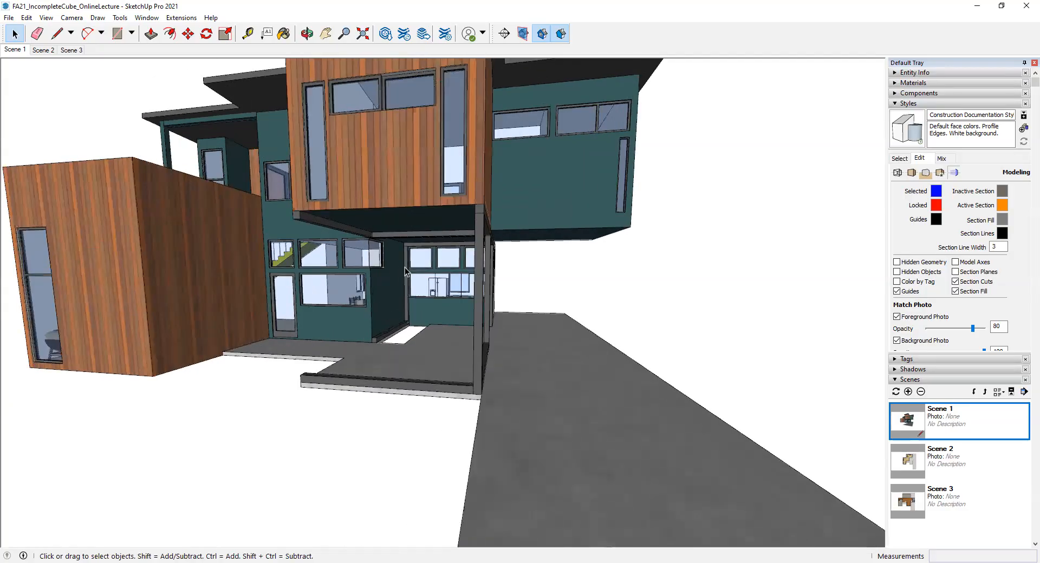
pyautogui.moveTo(417, 253); pyautogui.dragTo(593, 297, button='middle')
pyautogui.click(505, 34)
pyautogui.moveTo(274, 81); pyautogui.dragTo(254, 135, button='middle')
pyautogui.scroll(3, 428, 354)
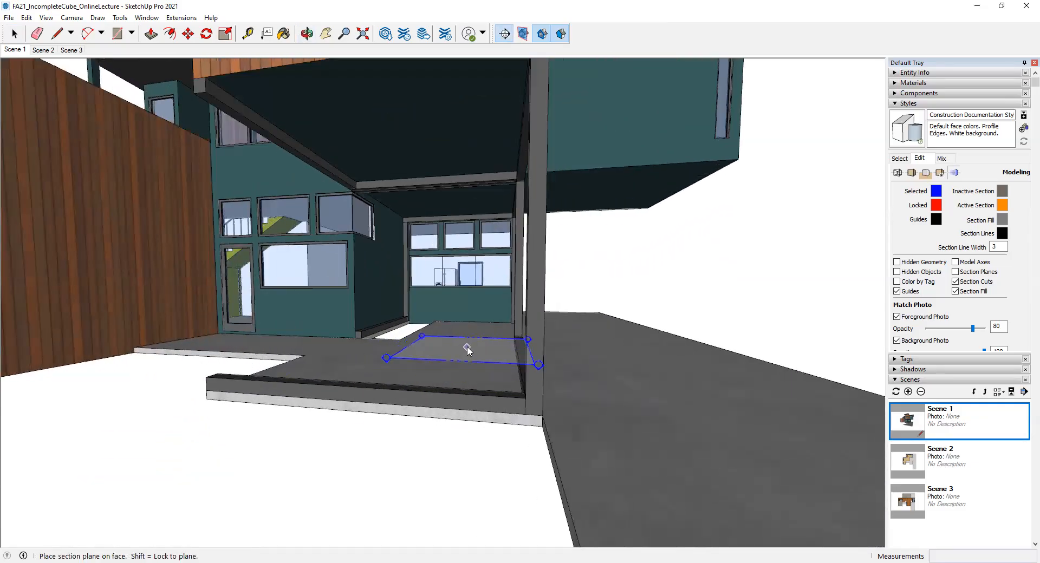
pyautogui.scroll(-3, 467, 346)
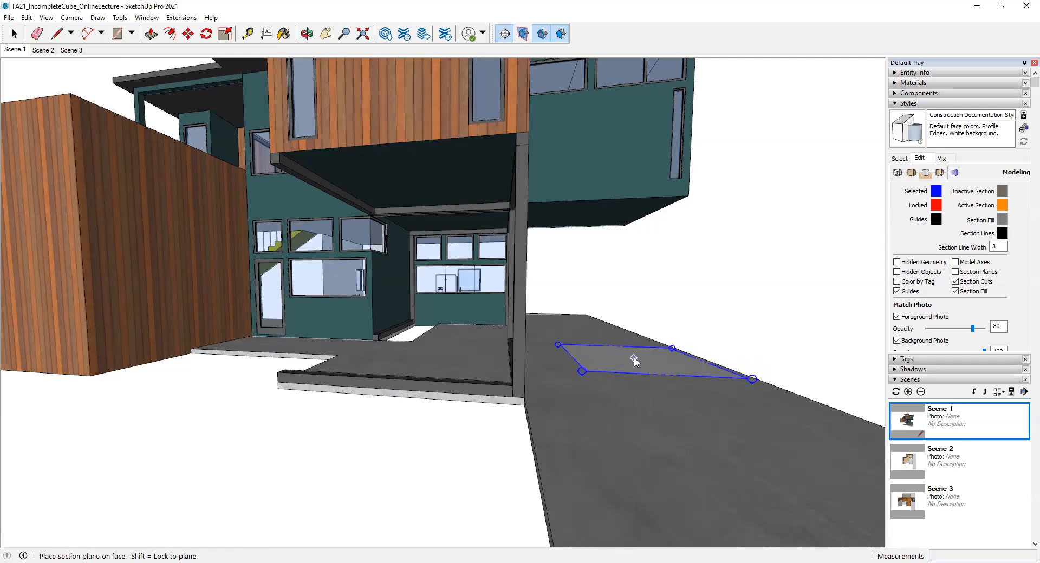
pyautogui.press('space')
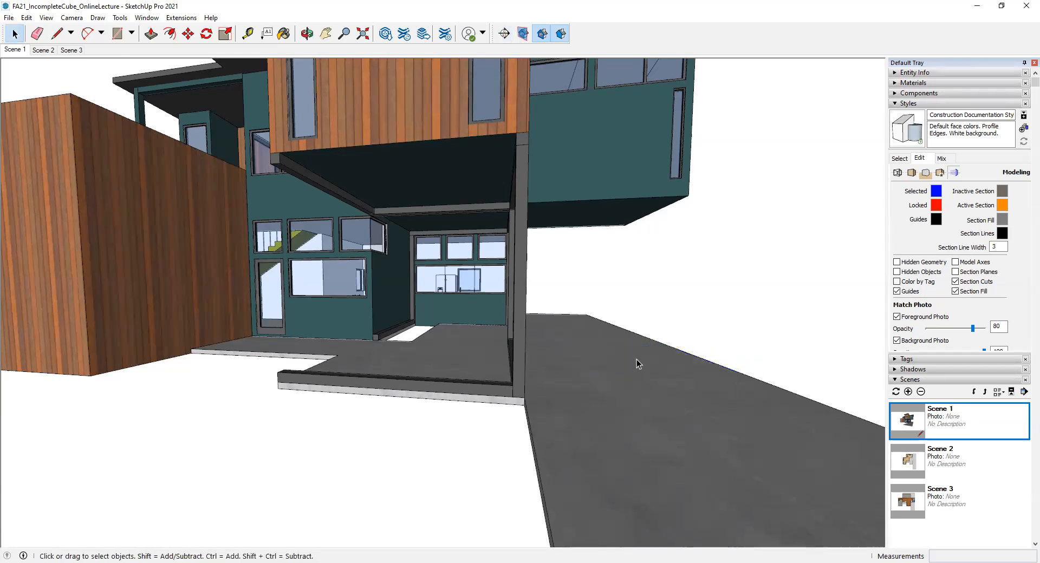
pyautogui.click(504, 33)
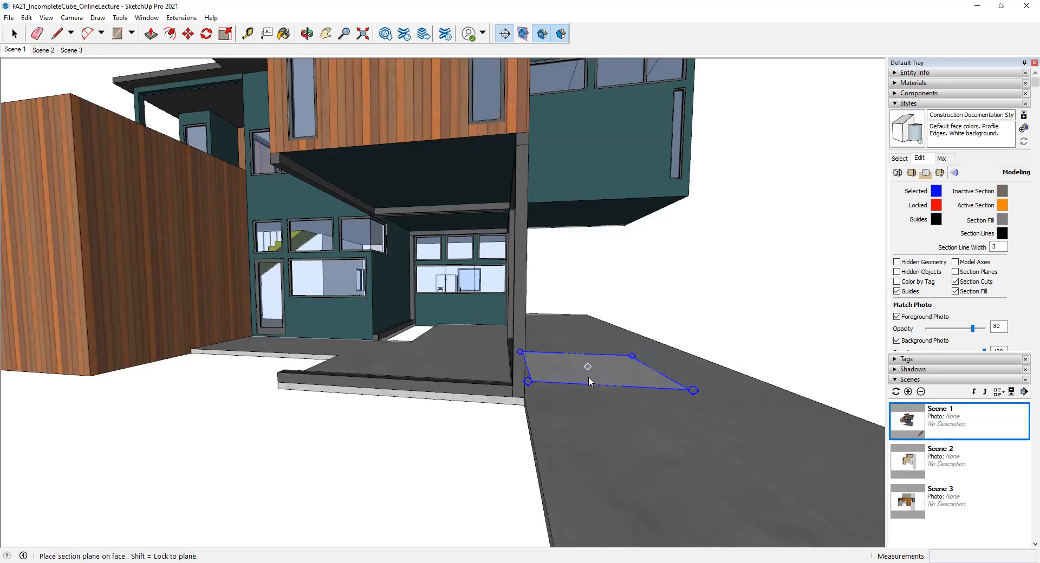
pyautogui.scroll(5, 577, 265)
pyautogui.scroll(-3, 577, 265)
pyautogui.moveTo(577, 265); pyautogui.dragTo(384, 355, button='middle')
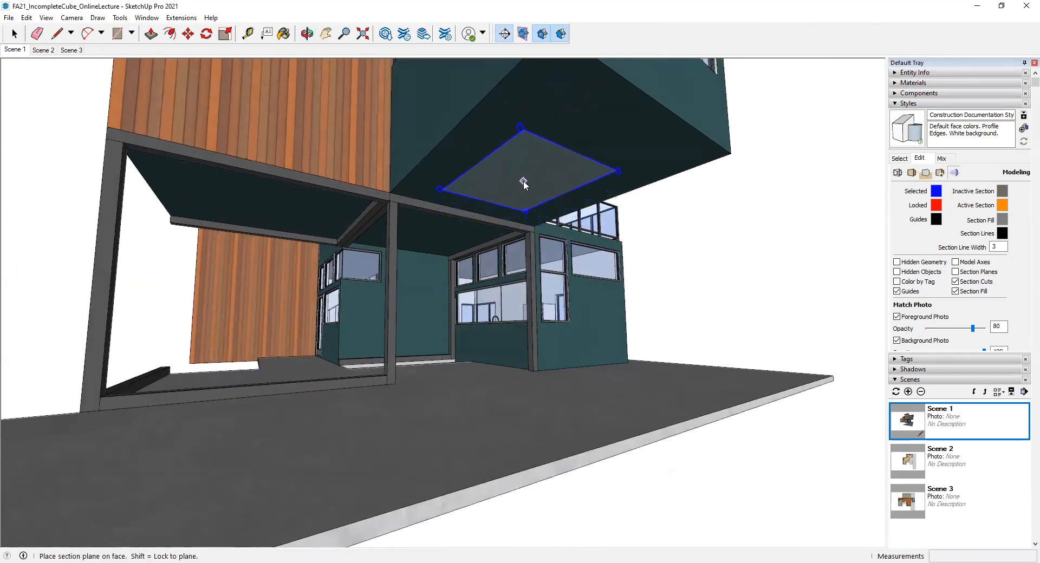
pyautogui.moveTo(525, 203); pyautogui.dragTo(529, 212, button='middle')
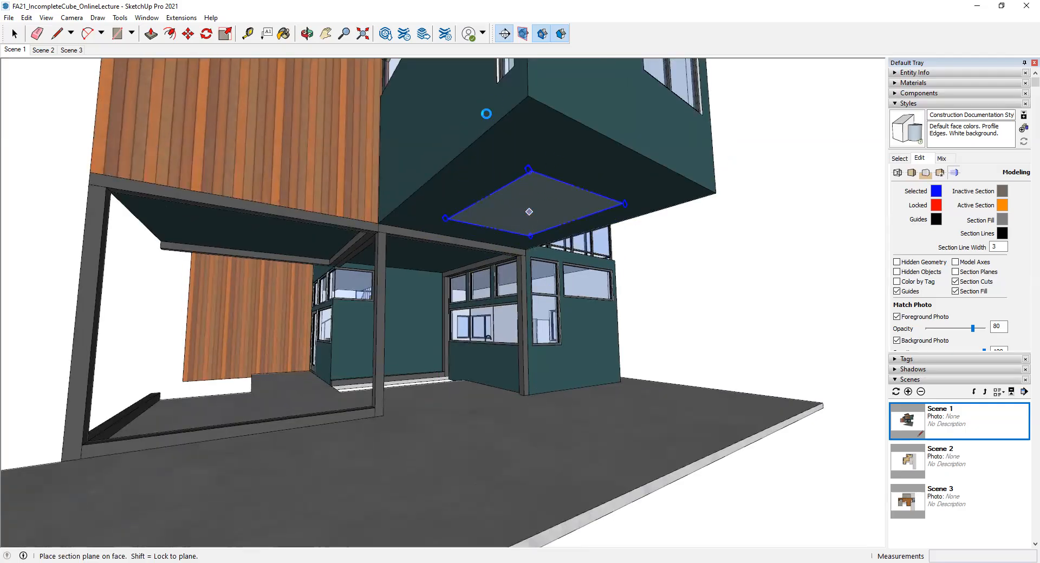
pyautogui.moveTo(486, 114); pyautogui.dragTo(521, 148, button='middle')
pyautogui.moveTo(472, 174); pyautogui.dragTo(474, 203, button='middle')
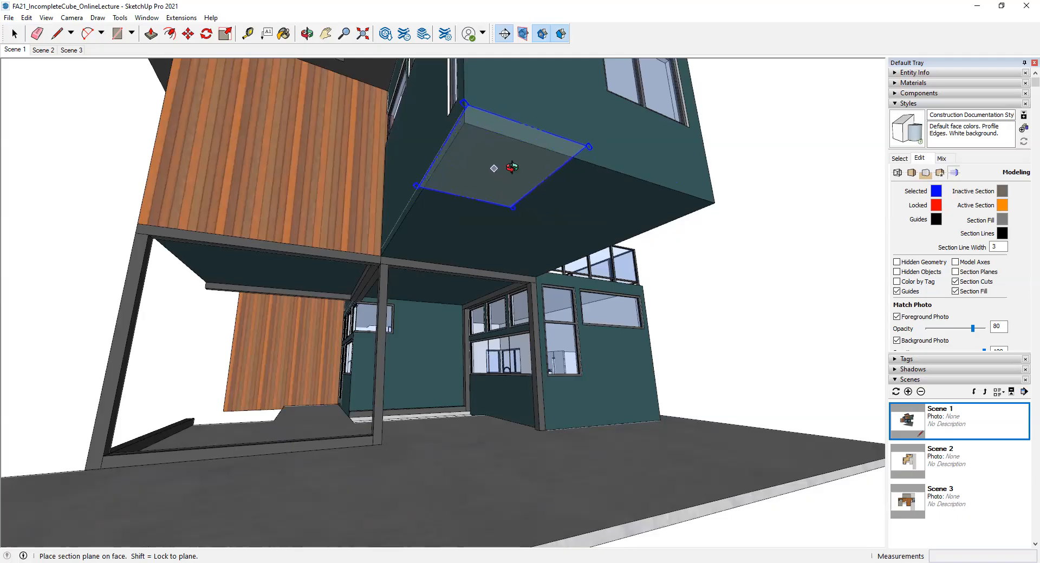
pyautogui.moveTo(511, 168); pyautogui.dragTo(500, 172, button='middle')
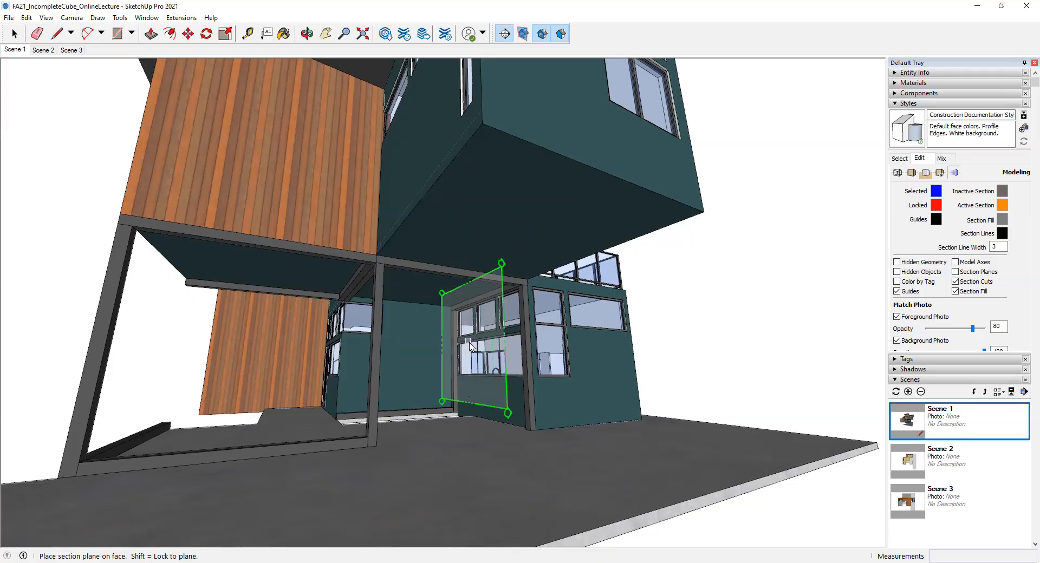
pyautogui.press('space')
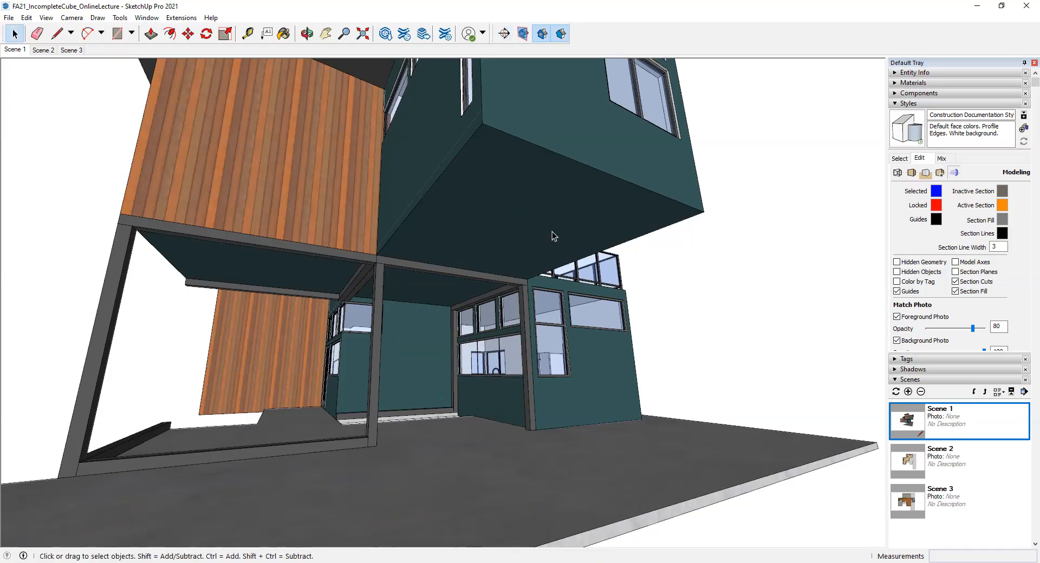
# Place a horizontal guide across the ground-floor exterior wall beside the terrace, offset upward from the wall's base edge
pyautogui.moveTo(539, 215); pyautogui.dragTo(293, 230, button='middle')
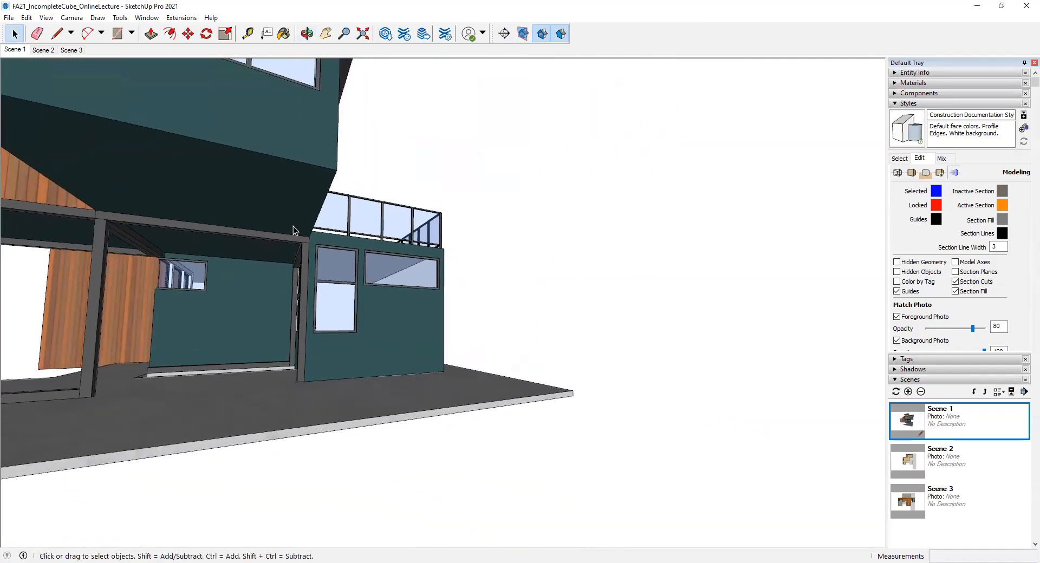
pyautogui.scroll(3, 348, 214)
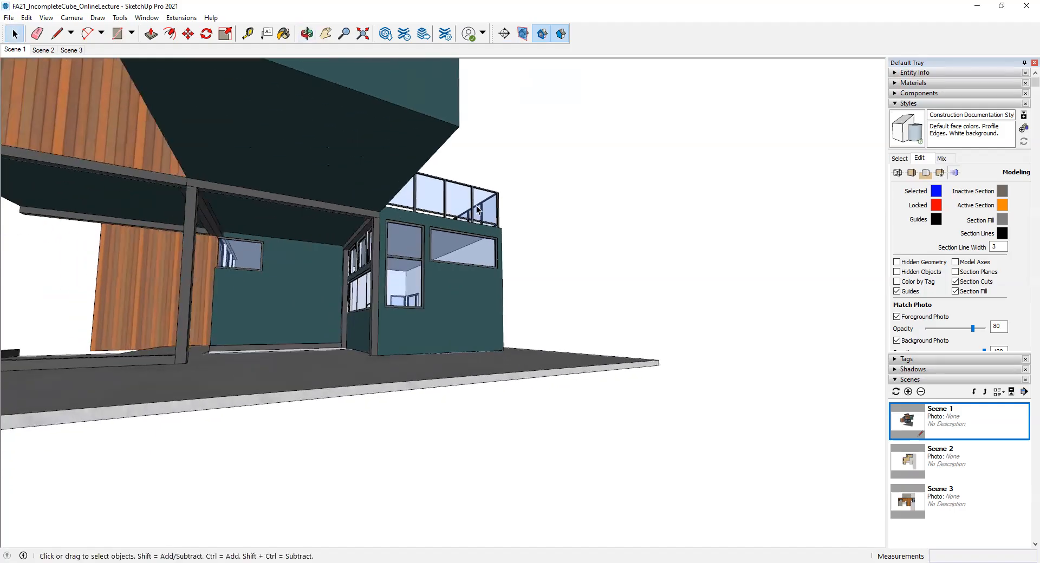
pyautogui.moveTo(457, 308); pyautogui.dragTo(405, 362, button='middle')
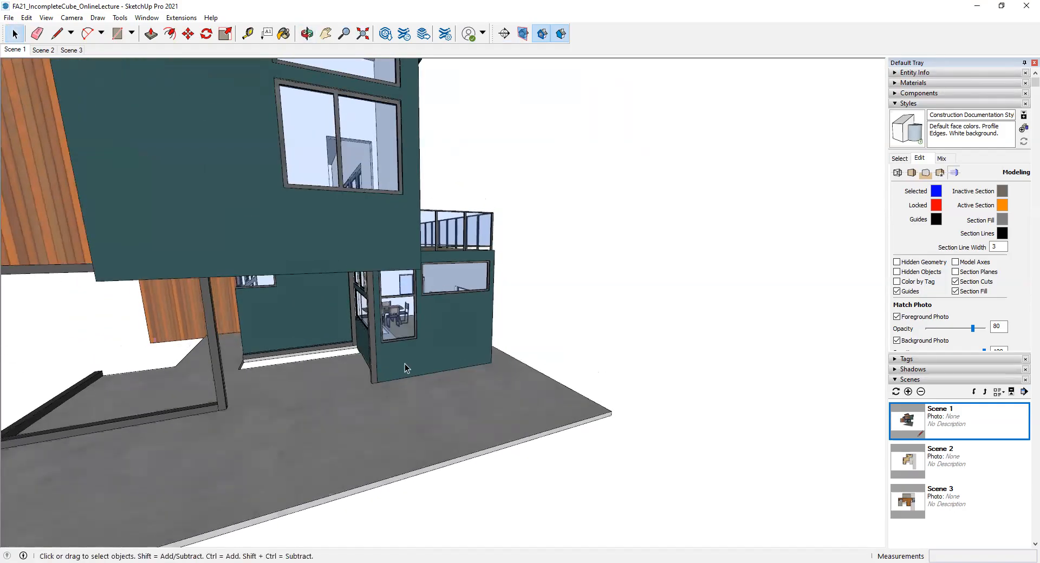
pyautogui.scroll(1, 407, 359)
pyautogui.press('t')
pyautogui.scroll(4, 414, 349)
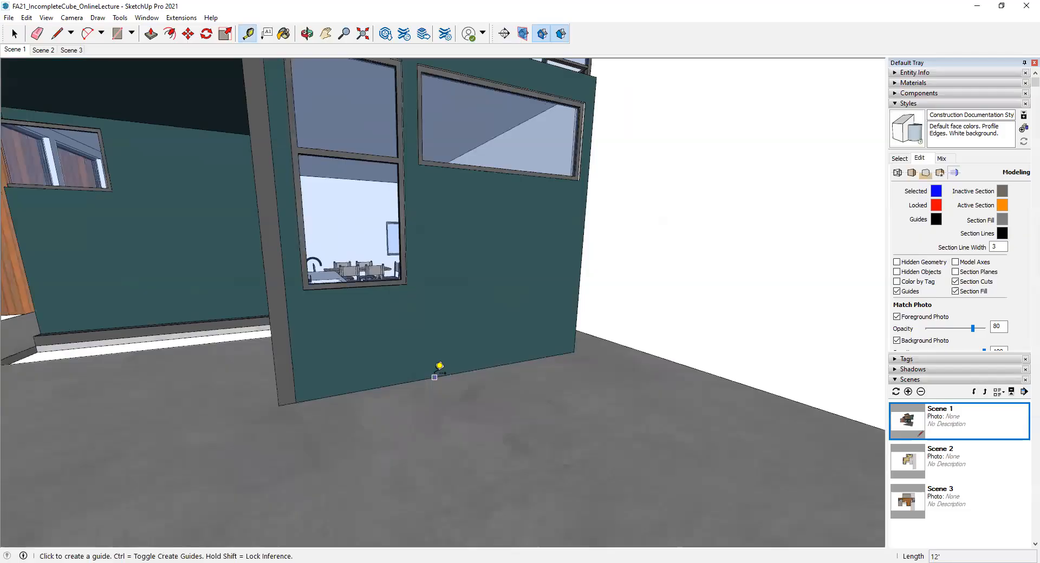
pyautogui.click(443, 375)
pyautogui.click(453, 297)
# Measure from the upper corner of the ground-floor wall straight down to the horizontal guide
pyautogui.moveTo(578, 179)
pyautogui.mouseDown(button='middle')
pyautogui.moveTo(548, 195)
pyautogui.moveTo(471, 198)
pyautogui.moveTo(245, 190)
pyautogui.moveTo(264, 175)
pyautogui.moveTo(254, 157)
pyautogui.moveTo(210, 103)
pyautogui.moveTo(184, 94)
pyautogui.mouseUp(button='middle')
pyautogui.click(244, 191)
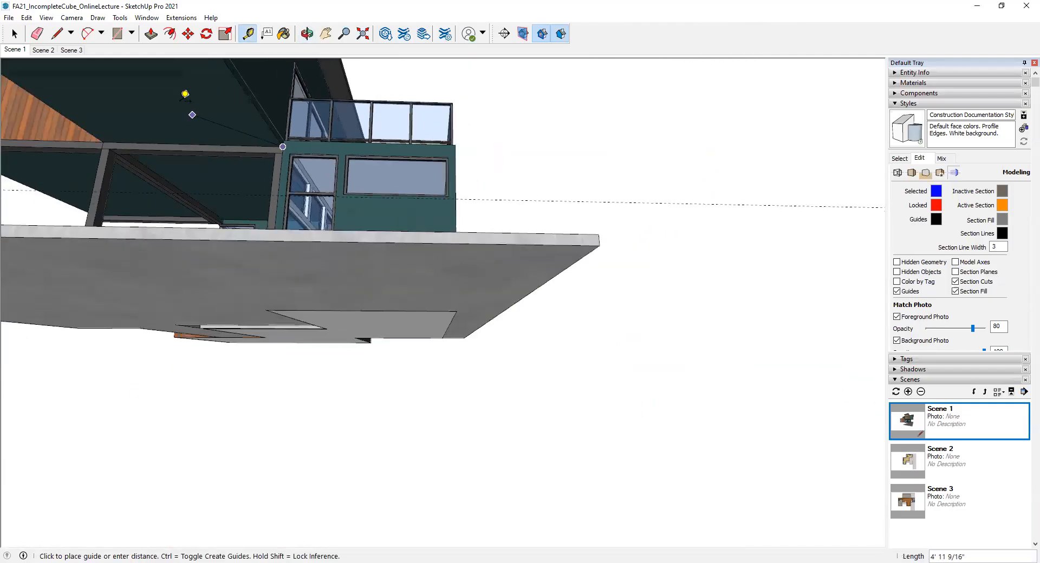
pyautogui.moveTo(306, 145); pyautogui.dragTo(294, 200, button='middle')
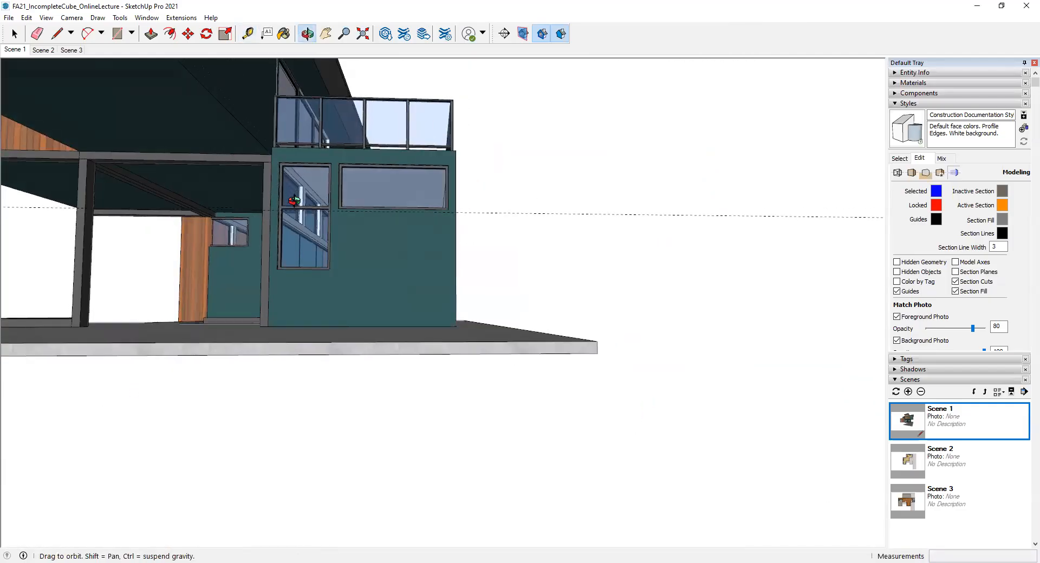
pyautogui.scroll(3, 273, 208)
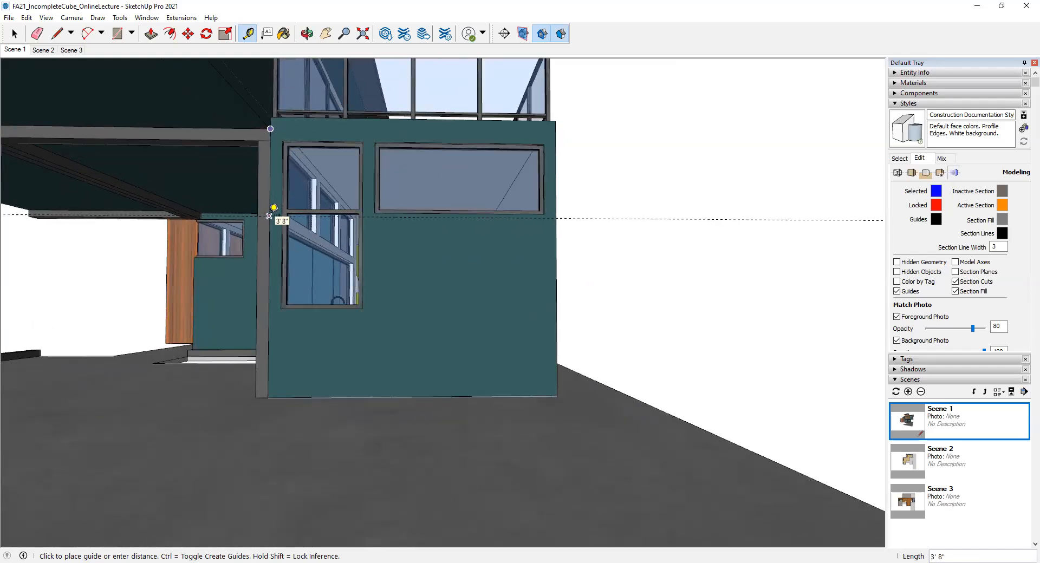
pyautogui.click(269, 217)
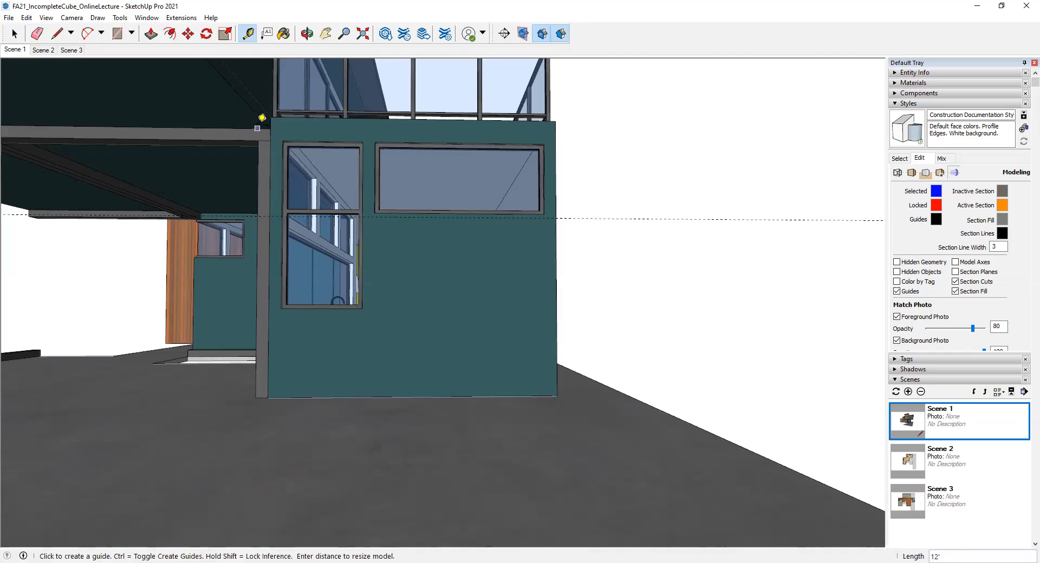
pyautogui.press('space')
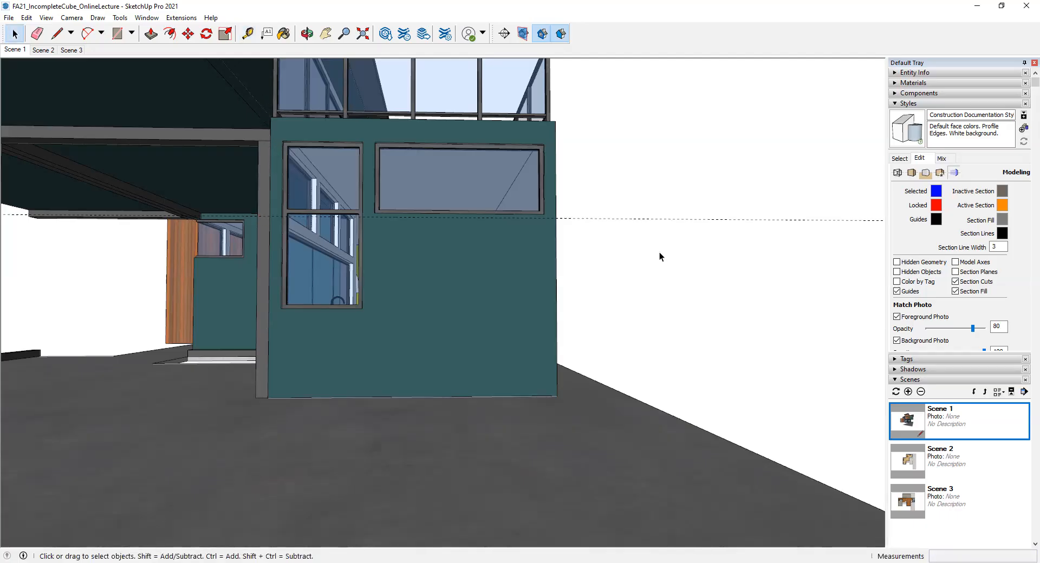
# Place a section plane on the underside of the overhanging upper floor, named RCP1 with symbol 3
pyautogui.scroll(-5, 542, 247)
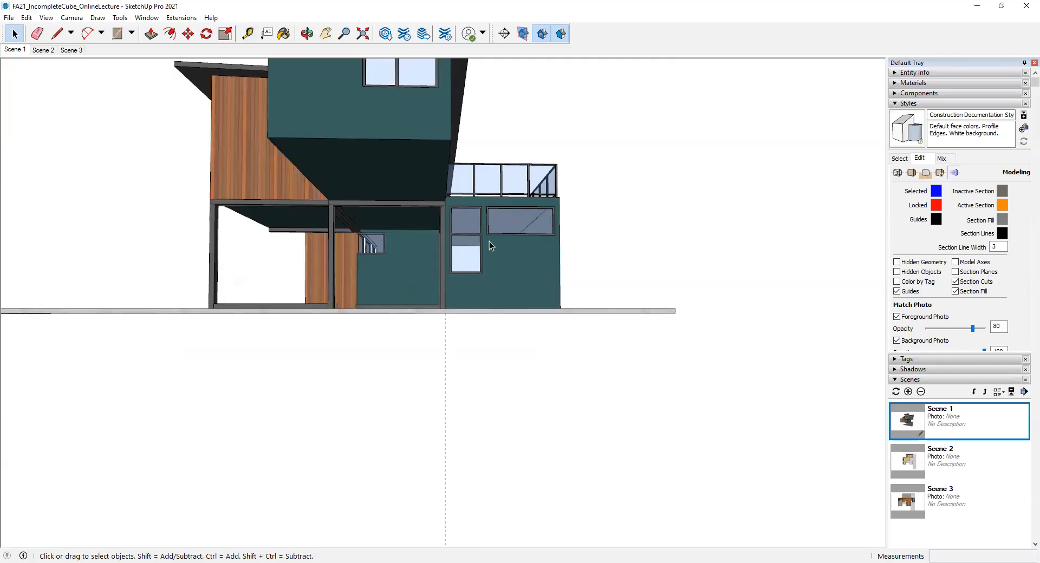
pyautogui.scroll(4, 391, 193)
pyautogui.click(504, 34)
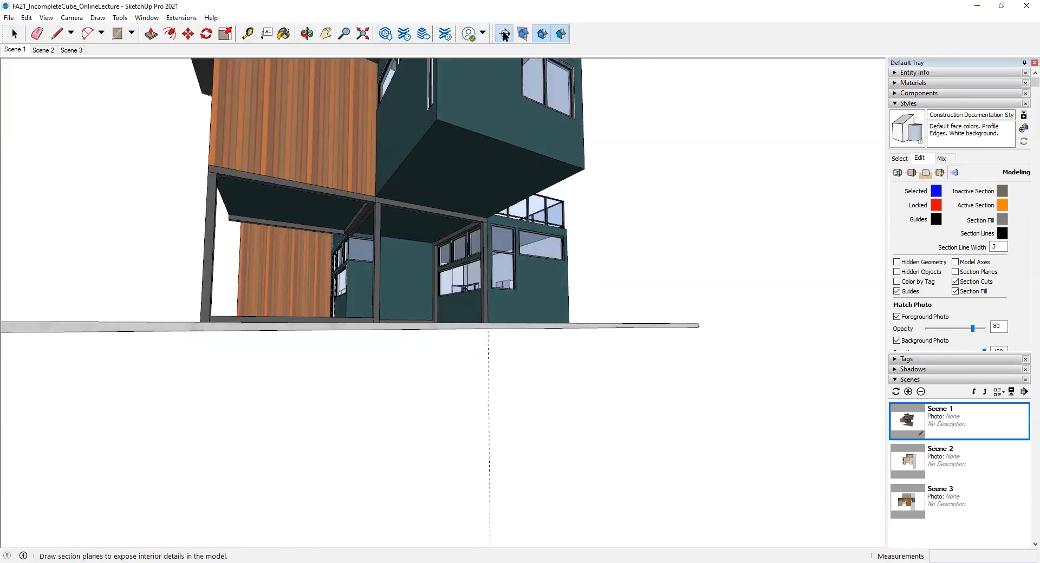
pyautogui.click(457, 167)
pyautogui.write('RCP1')
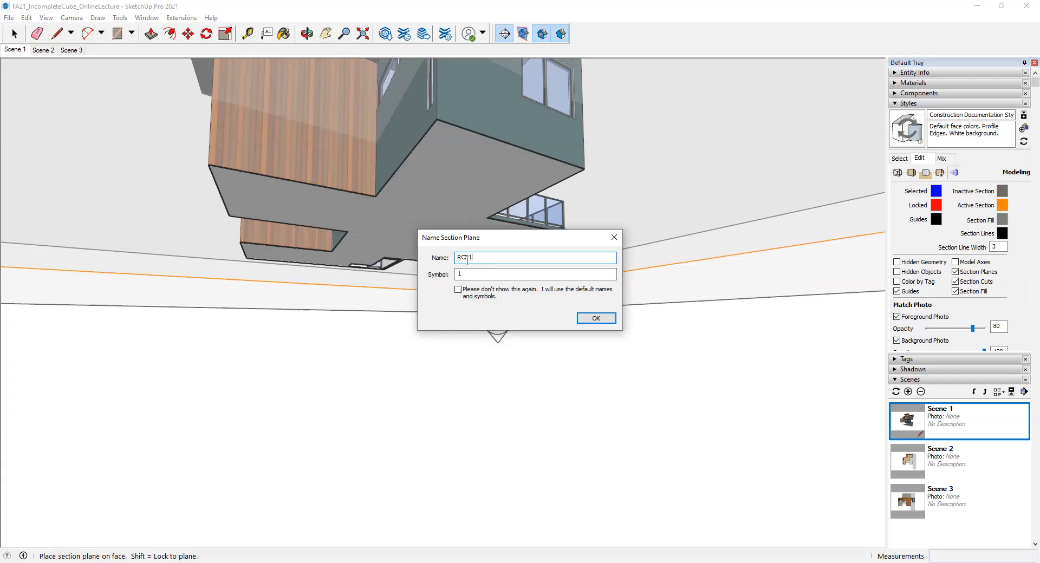
pyautogui.press('Tab')
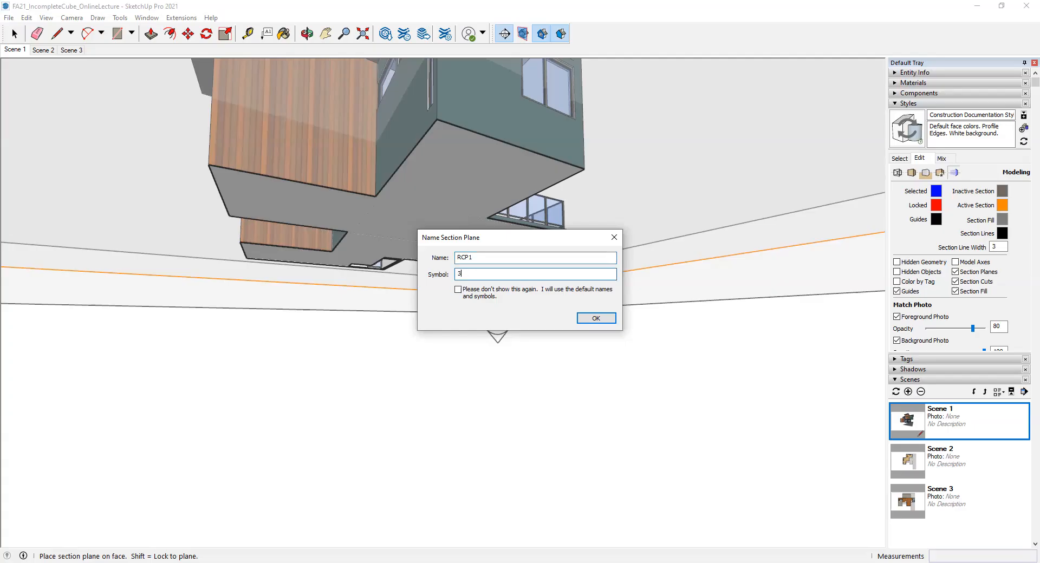
pyautogui.click(595, 319)
# Move section plane 3 down from the overhang's underside so that it cuts through the ground-floor walls and windows
pyautogui.scroll(-3, 483, 239)
pyautogui.scroll(6, 509, 314)
pyautogui.moveTo(499, 268); pyautogui.dragTo(447, 262, button='middle')
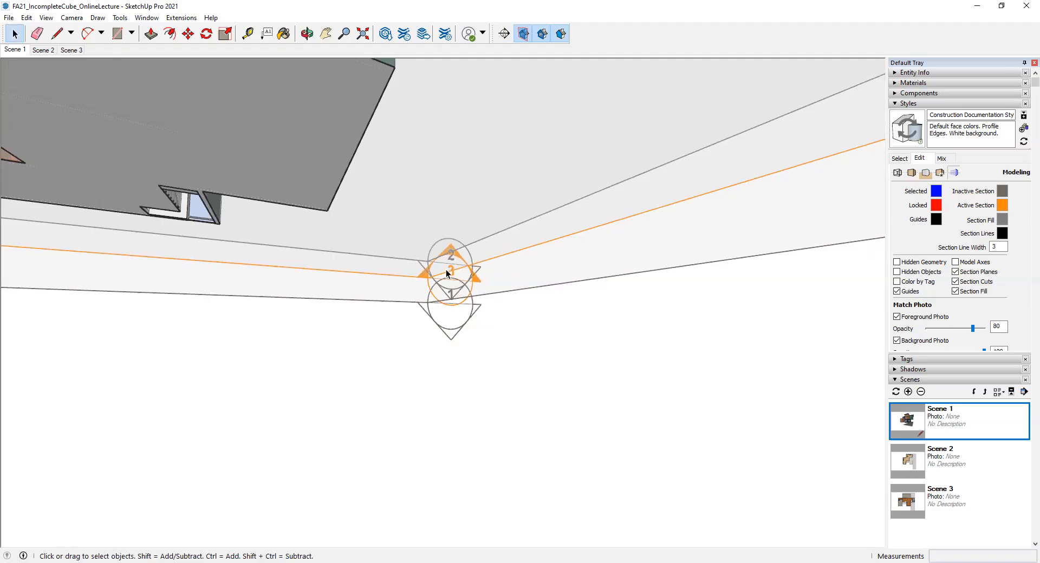
pyautogui.click(405, 275)
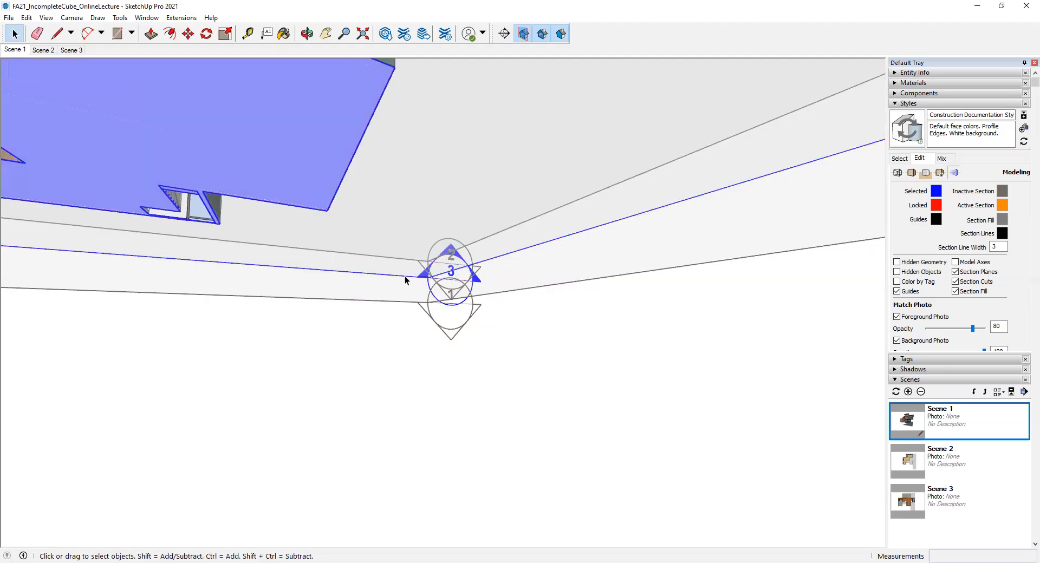
pyautogui.scroll(-2, 405, 277)
pyautogui.press('m')
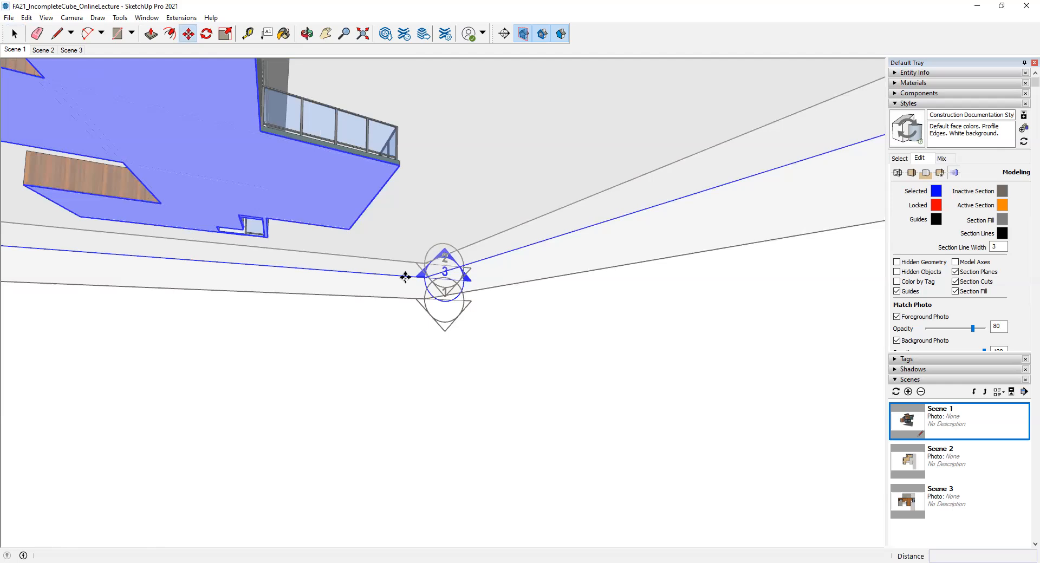
pyautogui.click(405, 279)
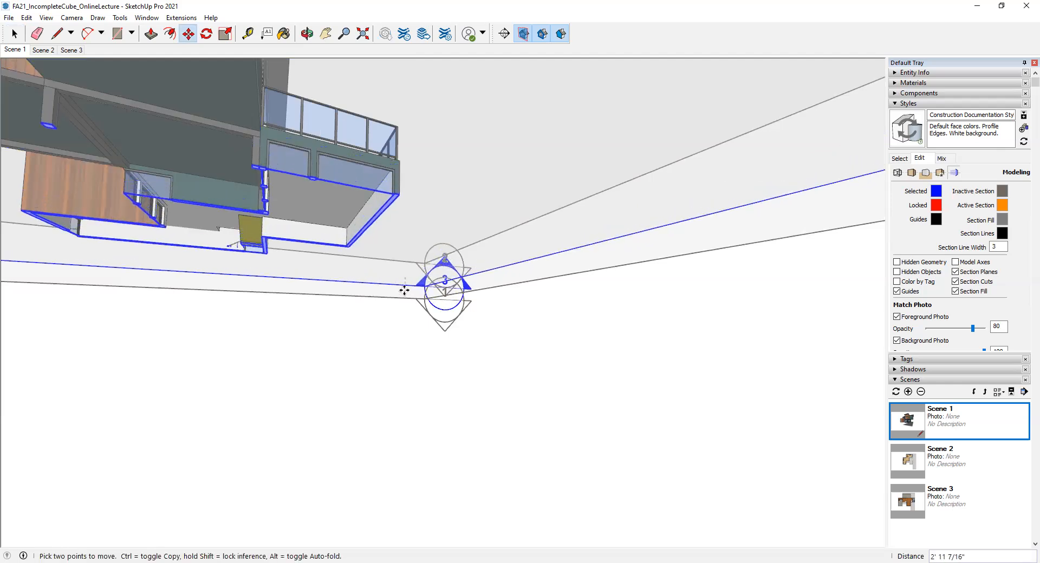
# Move the upward-facing section plane 3 up 3'8" along the blue axis
pyautogui.write("3'8")
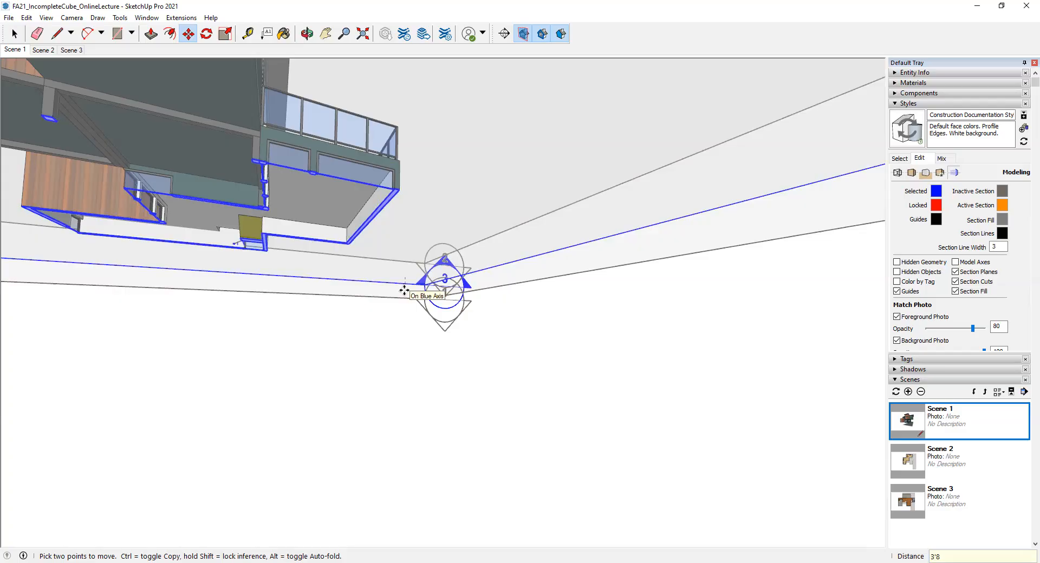
pyautogui.press('Return')
pyautogui.press('space')
pyautogui.click(393, 299)
pyautogui.scroll(-5, 392, 325)
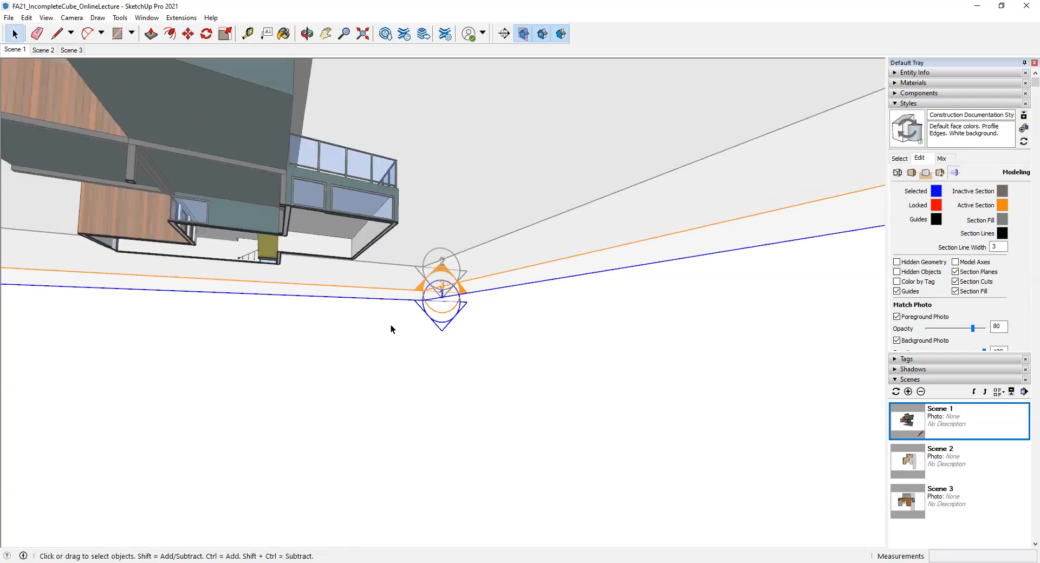
# Hide the section planes and switch the camera to the Bottom standard view
pyautogui.keyDown('shift'); pyautogui.moveTo(336, 297); pyautogui.dragTo(380, 267, button='middle'); pyautogui.keyUp('shift')
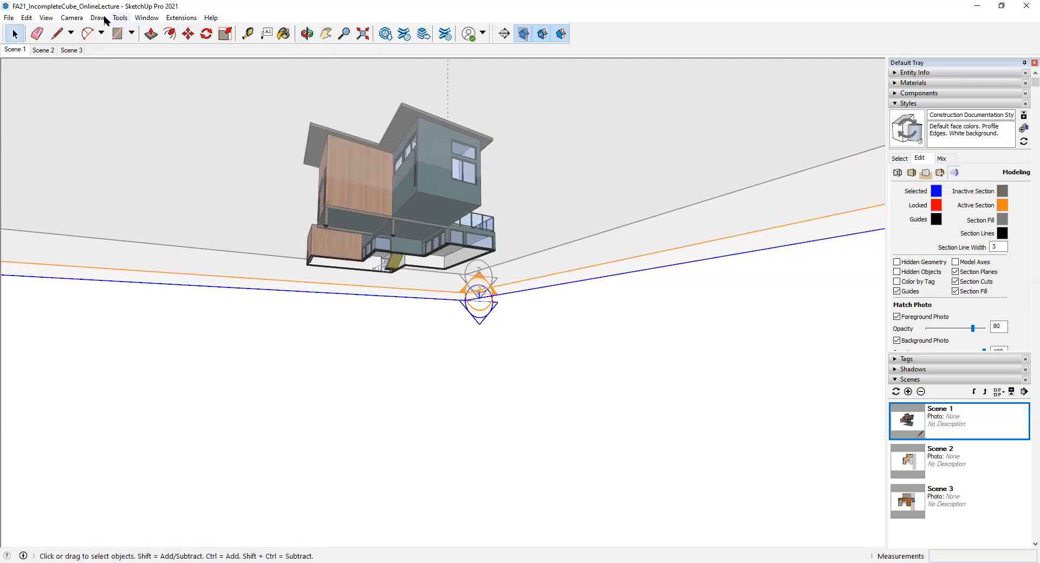
pyautogui.click(523, 34)
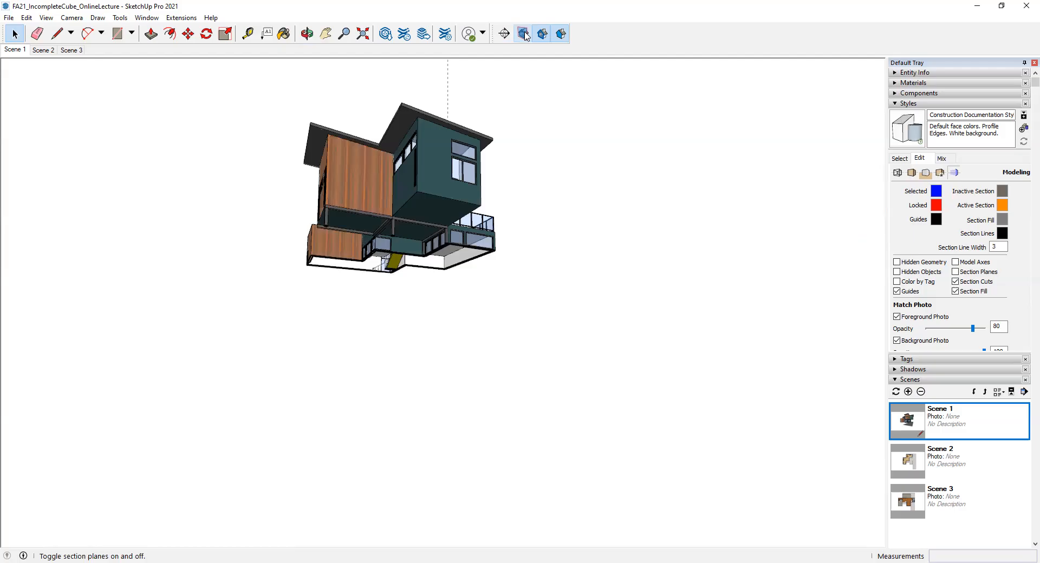
pyautogui.click(72, 19)
pyautogui.moveTo(89, 55)
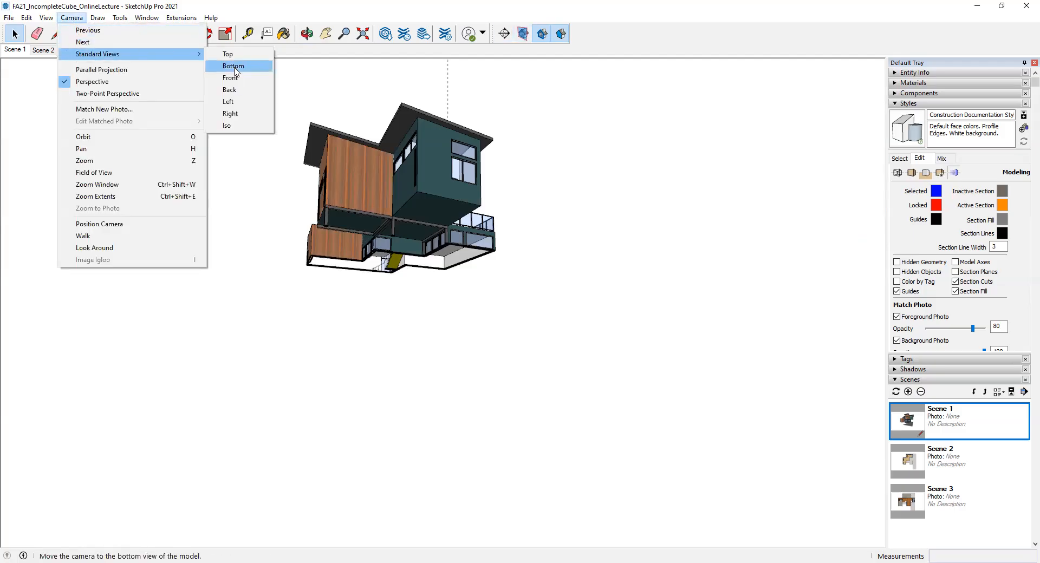
pyautogui.click(233, 66)
pyautogui.scroll(3, 548, 321)
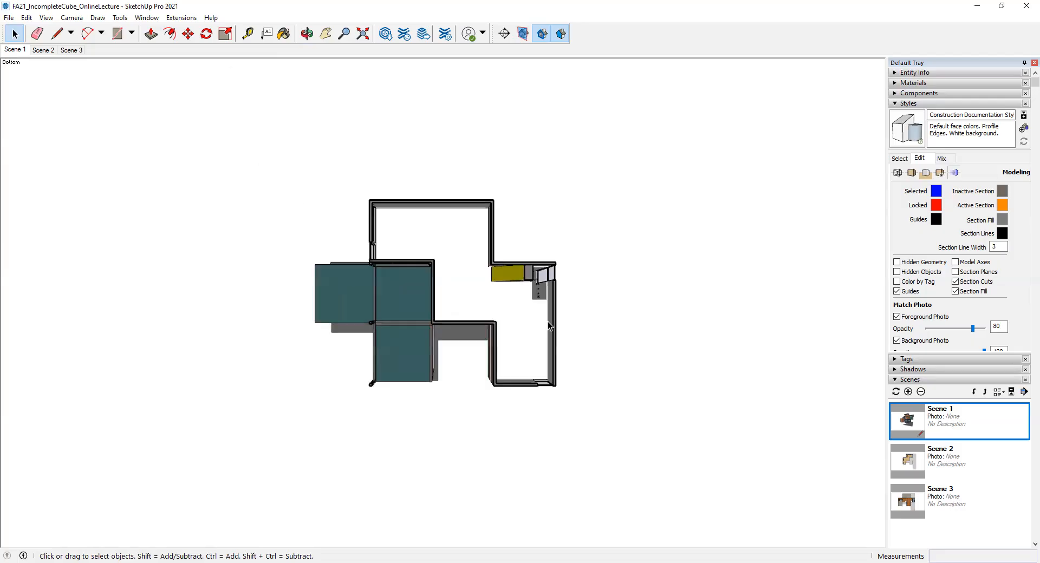
# Set the camera to parallel projection and examine the cut floor layout from below
pyautogui.click(72, 18)
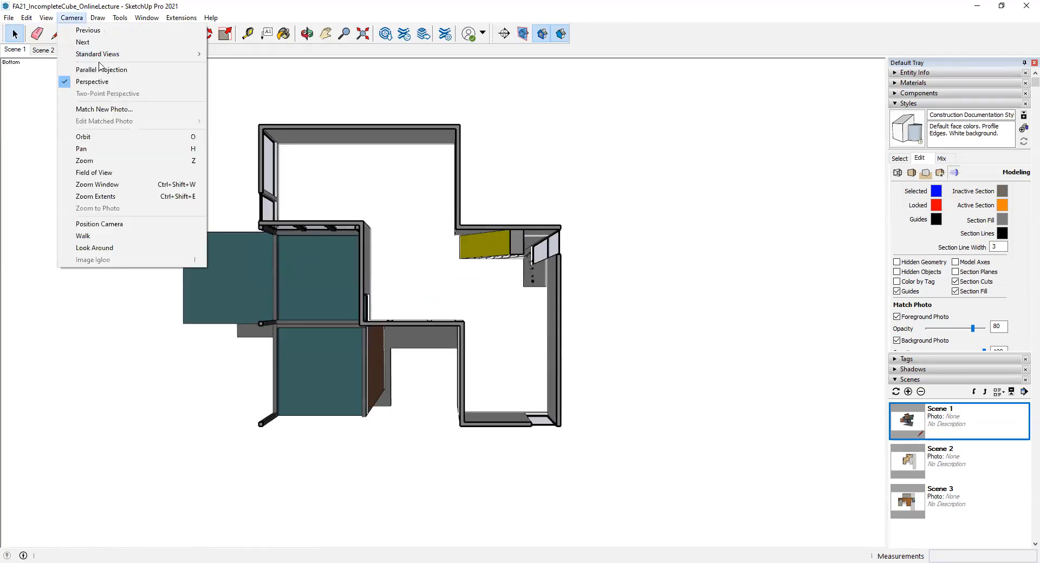
pyautogui.click(101, 70)
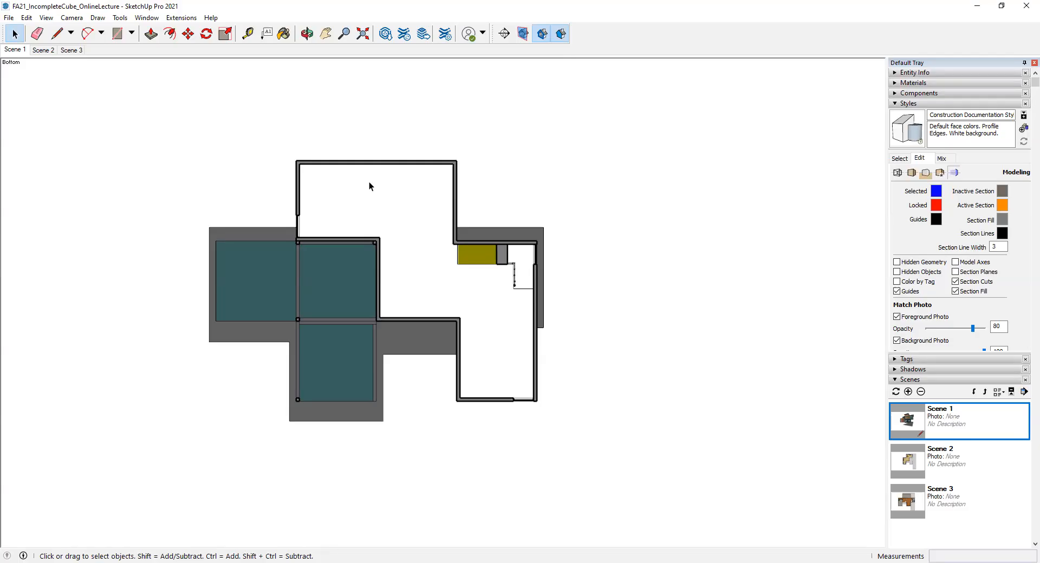
pyautogui.scroll(4, 352, 206)
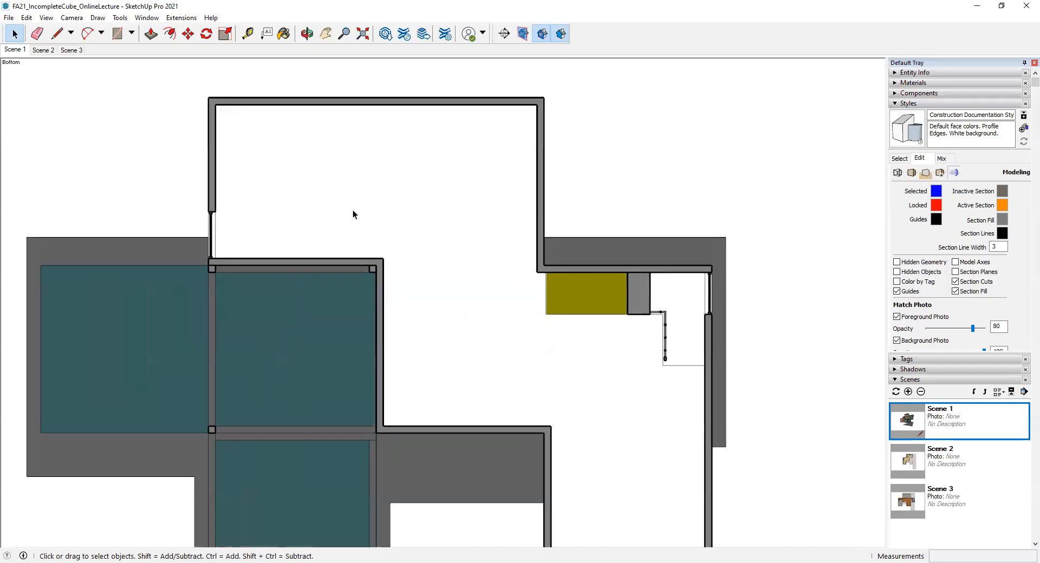
pyautogui.scroll(-2, 352, 210)
pyautogui.scroll(-1, 379, 276)
pyautogui.scroll(2, 420, 300)
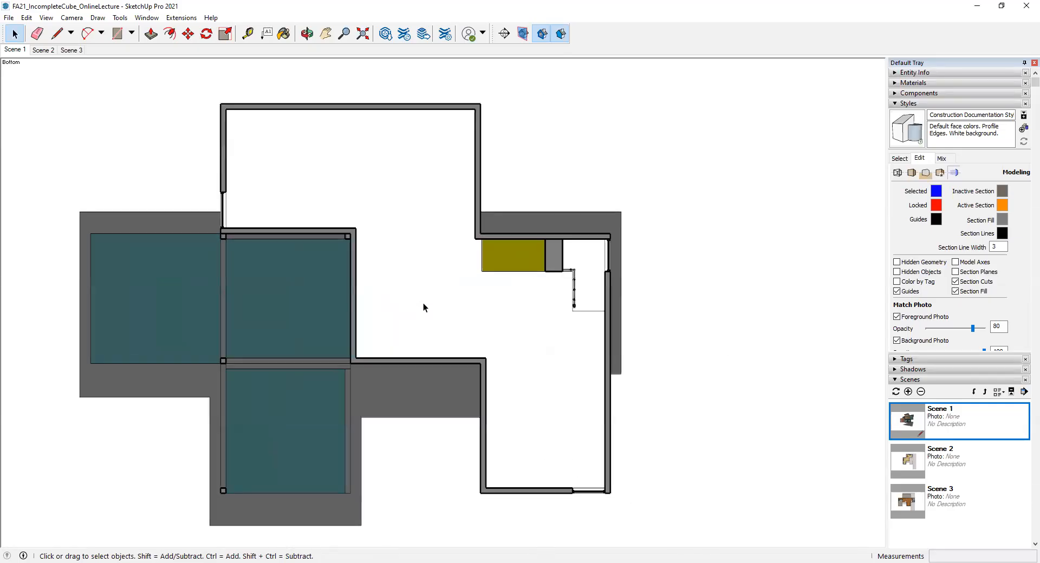
pyautogui.scroll(1, 424, 303)
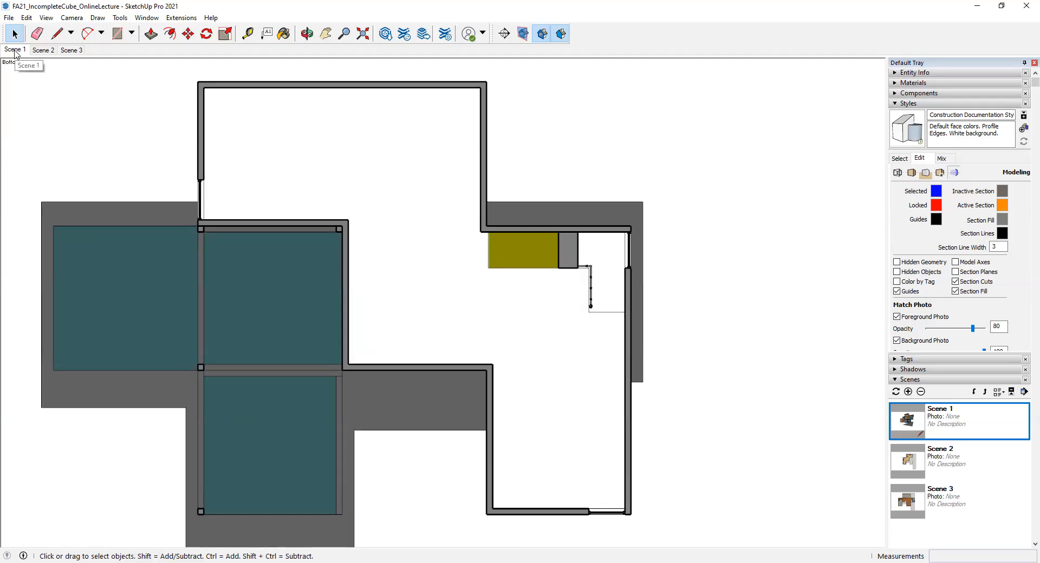
# Look at Scene 3, then return to Scene 1 and display the section planes around the house
pyautogui.click(70, 50)
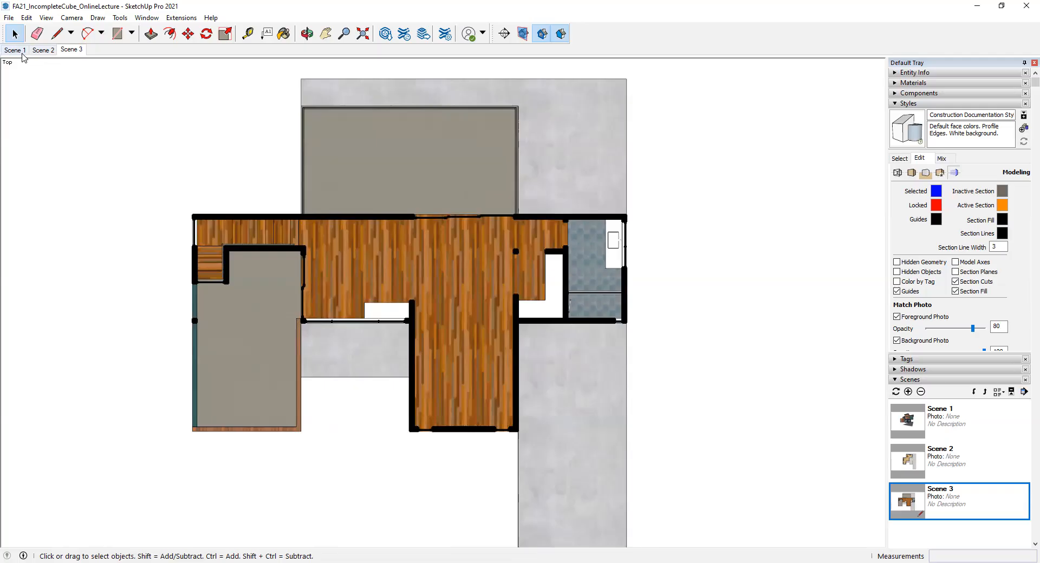
pyautogui.click(16, 51)
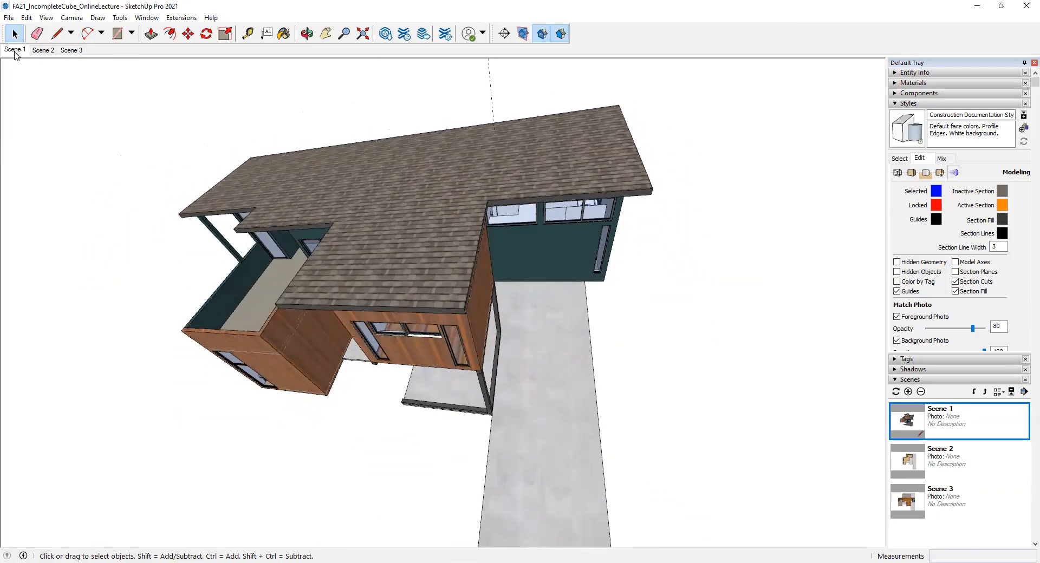
pyautogui.click(523, 34)
pyautogui.scroll(-5, 464, 256)
pyautogui.moveTo(517, 252); pyautogui.dragTo(573, 285, button='middle')
pyautogui.scroll(2, 387, 252)
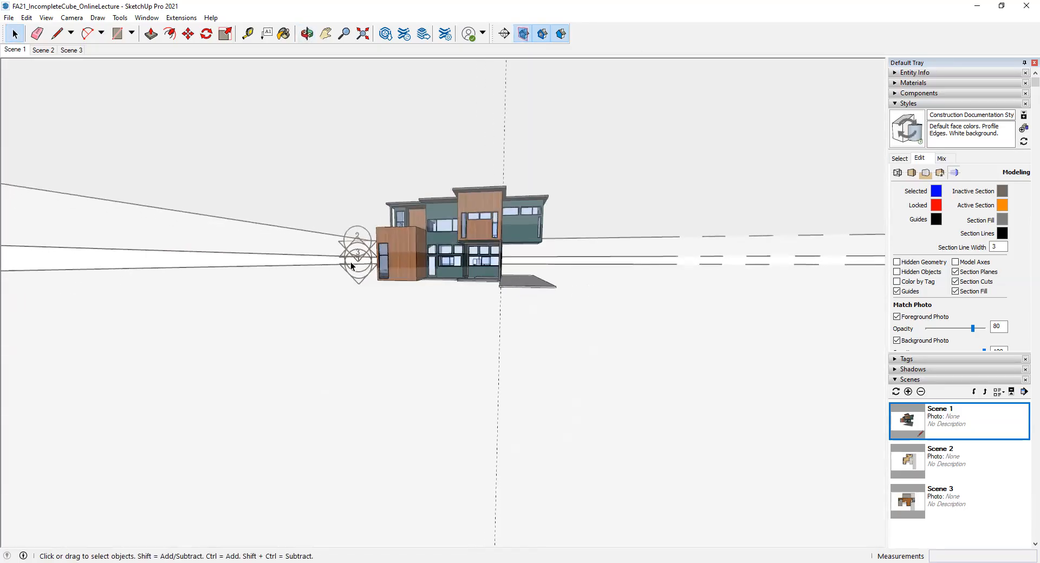
# Activate section plane 3, the one between planes 1 and 2, in Scene 1
pyautogui.click(327, 252)
pyautogui.scroll(3, 297, 255)
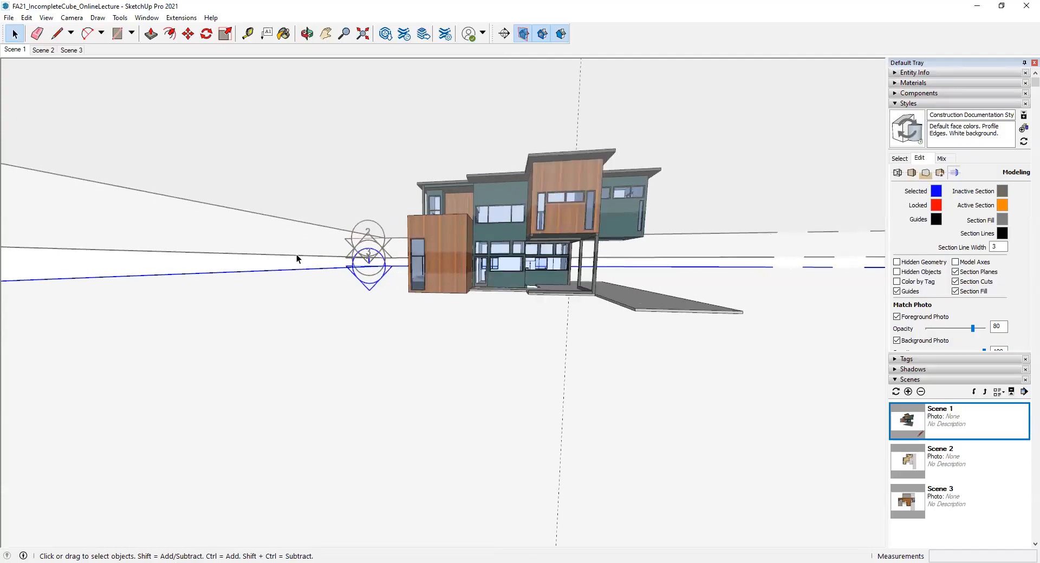
pyautogui.moveTo(299, 252)
pyautogui.keyDown('shift'); pyautogui.mouseDown(button='middle')
pyautogui.moveTo(323, 264)
pyautogui.moveTo(312, 263)
pyautogui.mouseUp(button='middle'); pyautogui.keyUp('shift')
pyautogui.click(303, 238)
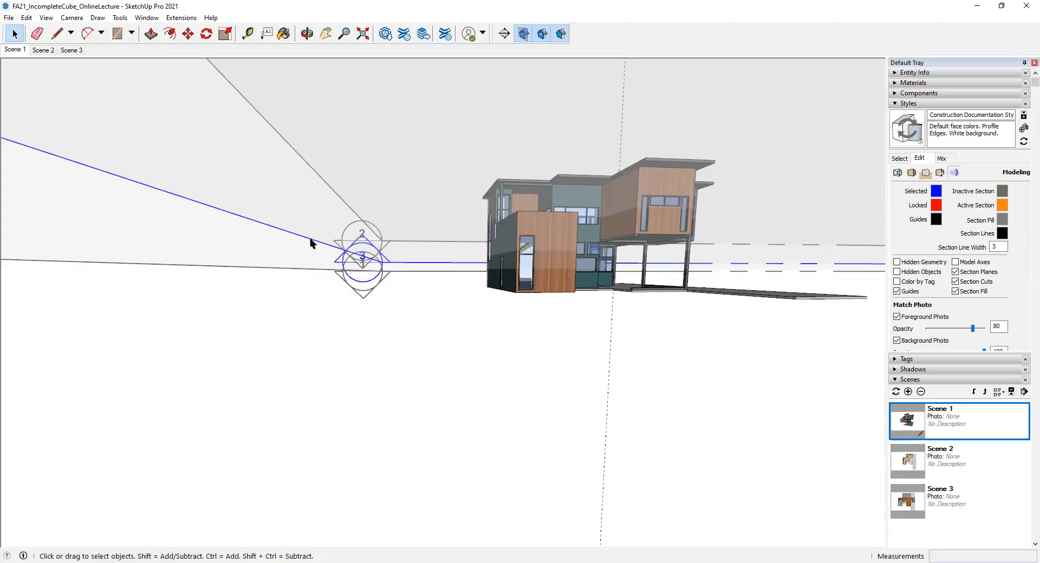
pyautogui.doubleClick(310, 243)
# Examine the cut walls and stairs from beneath the house with nothing selected
pyautogui.moveTo(440, 250); pyautogui.dragTo(402, 76, button='middle')
pyautogui.scroll(6, 431, 268)
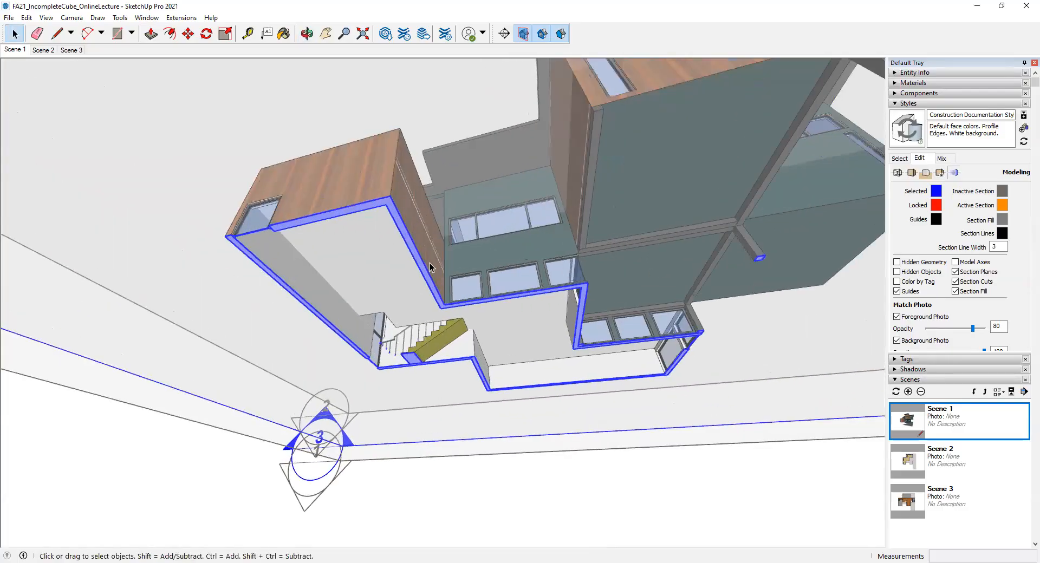
pyautogui.click(465, 513)
pyautogui.moveTo(425, 297); pyautogui.dragTo(424, 209, button='middle')
pyautogui.scroll(5, 385, 180)
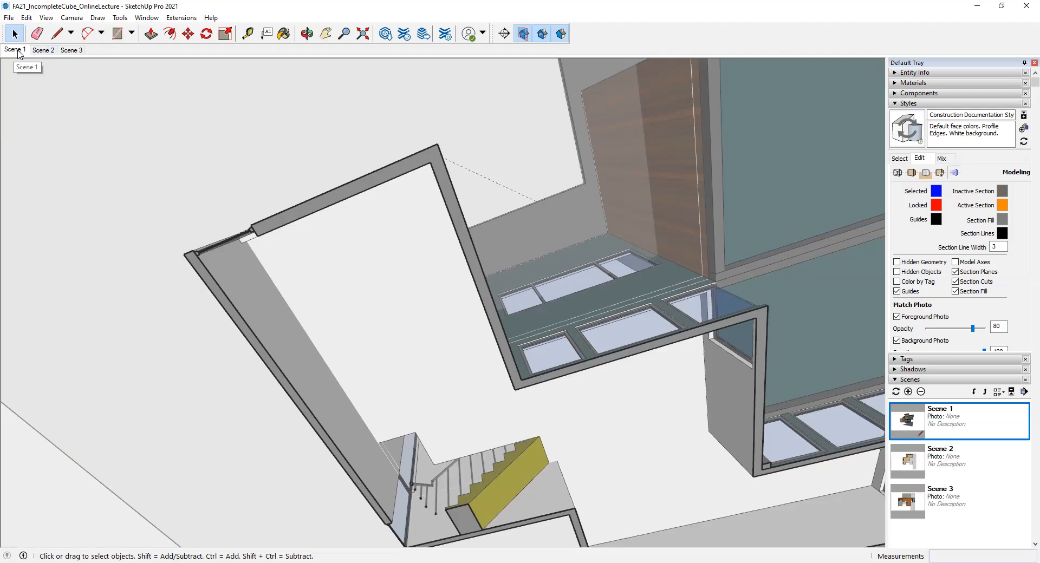
# Compare the section fill color used in Scenes 1, 2 and 3
pyautogui.click(42, 50)
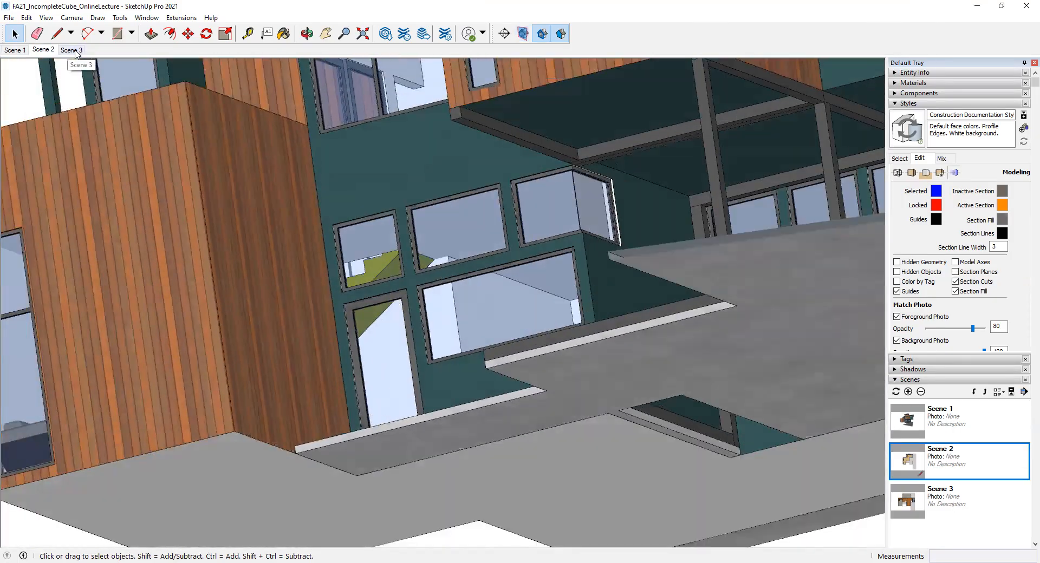
pyautogui.click(74, 50)
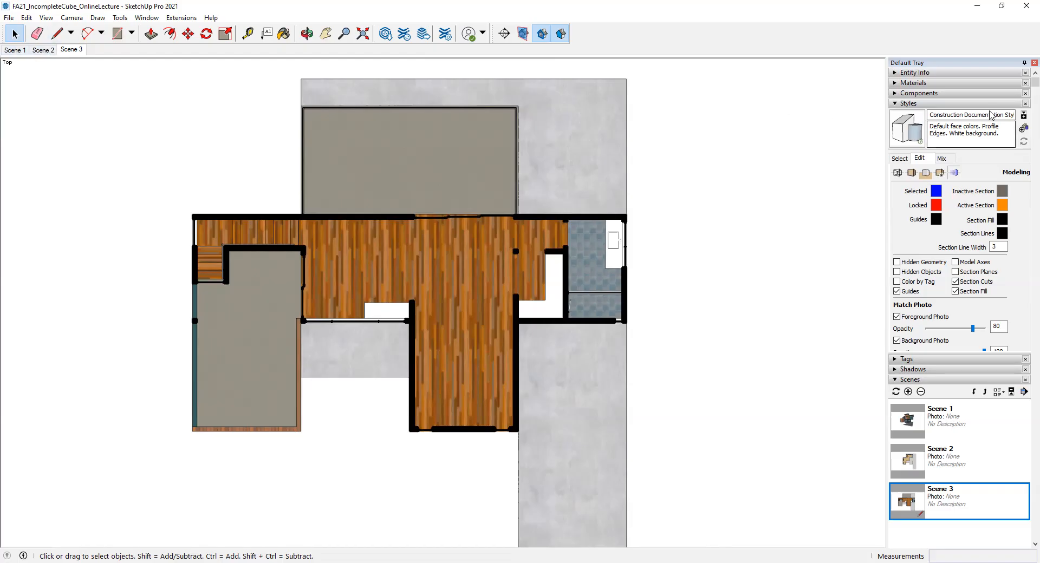
pyautogui.click(9, 51)
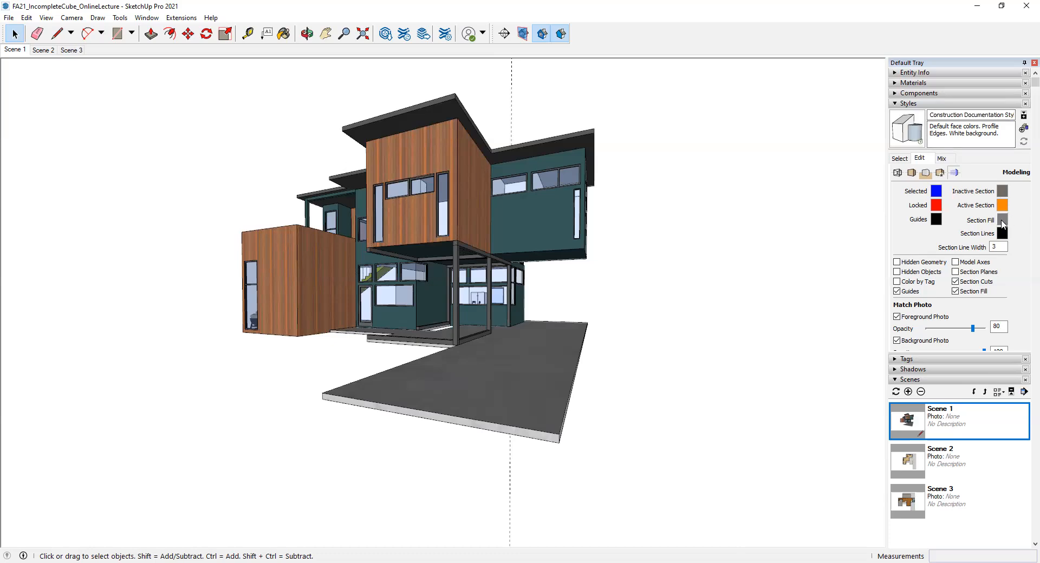
pyautogui.click(49, 54)
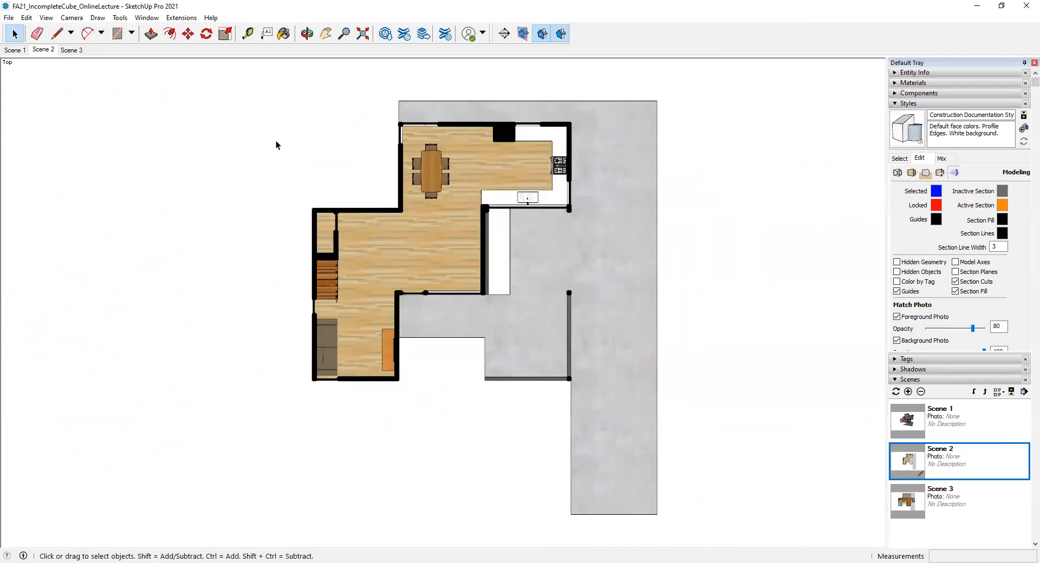
# Starting from Scene 3, display the section planes and make section plane 3 the active cut
pyautogui.click(71, 50)
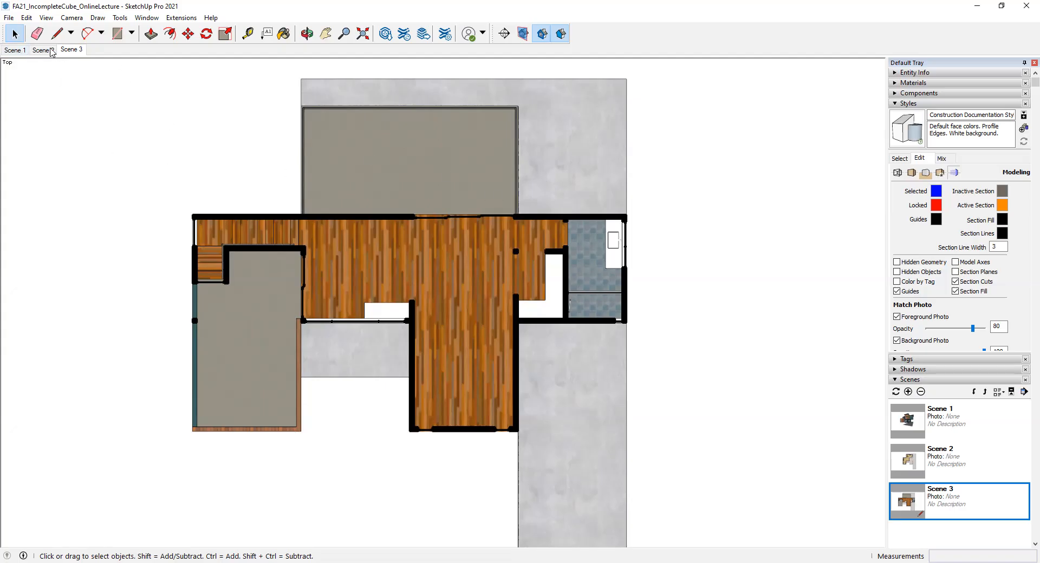
pyautogui.scroll(-2, 174, 131)
pyautogui.keyDown('shift'); pyautogui.moveTo(174, 131); pyautogui.dragTo(323, 209, button='middle'); pyautogui.keyUp('shift')
pyautogui.scroll(-1, 434, 161)
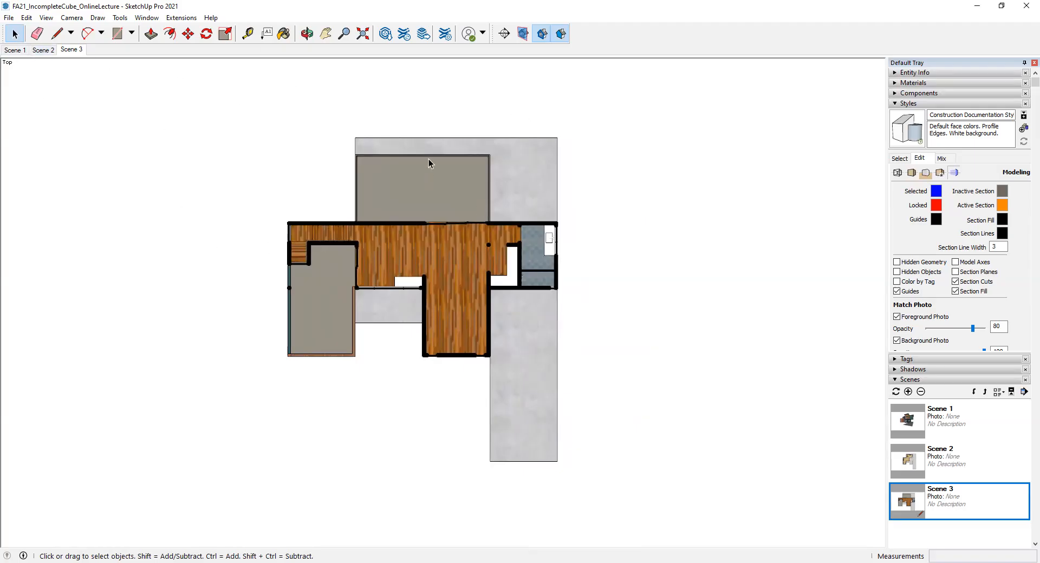
pyautogui.keyDown('shift'); pyautogui.moveTo(338, 204); pyautogui.dragTo(399, 203, button='middle'); pyautogui.keyUp('shift')
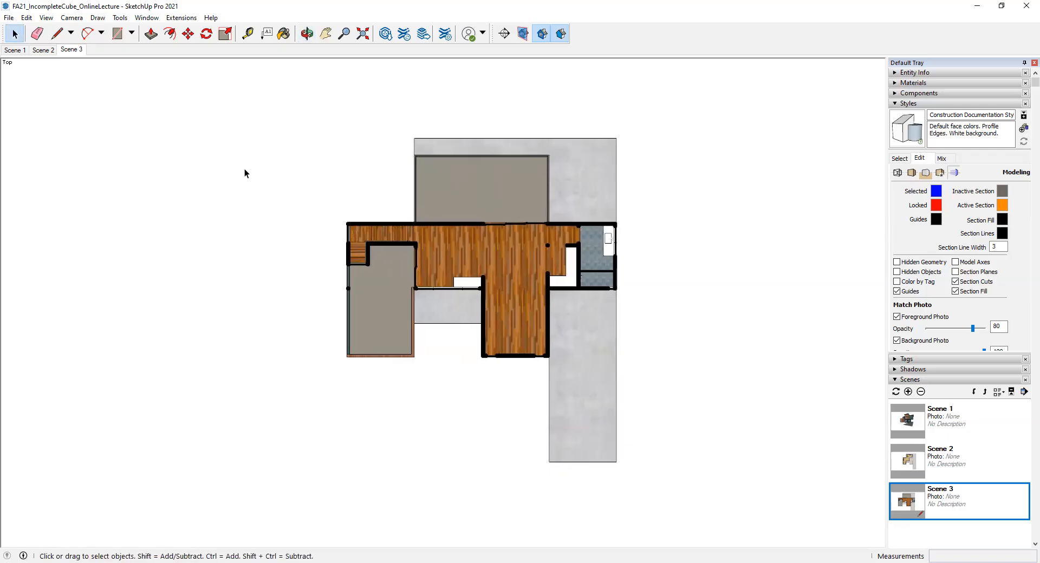
pyautogui.moveTo(335, 220); pyautogui.dragTo(363, 268, button='middle')
pyautogui.click(522, 34)
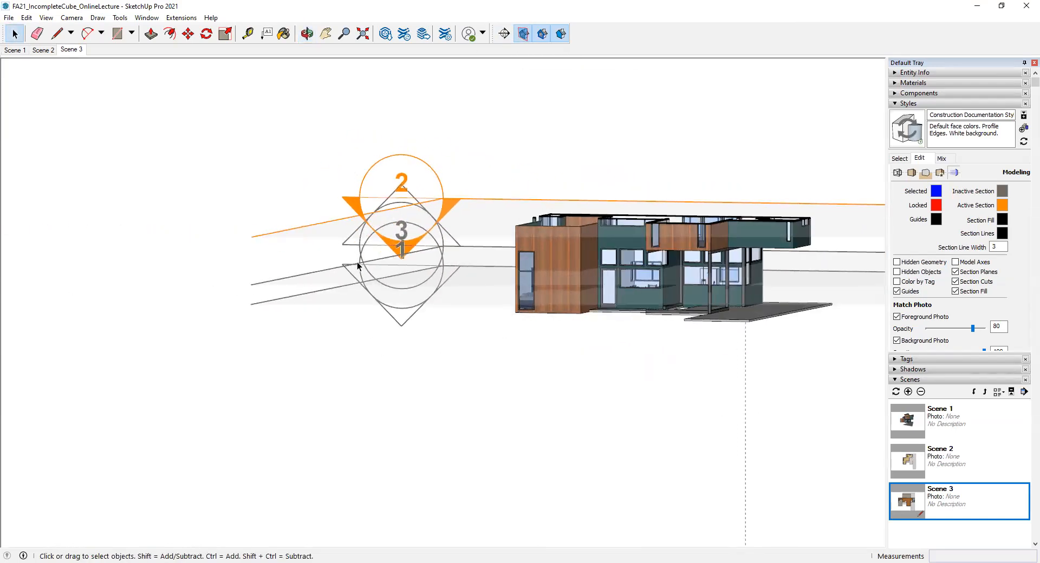
pyautogui.doubleClick(363, 262)
pyautogui.moveTo(365, 262); pyautogui.dragTo(443, 294, button='middle')
pyautogui.moveTo(193, 178); pyautogui.dragTo(68, 44, button='middle')
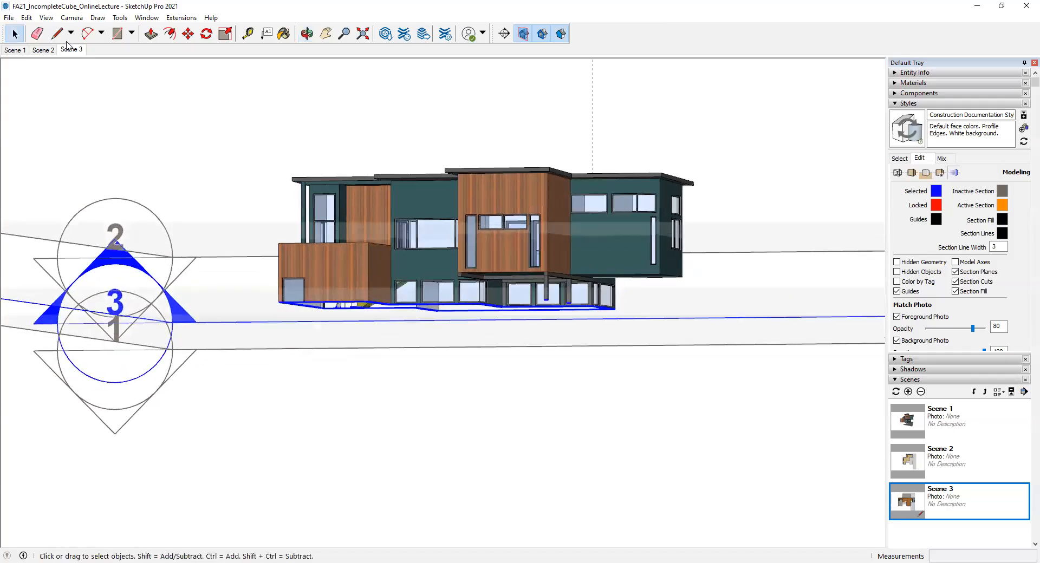
# Switch the camera to the Bottom standard view and hide the section planes
pyautogui.click(70, 50)
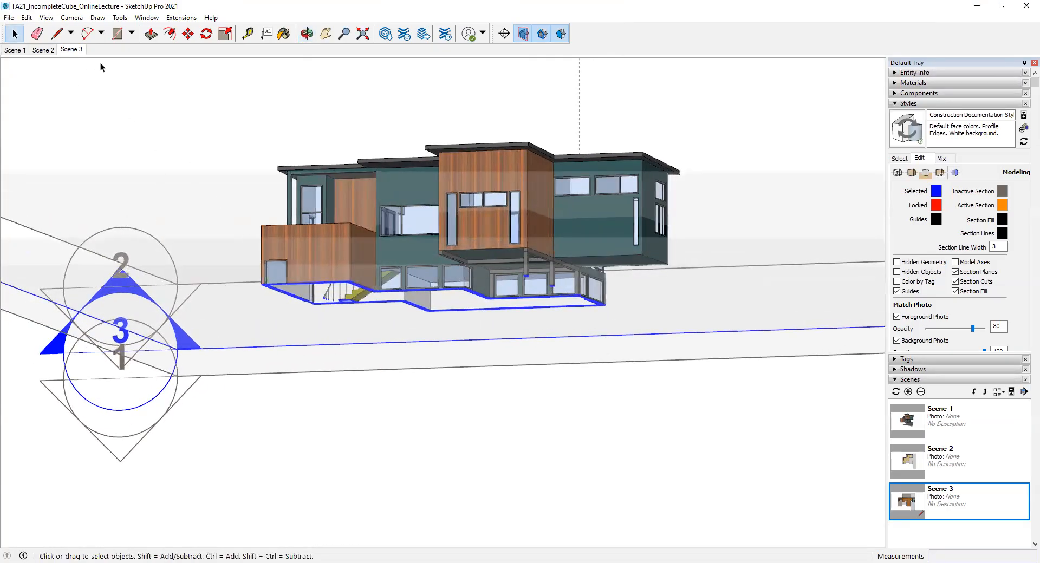
pyautogui.click(71, 17)
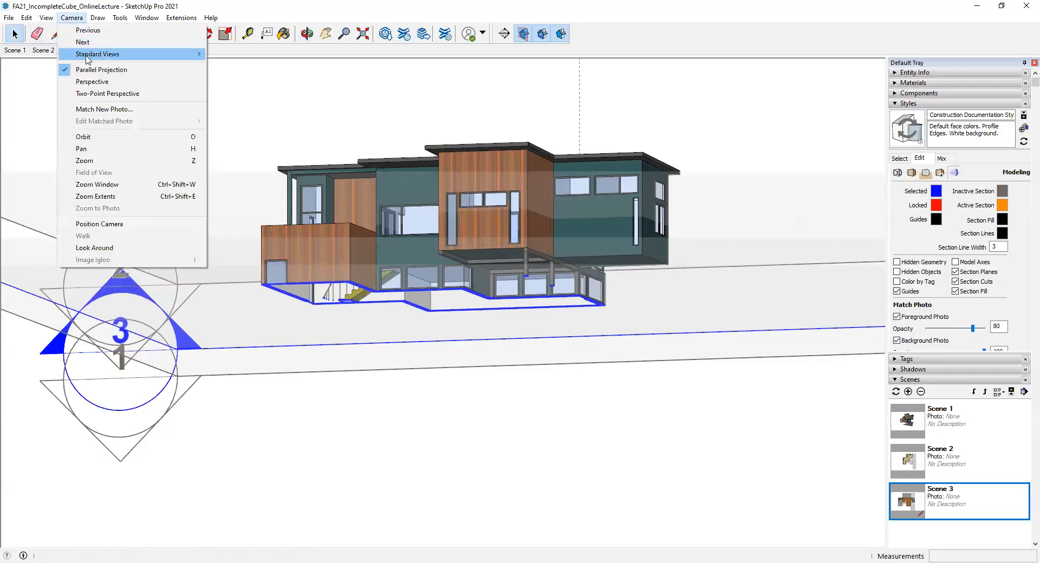
pyautogui.moveTo(118, 54)
pyautogui.click(223, 64)
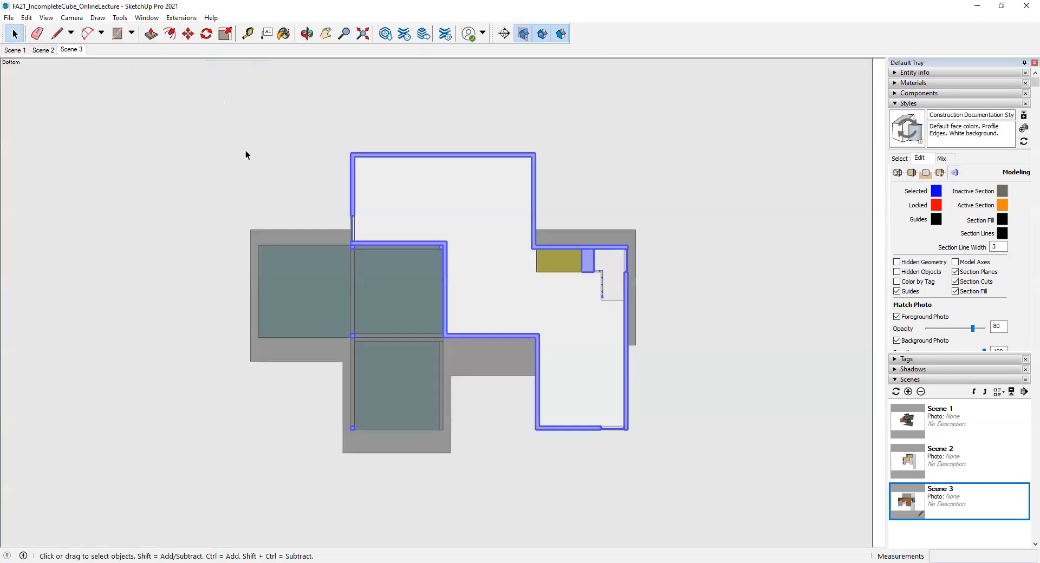
pyautogui.click(523, 34)
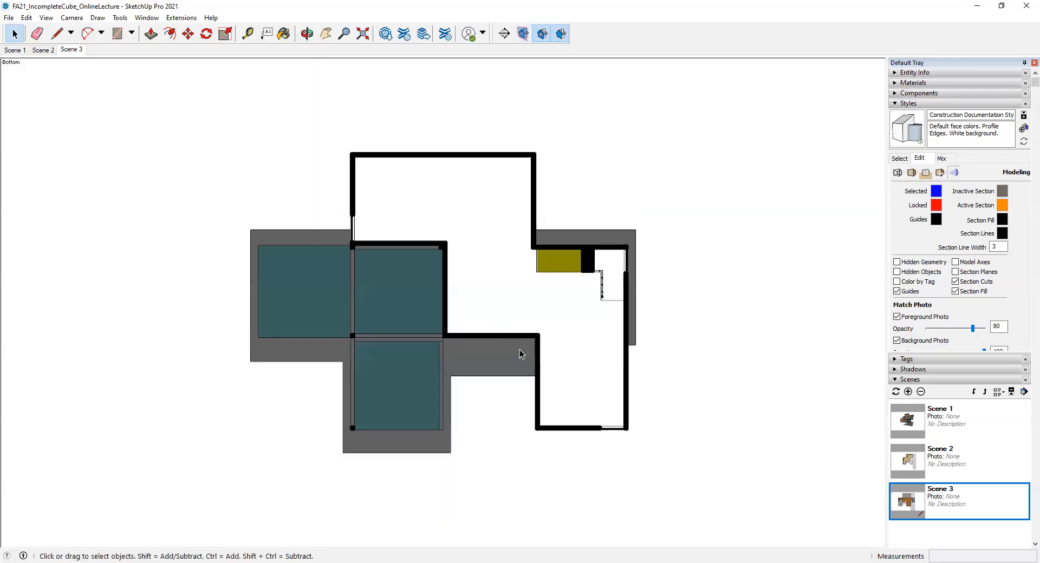
# Frame the black-filled plan from below and save the view as a new scene
pyautogui.scroll(2, 504, 341)
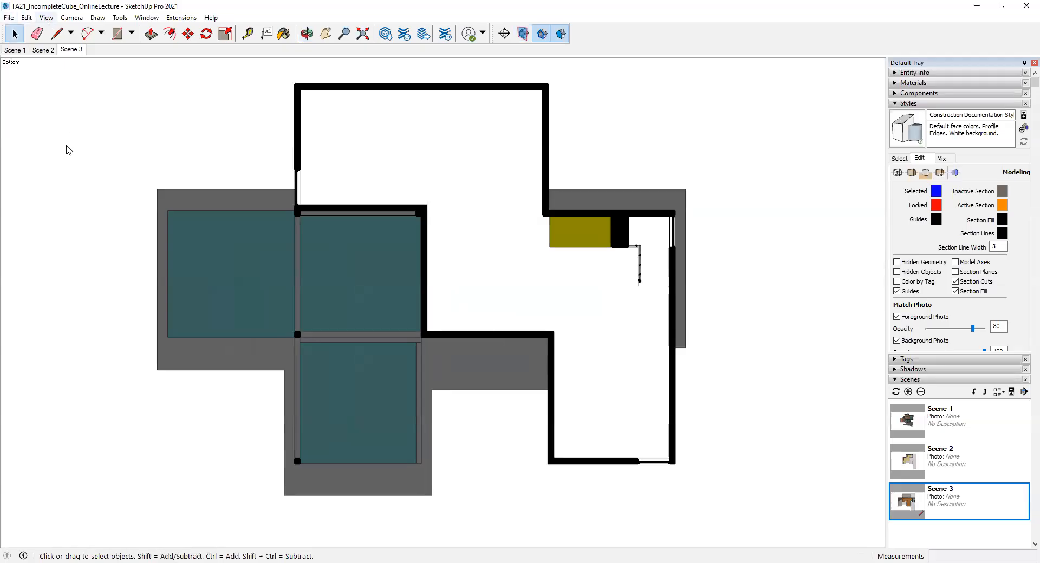
pyautogui.hotkey('alt', 'v')
pyautogui.moveTo(83, 218)
pyautogui.click(160, 212)
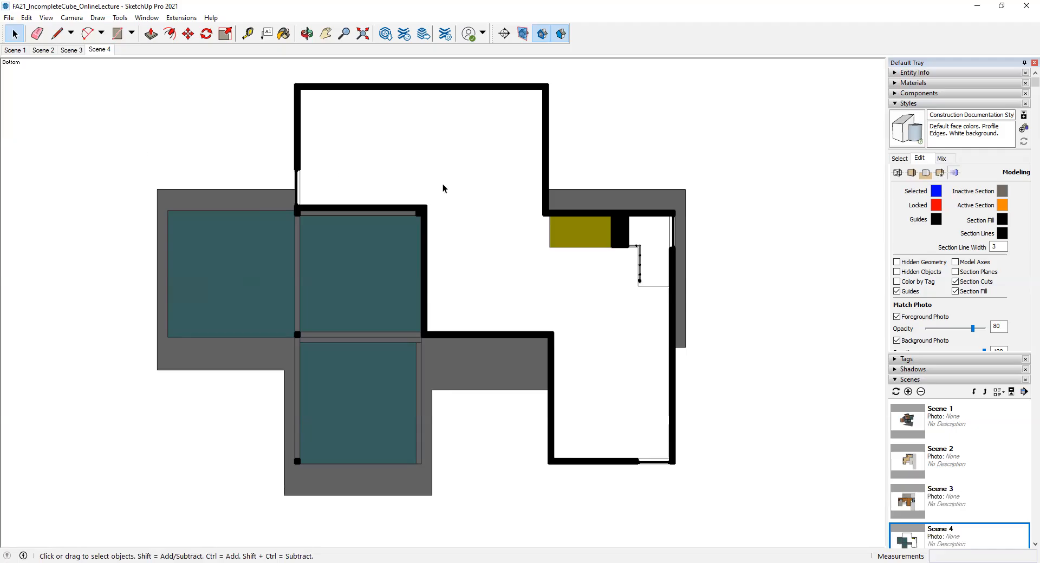
# Examine the cut house from a low angle to see the open underside of its ground floor
pyautogui.scroll(-4, 445, 188)
pyautogui.moveTo(448, 187); pyautogui.dragTo(92, 289, button='middle')
pyautogui.moveTo(746, 251); pyautogui.dragTo(281, 194, button='middle')
pyautogui.scroll(3, 389, 183)
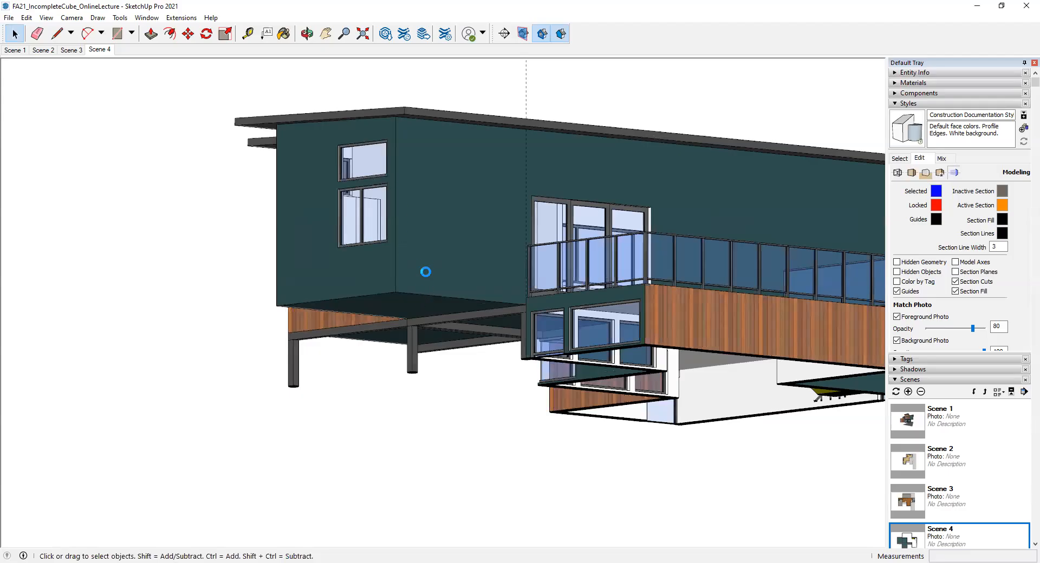
pyautogui.scroll(-5, 444, 253)
pyautogui.scroll(4, 442, 254)
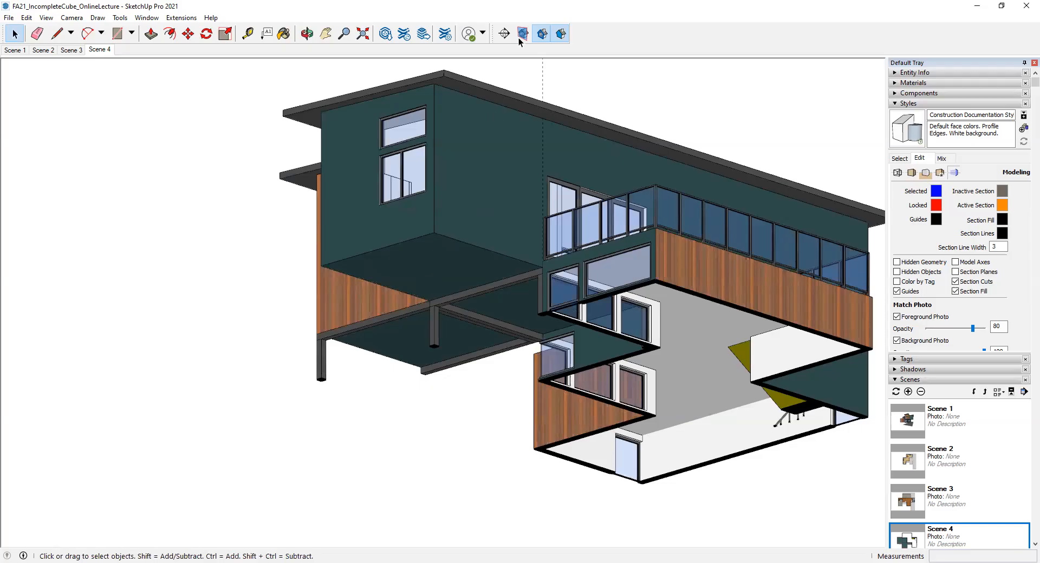
# Place a section plane on the underside of the overhanging upper floor, named RCP2 with symbol 4
pyautogui.click(504, 34)
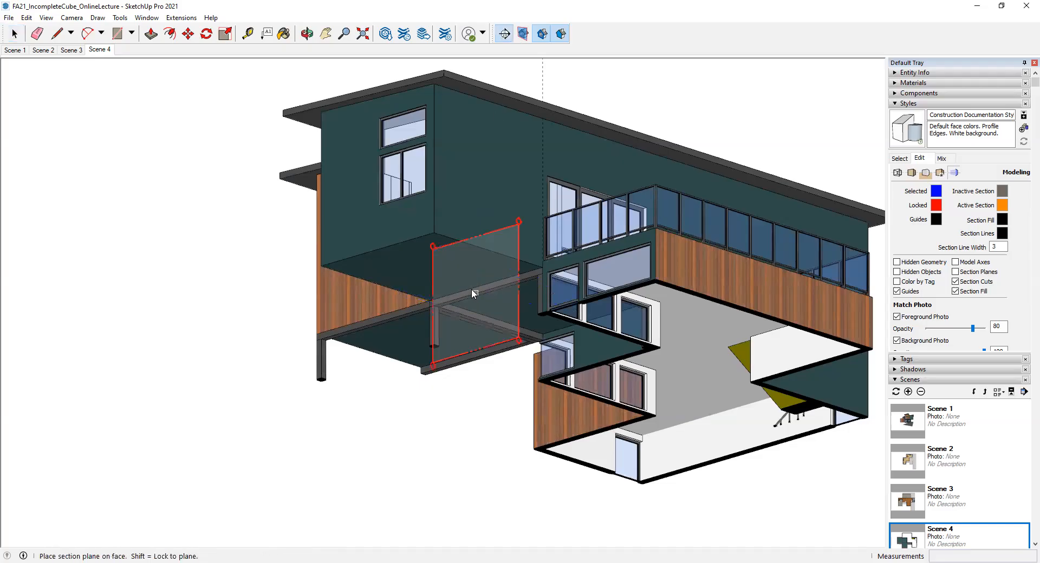
pyautogui.click(425, 266)
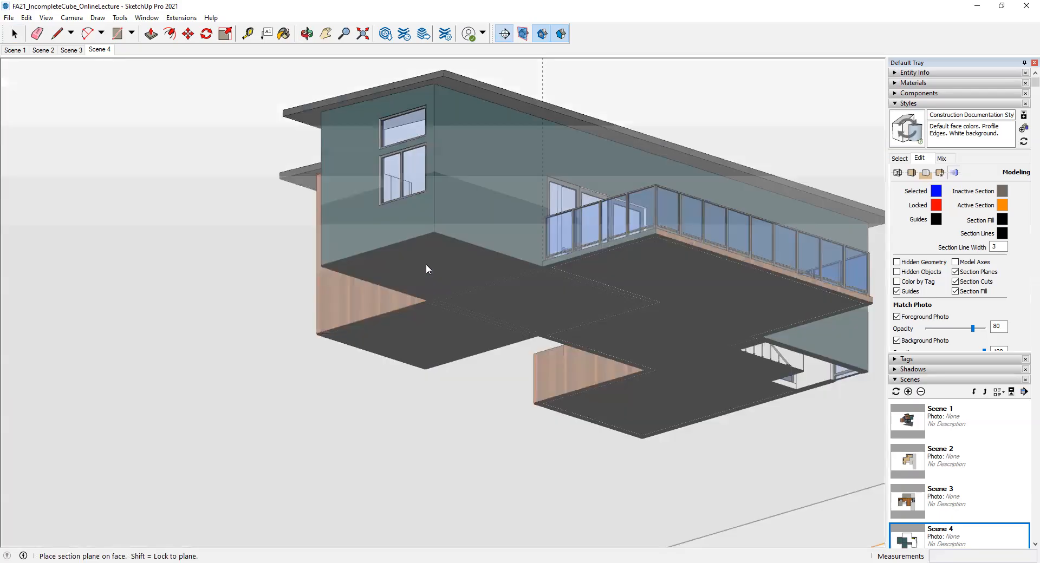
pyautogui.write('RCP2')
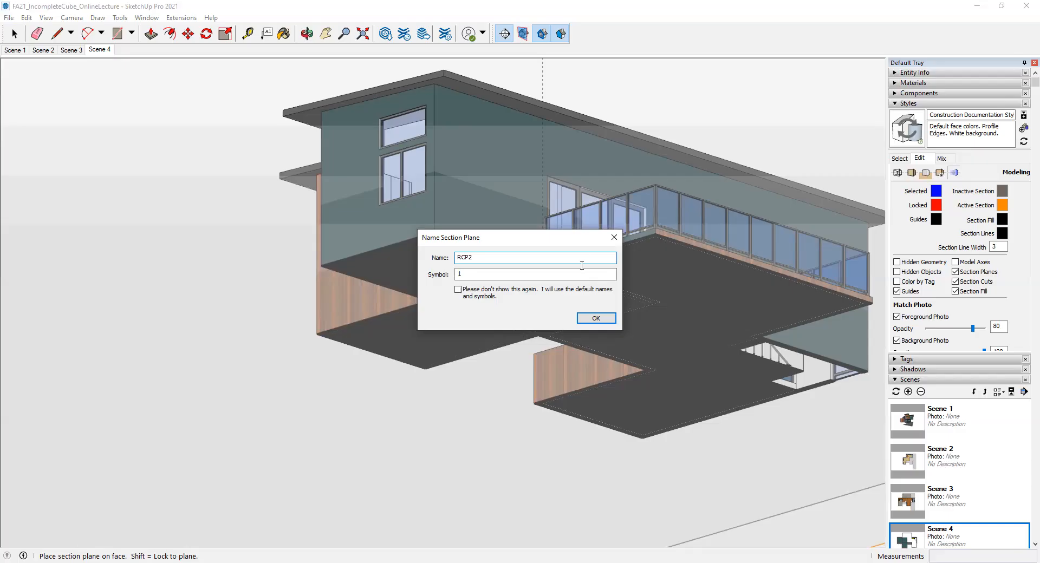
pyautogui.press('Tab')
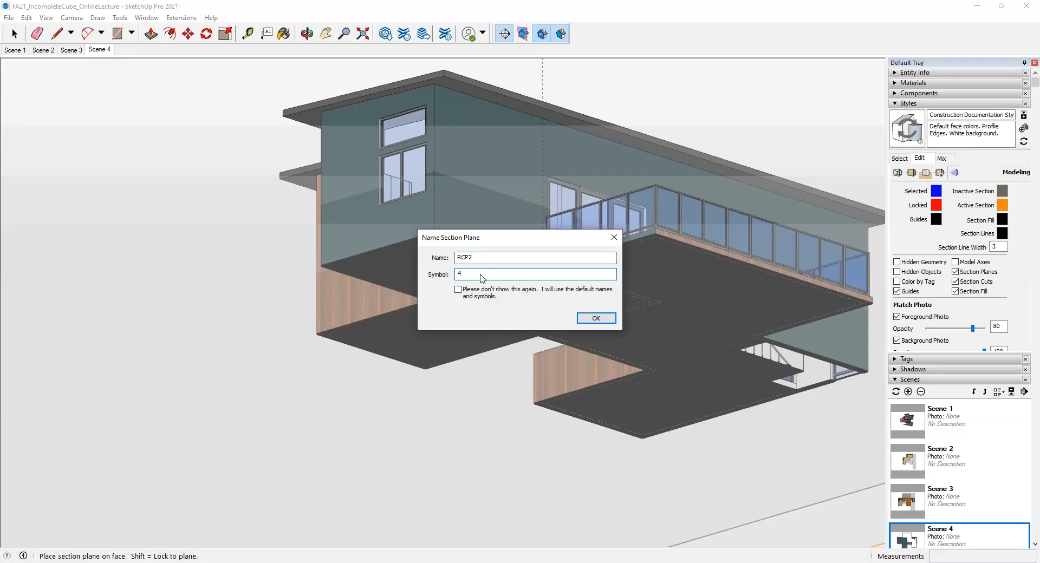
pyautogui.click(591, 319)
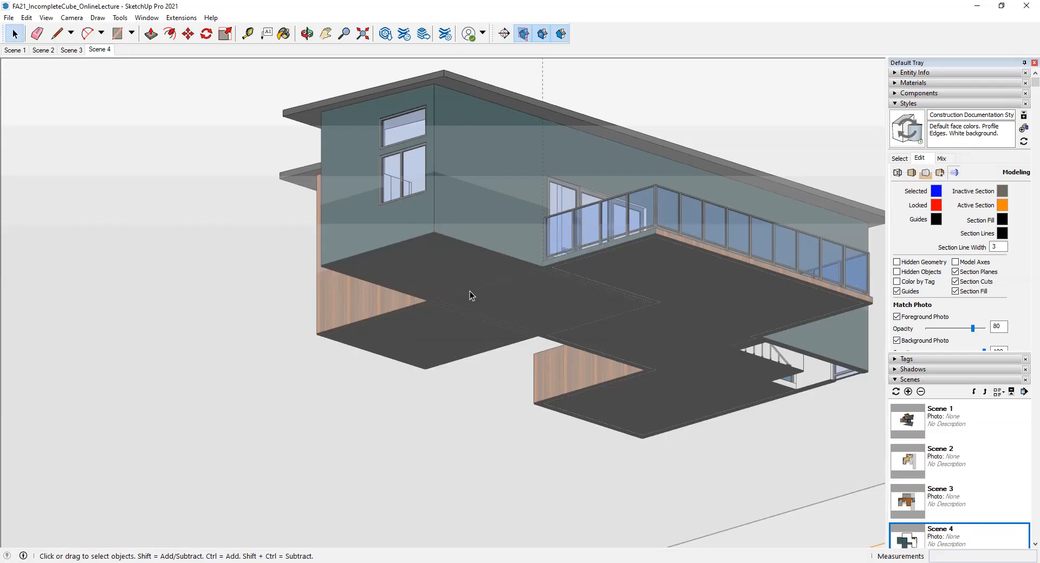
# Move section plane 4 up 7'6" along the blue axis so it cuts through the upper floor
pyautogui.scroll(-8, 411, 245)
pyautogui.scroll(6, 701, 261)
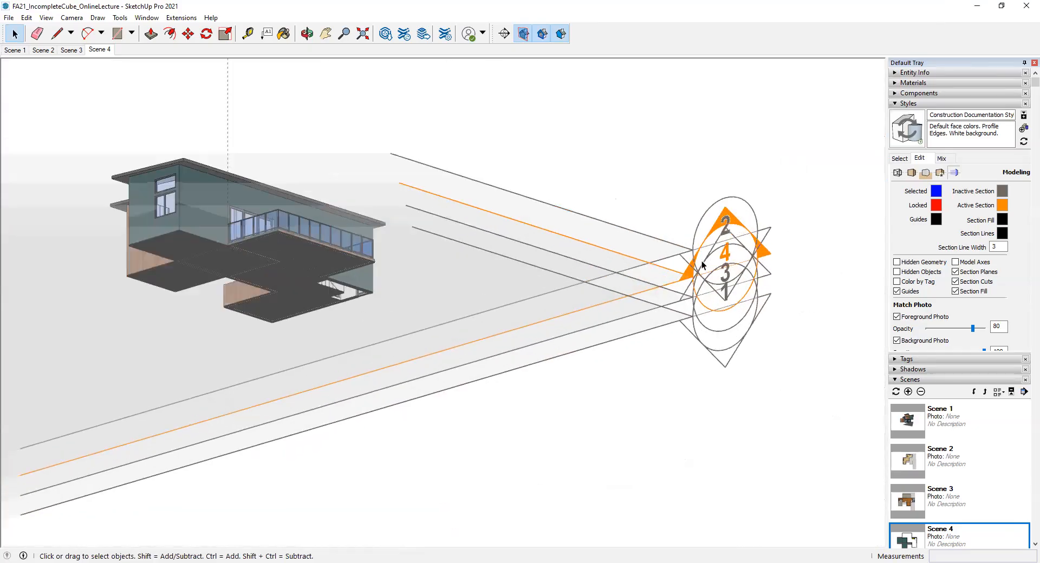
pyautogui.click(674, 287)
pyautogui.moveTo(674, 288)
pyautogui.mouseDown(button='middle')
pyautogui.moveTo(585, 304)
pyautogui.moveTo(685, 299)
pyautogui.mouseUp(button='middle')
pyautogui.press('m')
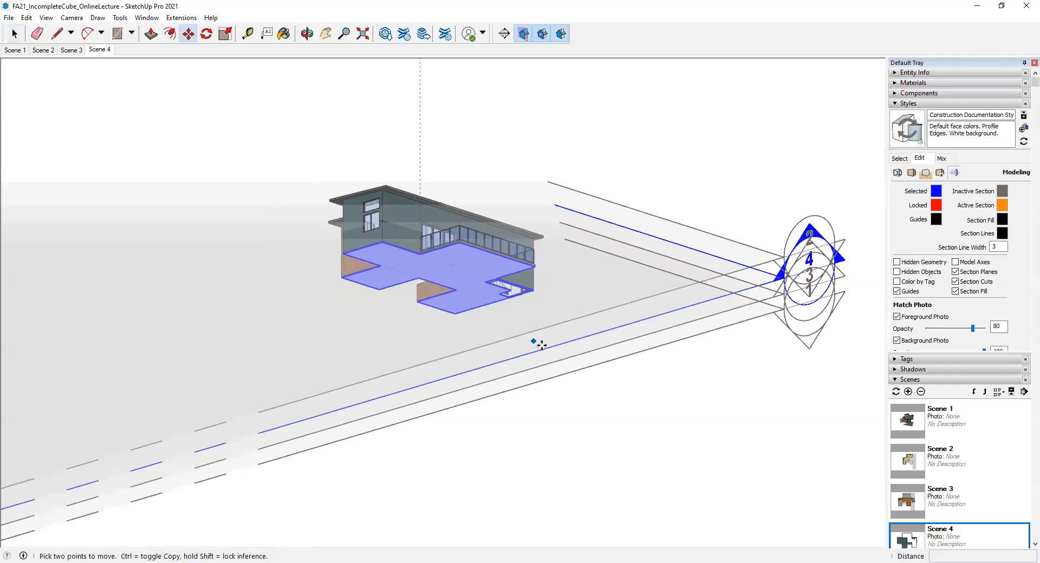
pyautogui.click(545, 350)
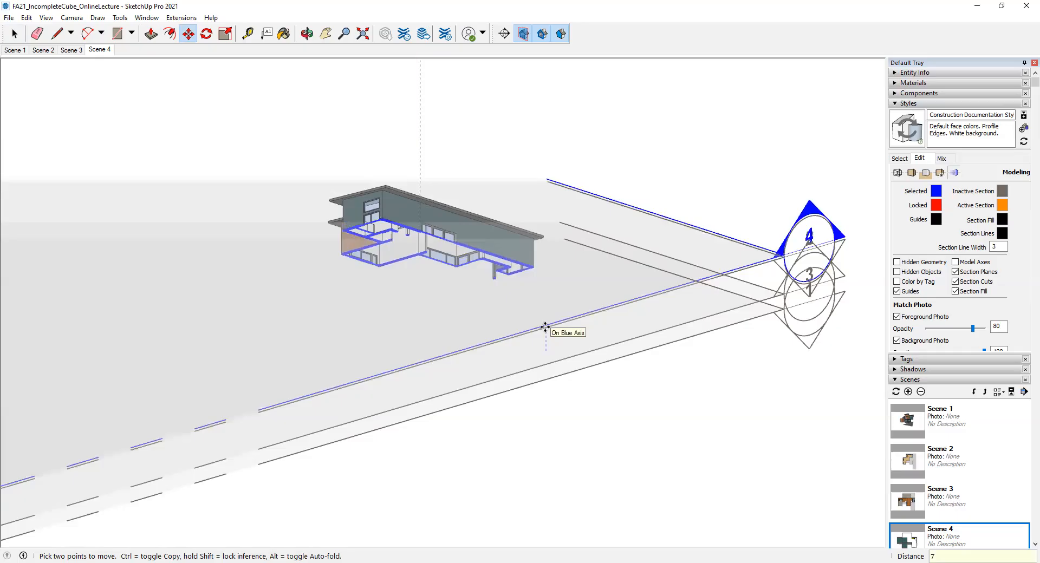
pyautogui.write("7'6")
pyautogui.press('Return')
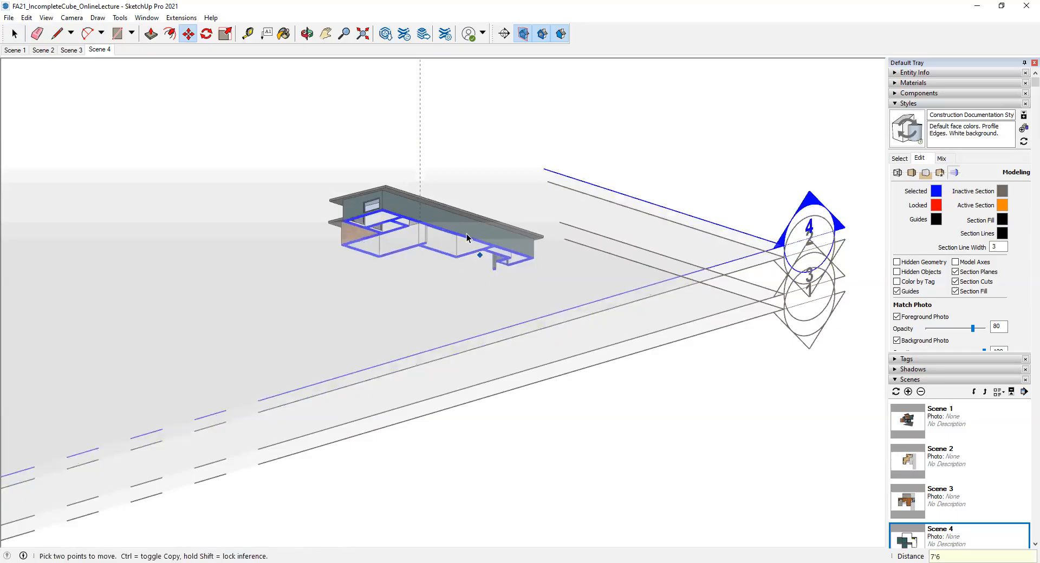
pyautogui.press('space')
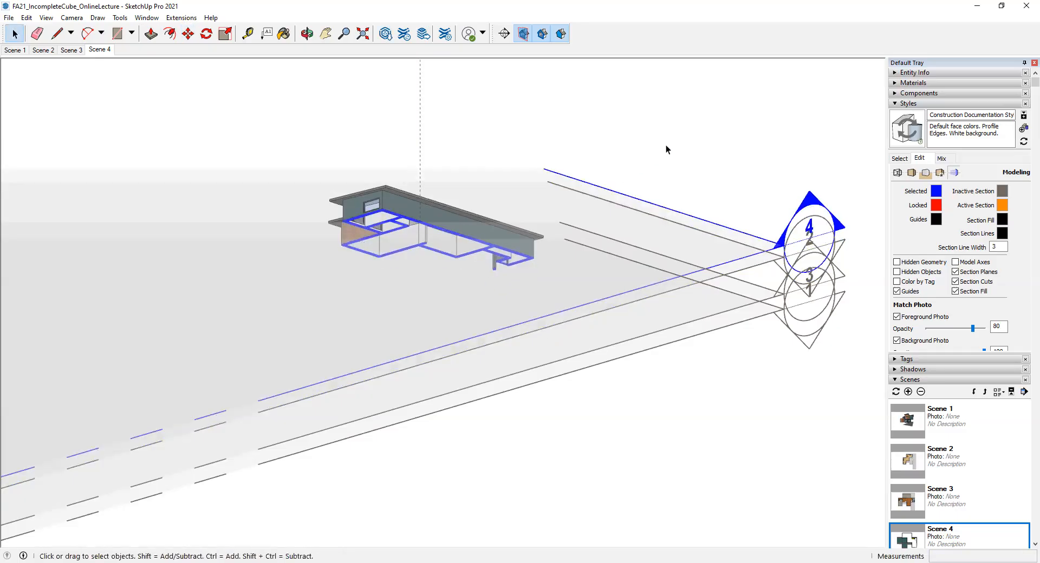
# Switch the camera to the Bottom standard view and turn off the display of section planes
pyautogui.click(72, 18)
pyautogui.click(87, 54)
pyautogui.click(224, 66)
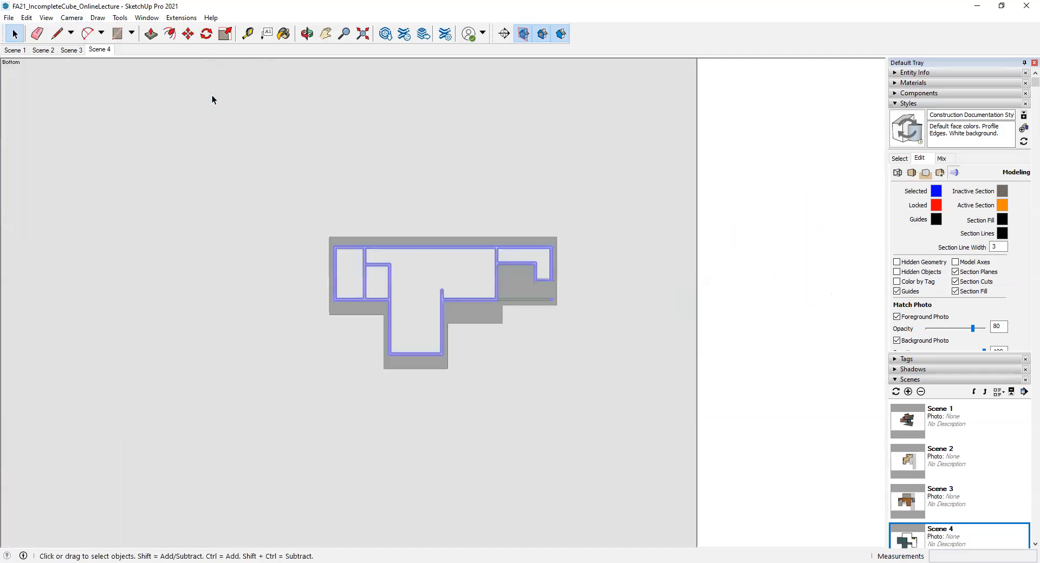
pyautogui.click(523, 35)
# Frame the upper-floor ceiling plan from below and add it as a new scene
pyautogui.scroll(5, 415, 314)
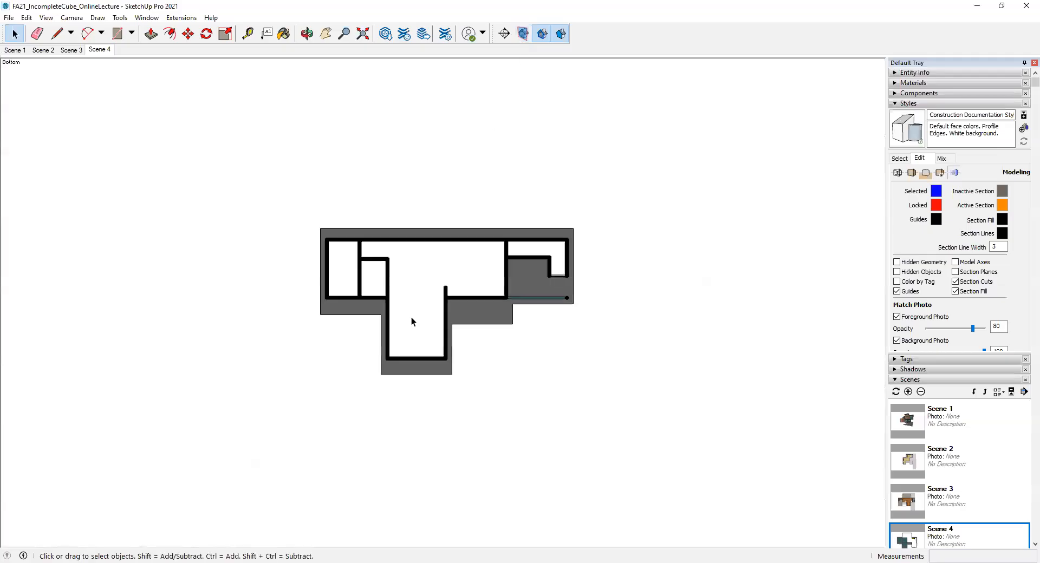
pyautogui.scroll(2, 461, 263)
pyautogui.scroll(-1, 461, 250)
pyautogui.scroll(1, 478, 255)
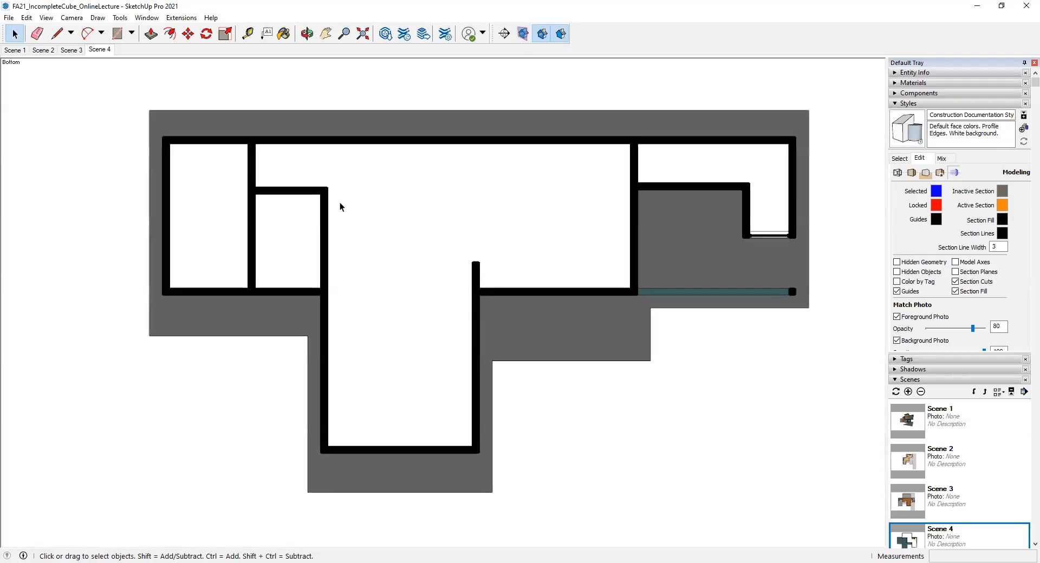
pyautogui.click(70, 18)
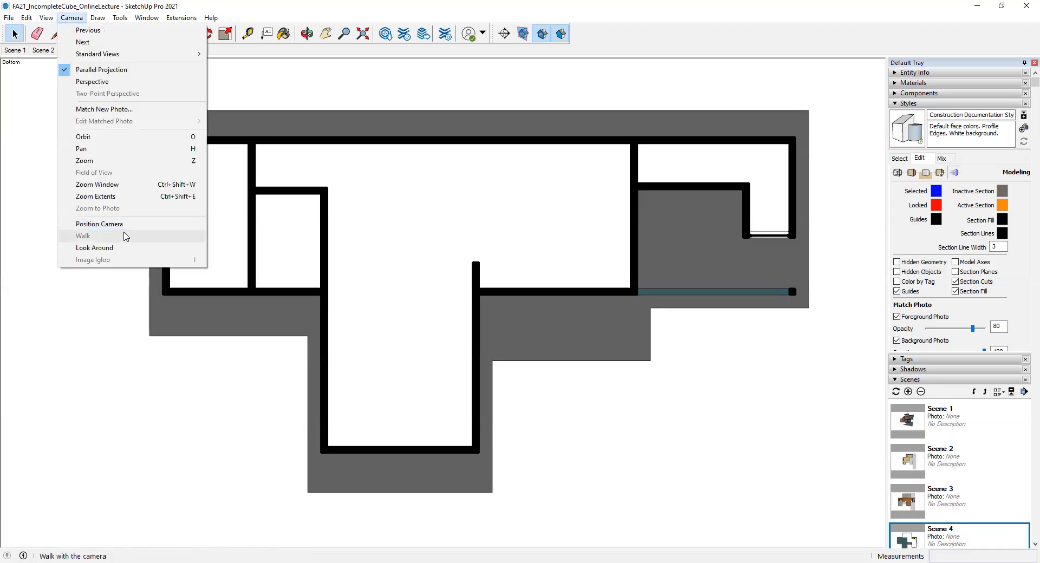
pyautogui.moveTo(46, 18)
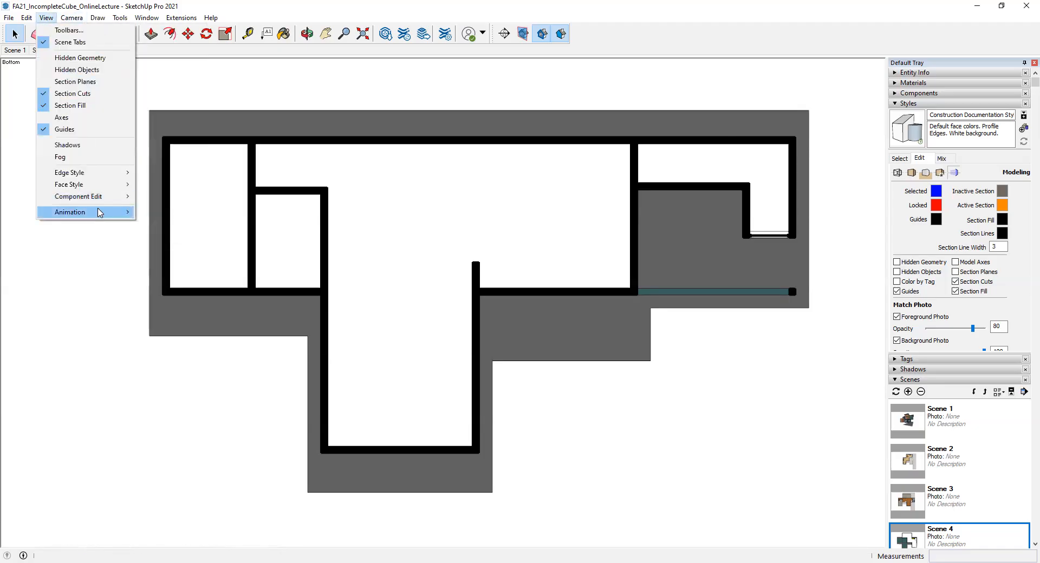
pyautogui.click(166, 214)
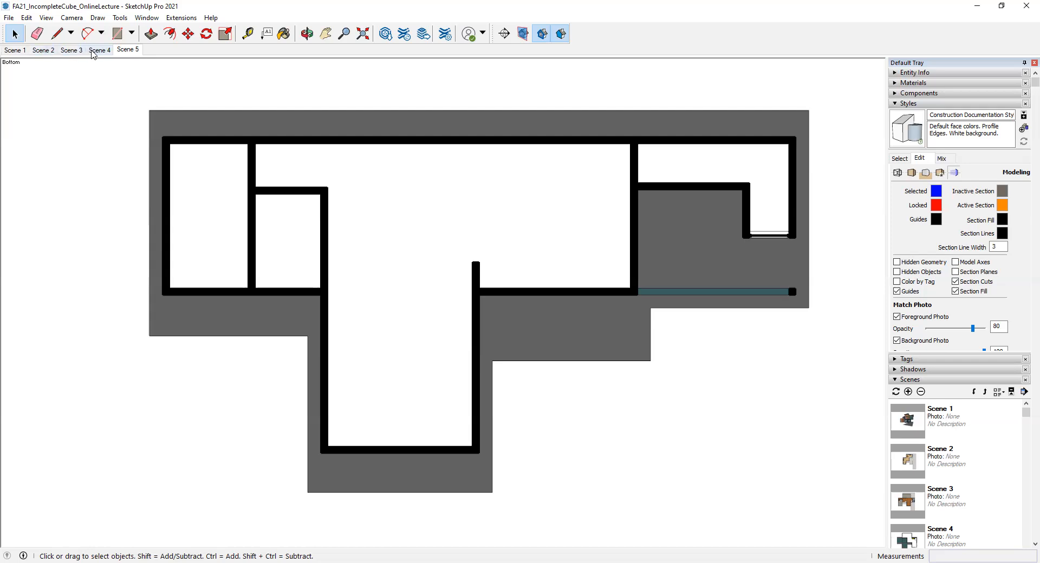
pyautogui.rightClick(123, 53)
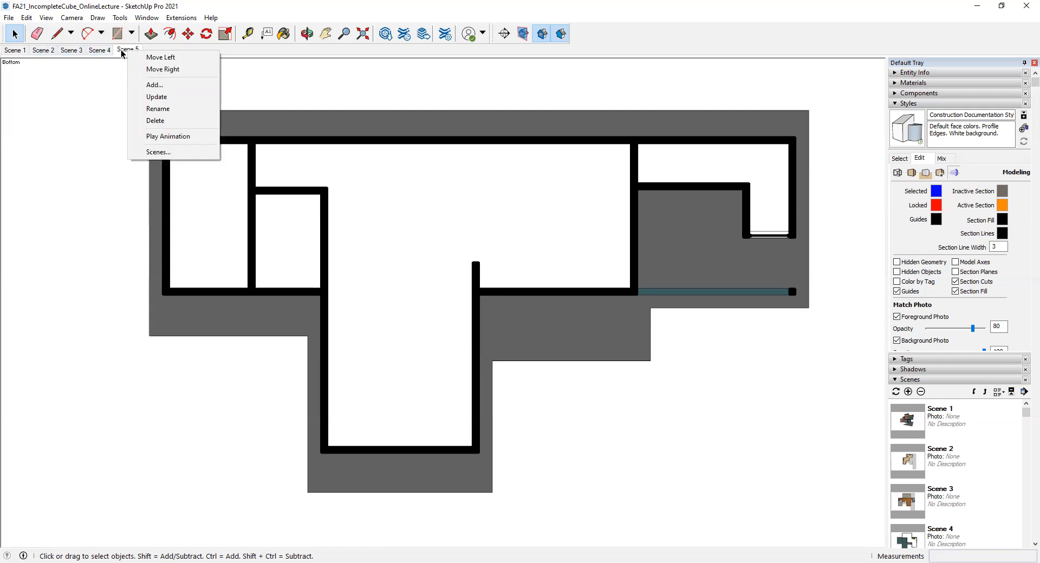
pyautogui.click(169, 110)
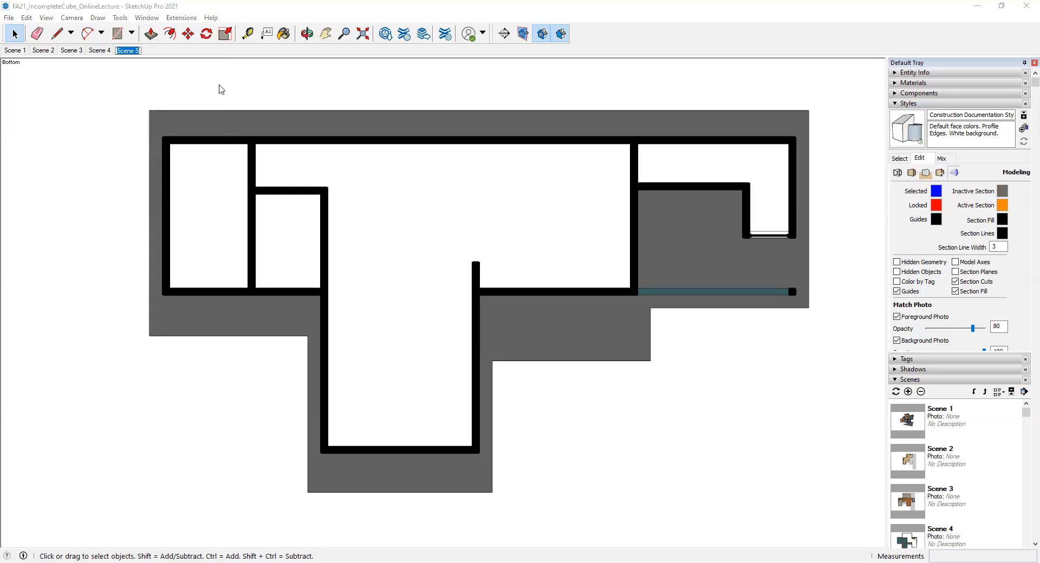
pyautogui.press('Return')
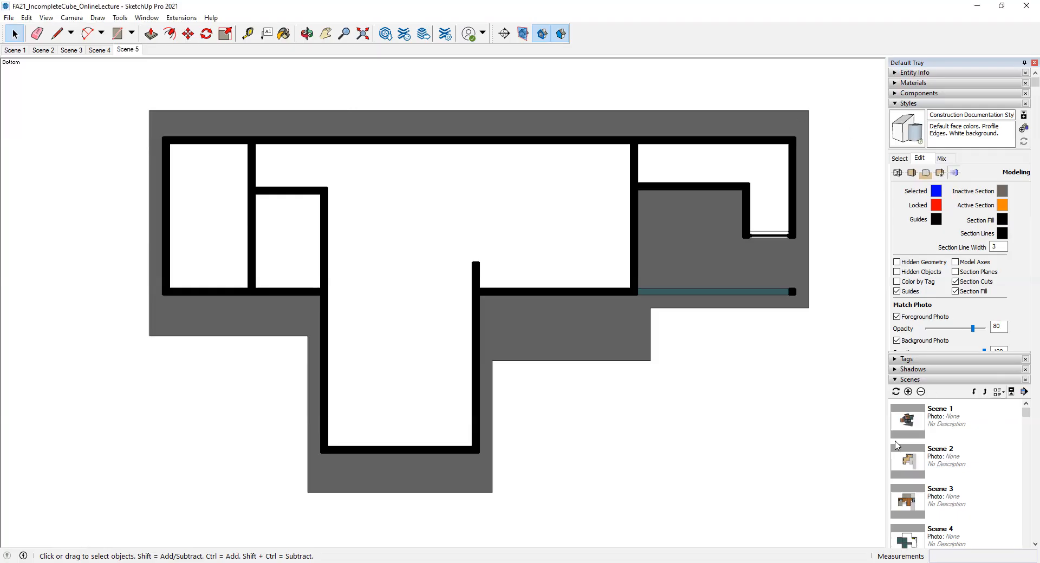
# Collapse the Styles settings and review Scene 1's name and saved properties
pyautogui.click(953, 417)
pyautogui.scroll(-1, 948, 418)
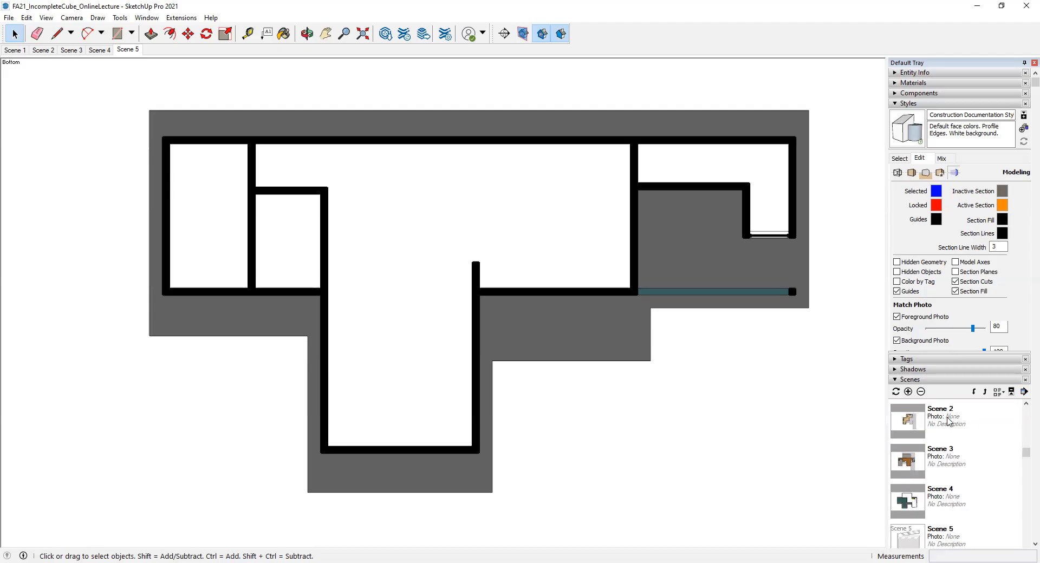
pyautogui.click(895, 104)
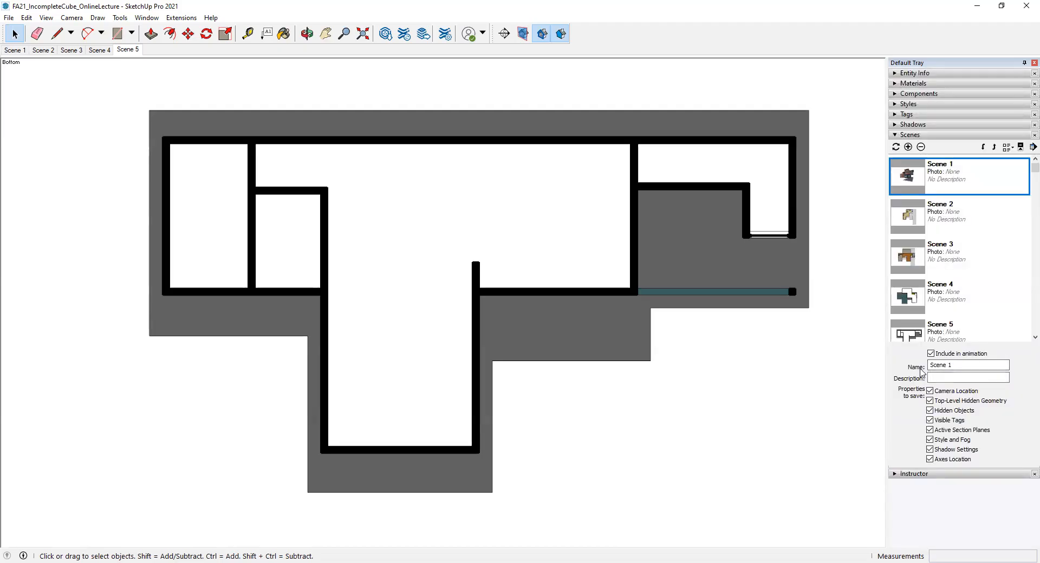
pyautogui.moveTo(948, 365); pyautogui.dragTo(912, 374)
# Turn off the section cuts and view the complete, uncut house from outside
pyautogui.scroll(-5, 379, 100)
pyautogui.moveTo(465, 133); pyautogui.dragTo(380, 228, button='middle')
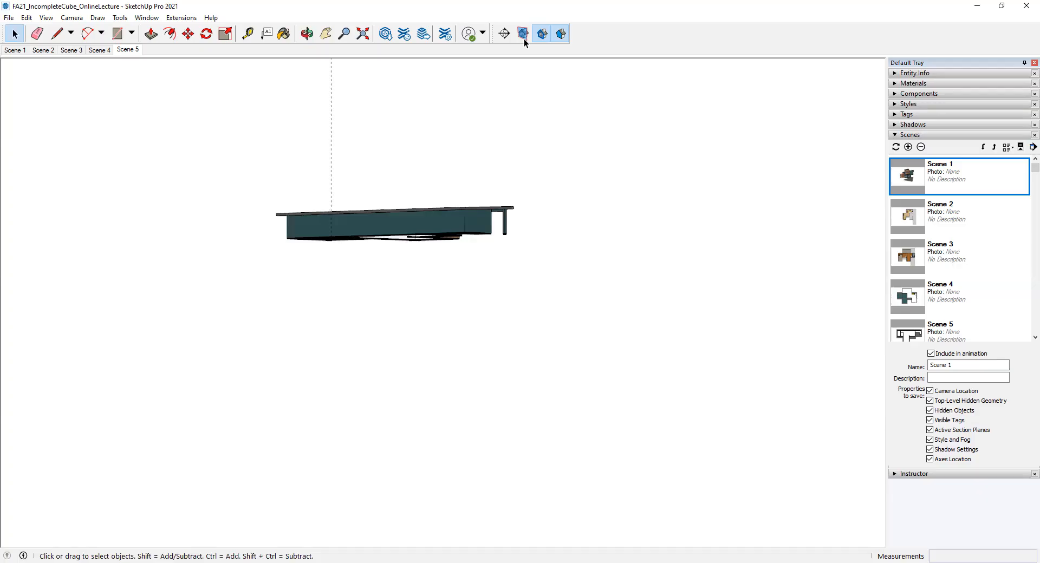
pyautogui.click(524, 37)
pyautogui.click(524, 36)
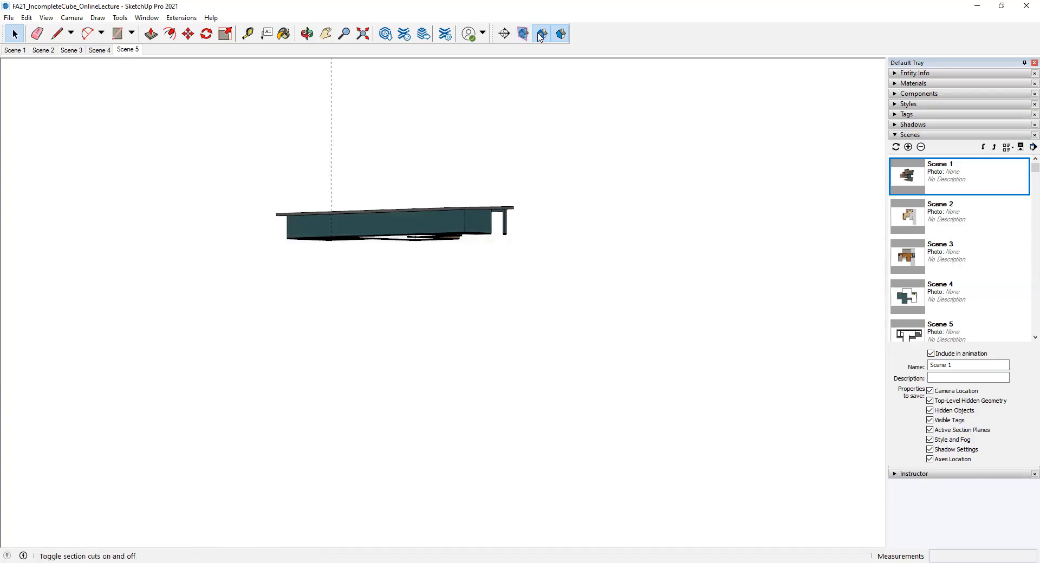
pyautogui.click(541, 34)
pyautogui.moveTo(507, 265); pyautogui.dragTo(528, 289, button='middle')
pyautogui.scroll(1, 505, 272)
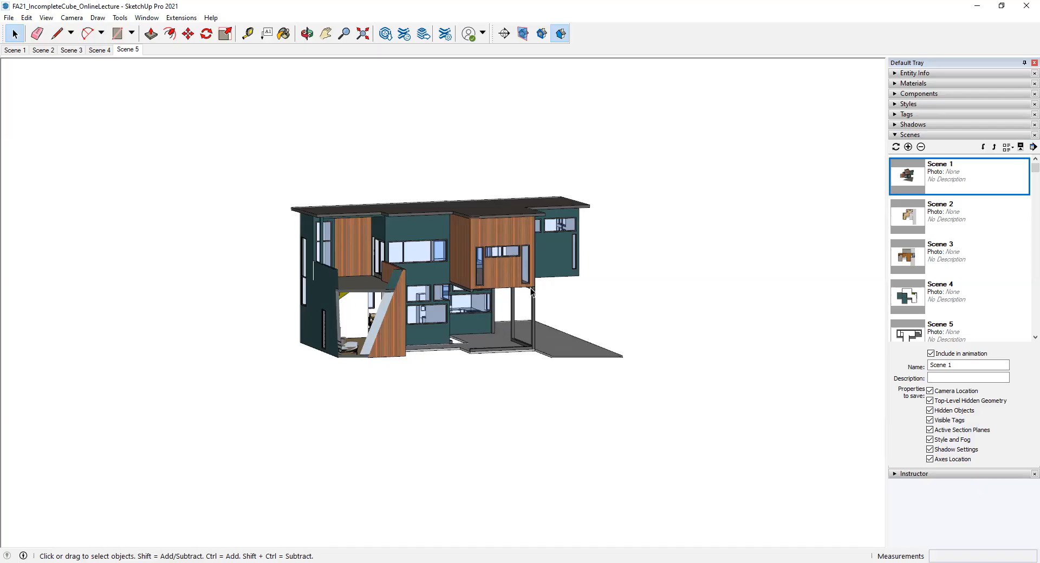
# Examine the facade of the uncut house straight on, as an elevation in parallel projection
pyautogui.moveTo(488, 275); pyautogui.dragTo(379, 293, button='middle')
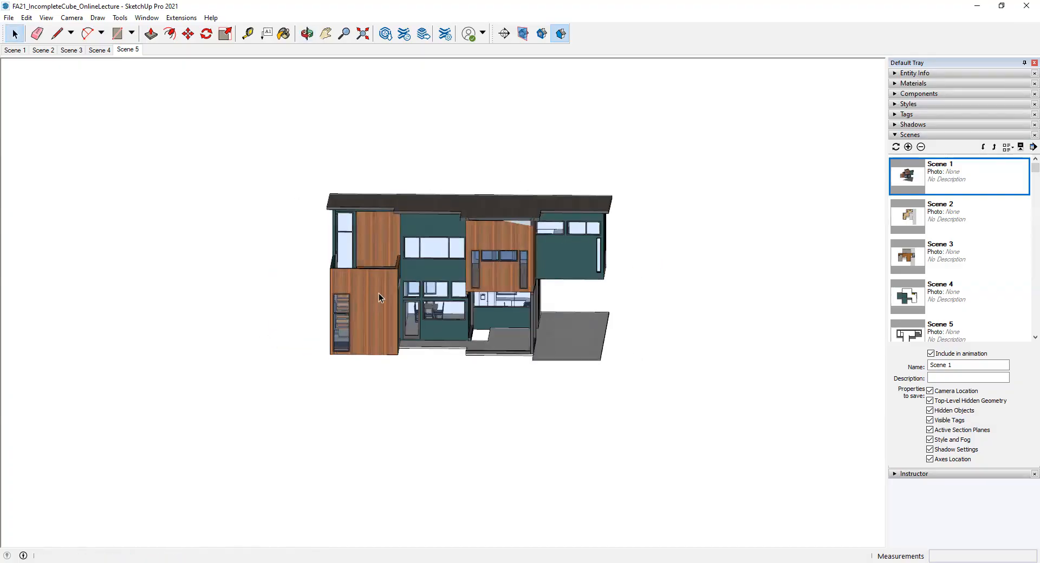
pyautogui.moveTo(495, 314); pyautogui.dragTo(510, 248, button='middle')
pyautogui.press('space')
pyautogui.moveTo(501, 302); pyautogui.dragTo(464, 349, button='middle')
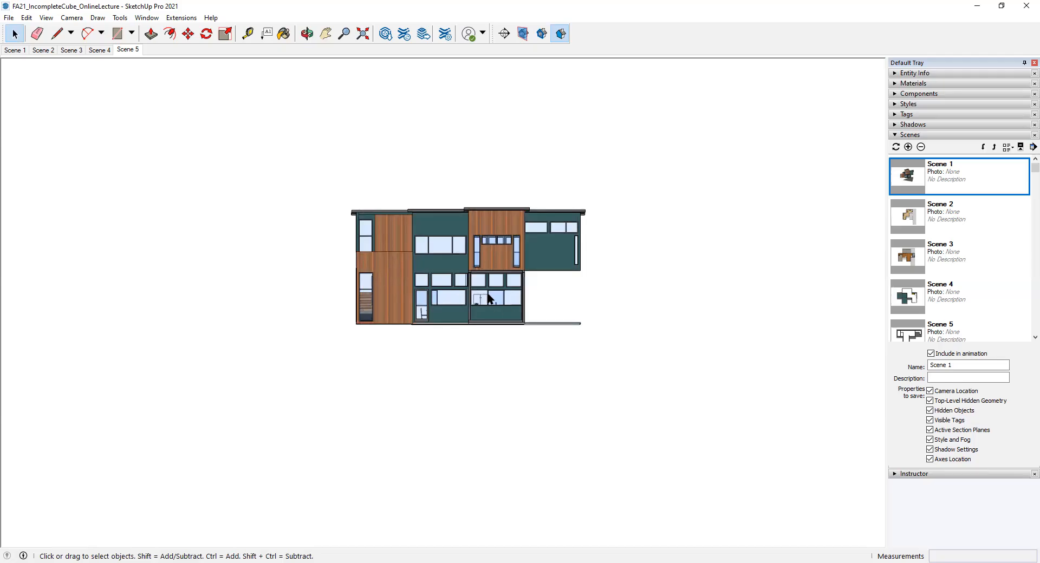
pyautogui.scroll(1, 462, 296)
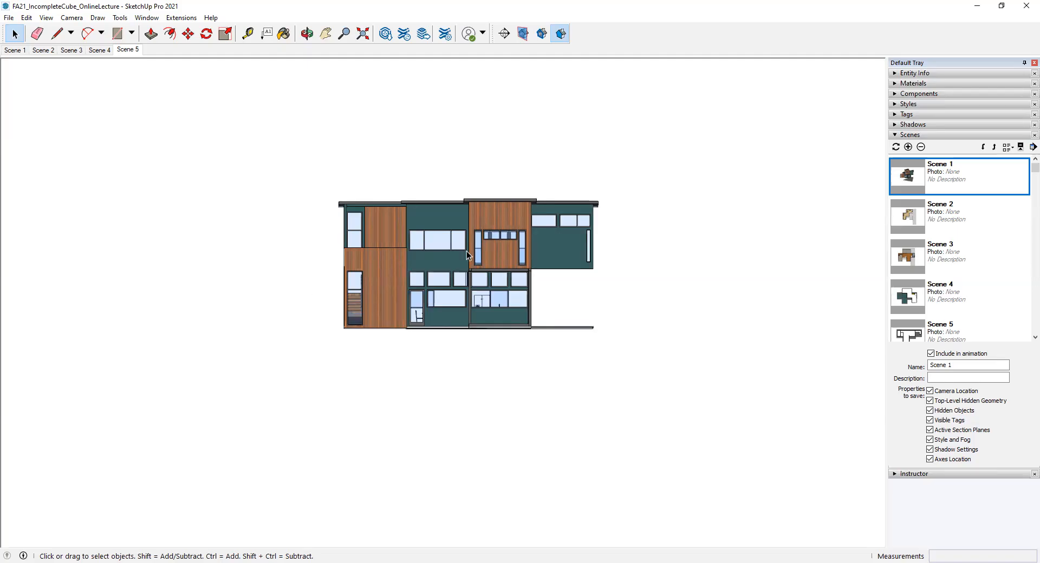
pyautogui.moveTo(537, 271)
pyautogui.mouseDown(button='middle')
pyautogui.moveTo(174, 270)
pyautogui.moveTo(534, 272)
pyautogui.mouseUp(button='middle')
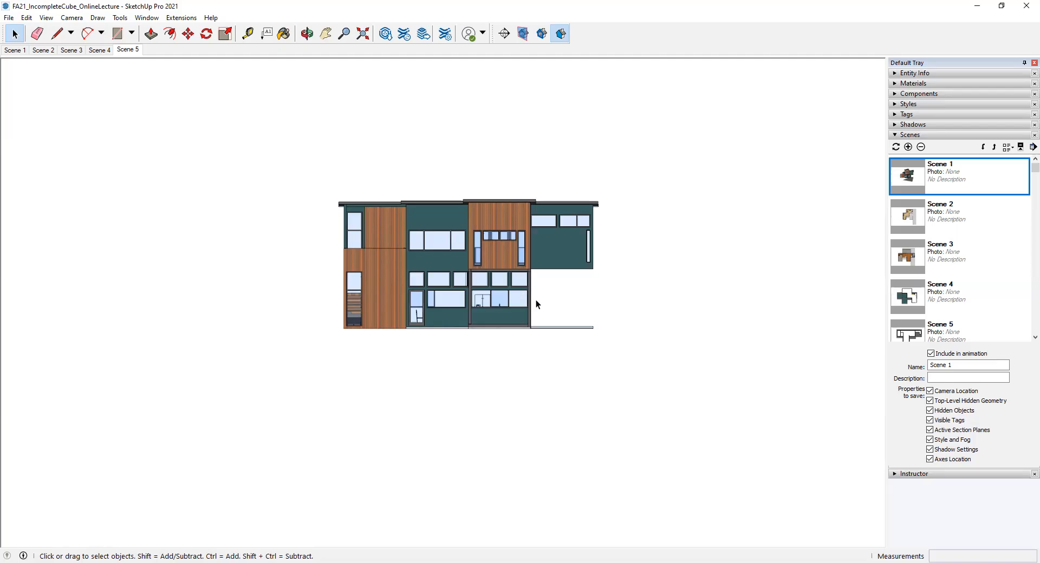
pyautogui.scroll(-1, 393, 162)
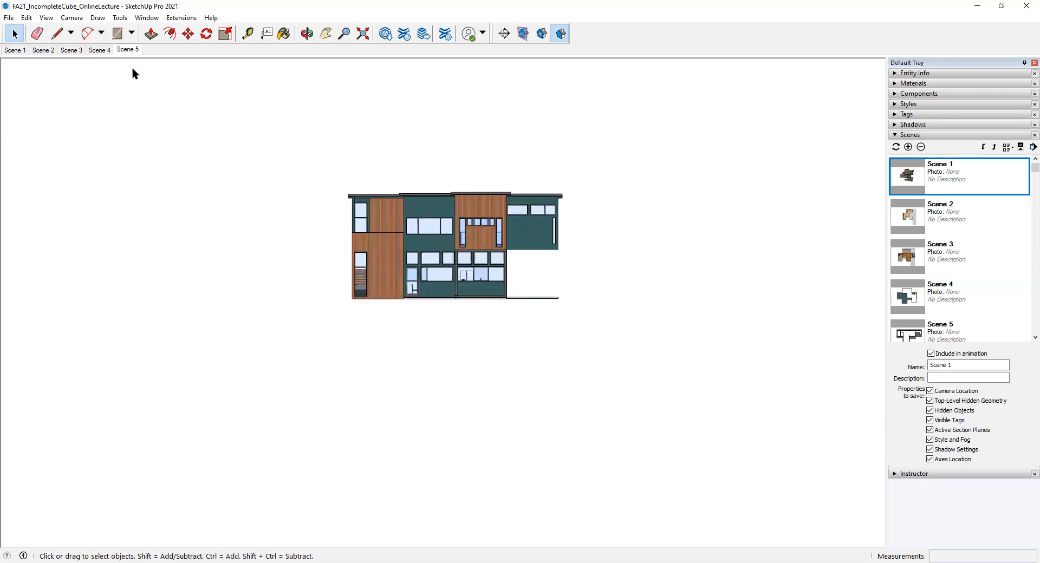
pyautogui.click(71, 19)
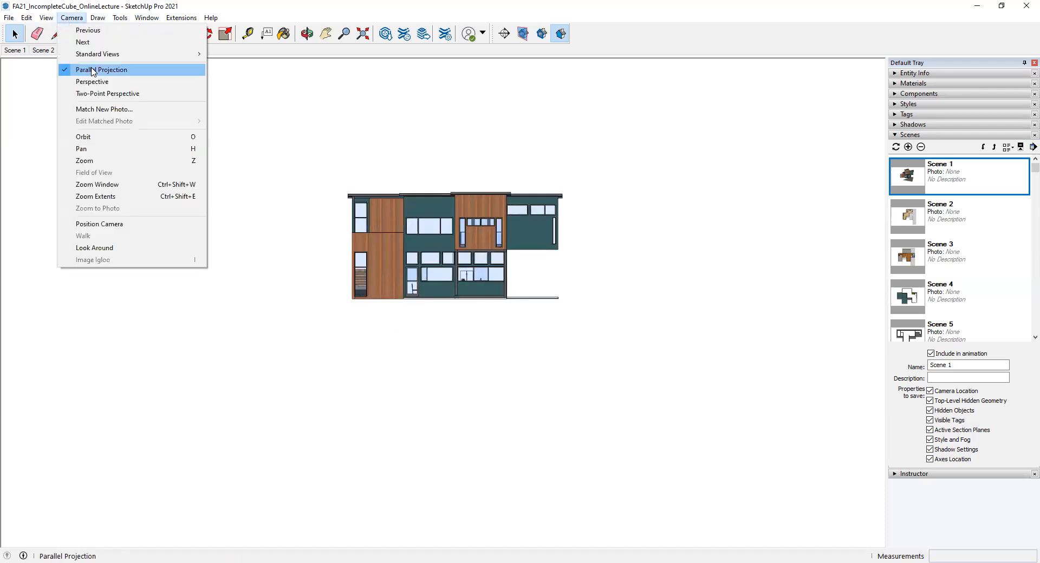
pyautogui.click(146, 18)
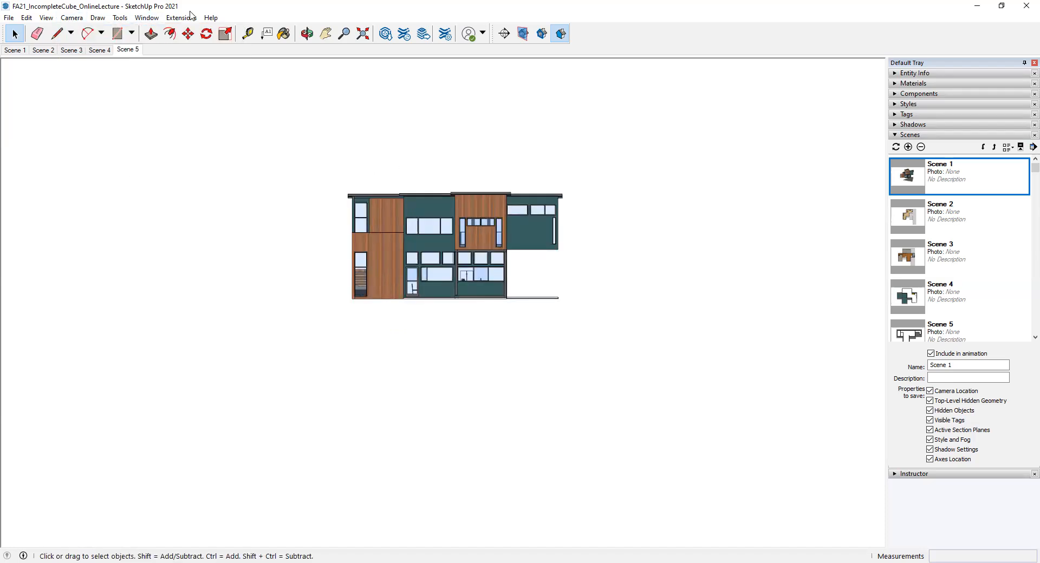
pyautogui.click(72, 18)
pyautogui.moveTo(88, 58)
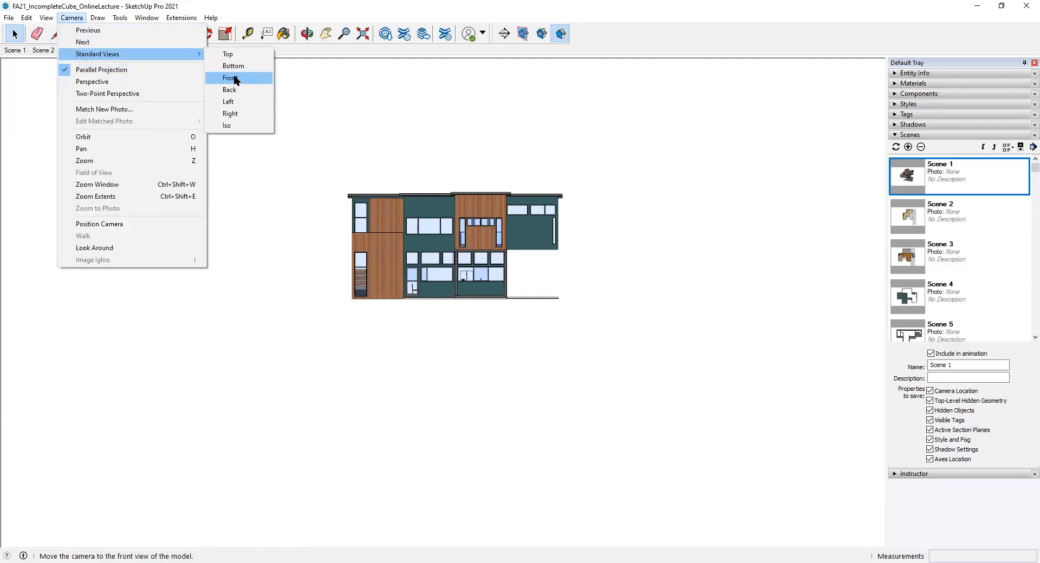
pyautogui.click(239, 114)
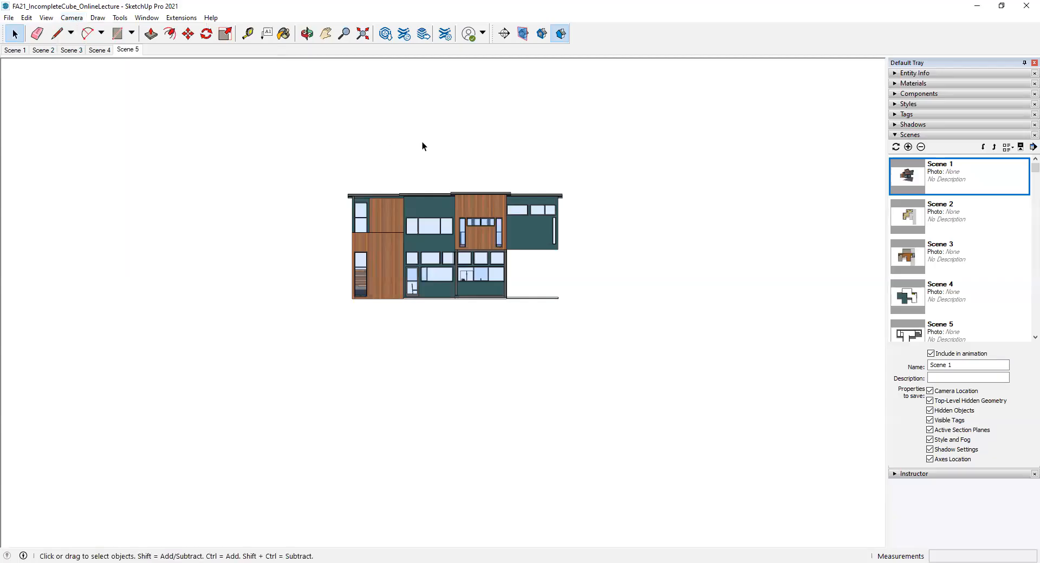
# Switch the camera from parallel projection to Perspective and view the whole house from an elevated angle
pyautogui.moveTo(454, 186); pyautogui.dragTo(450, 214, button='middle')
pyautogui.scroll(-3, 449, 213)
pyautogui.keyDown('shift'); pyautogui.moveTo(416, 155); pyautogui.dragTo(390, 166, button='middle'); pyautogui.keyUp('shift')
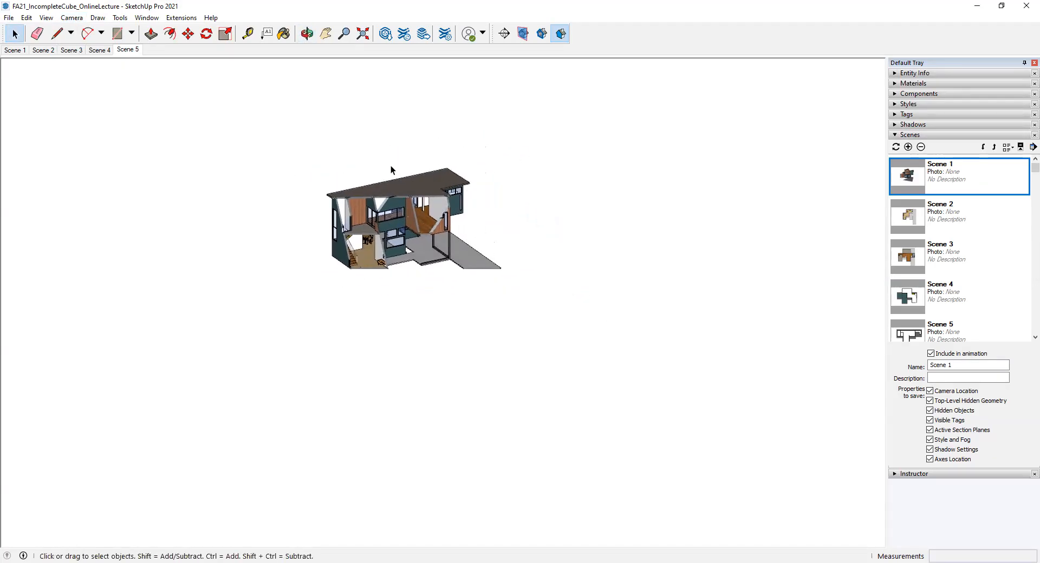
pyautogui.click(72, 18)
pyautogui.click(94, 87)
pyautogui.scroll(-4, 343, 177)
pyautogui.moveTo(336, 136); pyautogui.dragTo(331, 157, button='middle')
pyautogui.scroll(4, 298, 103)
pyautogui.keyDown('shift'); pyautogui.moveTo(295, 103); pyautogui.dragTo(423, 273, button='middle'); pyautogui.keyUp('shift')
pyautogui.scroll(-3, 377, 186)
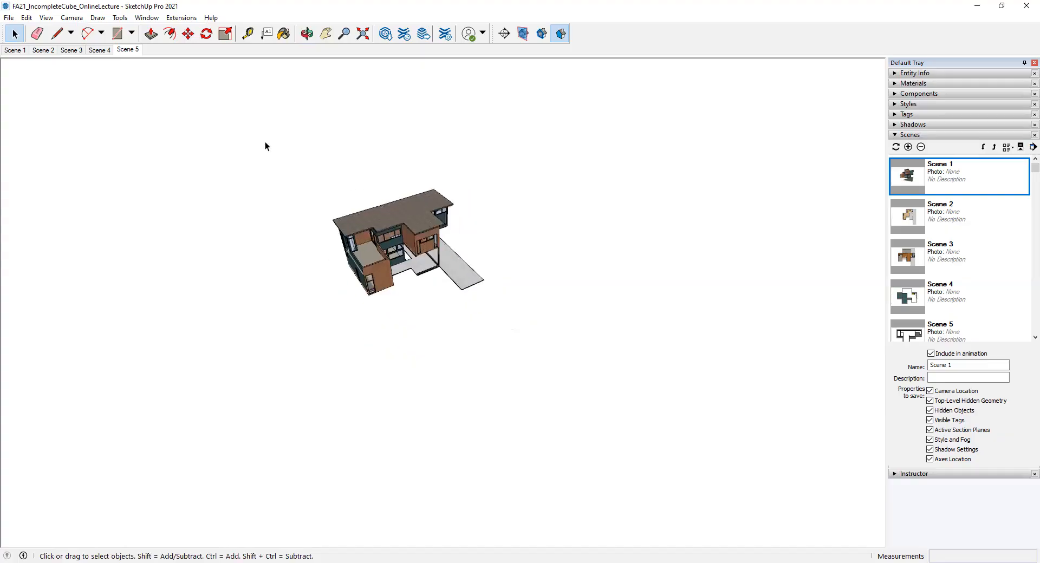
# Turn on the display of the model axes and view the house's position relative to the origin
pyautogui.click(72, 18)
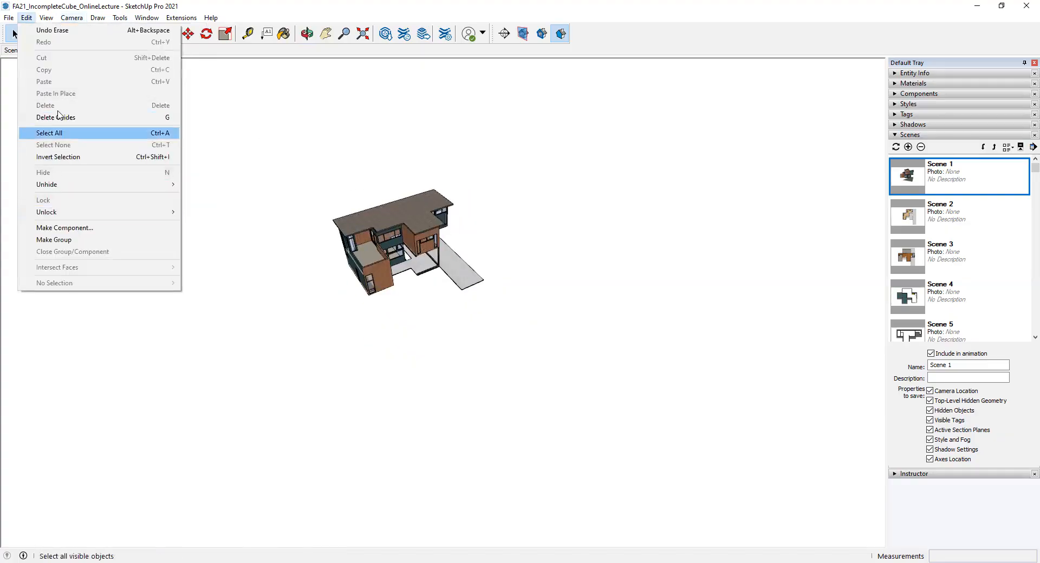
pyautogui.moveTo(45, 19)
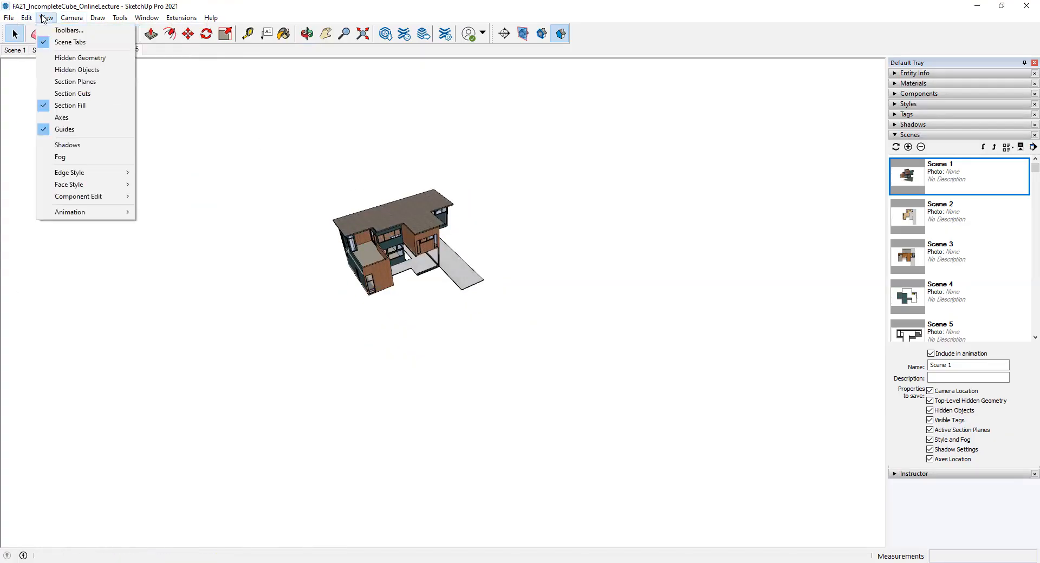
pyautogui.click(61, 117)
pyautogui.scroll(-2, 355, 210)
pyautogui.scroll(-4, 357, 213)
pyautogui.moveTo(440, 264); pyautogui.dragTo(466, 257, button='middle')
pyautogui.scroll(2, 466, 270)
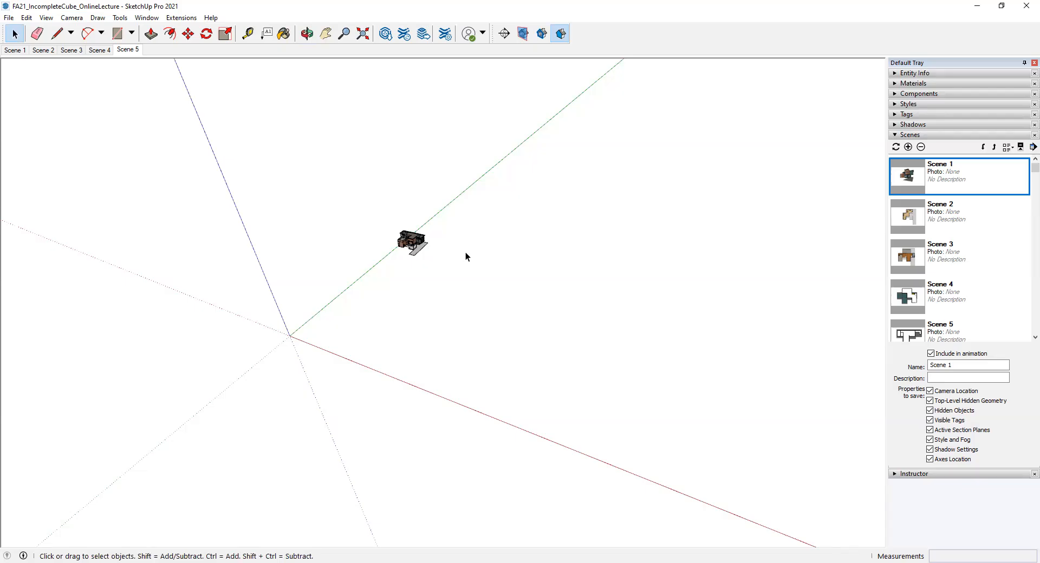
# Examine how the house is oriented relative to the green and red axes from several angles
pyautogui.scroll(4, 420, 268)
pyautogui.moveTo(412, 266); pyautogui.dragTo(603, 269, button='middle')
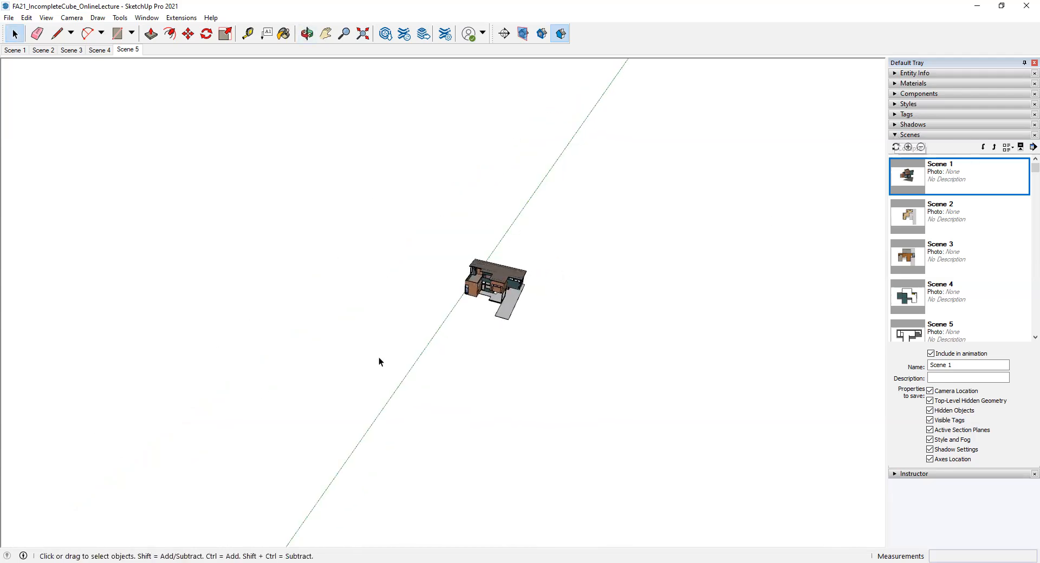
pyautogui.scroll(4, 508, 304)
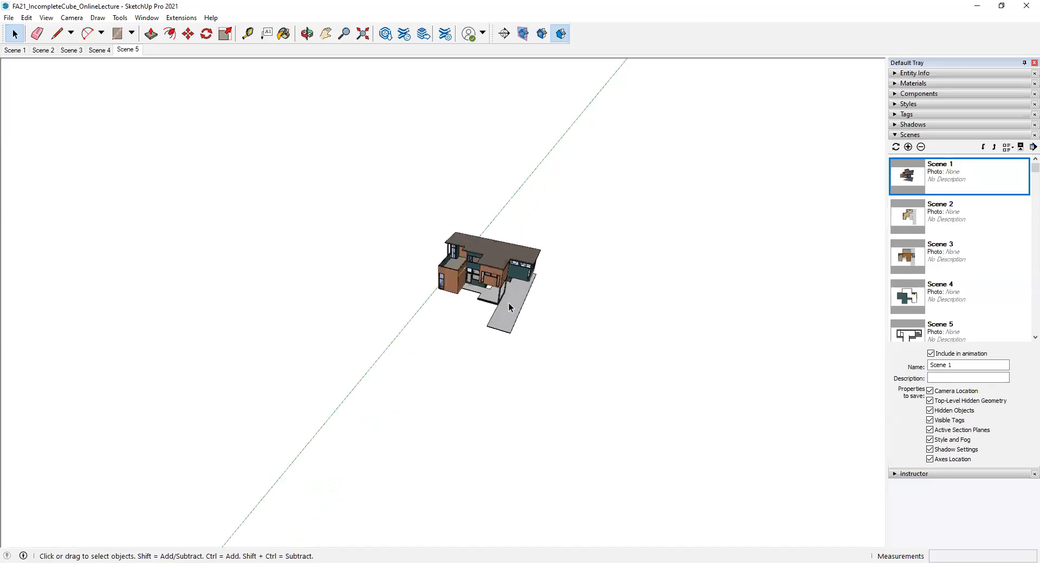
pyautogui.scroll(-2, 469, 273)
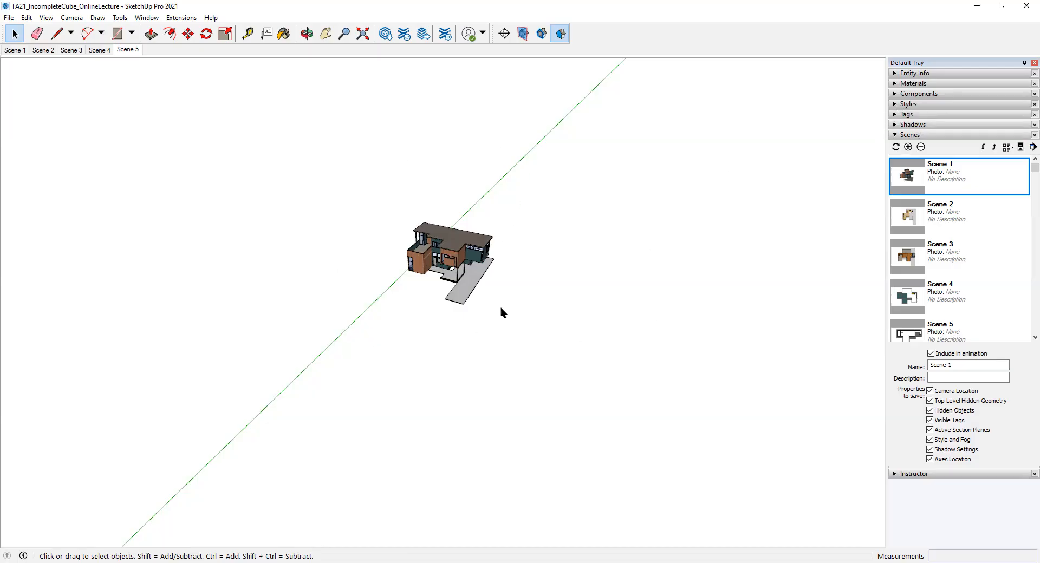
pyautogui.scroll(5, 395, 260)
pyautogui.moveTo(450, 252); pyautogui.dragTo(397, 225, button='middle')
pyautogui.scroll(-3, 453, 223)
pyautogui.scroll(-3, 461, 219)
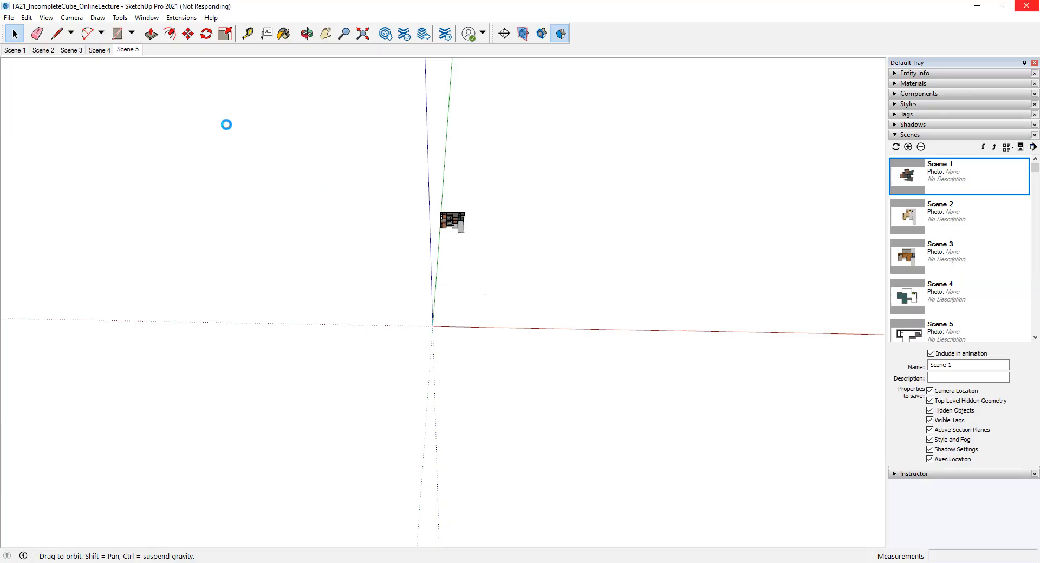
# Review the available standard camera views and look at the house from the Front view
pyautogui.click(71, 18)
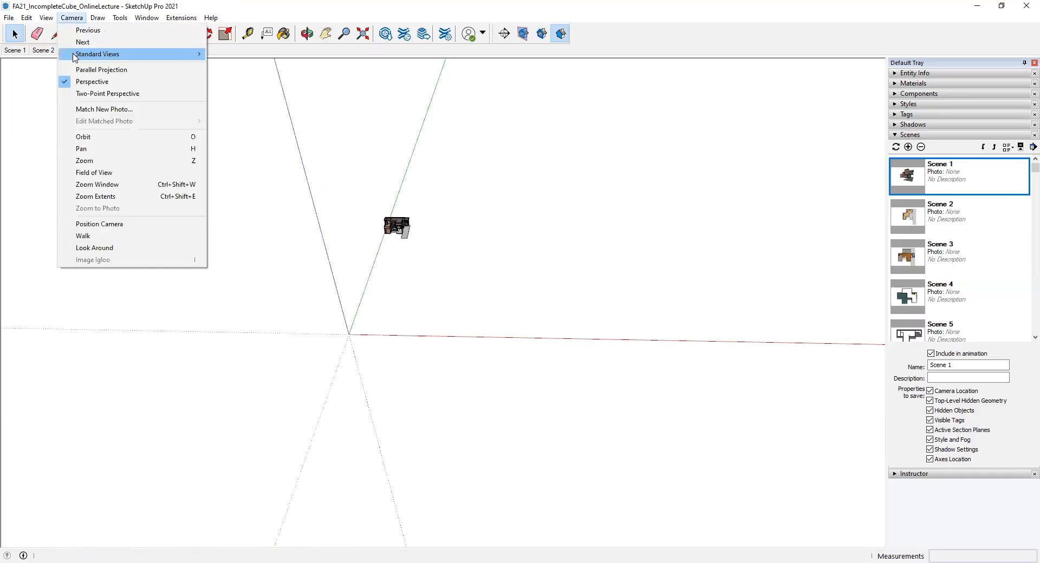
pyautogui.moveTo(75, 56)
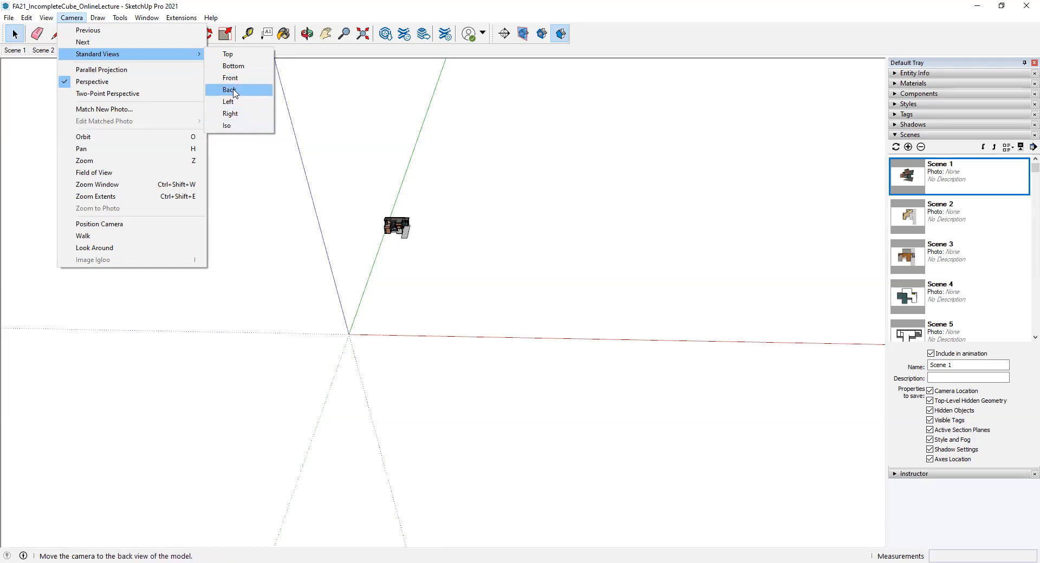
pyautogui.click(411, 313)
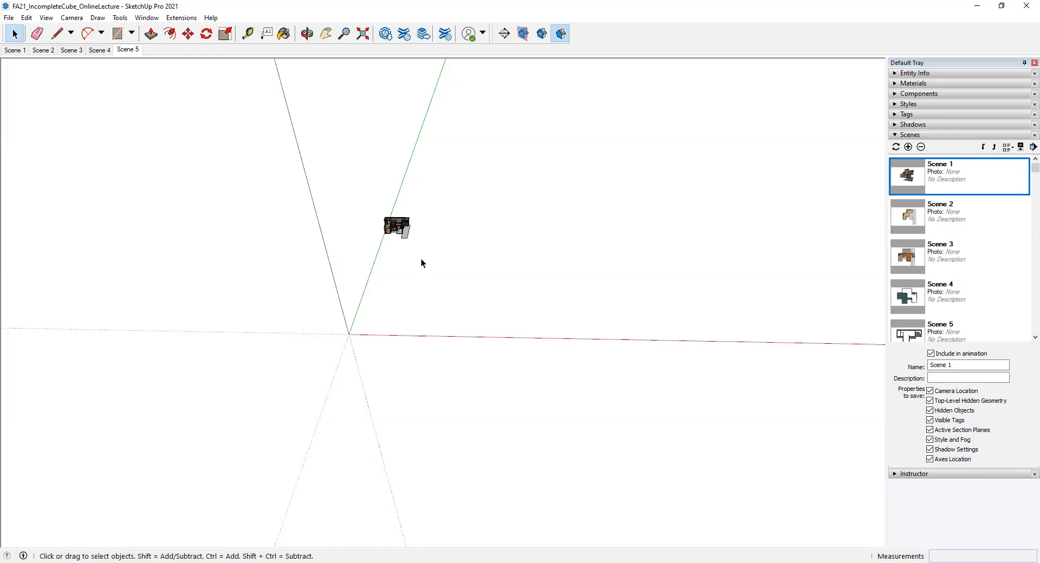
pyautogui.scroll(3, 411, 285)
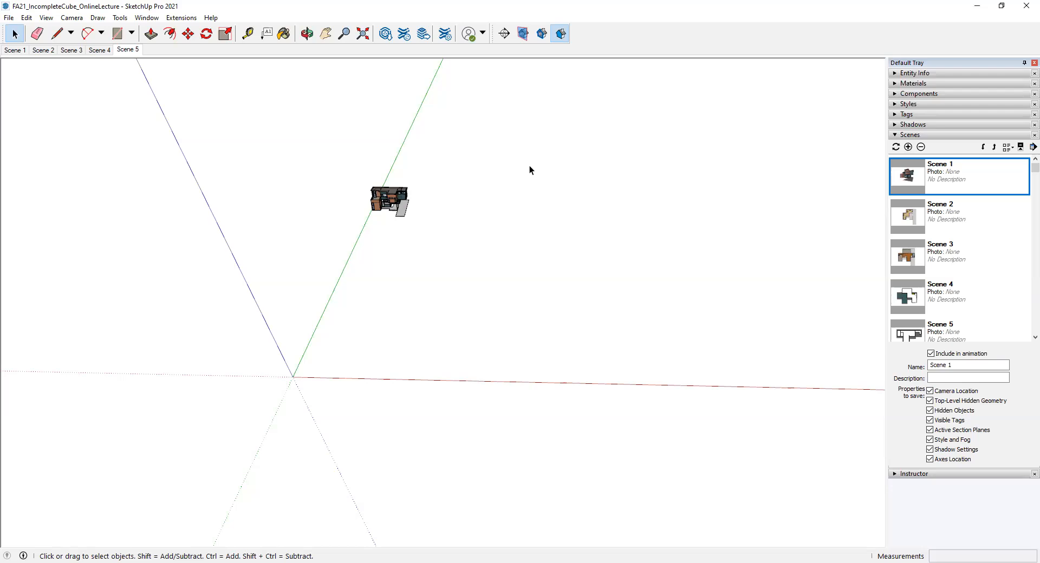
pyautogui.click(72, 18)
pyautogui.moveTo(95, 57)
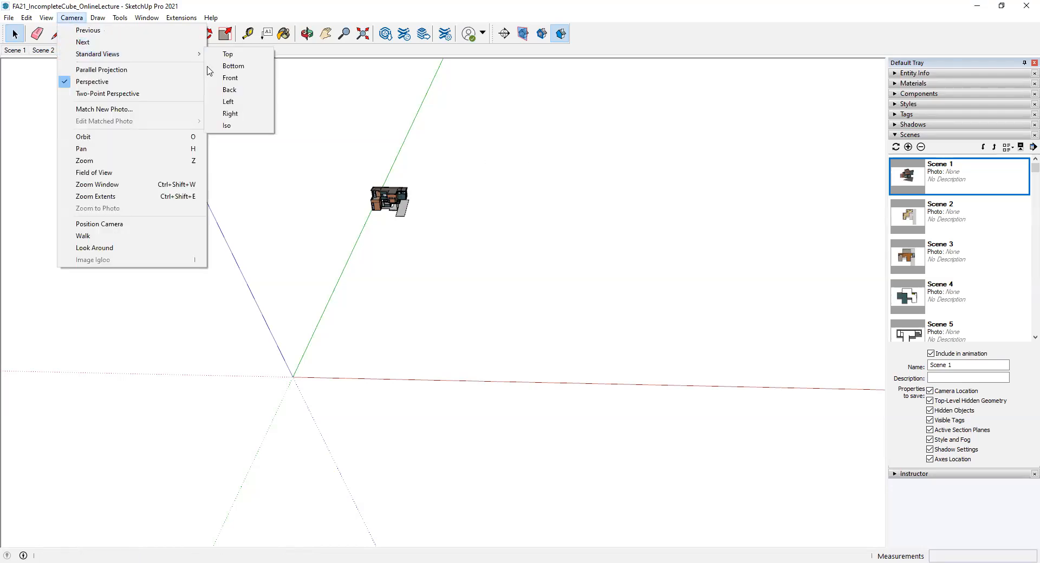
pyautogui.click(227, 77)
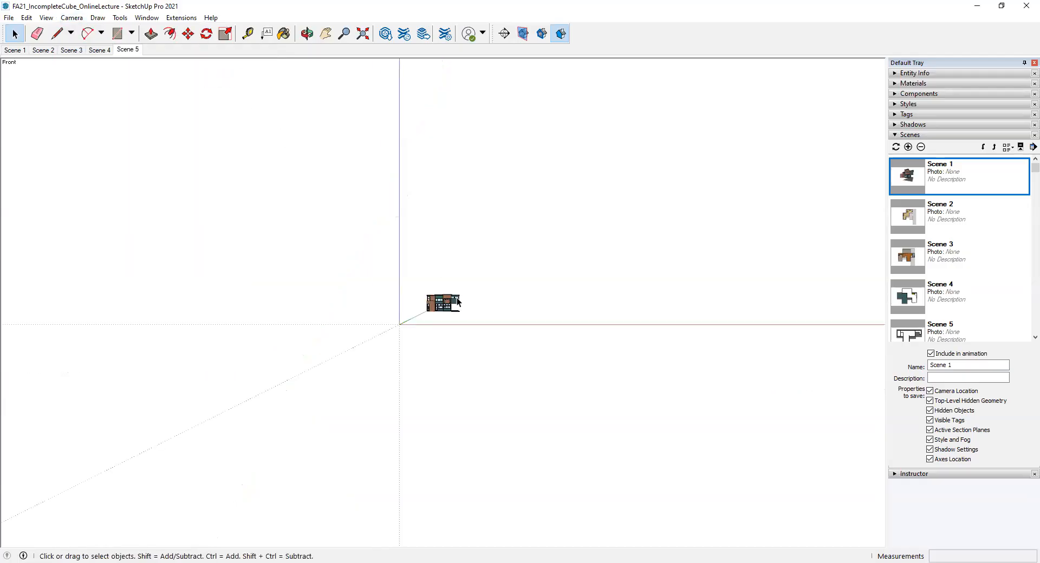
# Look at the house's side facade with the Left standard view
pyautogui.click(74, 20)
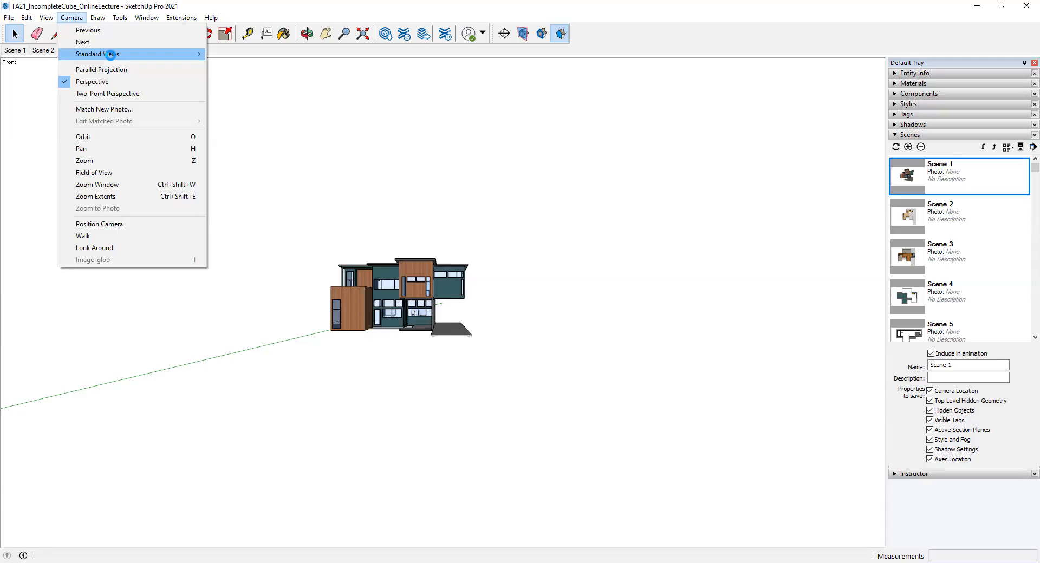
pyautogui.moveTo(212, 55)
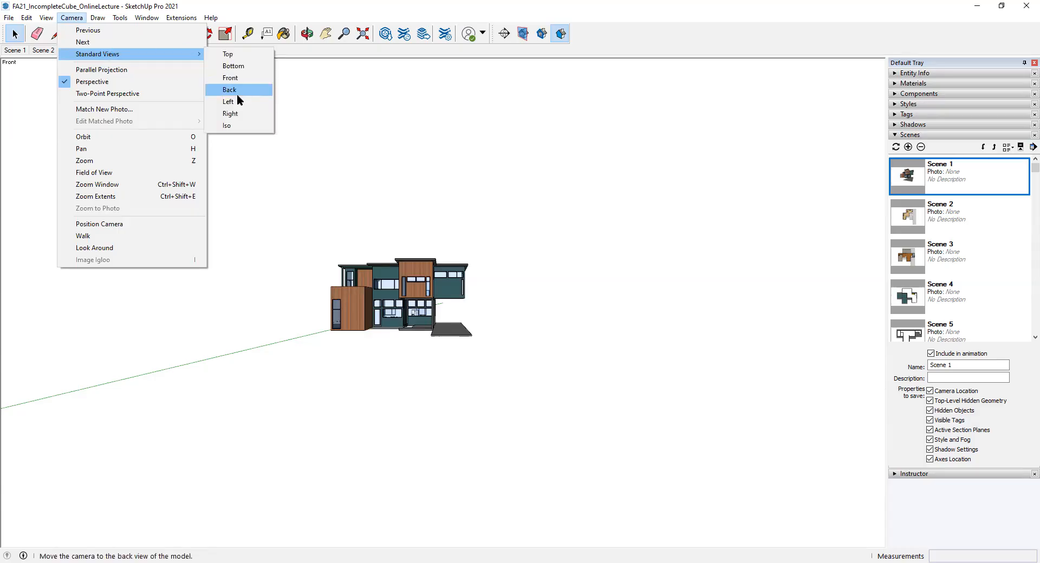
pyautogui.click(234, 102)
pyautogui.scroll(3, 435, 304)
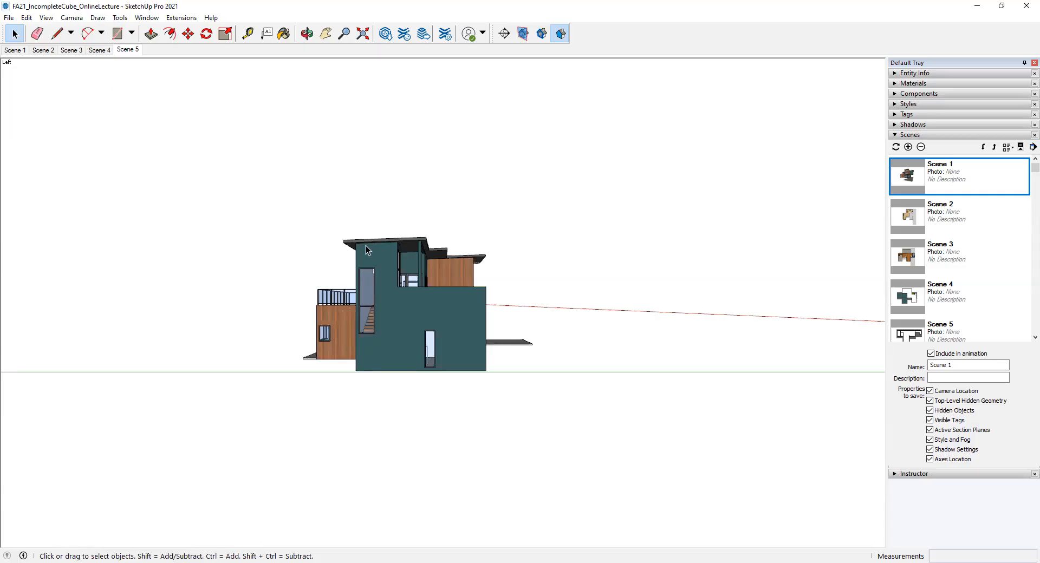
# Hide the model axes while viewing the front of the house
pyautogui.scroll(-2, 271, 244)
pyautogui.moveTo(244, 325); pyautogui.dragTo(108, 70, button='middle')
pyautogui.click(43, 18)
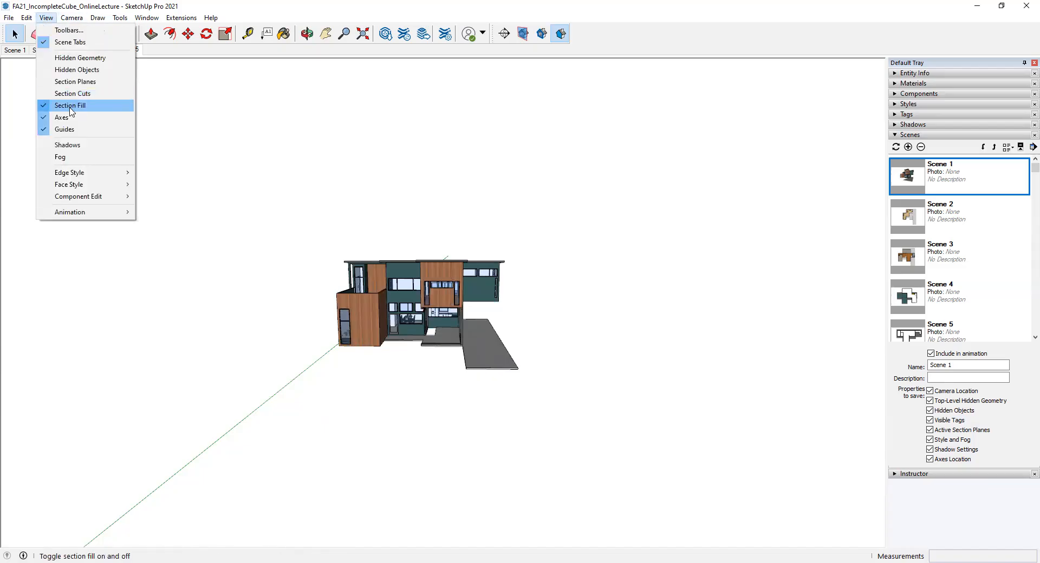
pyautogui.click(70, 121)
pyautogui.scroll(1, 440, 313)
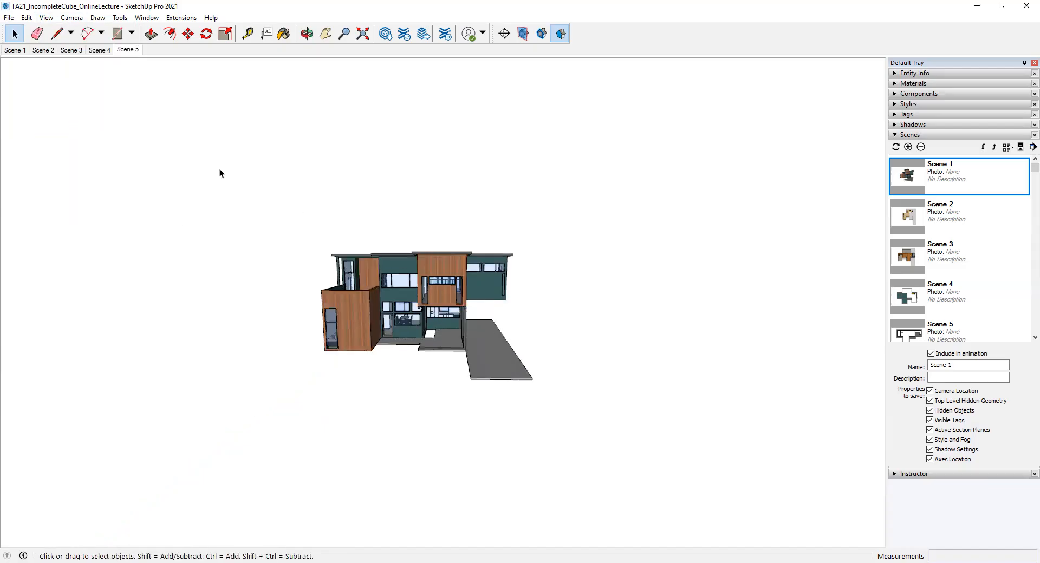
# Examine each side of the house in turn, ending at the front facade
pyautogui.click(70, 17)
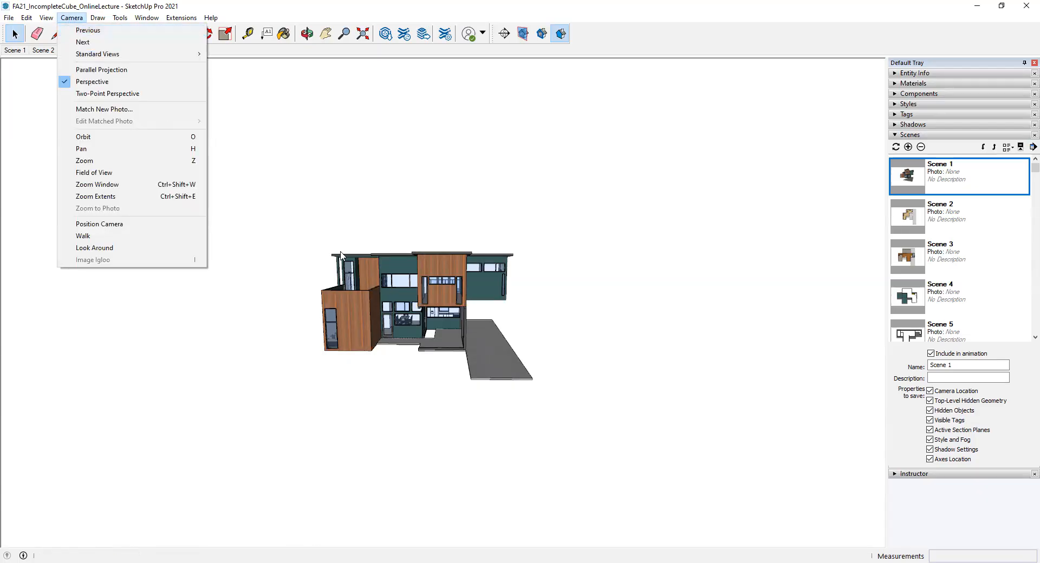
pyautogui.click(382, 205)
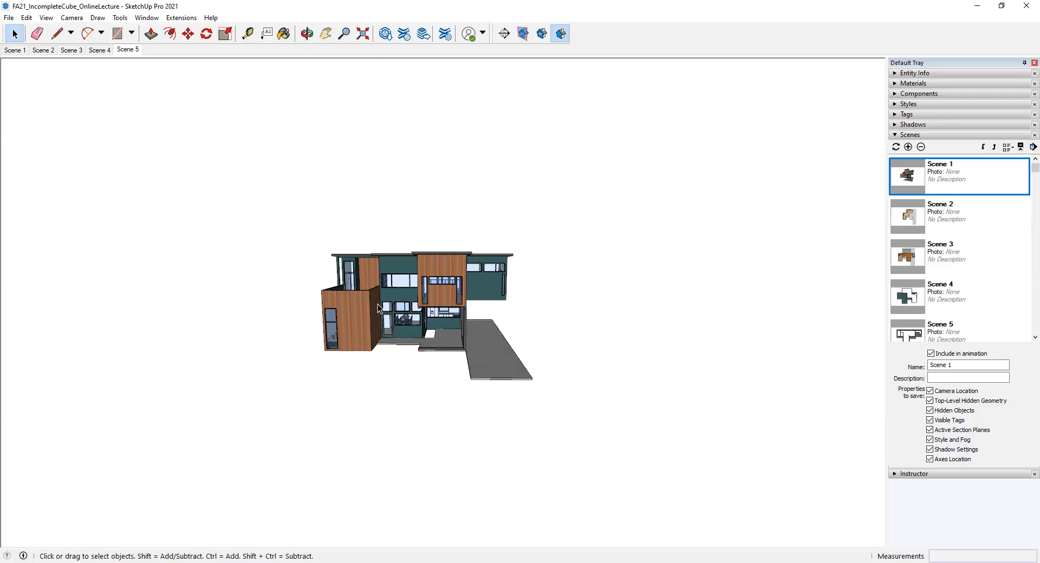
pyautogui.scroll(2, 378, 304)
pyautogui.moveTo(428, 311); pyautogui.dragTo(187, 279, button='middle')
pyautogui.scroll(-1, 382, 309)
pyautogui.moveTo(454, 328); pyautogui.dragTo(463, 287, button='middle')
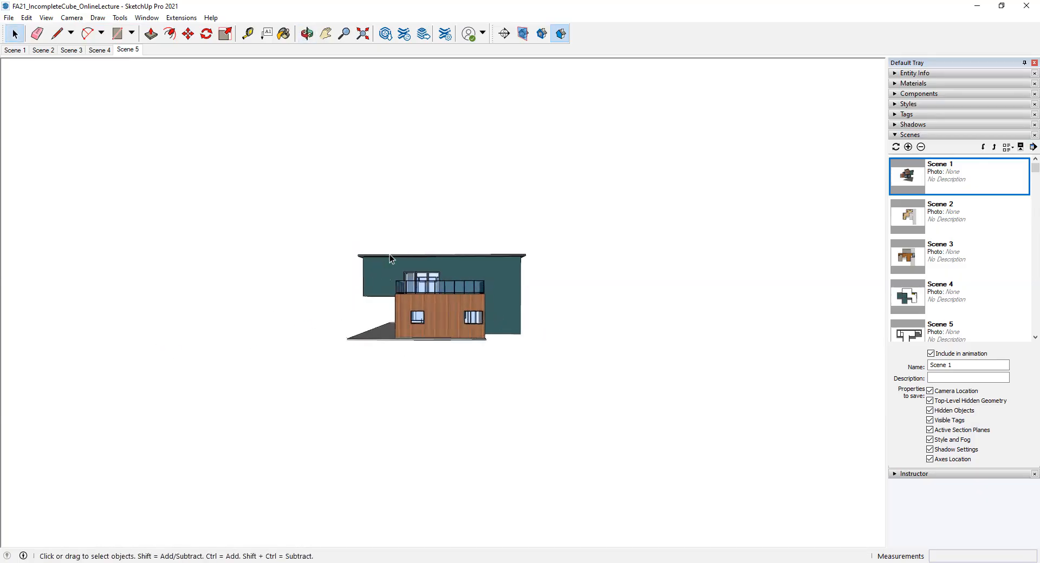
pyautogui.moveTo(496, 317); pyautogui.dragTo(325, 323, button='middle')
pyautogui.moveTo(465, 305); pyautogui.dragTo(472, 293, button='middle')
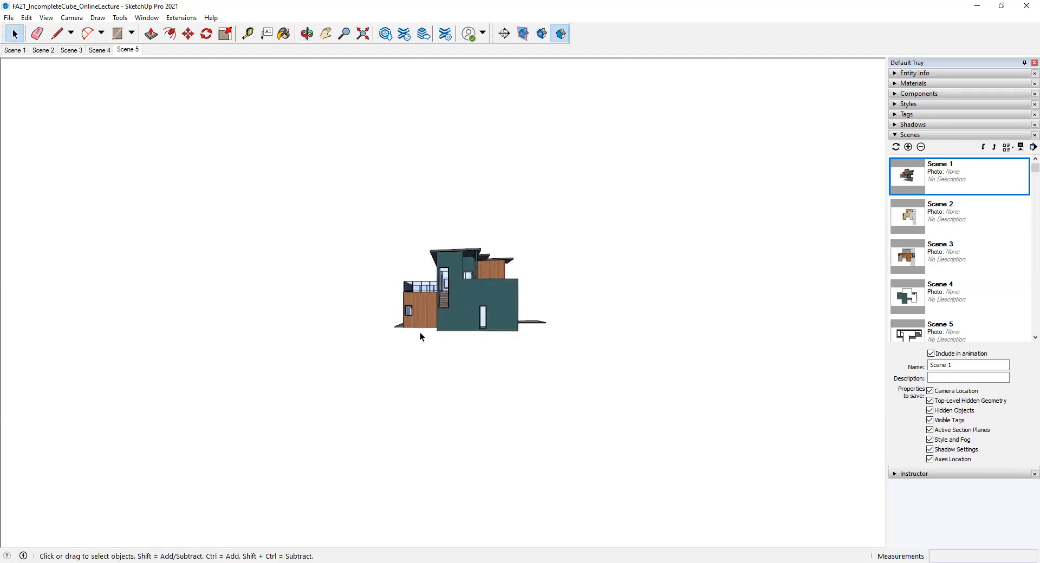
pyautogui.moveTo(531, 314); pyautogui.dragTo(491, 389, button='middle')
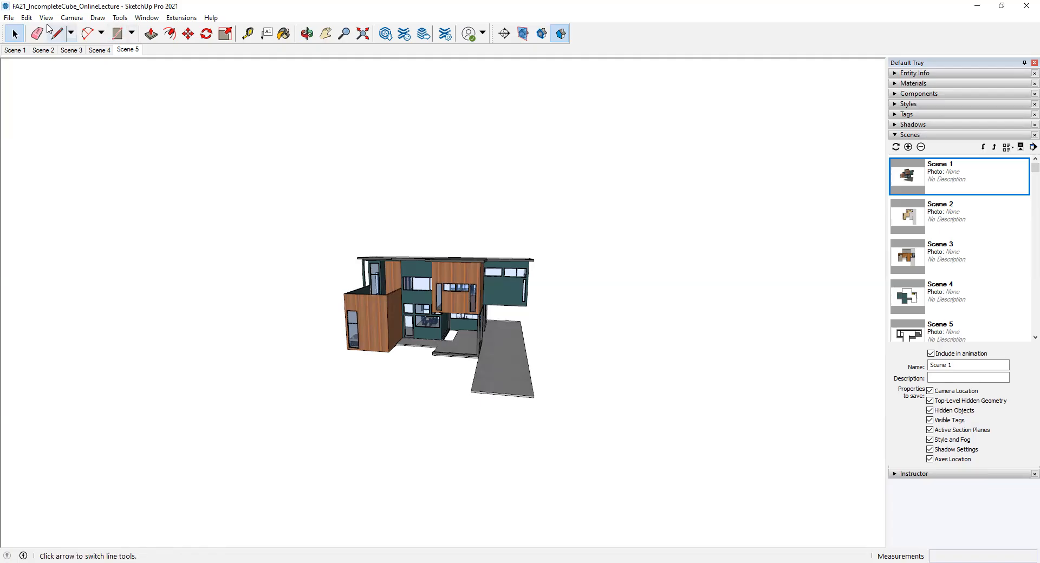
# Set the camera to the Front standard view in Parallel Projection
pyautogui.click(75, 20)
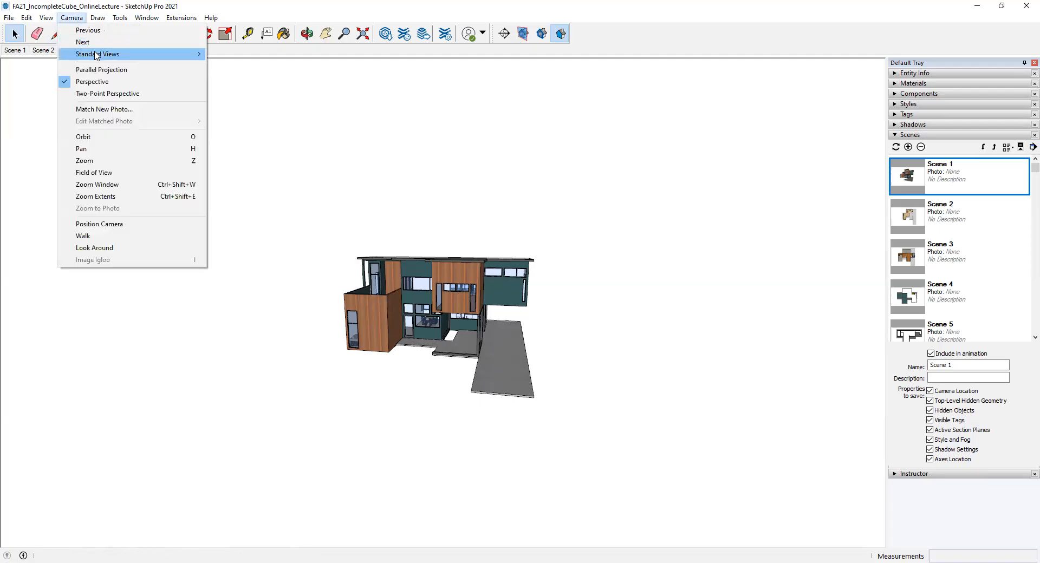
pyautogui.moveTo(97, 56)
pyautogui.click(251, 78)
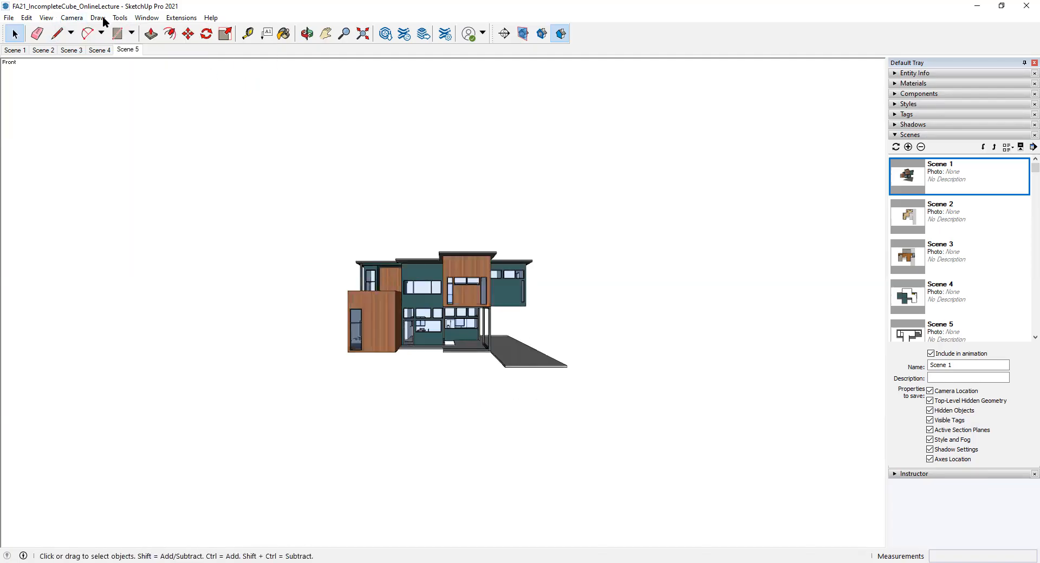
pyautogui.click(72, 19)
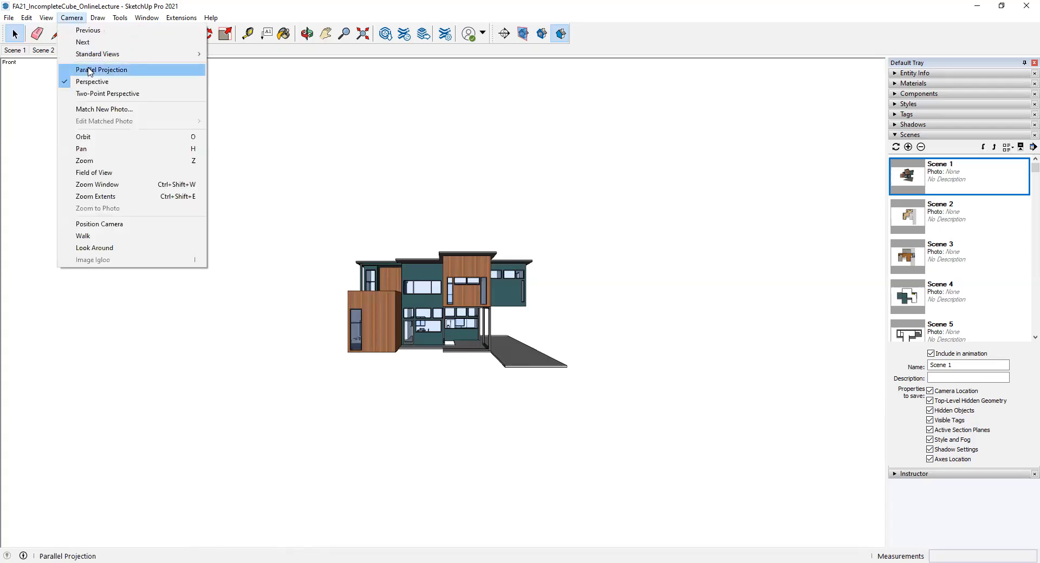
pyautogui.click(90, 70)
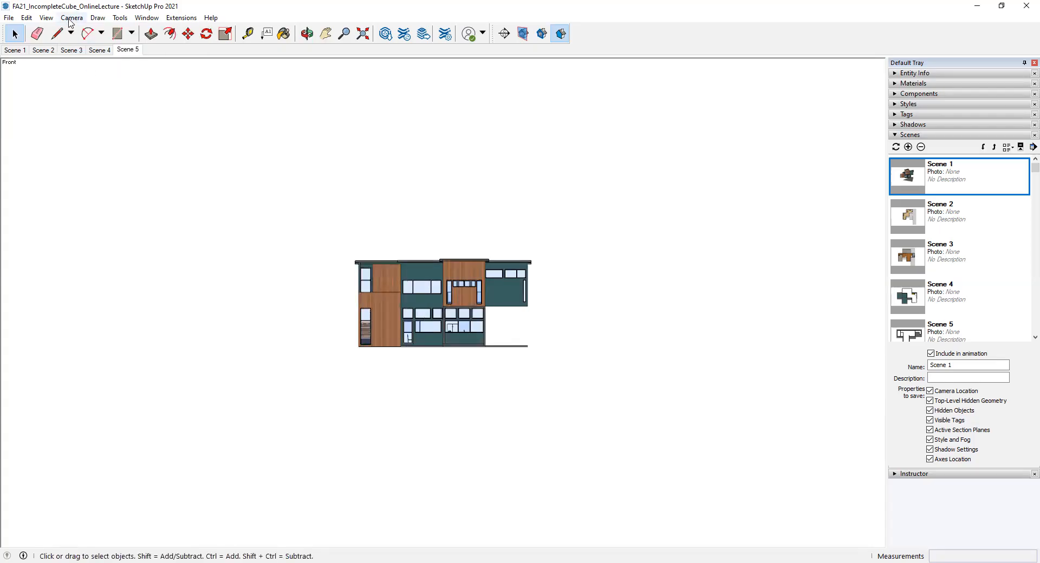
# Compare the front view in Perspective with the same view in Parallel Projection
pyautogui.click(72, 18)
pyautogui.click(89, 82)
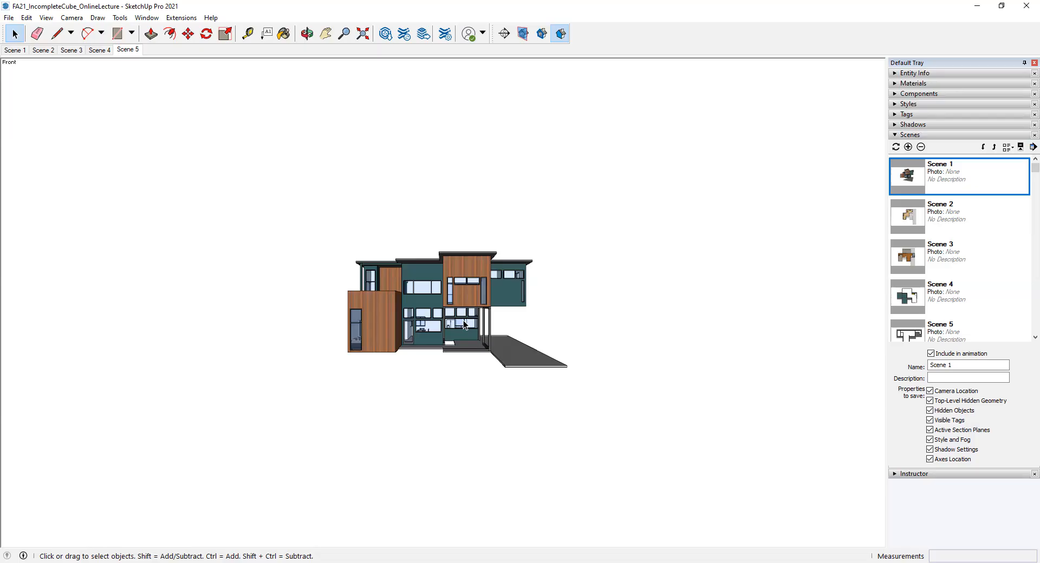
pyautogui.click(81, 19)
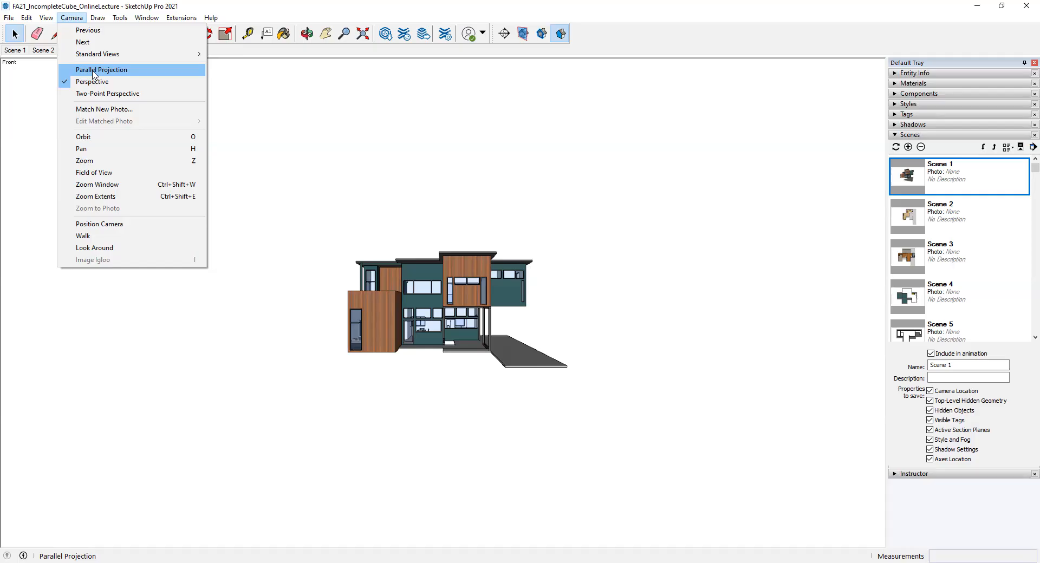
pyautogui.click(93, 70)
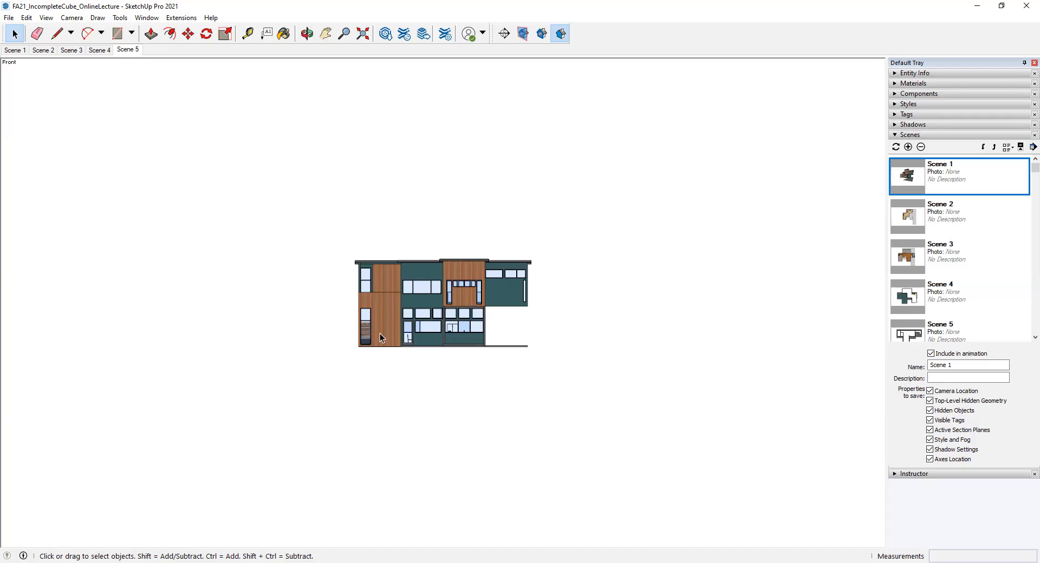
# Fill the drawing area with the front elevation and save it as a new scene
pyautogui.scroll(8, 412, 306)
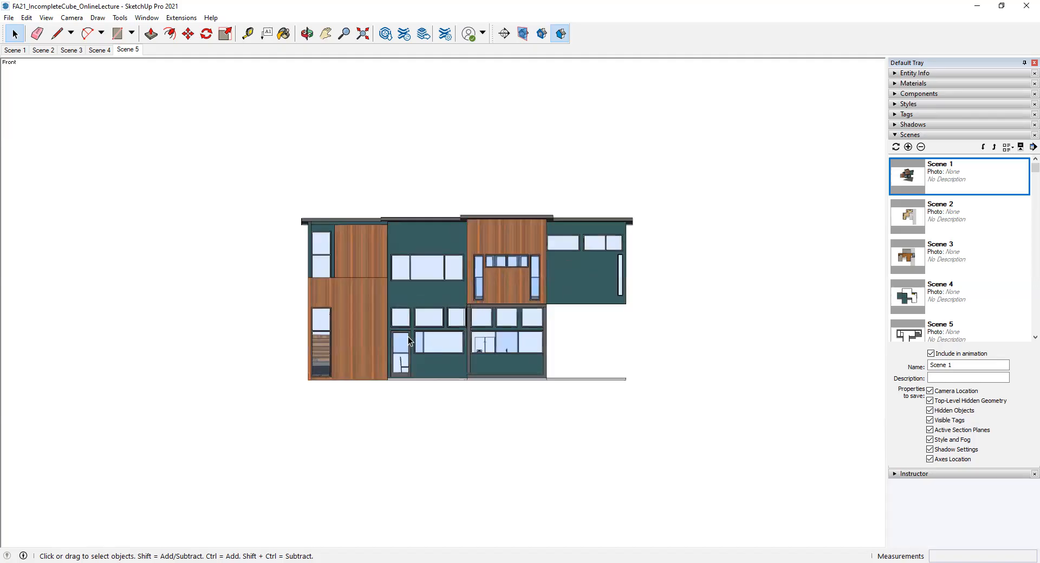
pyautogui.scroll(3, 515, 219)
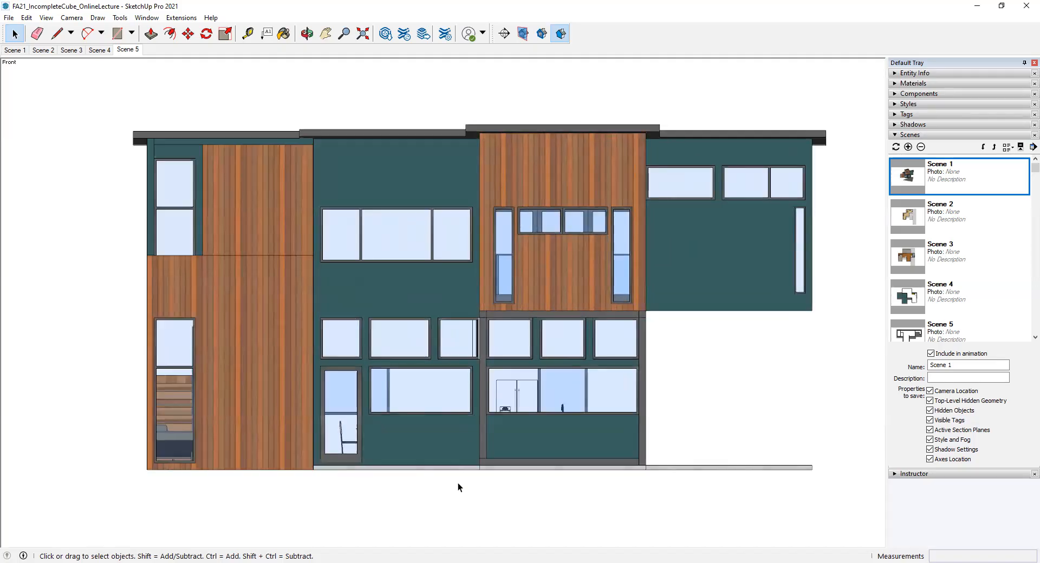
pyautogui.scroll(2, 441, 499)
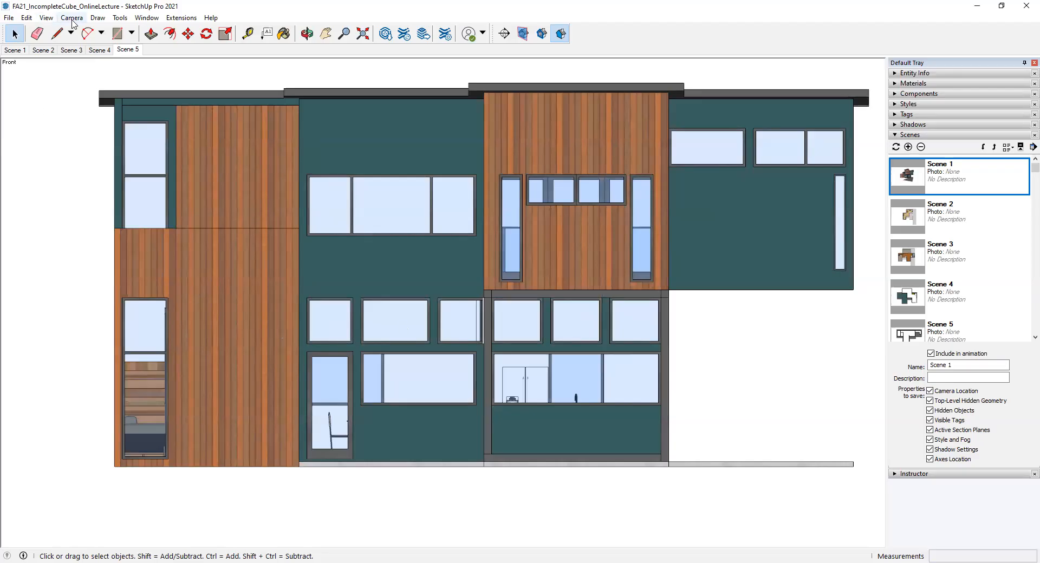
pyautogui.click(46, 18)
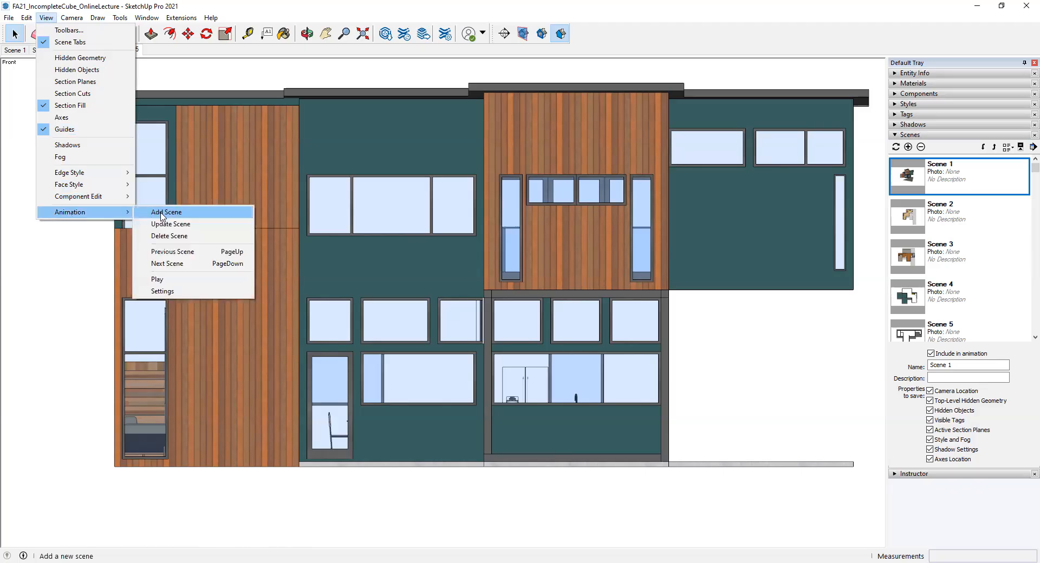
pyautogui.click(163, 214)
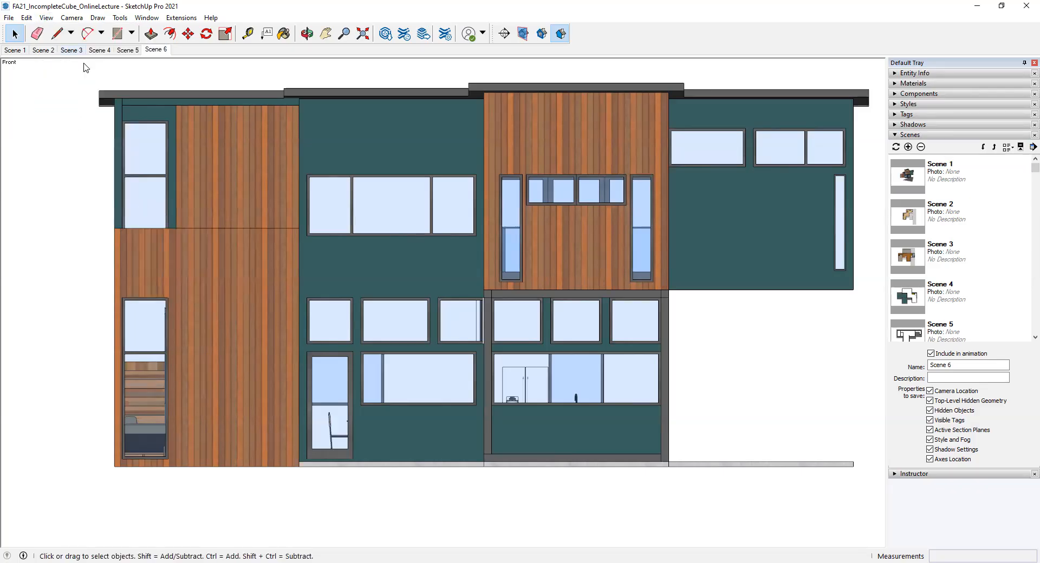
# Set the camera to the Right standard view and save the right elevation as a new scene
pyautogui.click(48, 18)
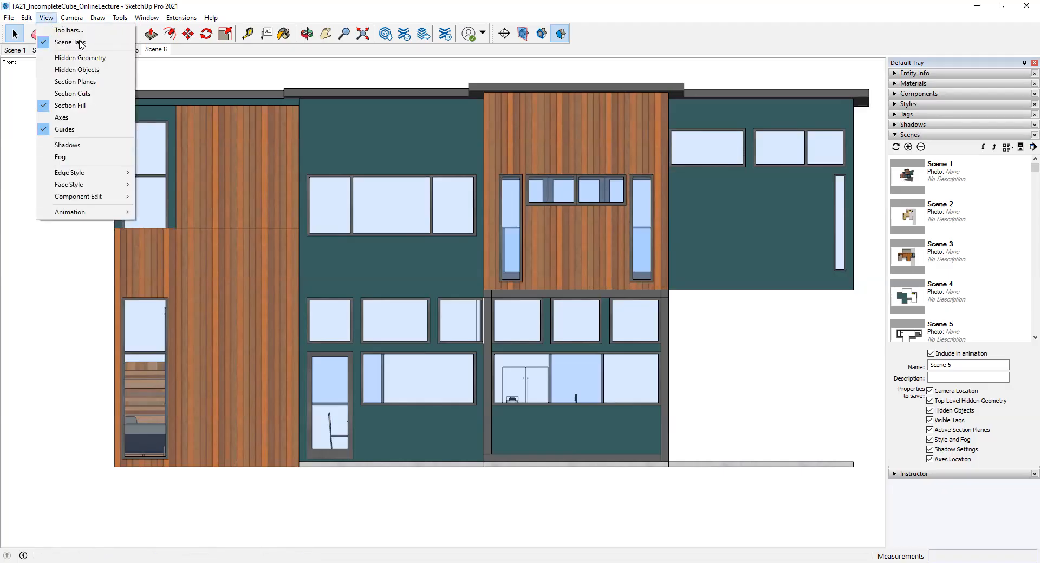
pyautogui.moveTo(72, 17)
pyautogui.moveTo(108, 54)
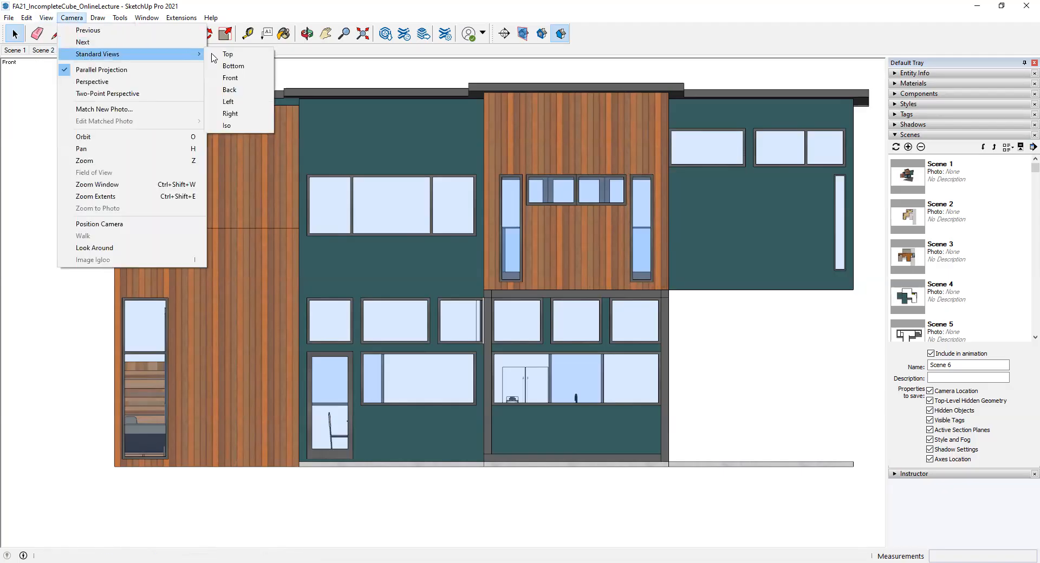
pyautogui.click(236, 112)
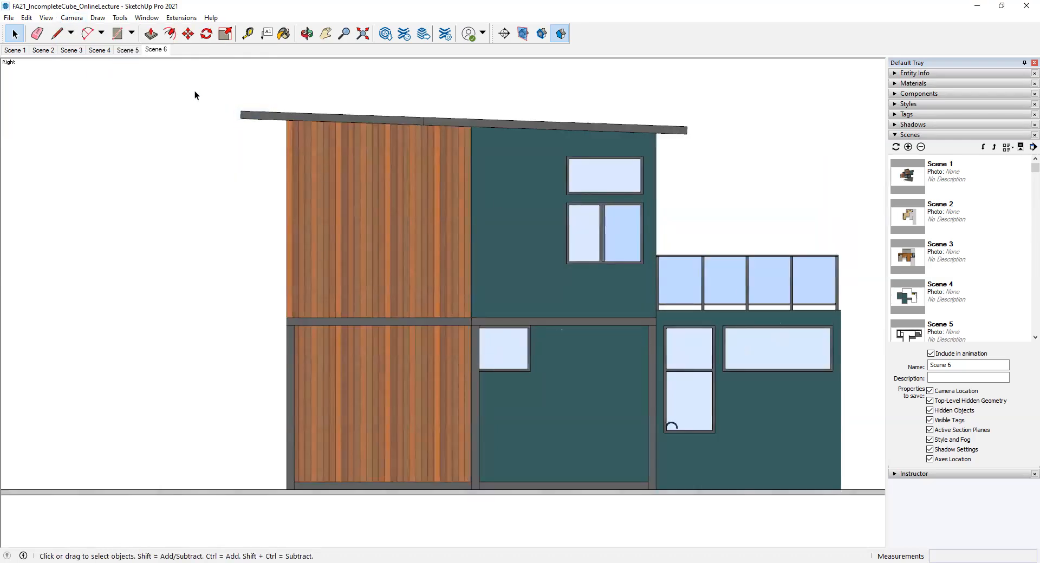
pyautogui.click(47, 21)
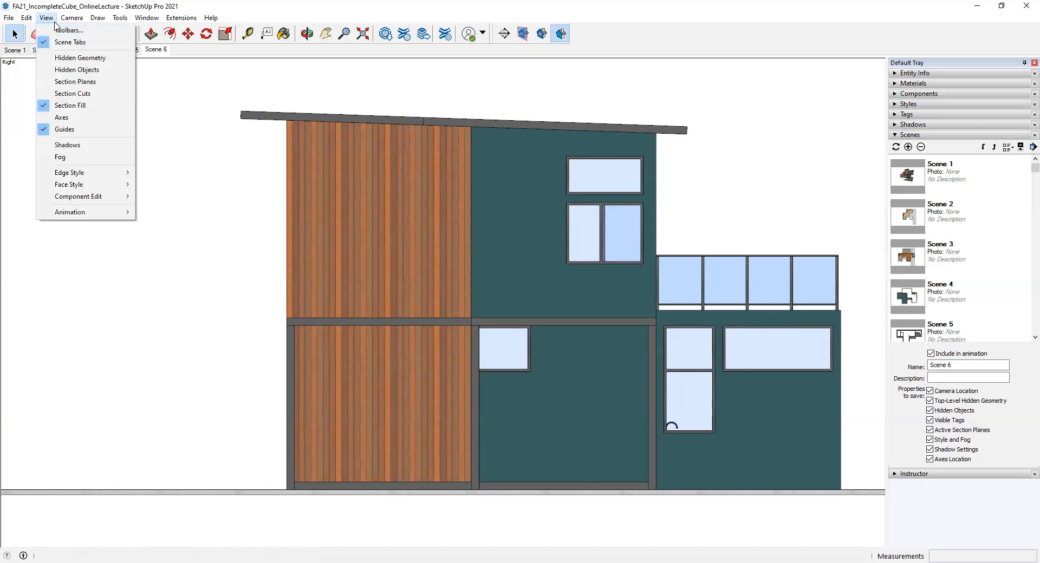
pyautogui.moveTo(85, 212)
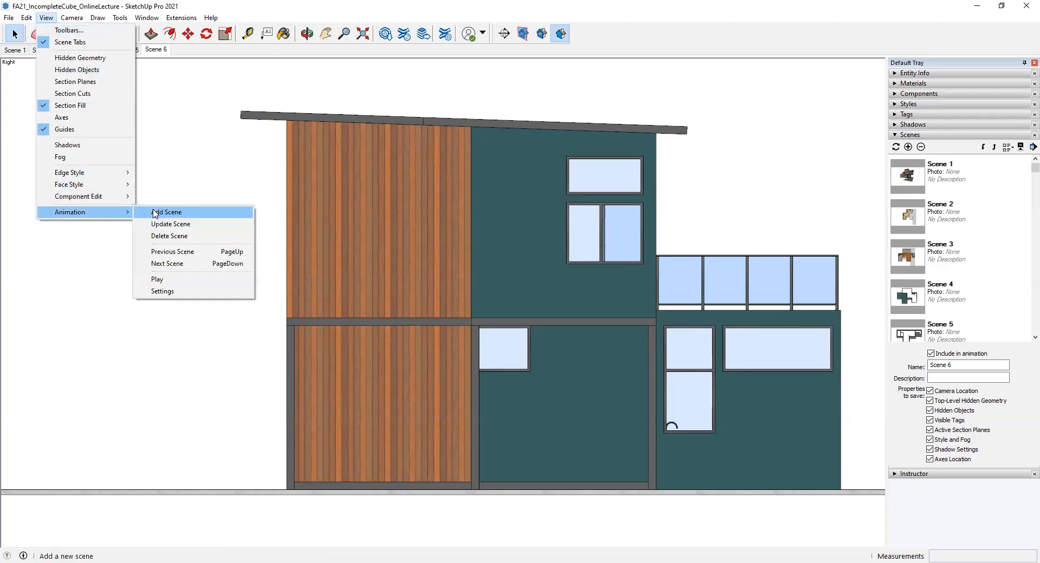
pyautogui.click(154, 213)
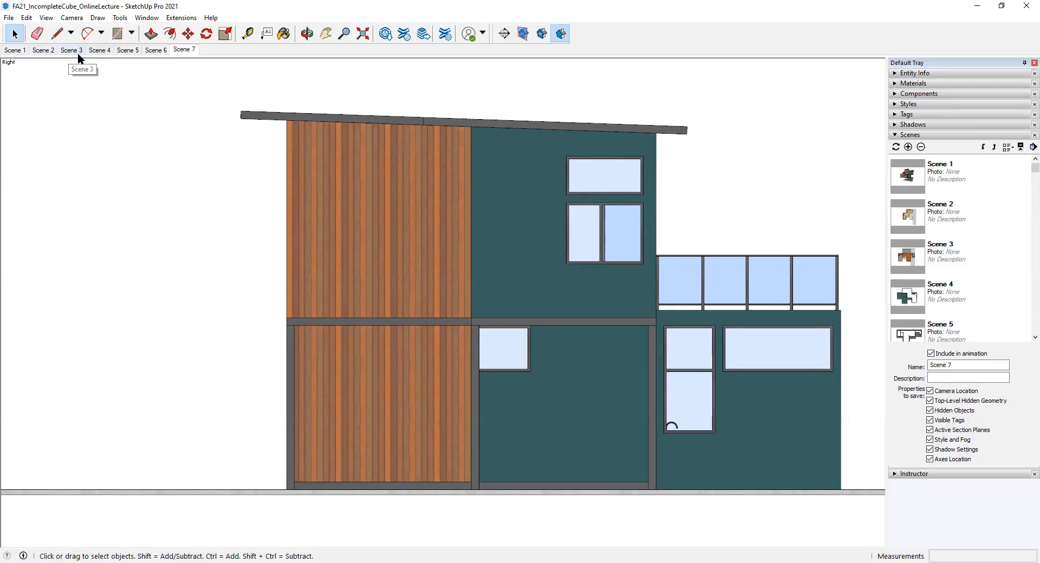
# Review the saved plan, ceiling plan and front elevation scenes in turn, from Scene 2 to Scene 6
pyautogui.click(46, 52)
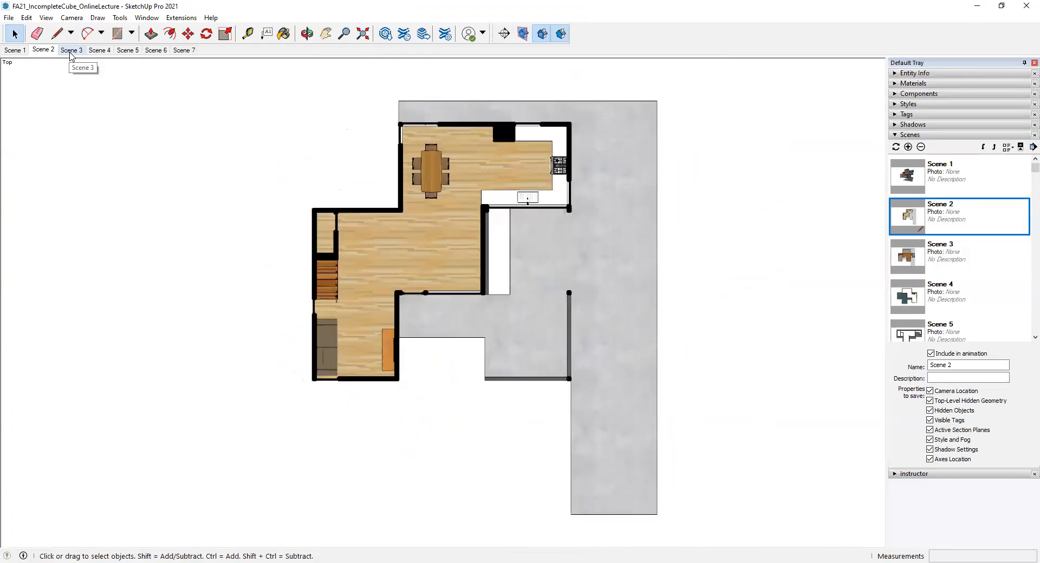
pyautogui.click(70, 52)
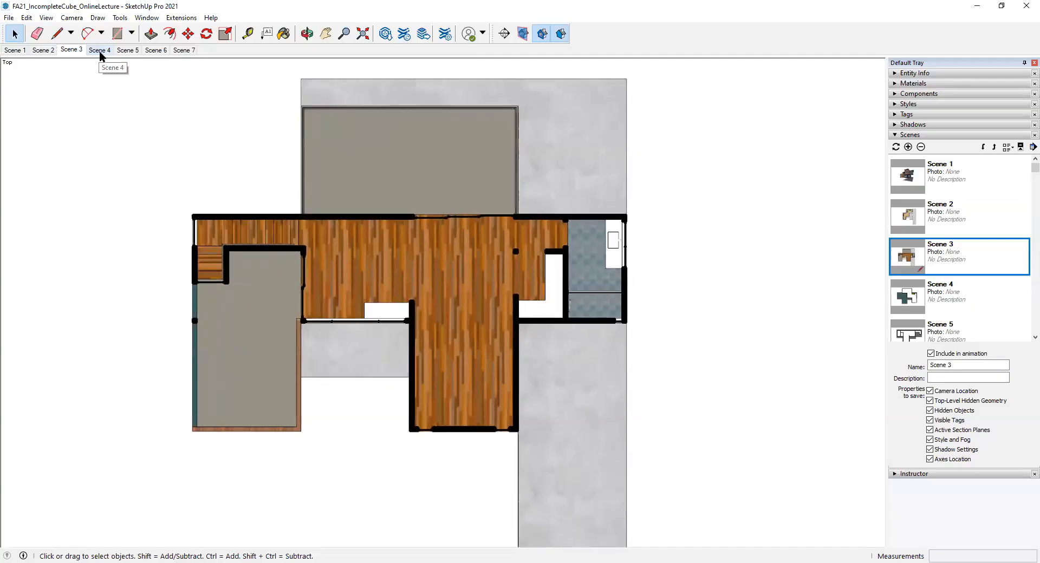
pyautogui.click(99, 50)
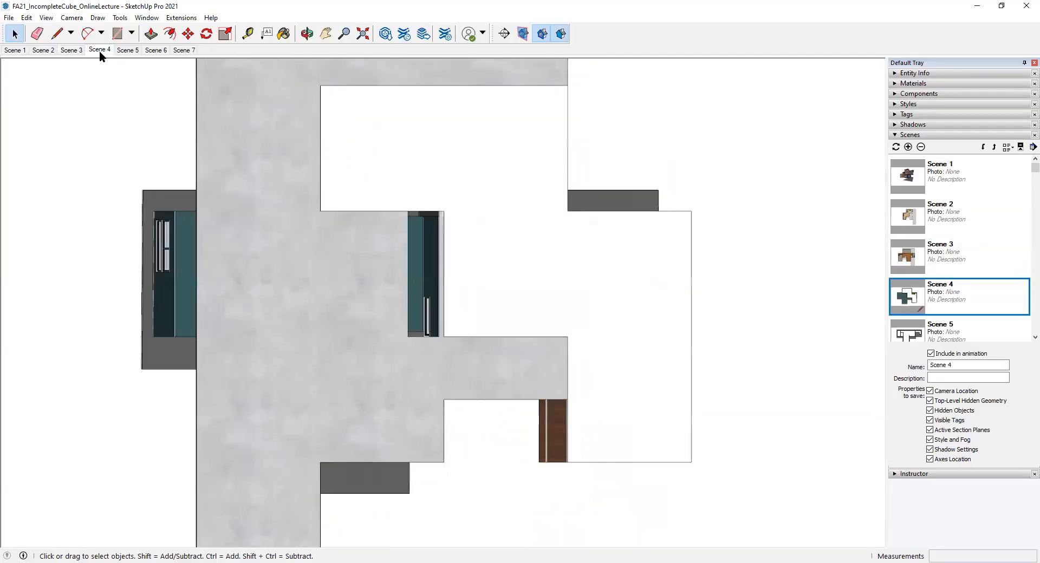
pyautogui.click(128, 50)
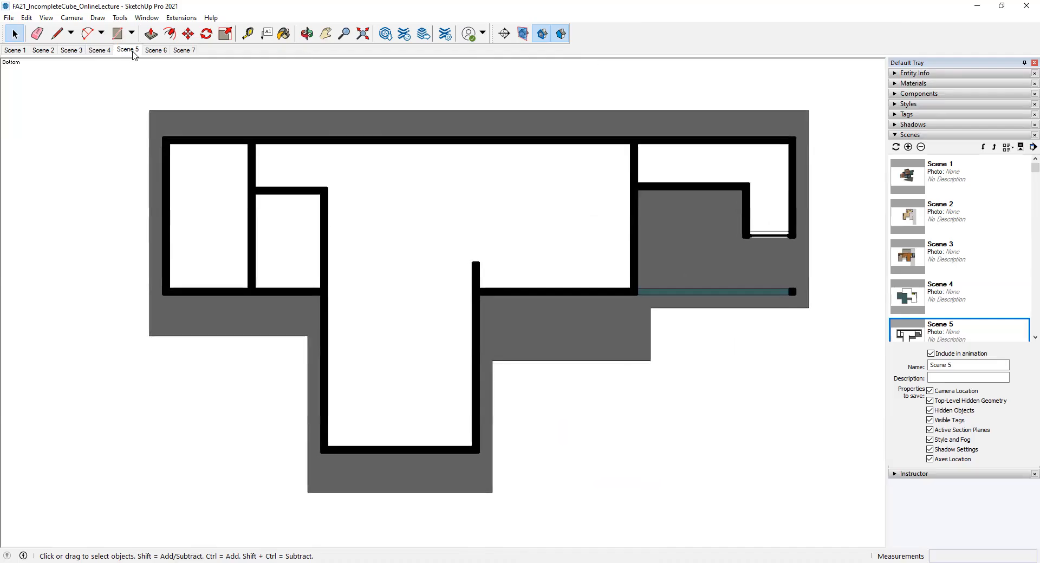
pyautogui.click(155, 52)
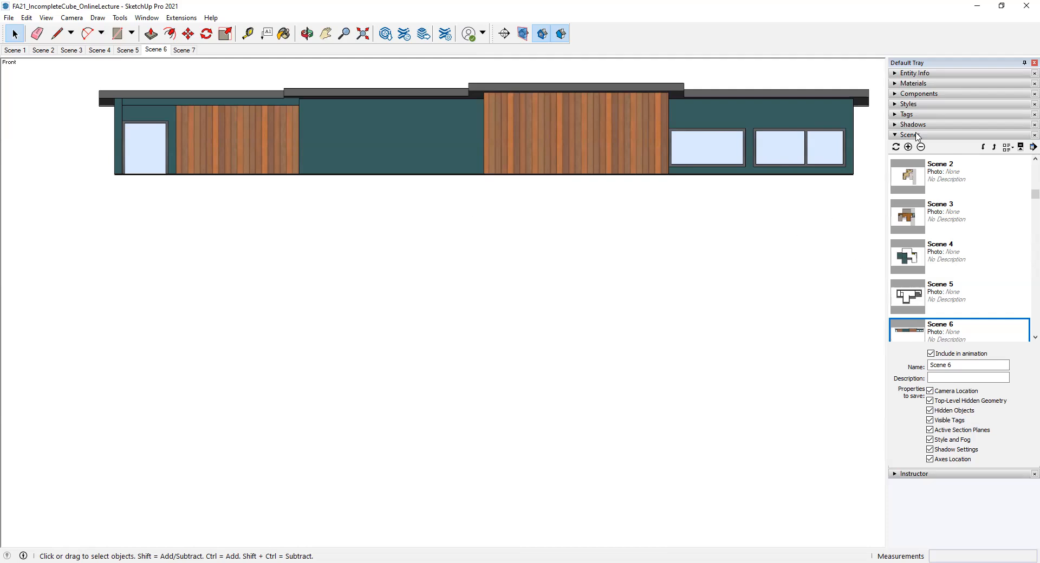
# Show the style's modeling settings and check the section display options against Scenes 4, 5 and 6
pyautogui.click(897, 105)
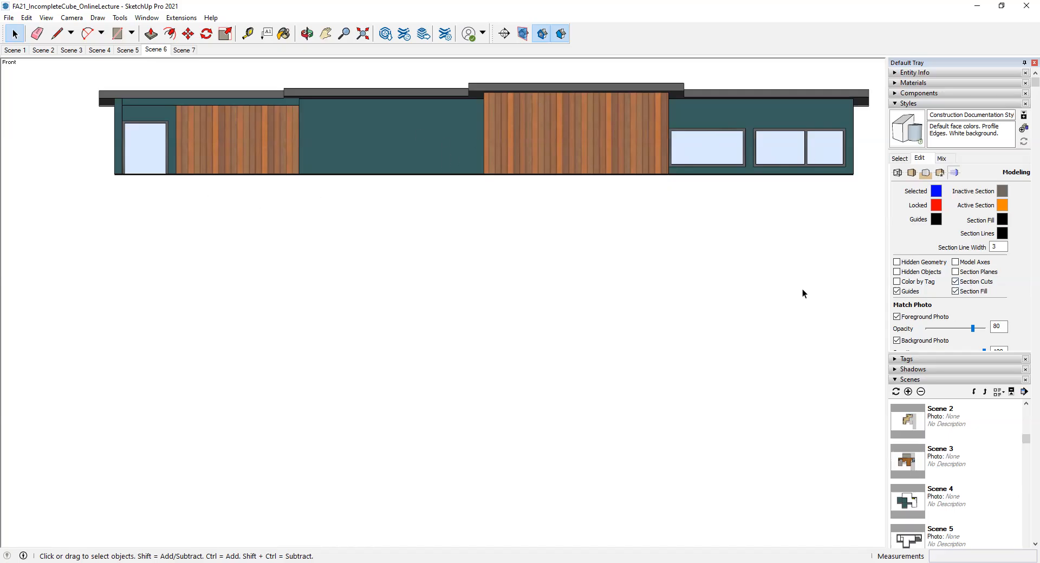
pyautogui.click(100, 49)
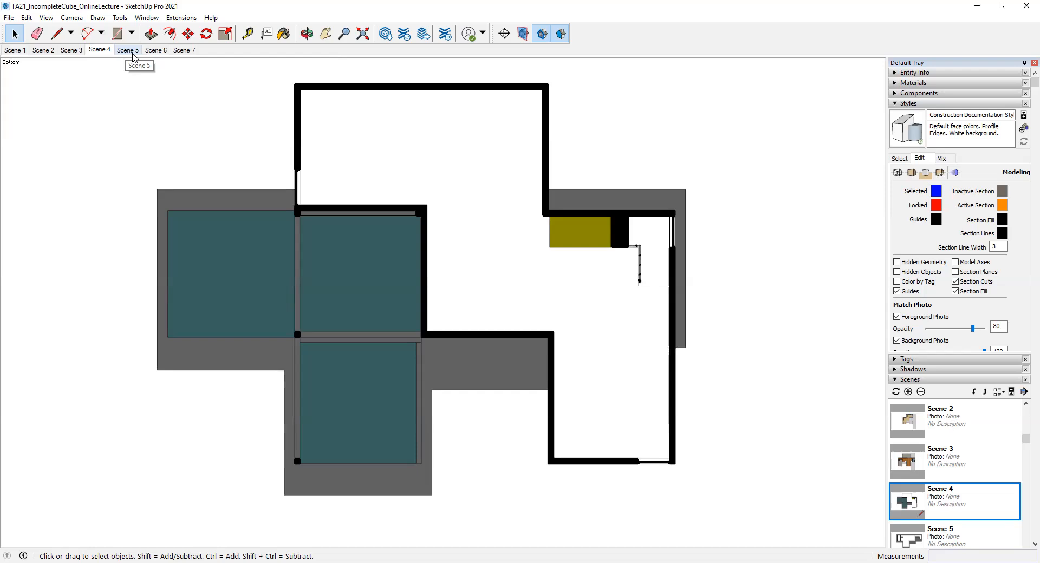
pyautogui.click(133, 54)
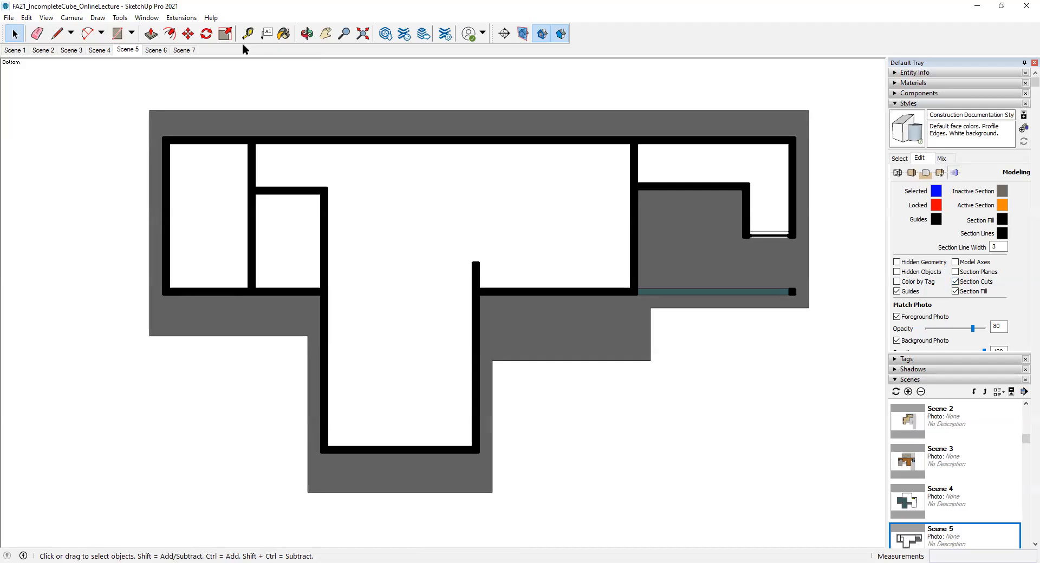
pyautogui.click(155, 50)
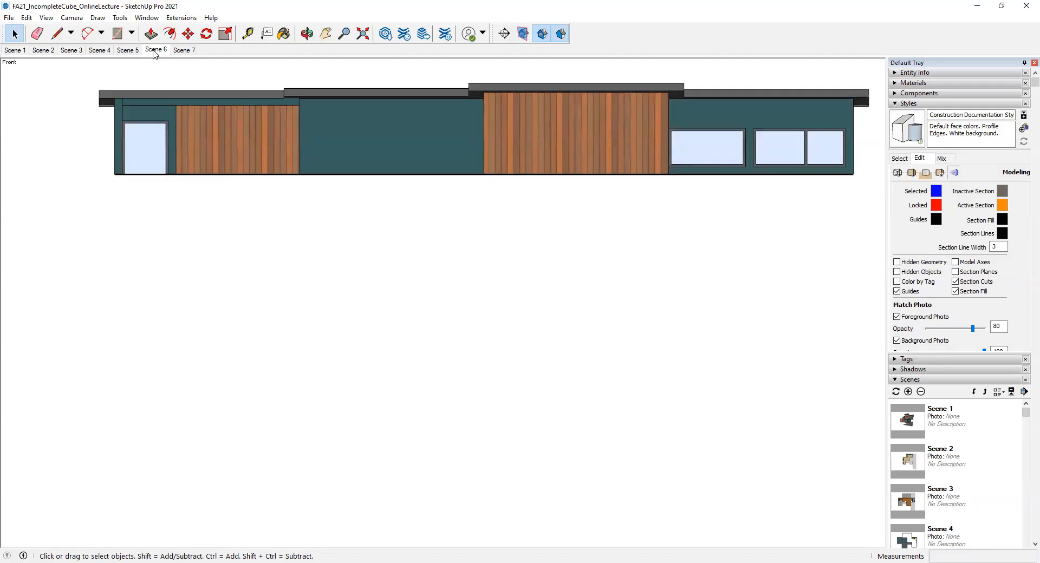
pyautogui.click(955, 292)
pyautogui.click(955, 291)
# Delete Scene 6 and Scene 7, the front and right elevation scenes
pyautogui.rightClick(157, 53)
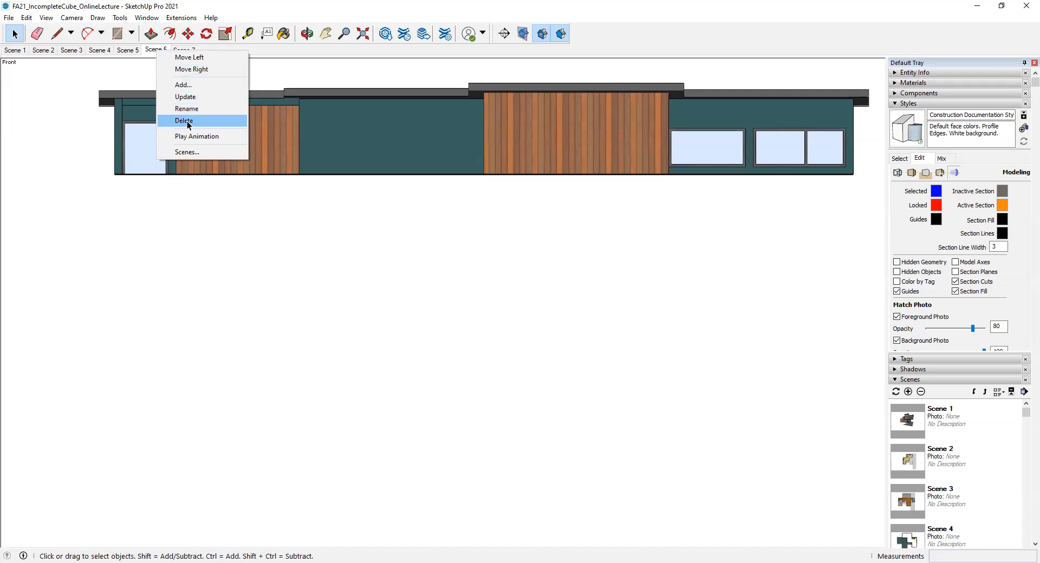
pyautogui.click(187, 121)
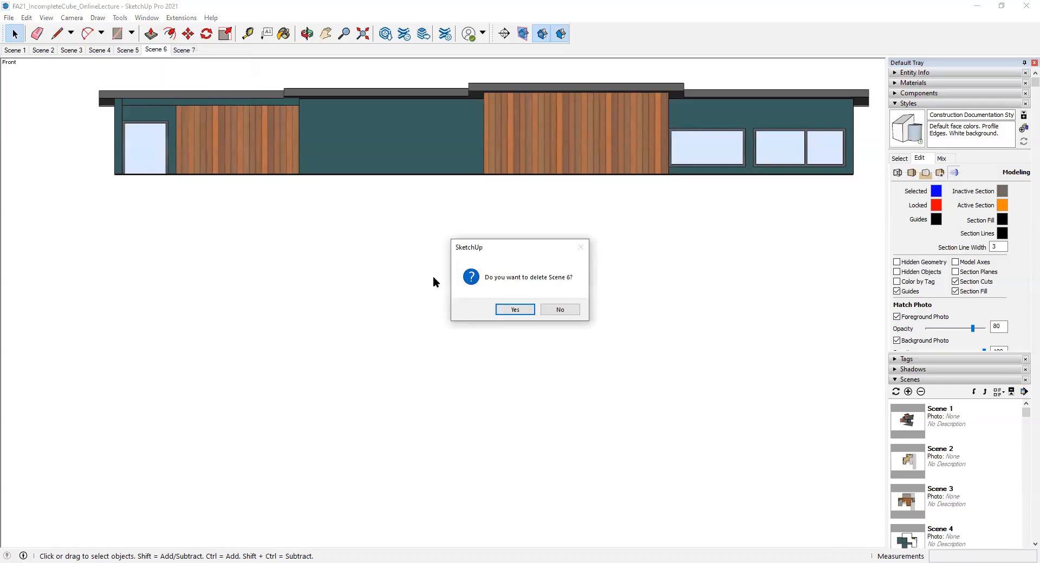
pyautogui.click(515, 309)
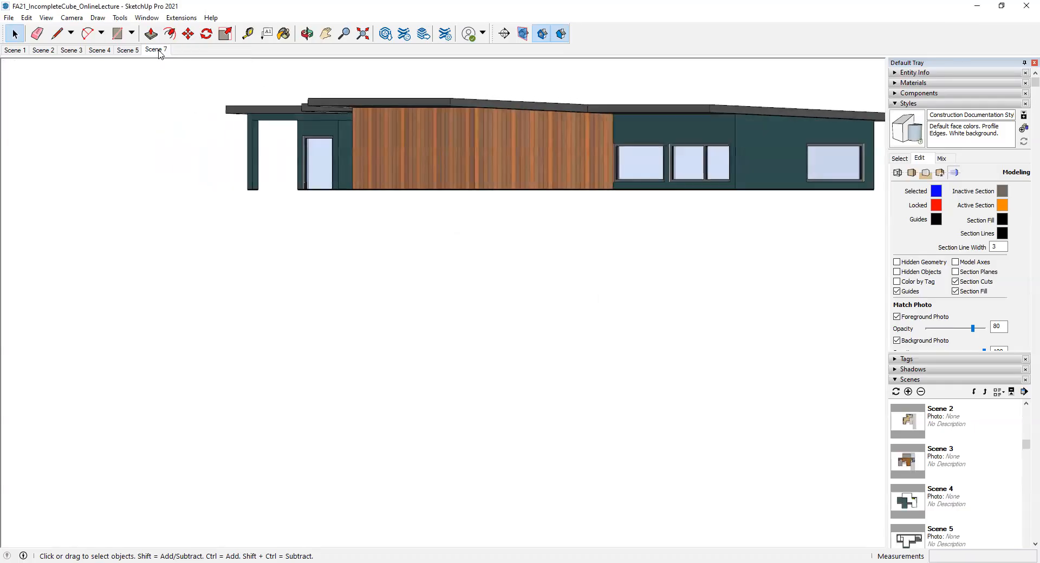
pyautogui.rightClick(157, 50)
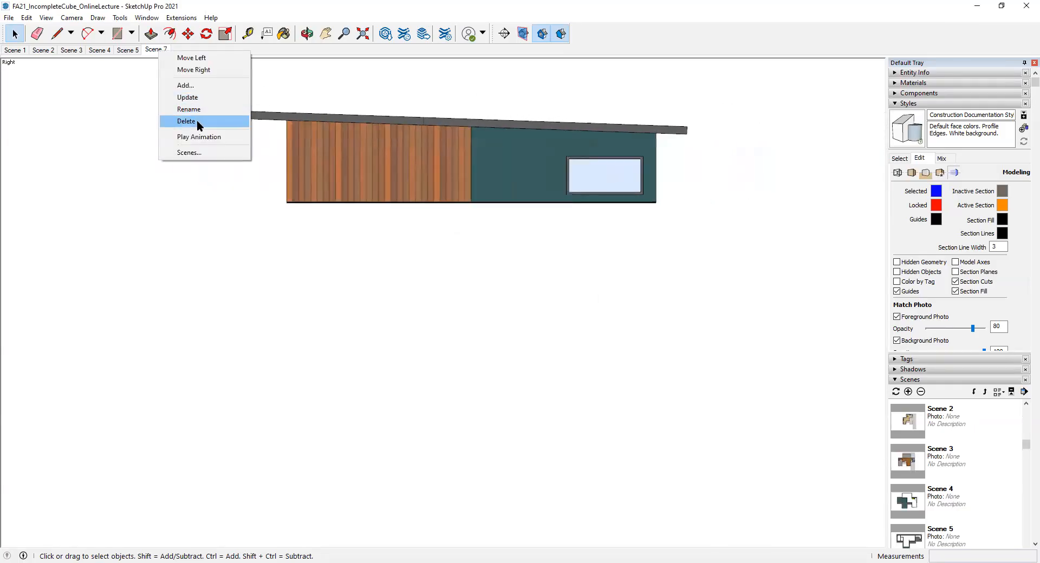
pyautogui.click(186, 122)
pyautogui.click(510, 309)
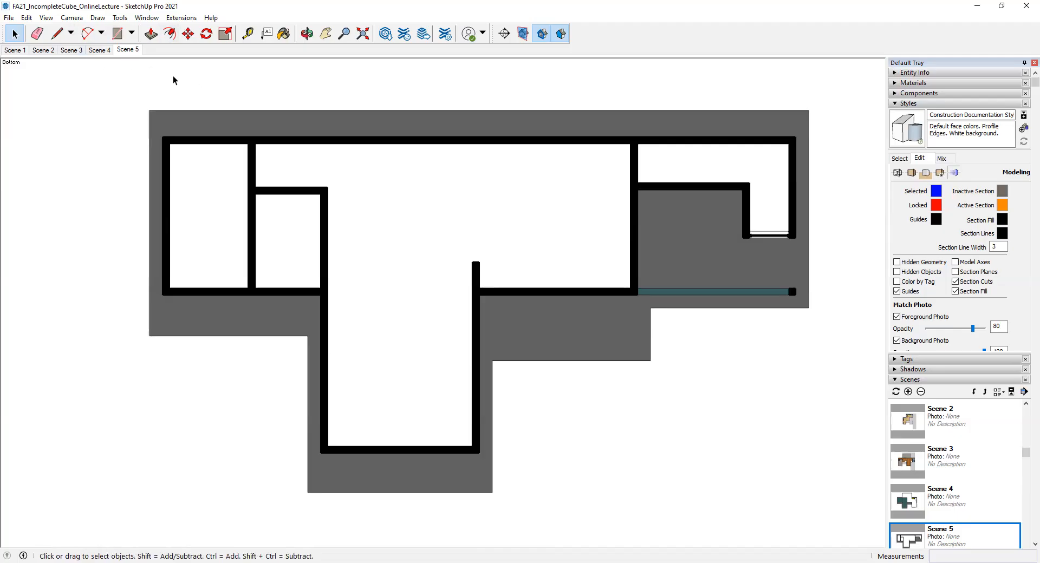
# Set the camera to the Front standard view, starting from the Scene 5 ceiling plan
pyautogui.scroll(-4, 148, 81)
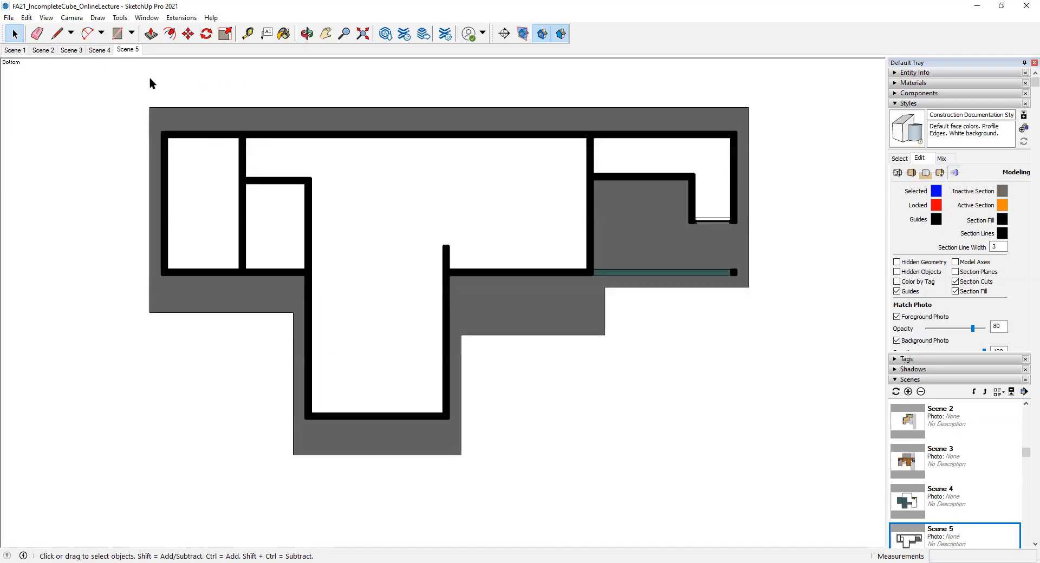
pyautogui.click(71, 17)
pyautogui.moveTo(89, 54)
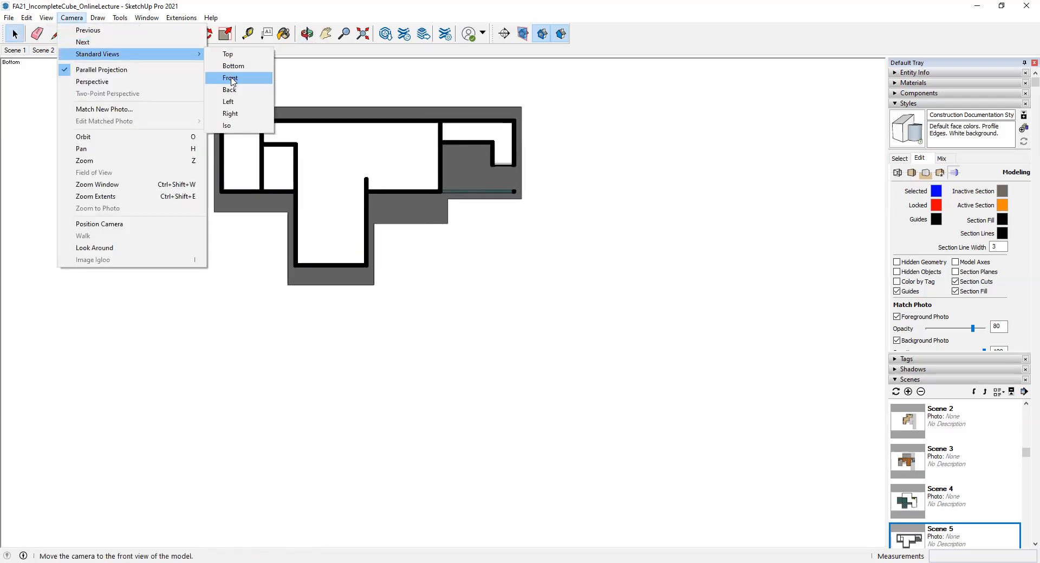
pyautogui.click(230, 79)
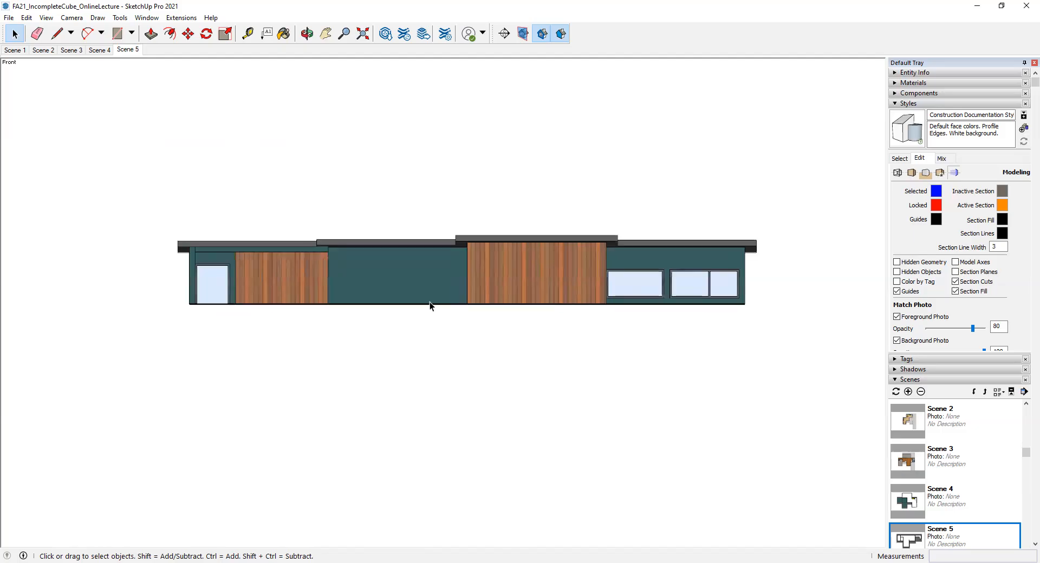
pyautogui.scroll(1, 430, 301)
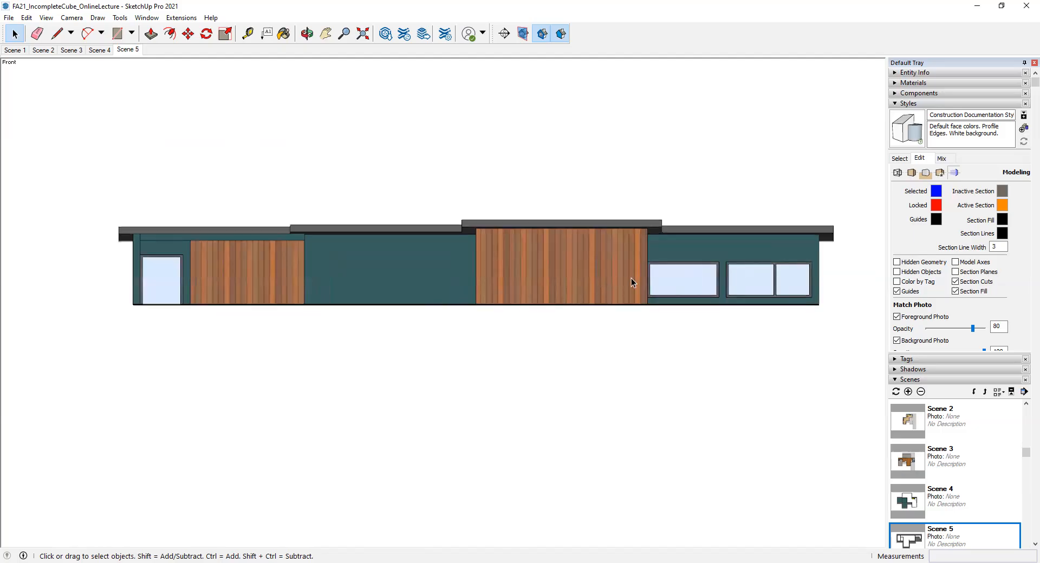
# Turn off Section Cuts in the current style to show the full front facade, and update the style
pyautogui.click(955, 281)
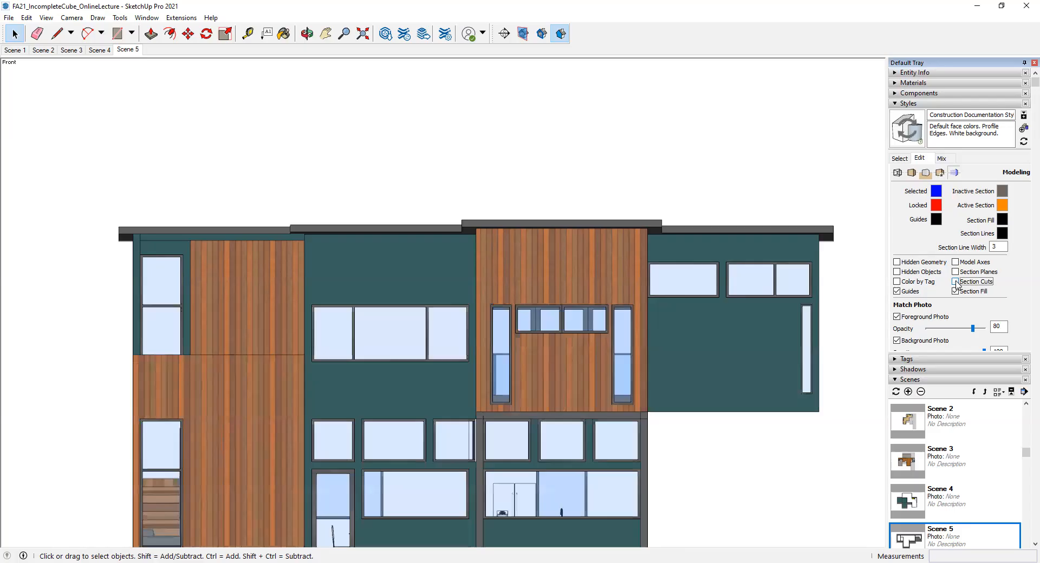
pyautogui.scroll(-3, 435, 157)
pyautogui.scroll(1, 409, 334)
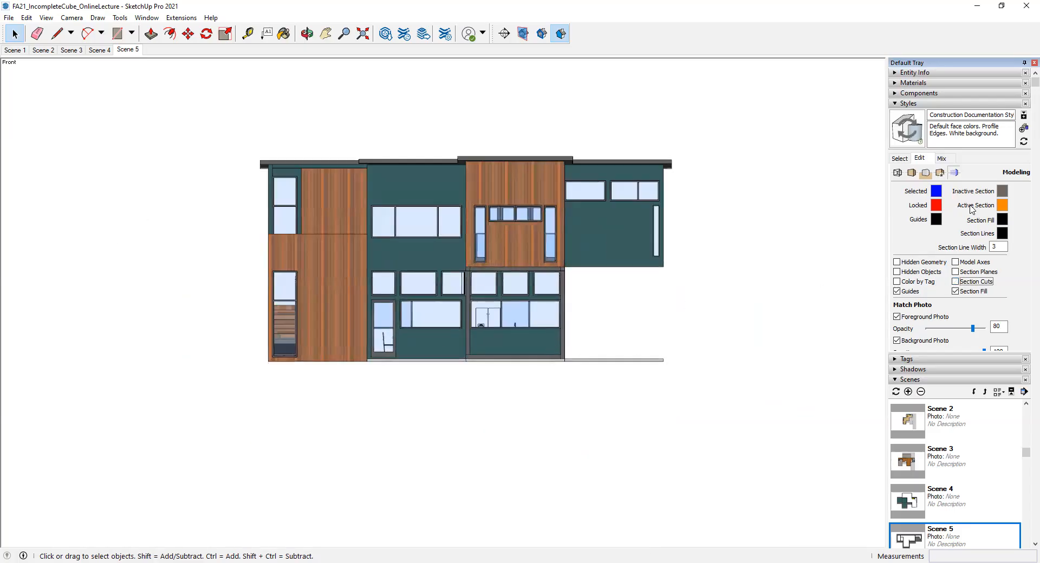
pyautogui.scroll(1, 448, 222)
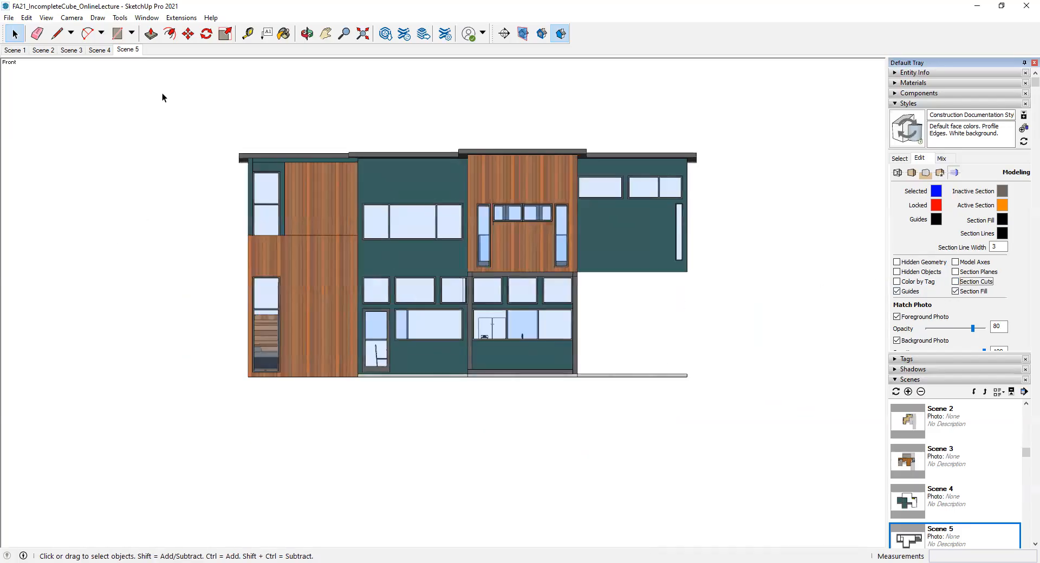
pyautogui.click(1024, 142)
# Save the front elevation as a new scene and check it by switching to Scene 5 and back
pyautogui.click(47, 20)
pyautogui.moveTo(82, 212)
pyautogui.click(162, 212)
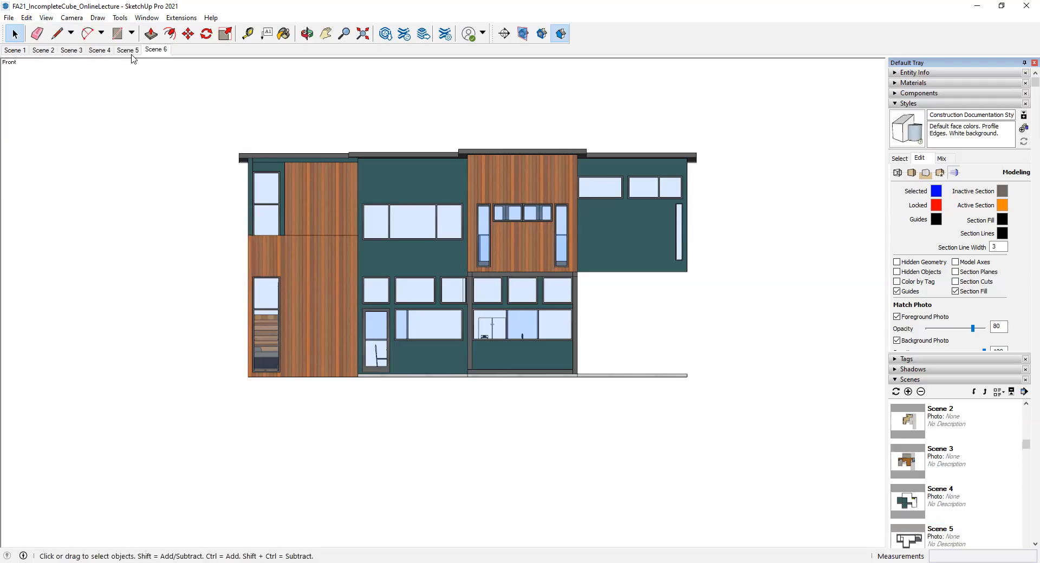
pyautogui.click(130, 53)
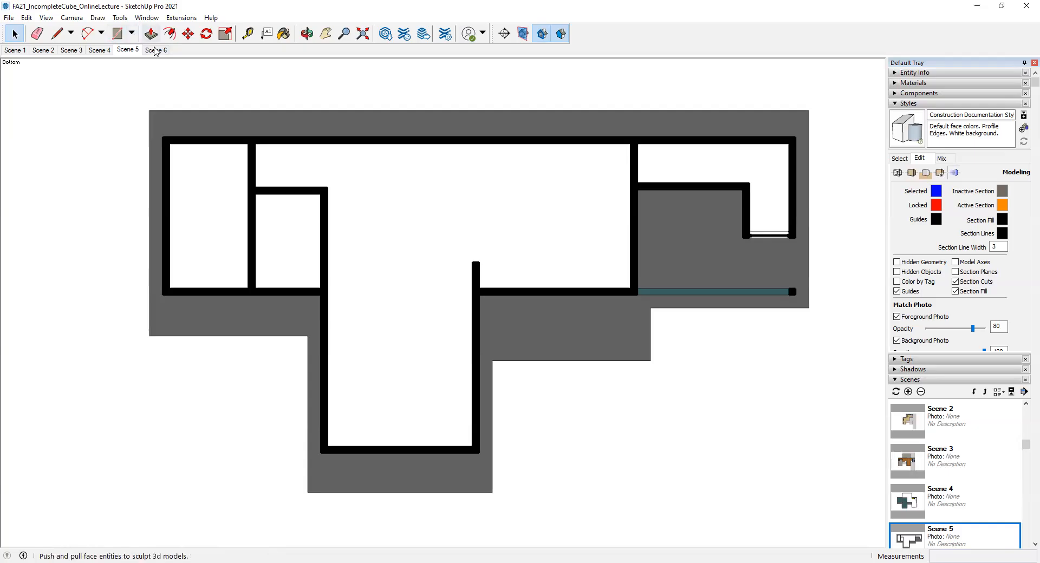
pyautogui.click(157, 50)
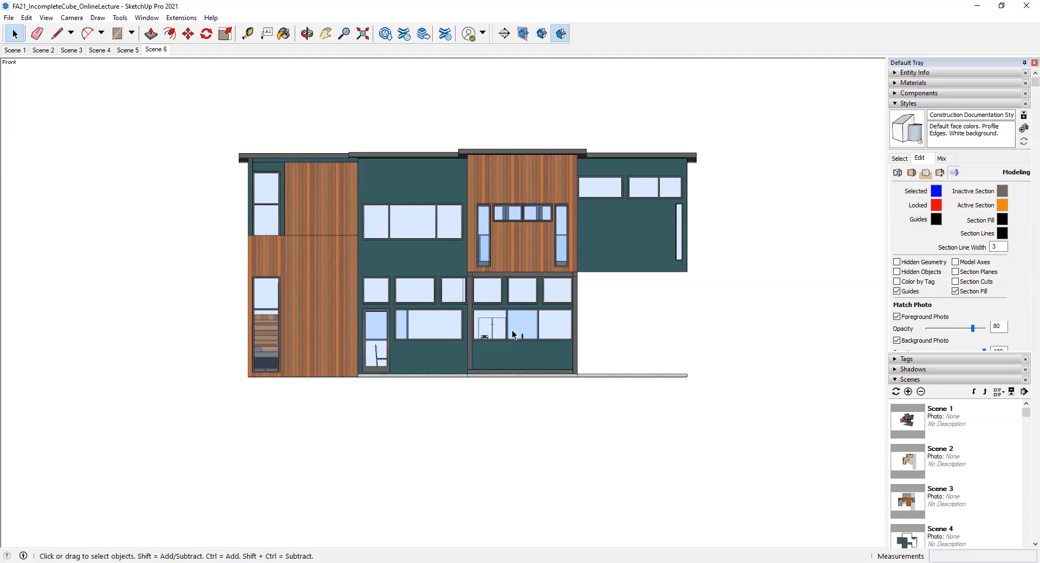
# Set the camera to the Right standard view, enlarge the right elevation in view, and save it as a new scene
pyautogui.click(45, 18)
pyautogui.moveTo(71, 18)
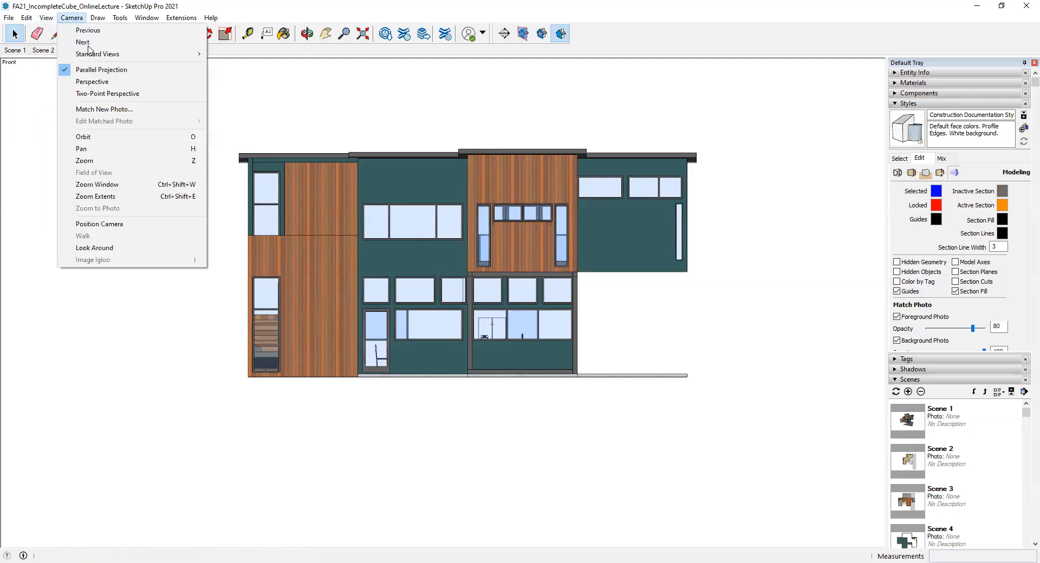
pyautogui.moveTo(130, 54)
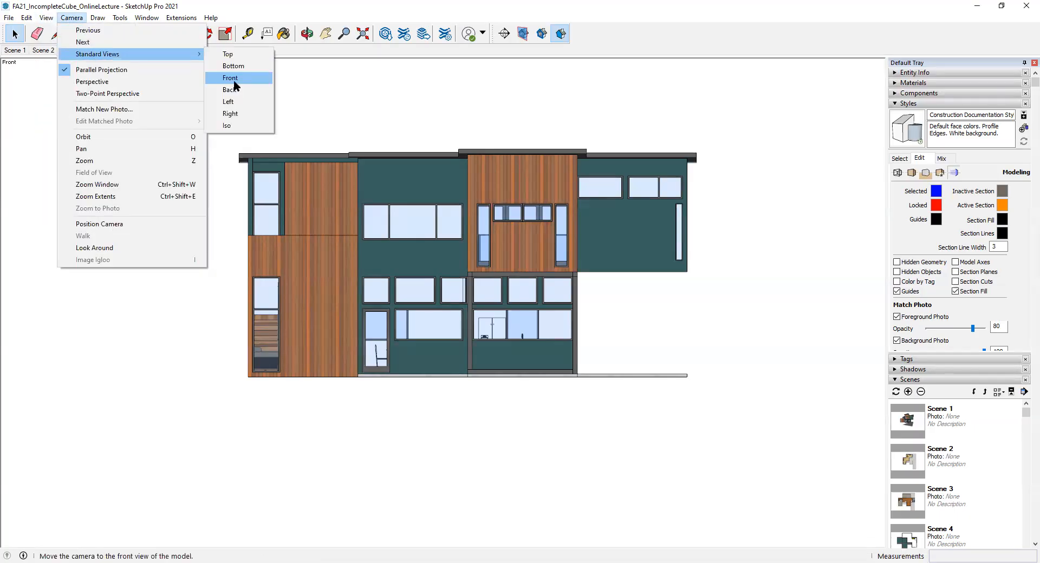
pyautogui.click(239, 113)
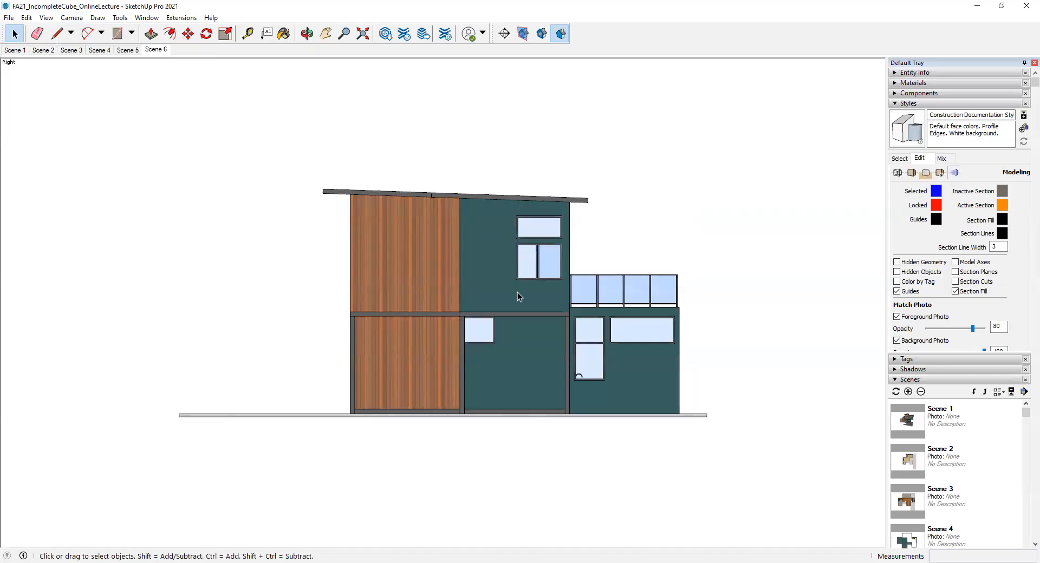
pyautogui.scroll(2, 518, 295)
pyautogui.click(71, 18)
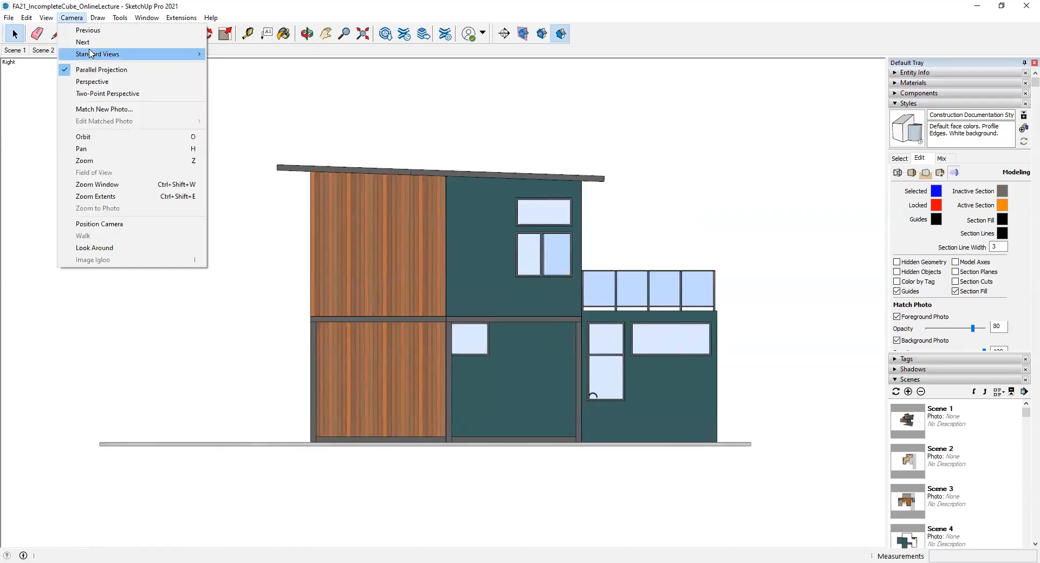
pyautogui.moveTo(92, 55)
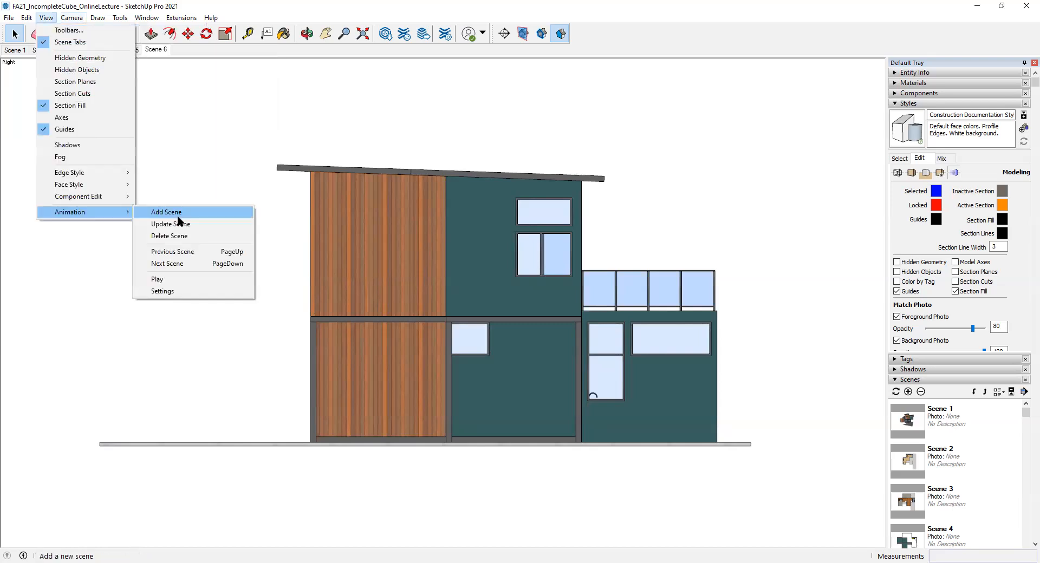
pyautogui.click(178, 214)
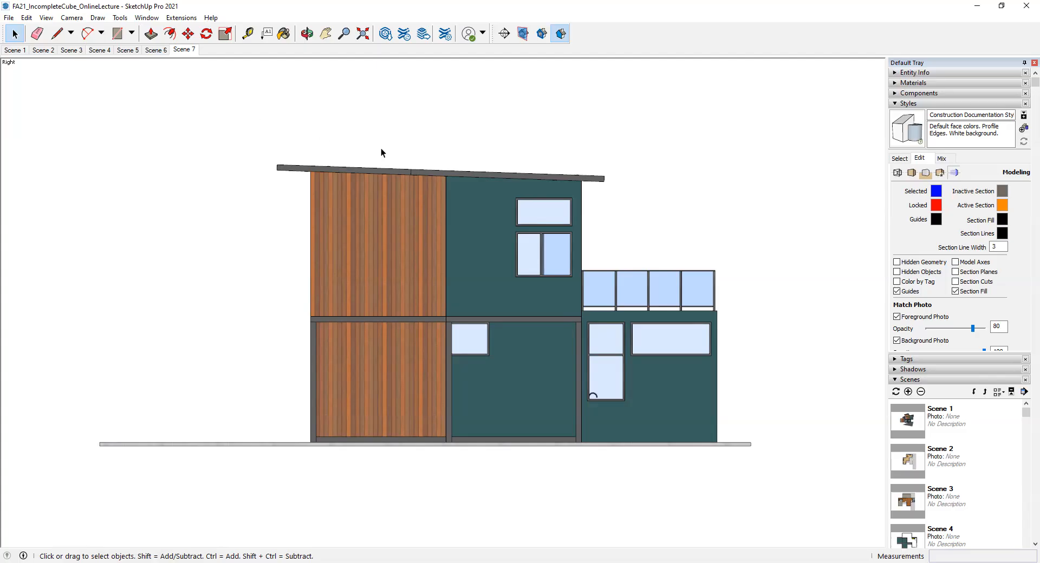
# Examine the house exterior from several angles to decide where a vertical section should cut
pyautogui.scroll(-4, 400, 171)
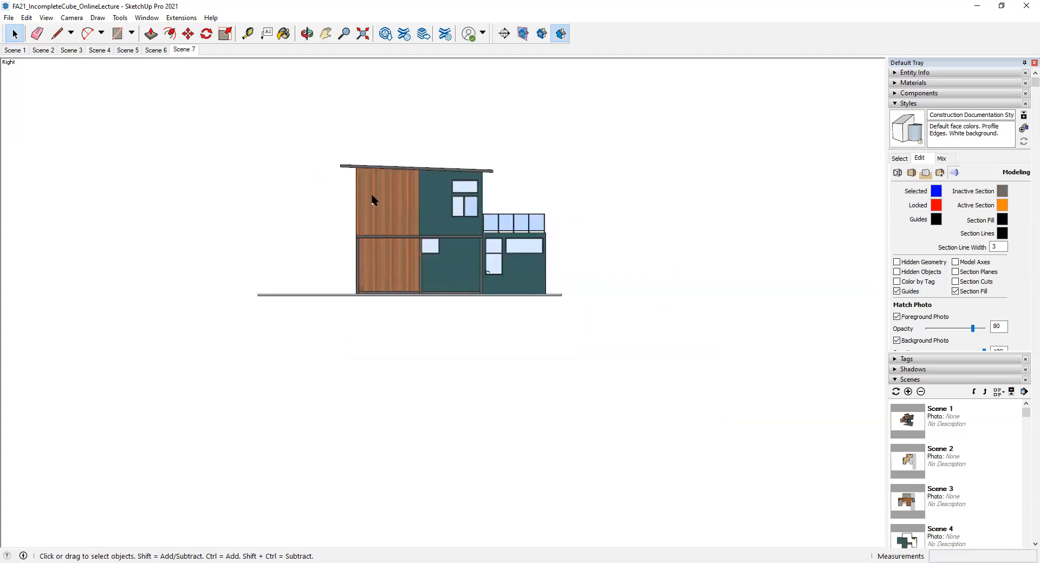
pyautogui.moveTo(369, 199); pyautogui.dragTo(657, 319, button='middle')
pyautogui.moveTo(451, 193); pyautogui.dragTo(375, 247, button='middle')
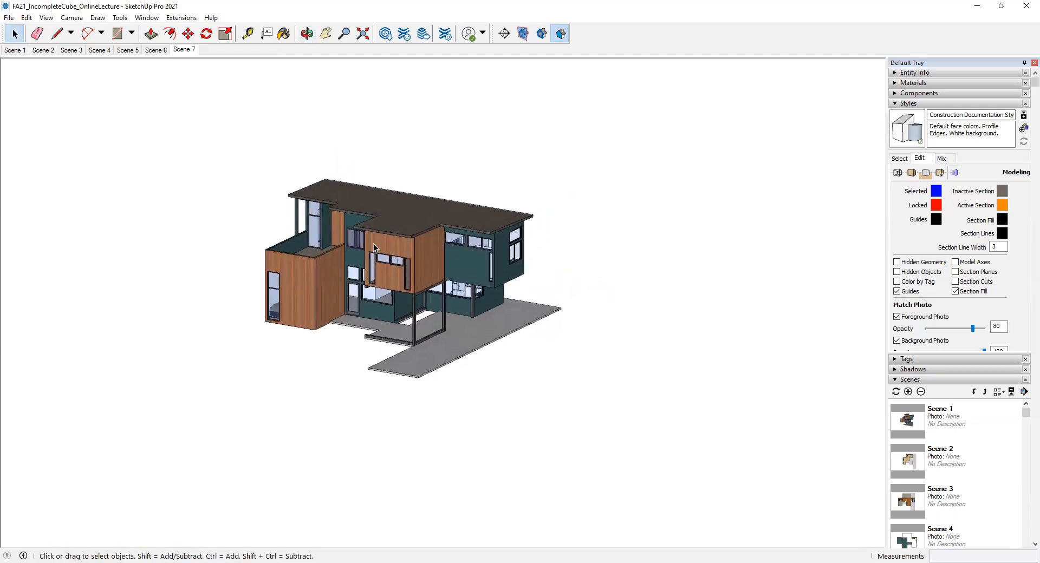
pyautogui.scroll(2, 375, 248)
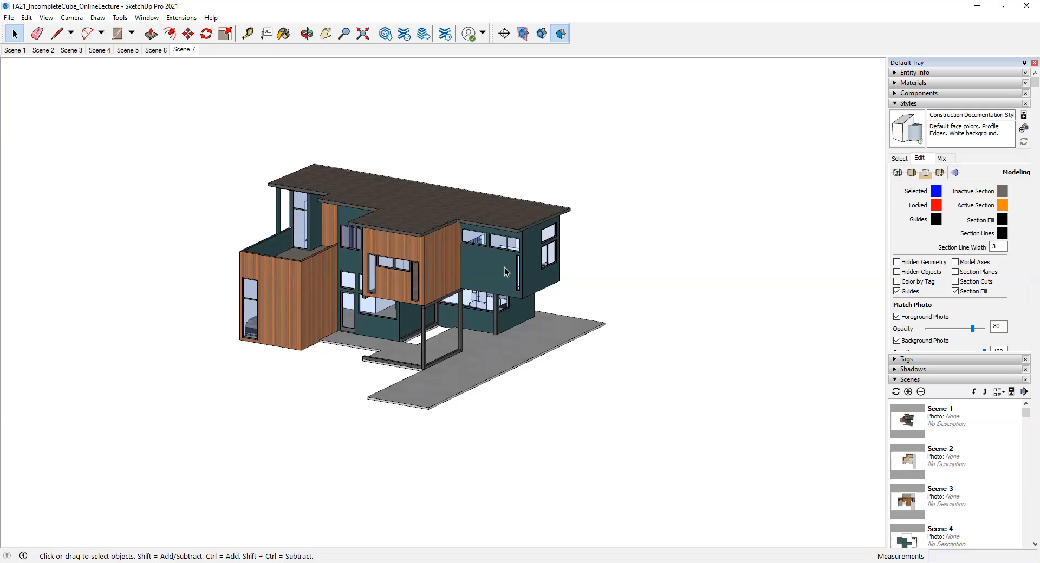
pyautogui.moveTo(441, 277); pyautogui.dragTo(538, 248, button='middle')
pyautogui.keyDown('shift'); pyautogui.moveTo(481, 275); pyautogui.dragTo(394, 254, button='middle'); pyautogui.keyUp('shift')
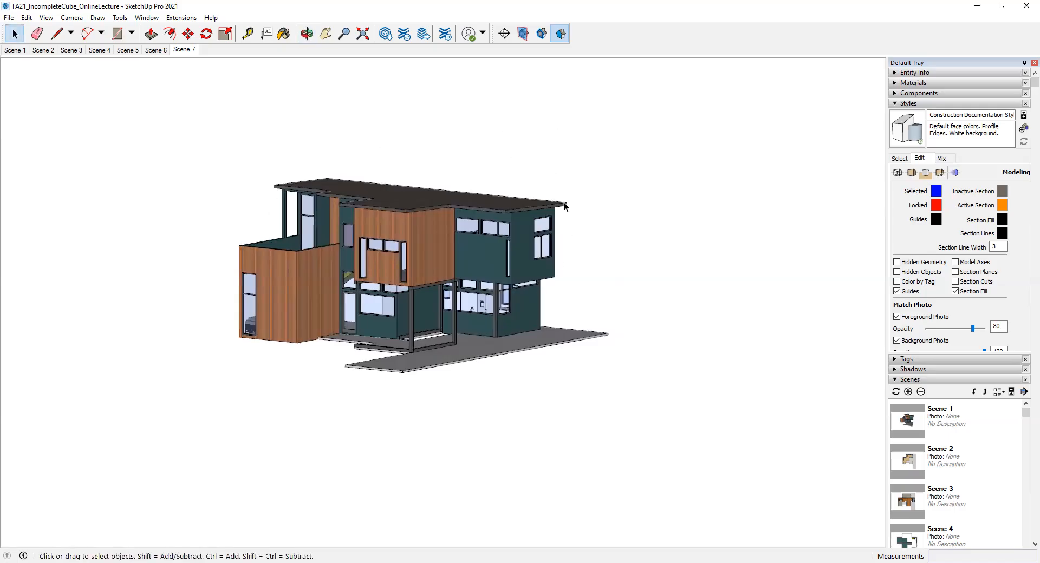
pyautogui.moveTo(490, 232); pyautogui.dragTo(224, 209, button='middle')
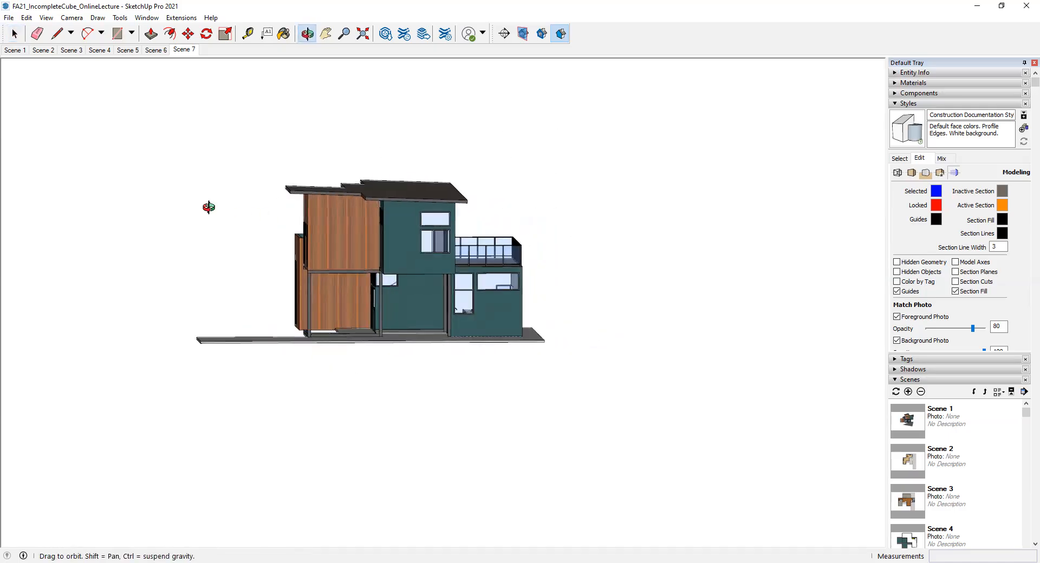
pyautogui.moveTo(355, 165); pyautogui.dragTo(500, 228, button='middle')
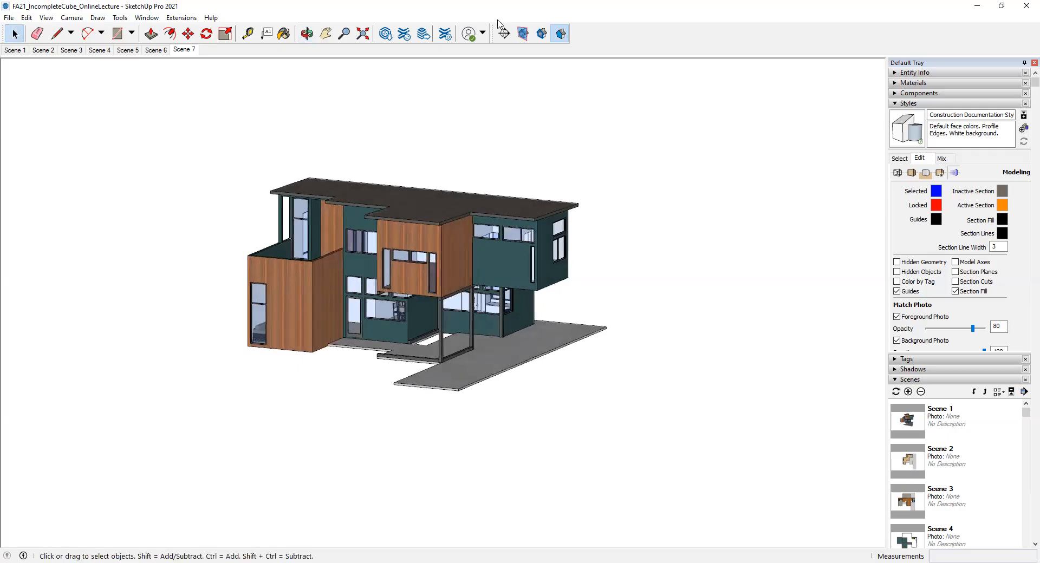
pyautogui.moveTo(357, 68); pyautogui.dragTo(536, 260, button='middle')
# Place a vertical section plane on the front wood-clad face of the projecting volume, named Section with symbol 5
pyautogui.press('x')
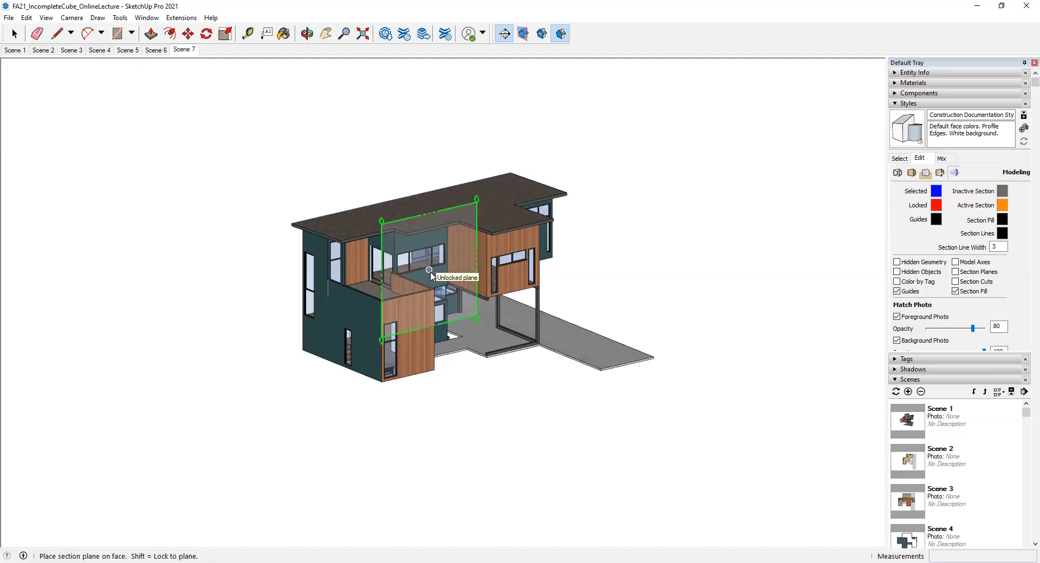
pyautogui.moveTo(509, 271); pyautogui.dragTo(491, 280, button='middle')
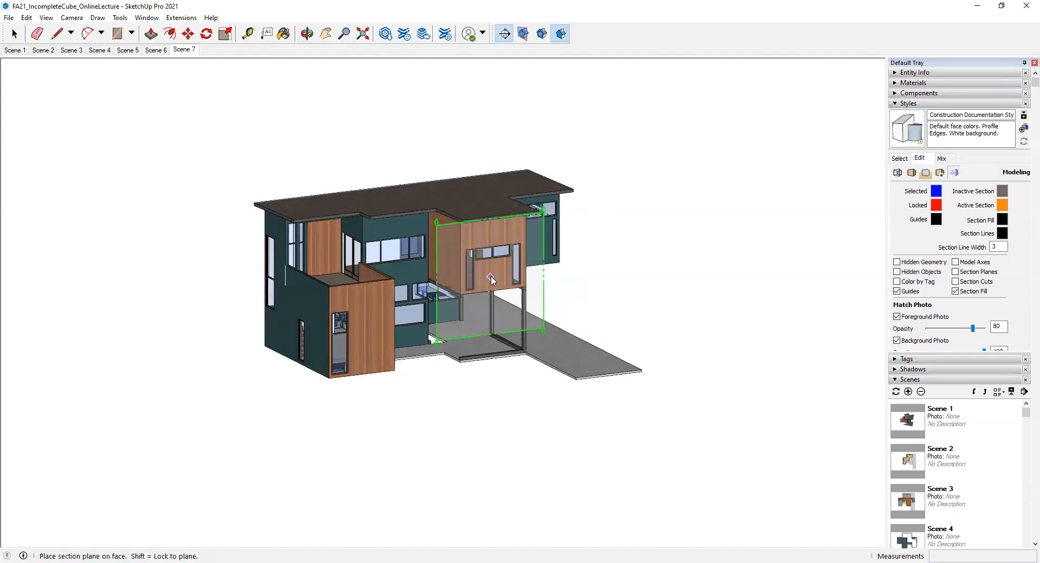
pyautogui.click(492, 282)
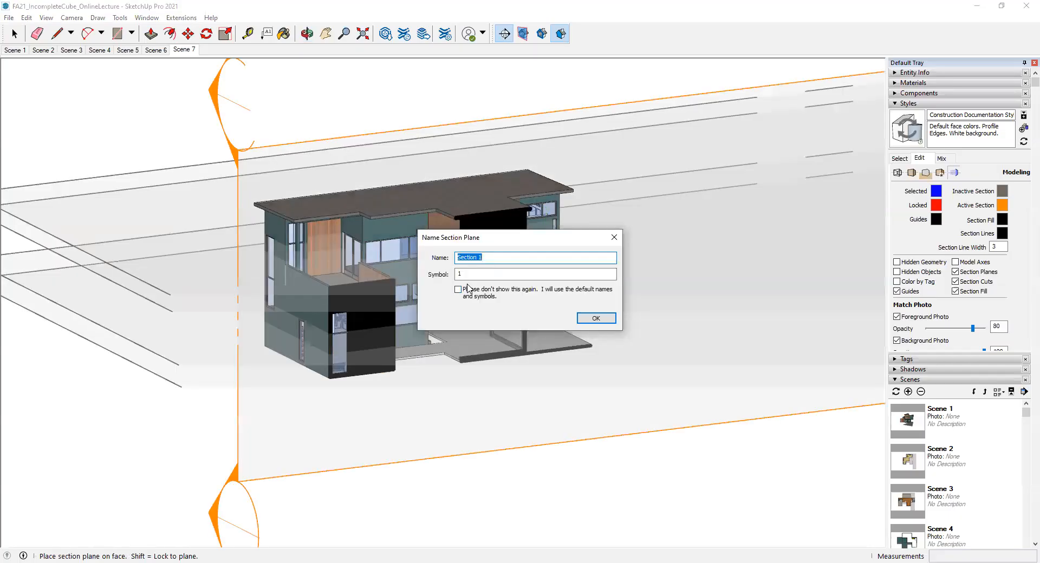
pyautogui.click(488, 257)
pyautogui.moveTo(477, 275); pyautogui.dragTo(453, 274)
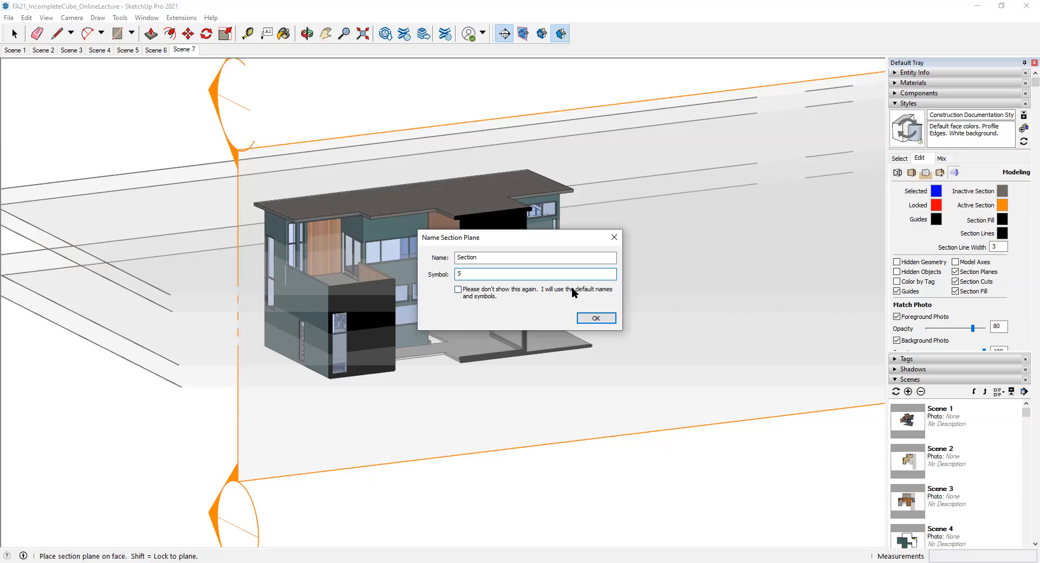
pyautogui.click(595, 318)
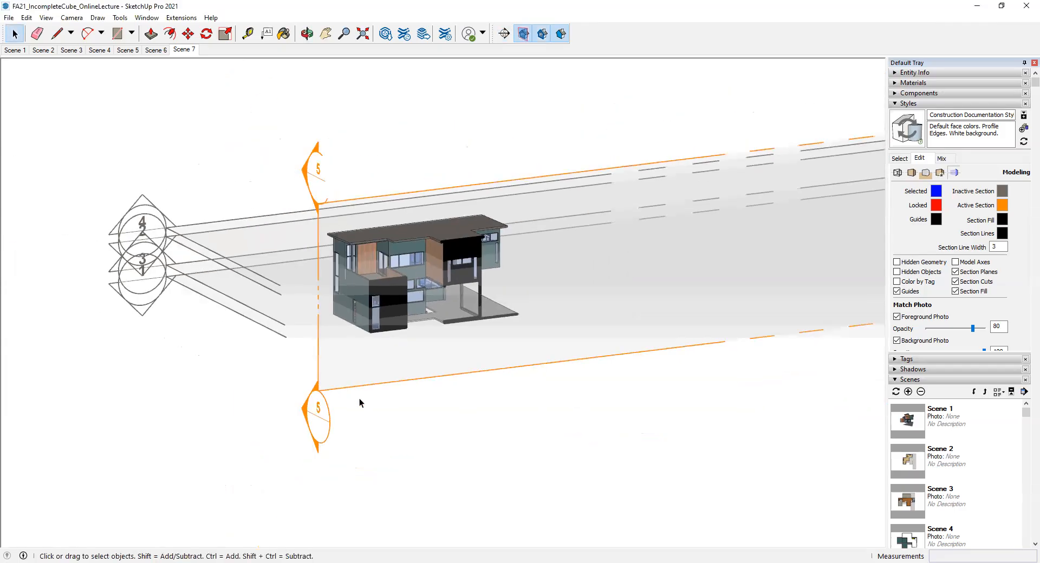
# Move section plane 5 about 21' 8" back into the house so that it cuts through the staircase, and deselect it
pyautogui.click(353, 388)
pyautogui.moveTo(354, 388); pyautogui.dragTo(466, 299, button='middle')
pyautogui.press('m')
pyautogui.click(374, 399)
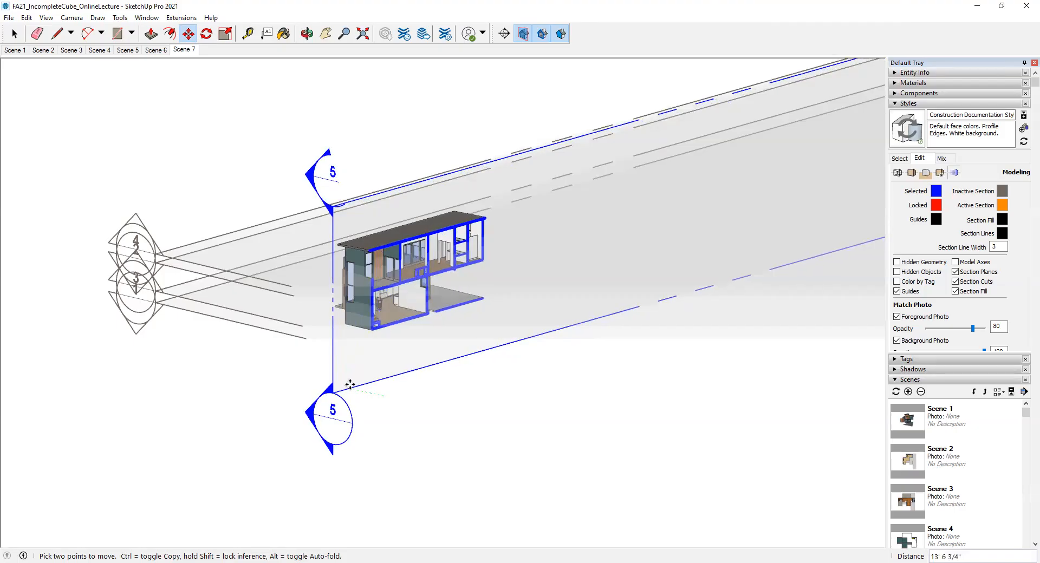
pyautogui.moveTo(350, 384); pyautogui.dragTo(283, 360, button='middle')
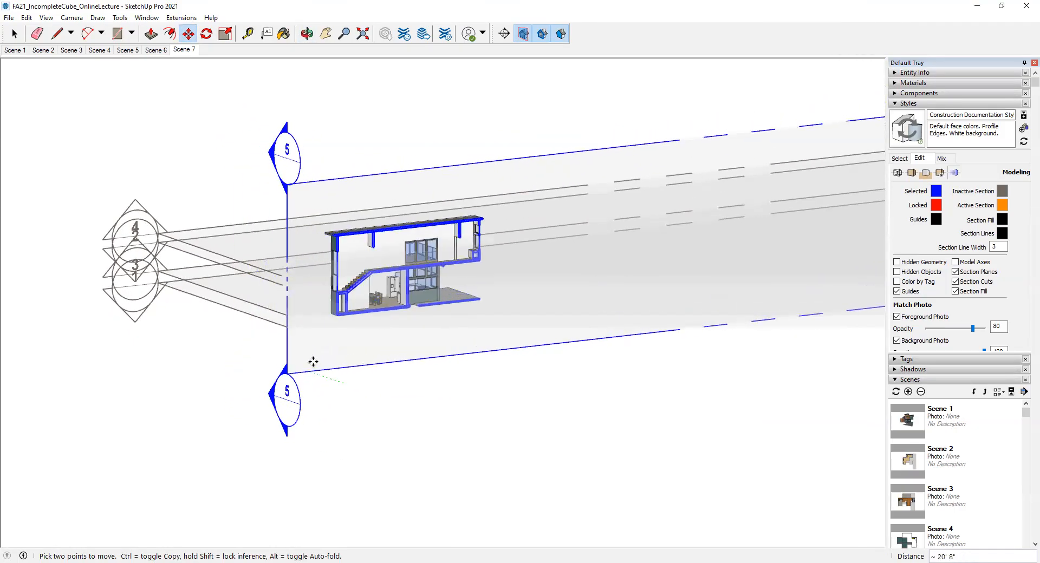
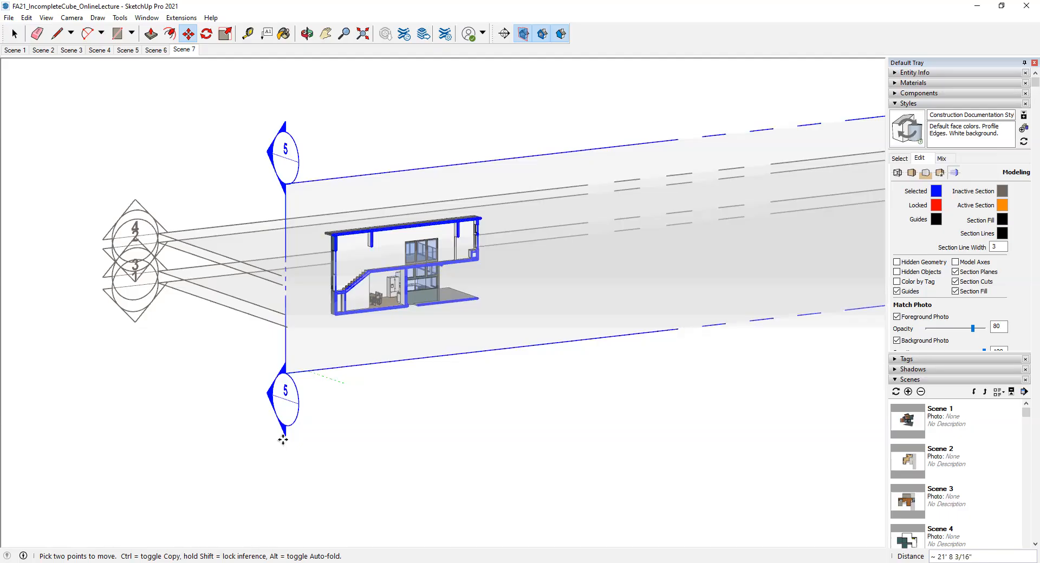
pyautogui.click(282, 439)
pyautogui.press('space')
pyautogui.click(308, 103)
# View the staircase section straight on from the front and hide the section planes
pyautogui.moveTo(476, 228); pyautogui.dragTo(297, 162, button='middle')
pyautogui.scroll(5, 378, 262)
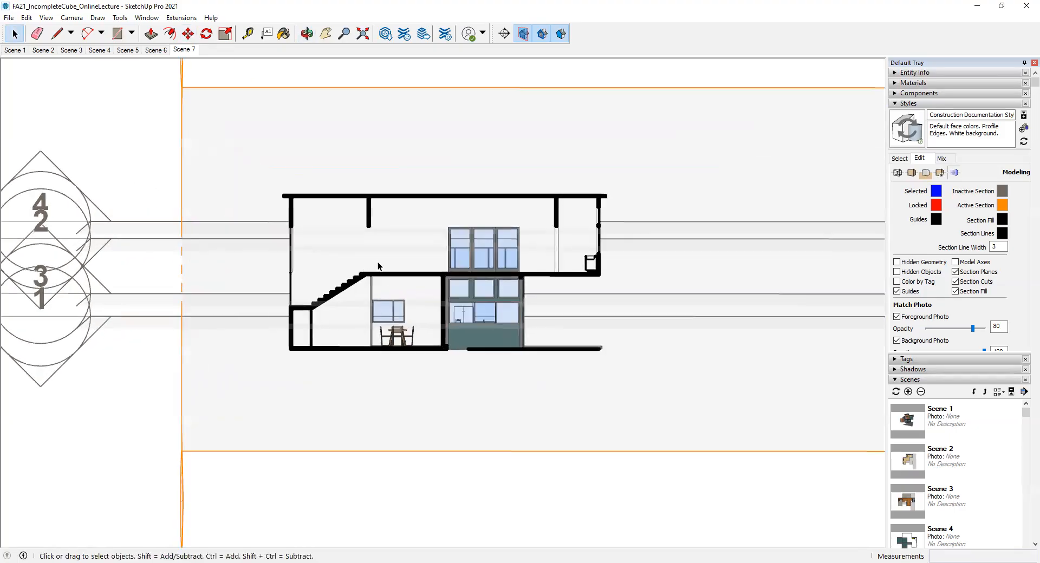
pyautogui.scroll(2, 355, 291)
pyautogui.scroll(-6, 408, 279)
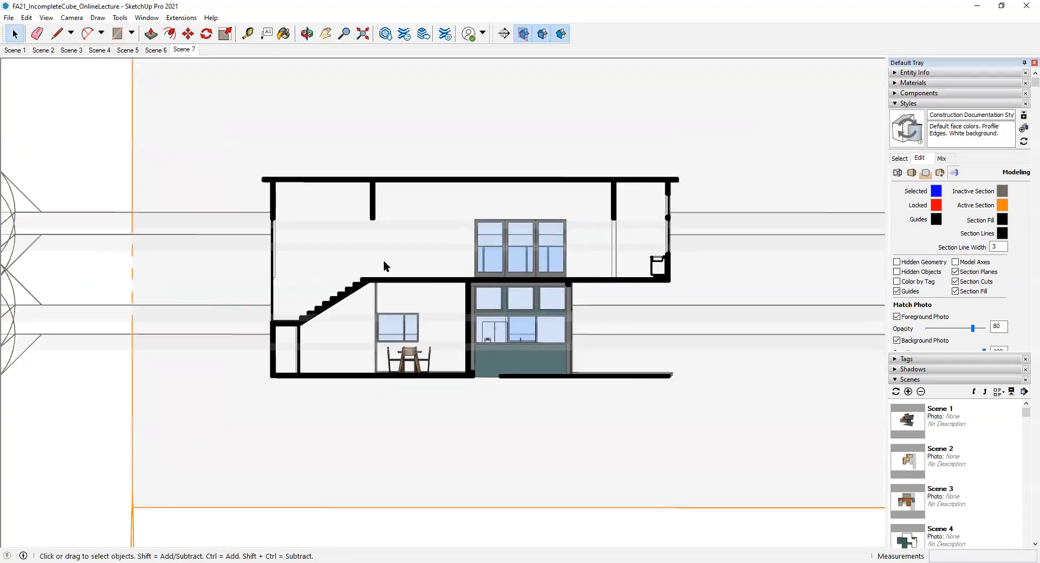
pyautogui.keyDown('shift'); pyautogui.moveTo(411, 272); pyautogui.dragTo(393, 272, button='middle'); pyautogui.keyUp('shift')
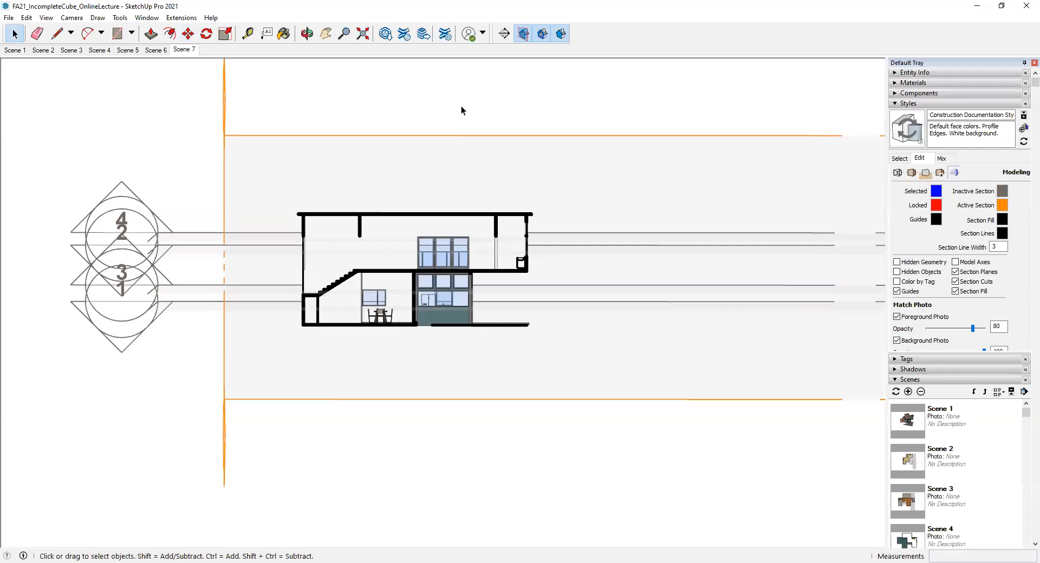
pyautogui.click(524, 34)
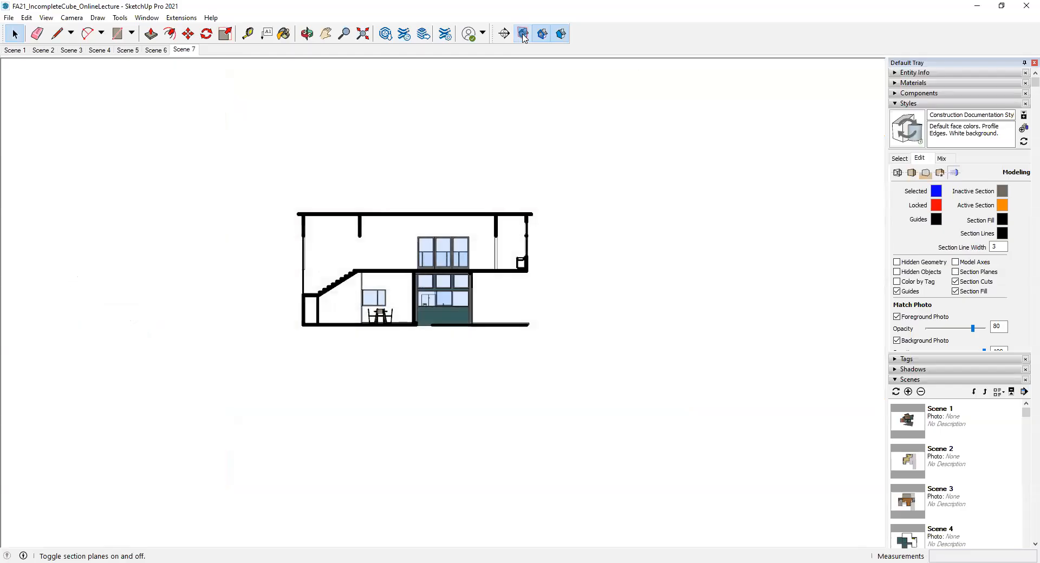
# Enlarge the staircase section to fill the view and save it as a new scene
pyautogui.scroll(3, 332, 269)
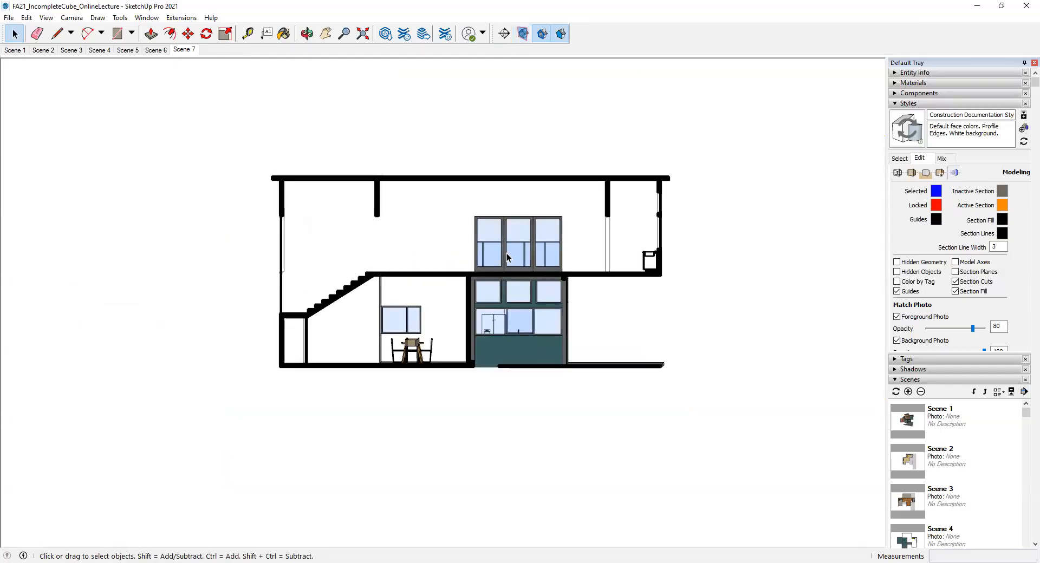
pyautogui.scroll(5, 412, 227)
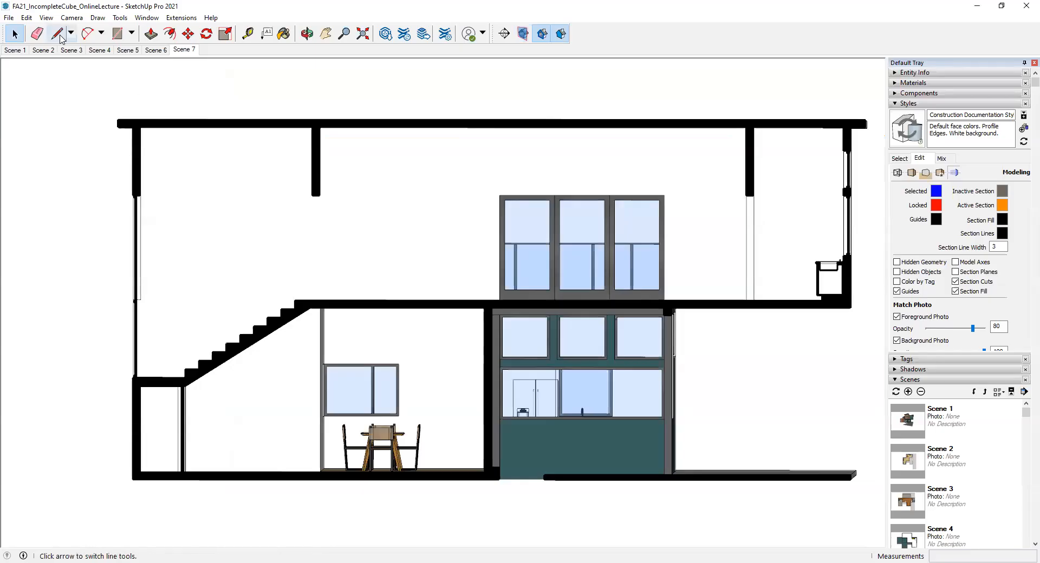
pyautogui.click(46, 18)
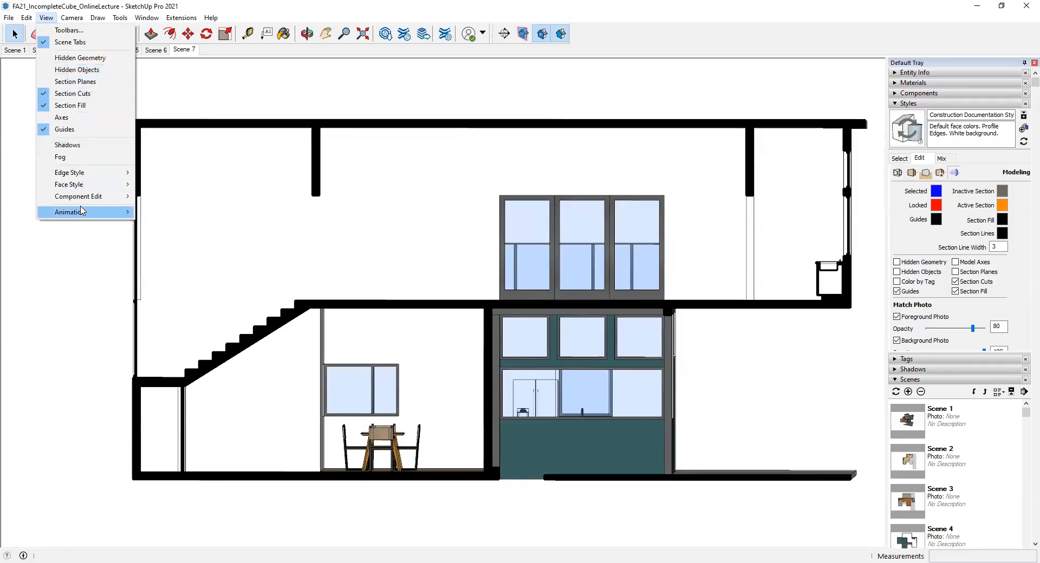
pyautogui.moveTo(83, 212)
pyautogui.click(170, 214)
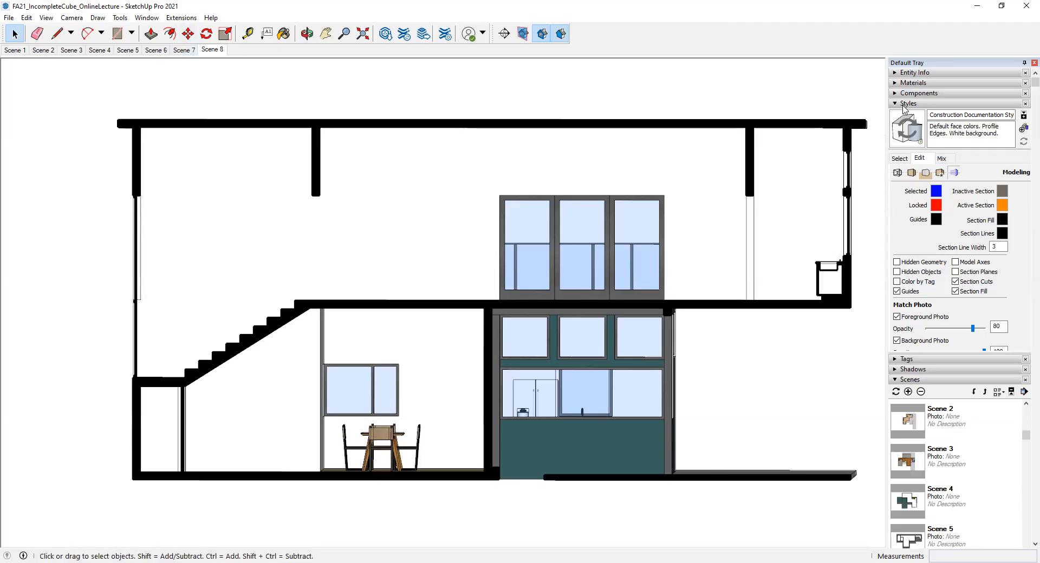
# Compare Scene 7 with Scene 8, turn on Section Cuts for Scene 8, and save the display settings as a new style
pyautogui.click(184, 50)
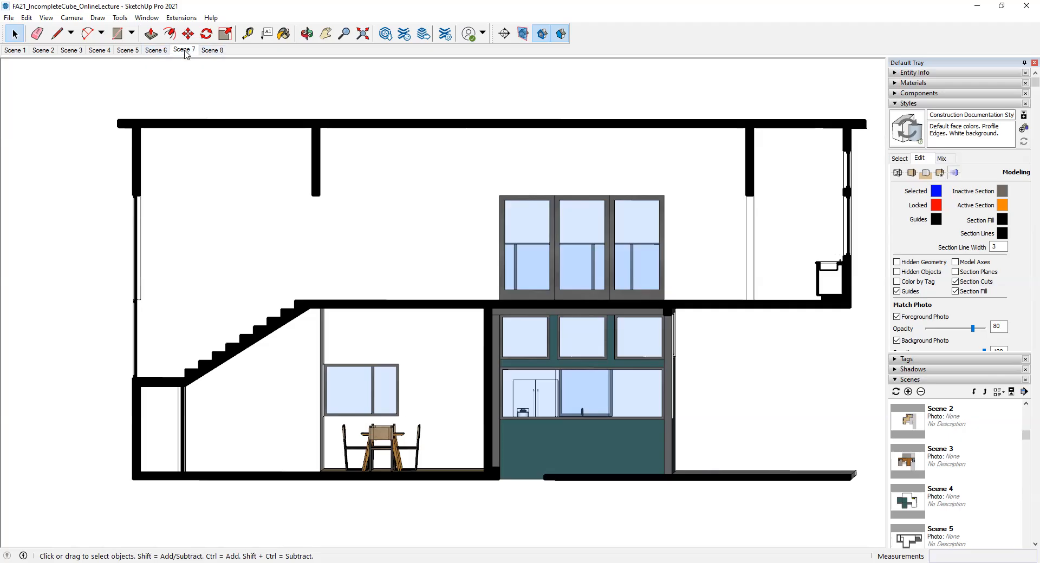
pyautogui.click(212, 50)
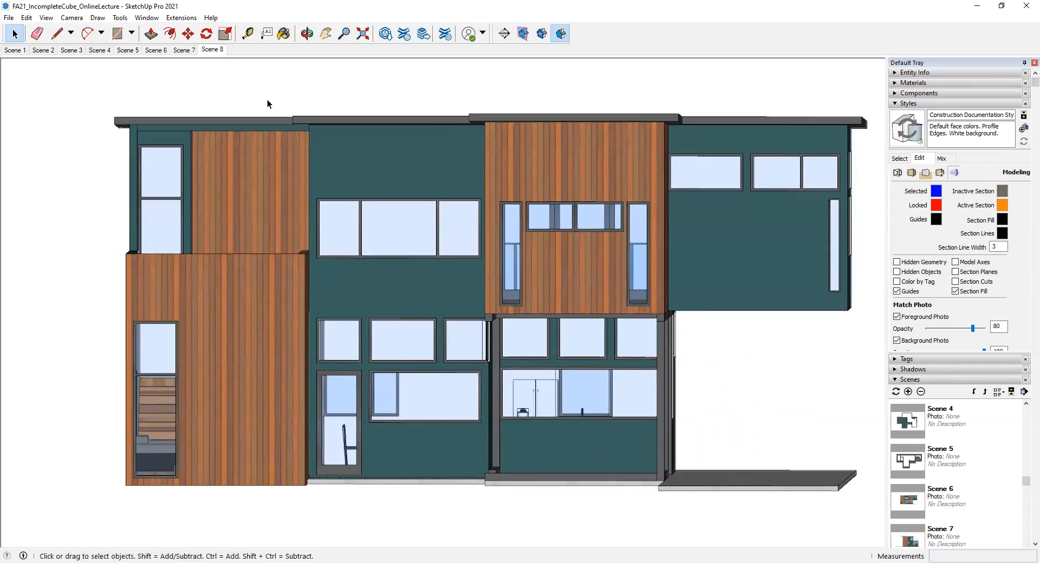
pyautogui.click(955, 282)
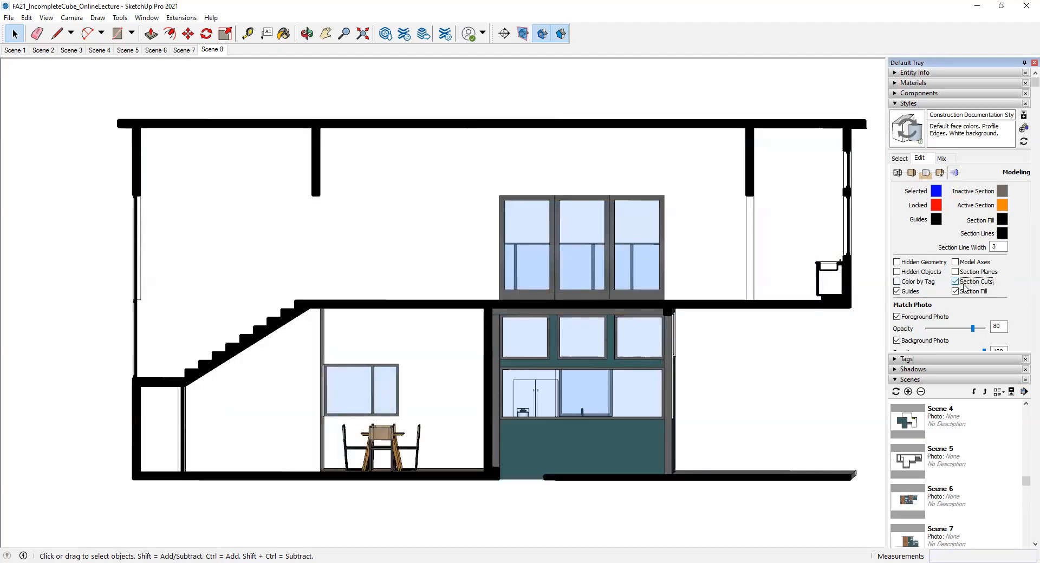
pyautogui.click(1022, 129)
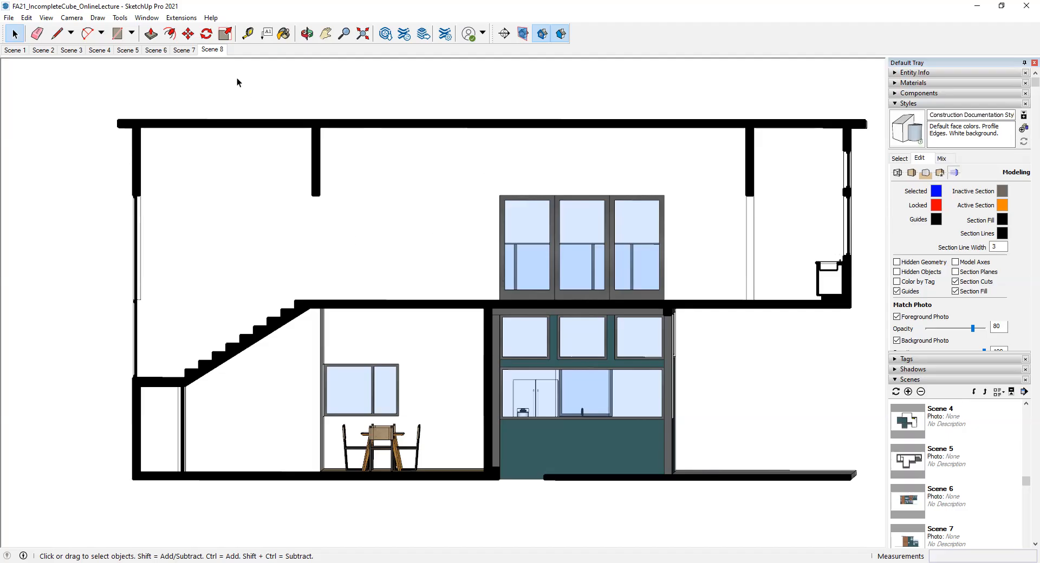
# Update Scene 8 with the section-cut style and switch to Scene 7 to check the two scenes
pyautogui.rightClick(214, 53)
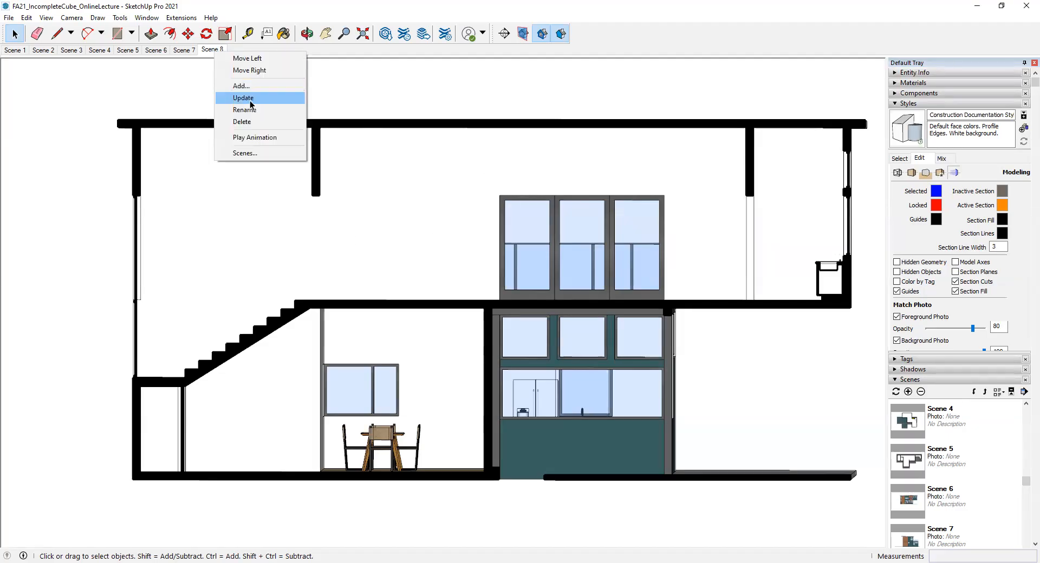
pyautogui.click(243, 98)
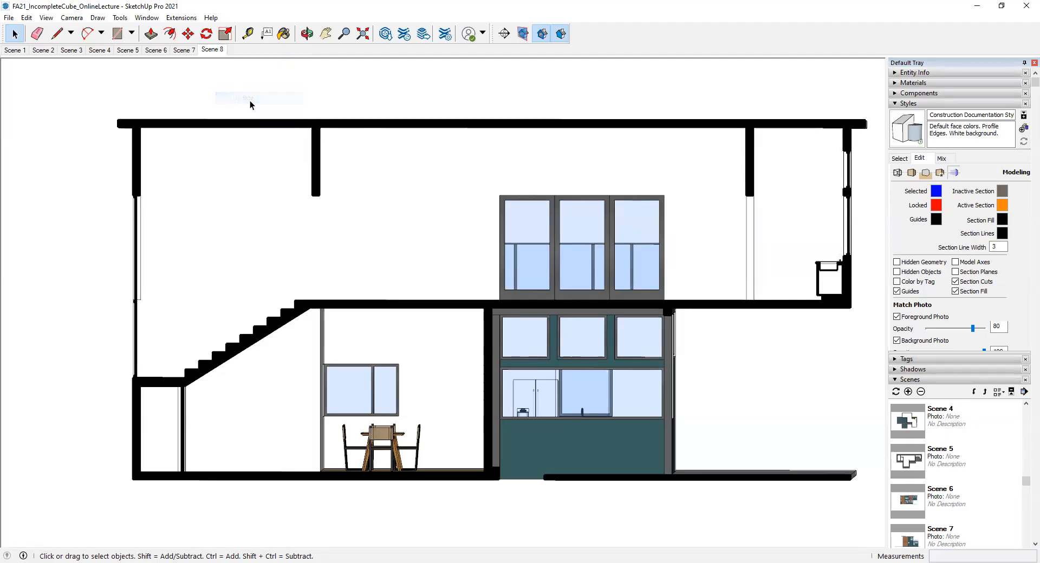
pyautogui.click(184, 51)
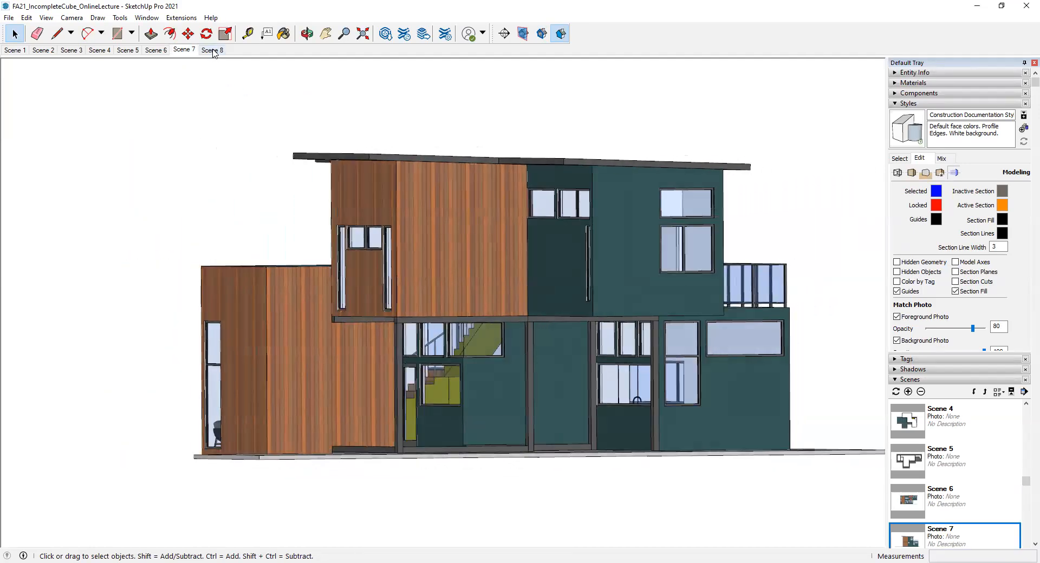
# Switch between Scene 7 and Scene 8 to compare the exterior elevation with the section-cut view
pyautogui.click(213, 50)
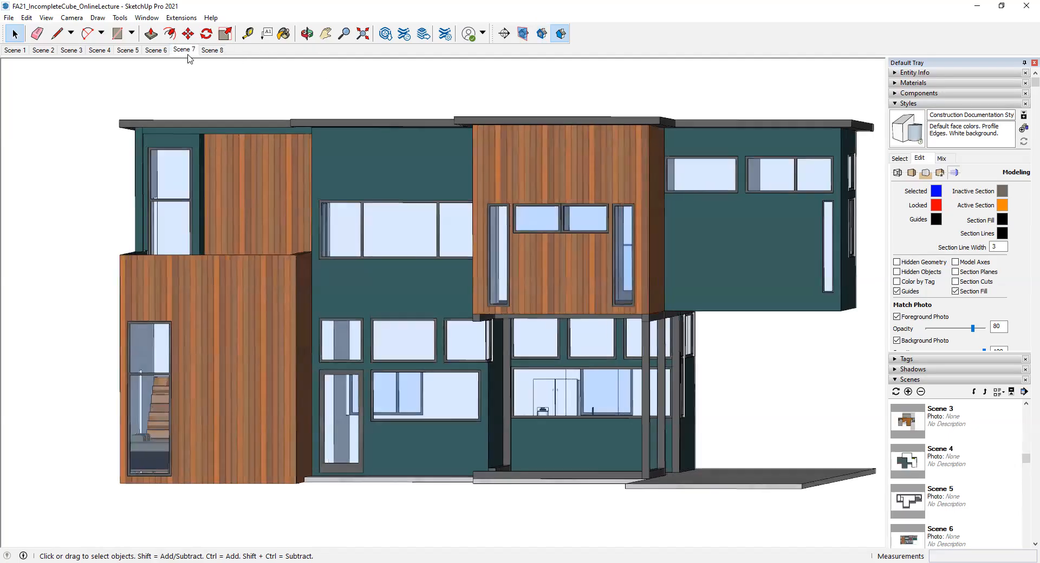
pyautogui.click(189, 54)
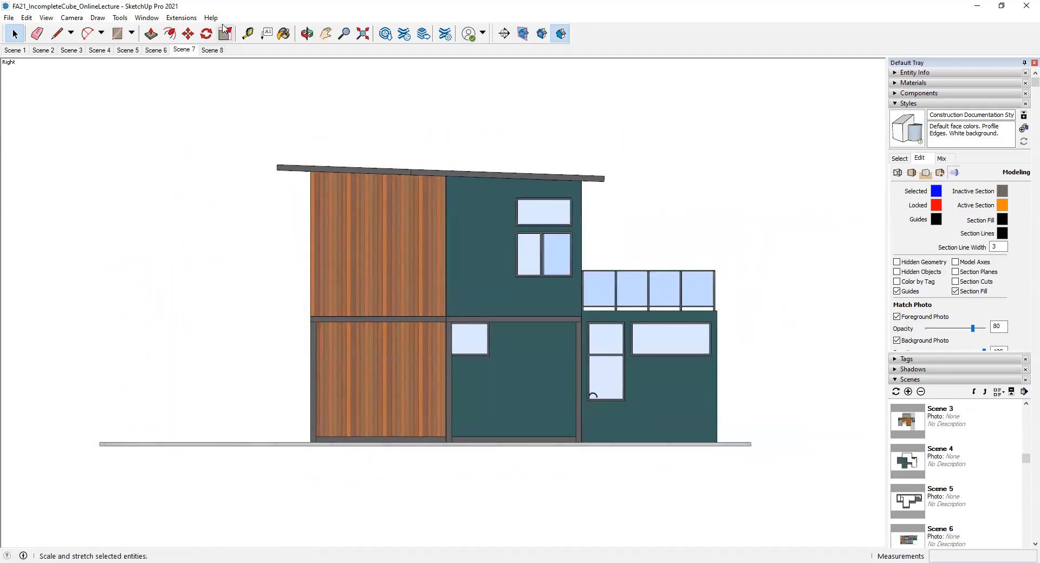
pyautogui.click(211, 50)
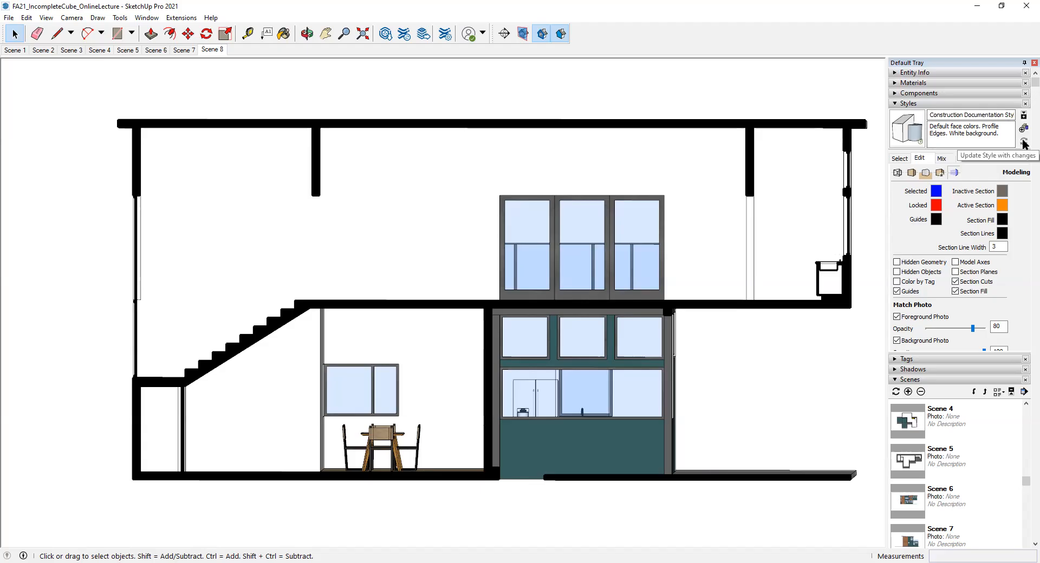
pyautogui.click(212, 50)
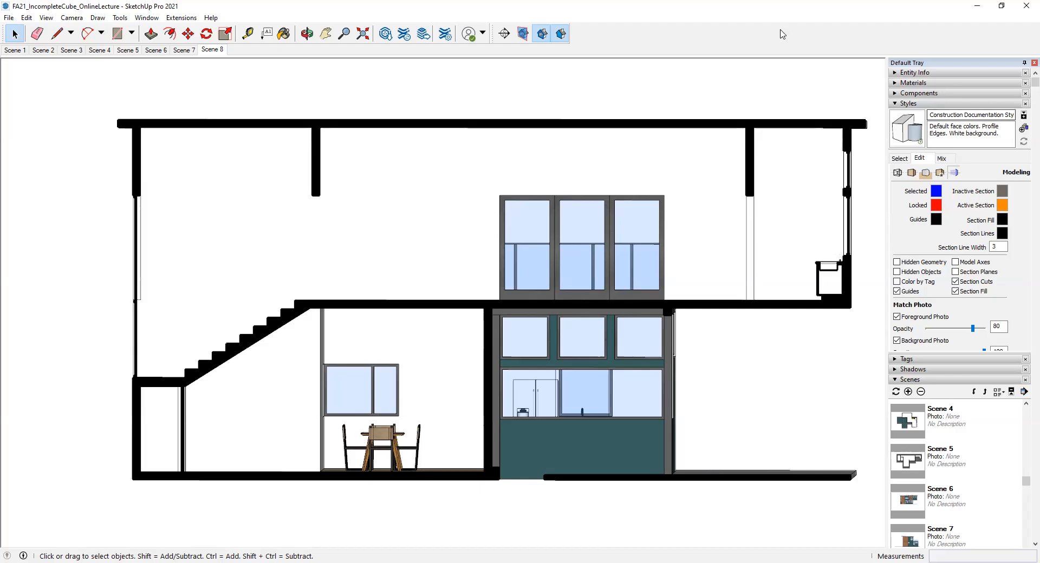
pyautogui.moveTo(217, 48); pyautogui.dragTo(244, 102, button='right')
pyautogui.click(440, 101)
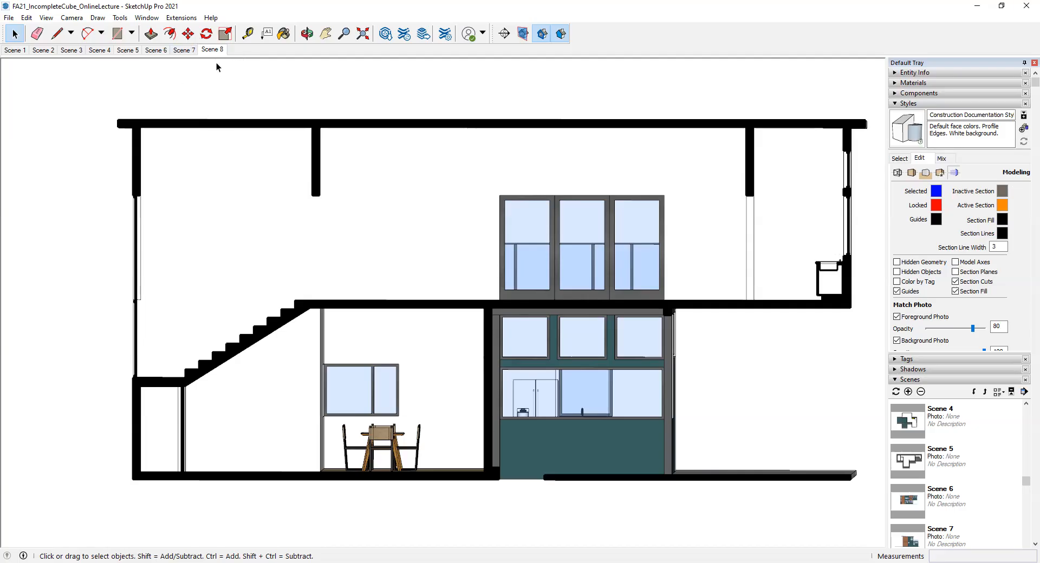
# Examine the whole house in 3D with the section cuts turned off, and return to Scene 8
pyautogui.scroll(-1, 300, 100)
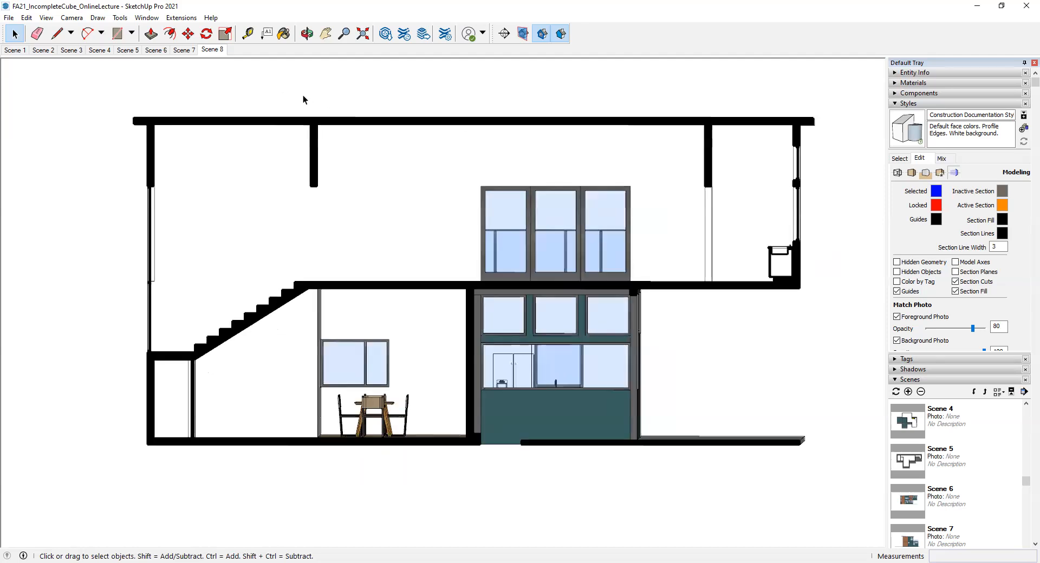
pyautogui.scroll(-1, 303, 94)
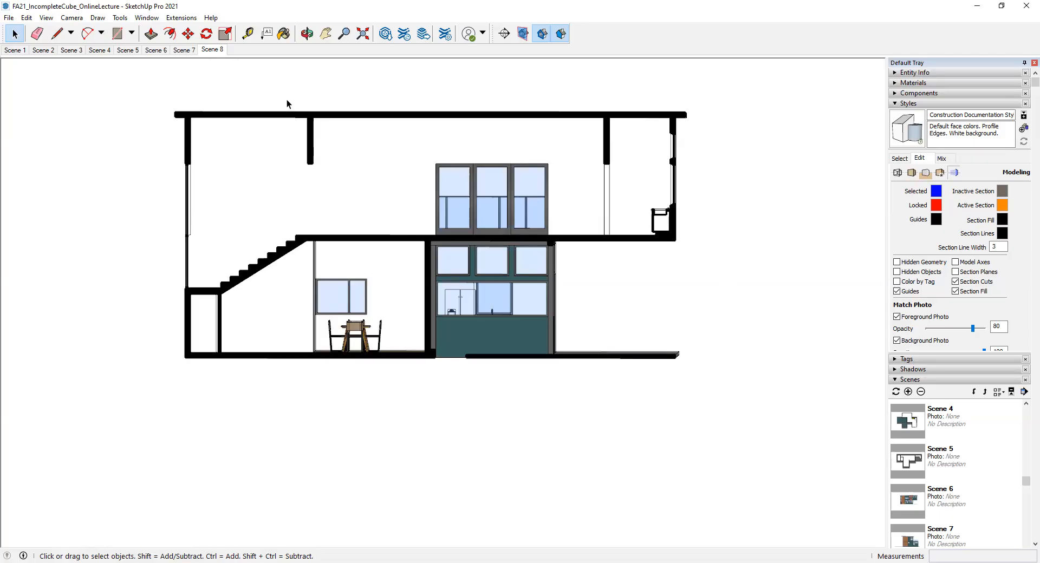
pyautogui.scroll(-2, 355, 141)
pyautogui.moveTo(358, 143)
pyautogui.keyDown('shift'); pyautogui.mouseDown(button='middle')
pyautogui.moveTo(428, 192)
pyautogui.moveTo(321, 180)
pyautogui.moveTo(560, 293)
pyautogui.mouseUp(button='middle'); pyautogui.keyUp('shift')
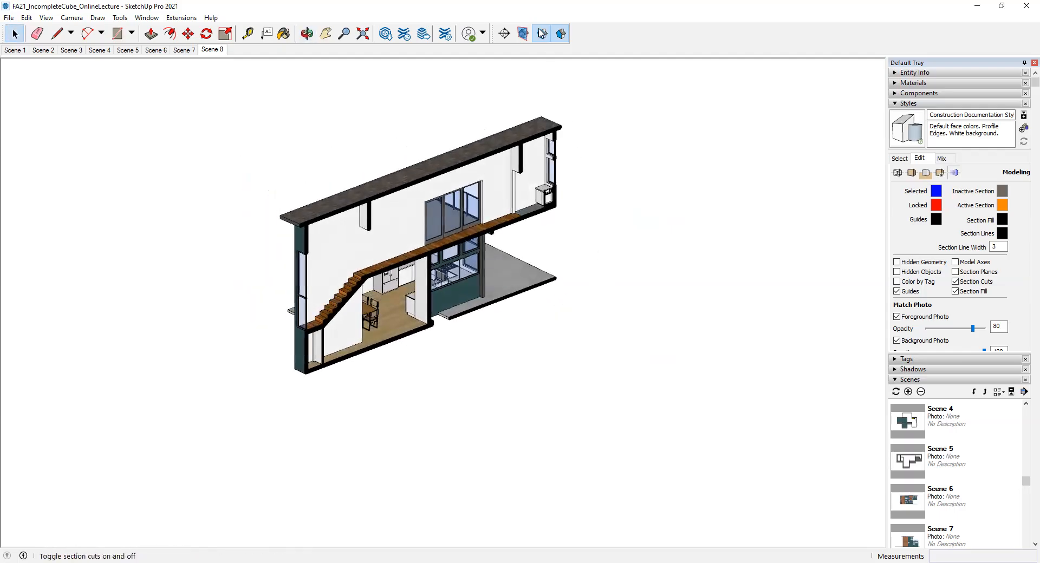
pyautogui.click(541, 34)
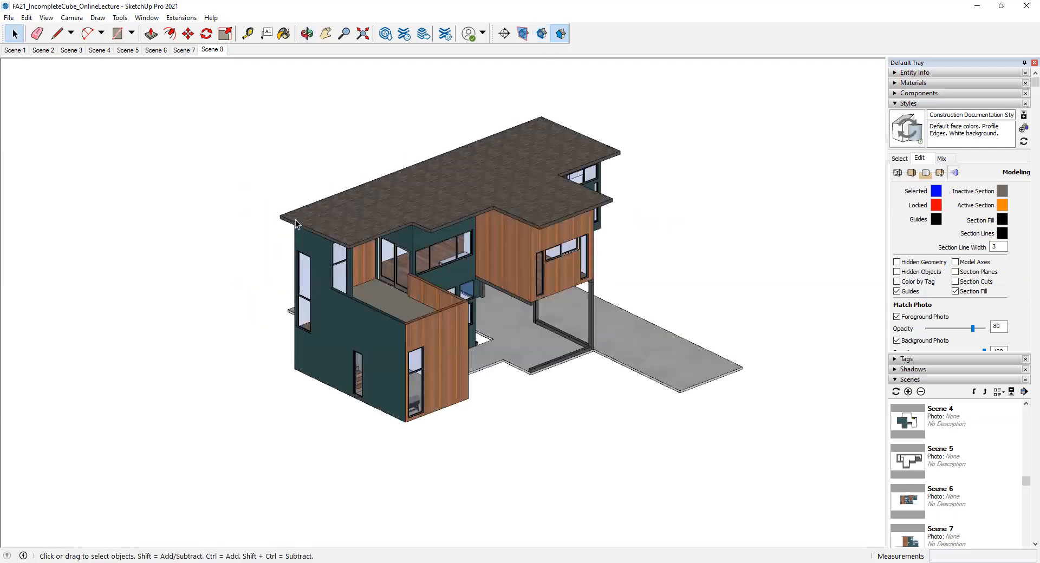
pyautogui.scroll(2, 400, 255)
pyautogui.keyDown('shift'); pyautogui.moveTo(395, 289); pyautogui.dragTo(343, 182, button='middle'); pyautogui.keyUp('shift')
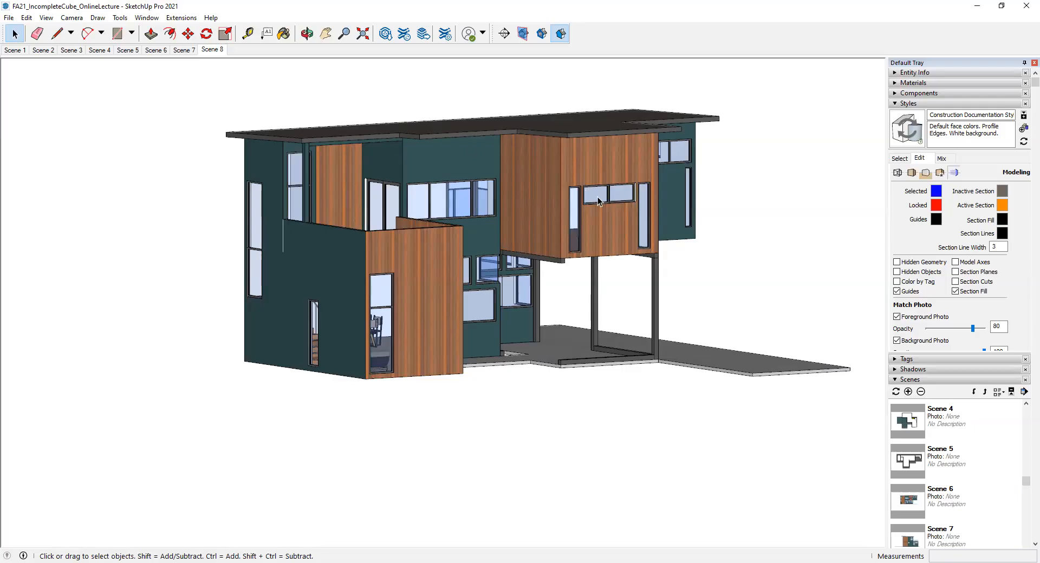
pyautogui.scroll(4, 408, 323)
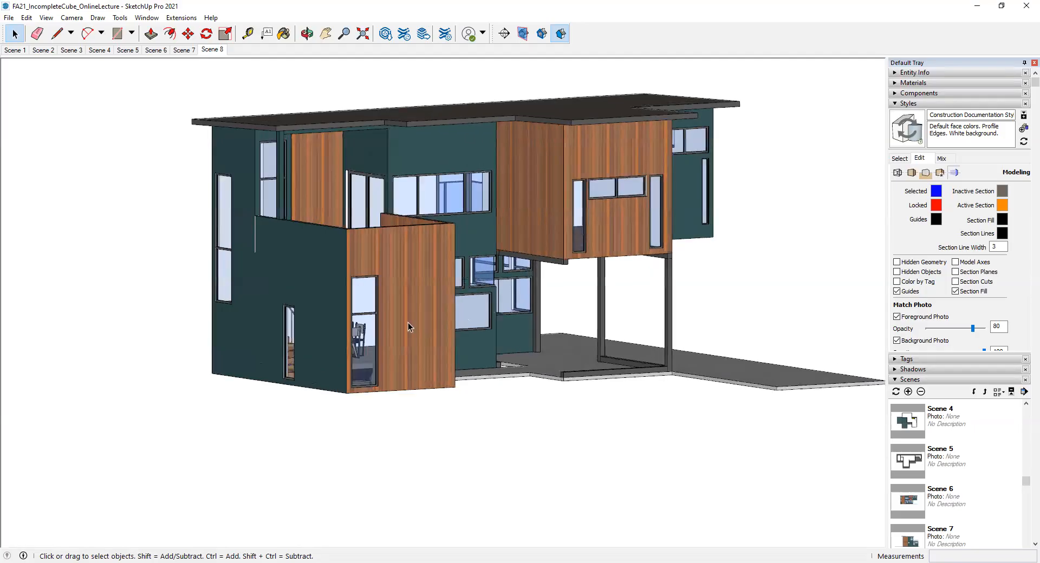
pyautogui.scroll(-3, 379, 280)
pyautogui.scroll(-1, 378, 278)
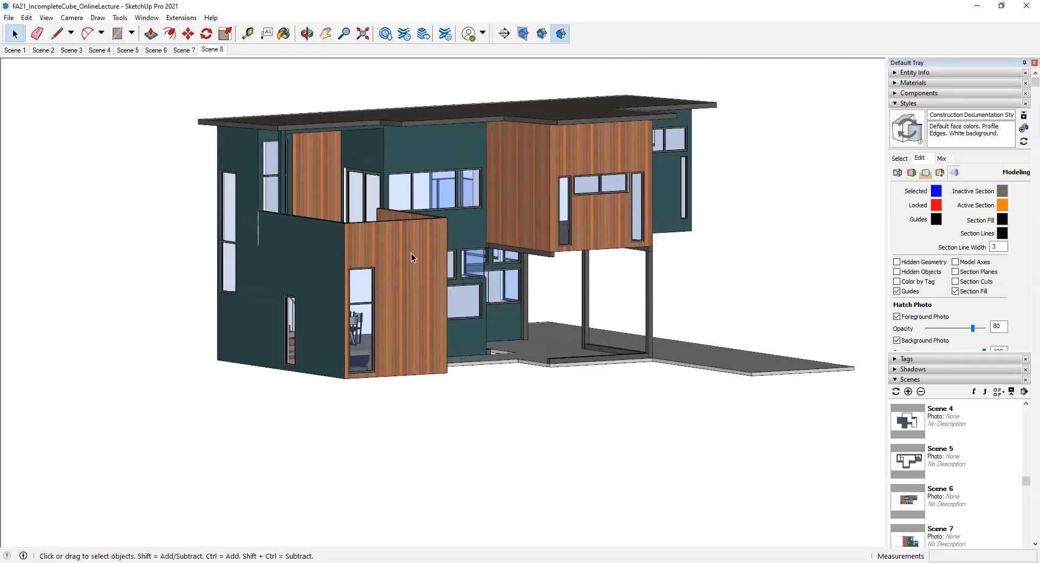
pyautogui.click(212, 50)
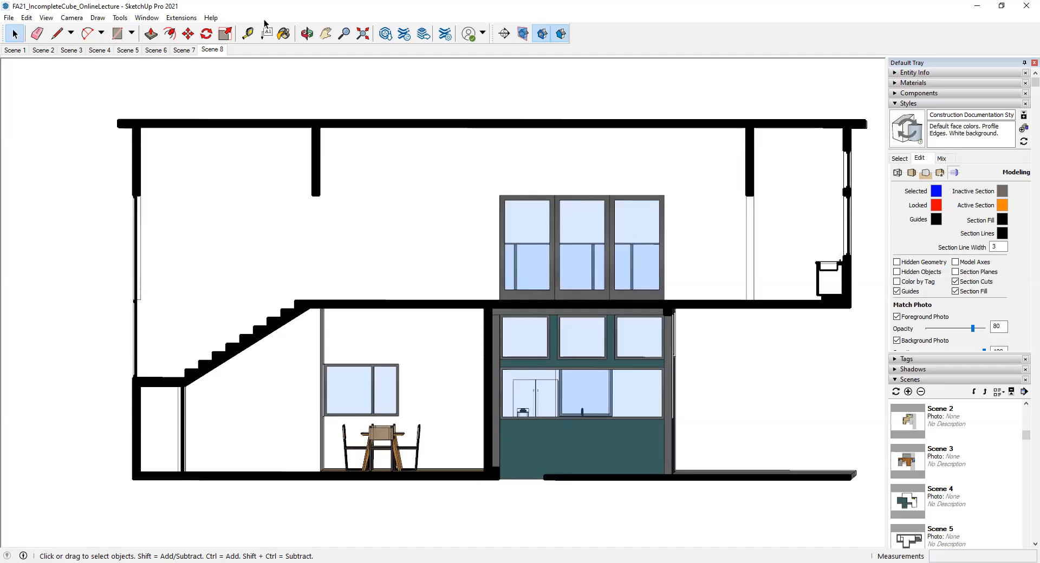
# Examine the staircase section in 3D, looking into the dining area and kitchen
pyautogui.scroll(-3, 418, 182)
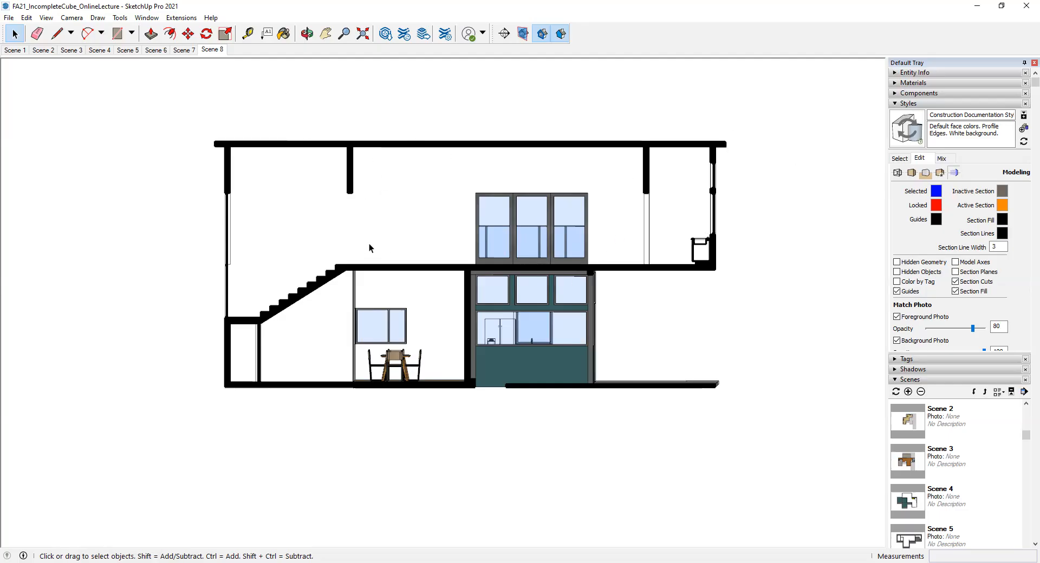
pyautogui.scroll(-5, 371, 245)
pyautogui.keyDown('shift'); pyautogui.moveTo(414, 274); pyautogui.dragTo(585, 351, button='middle'); pyautogui.keyUp('shift')
pyautogui.scroll(3, 431, 309)
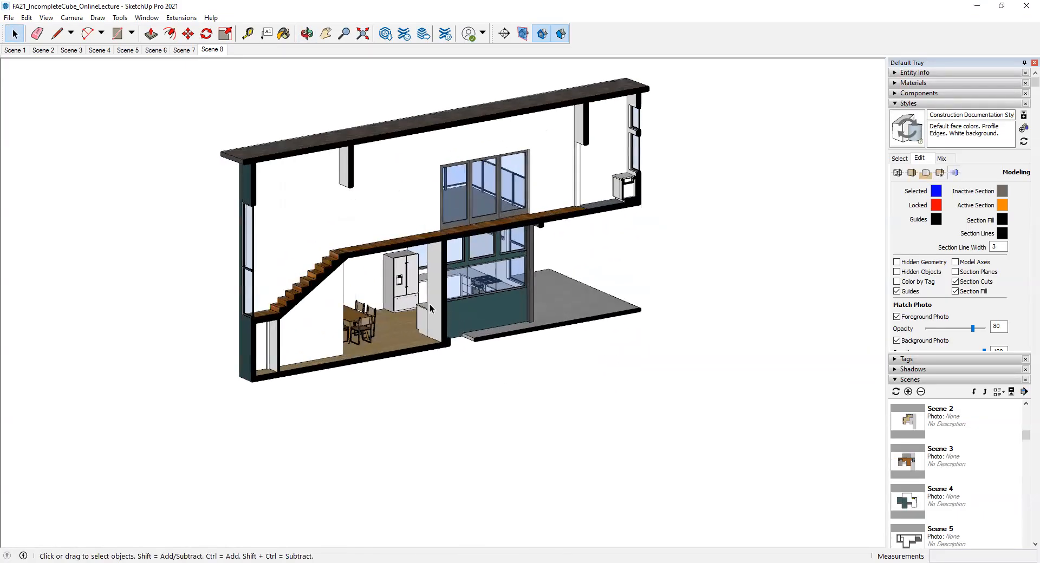
pyautogui.scroll(2, 431, 309)
pyautogui.scroll(-3, 424, 305)
pyautogui.scroll(2, 415, 299)
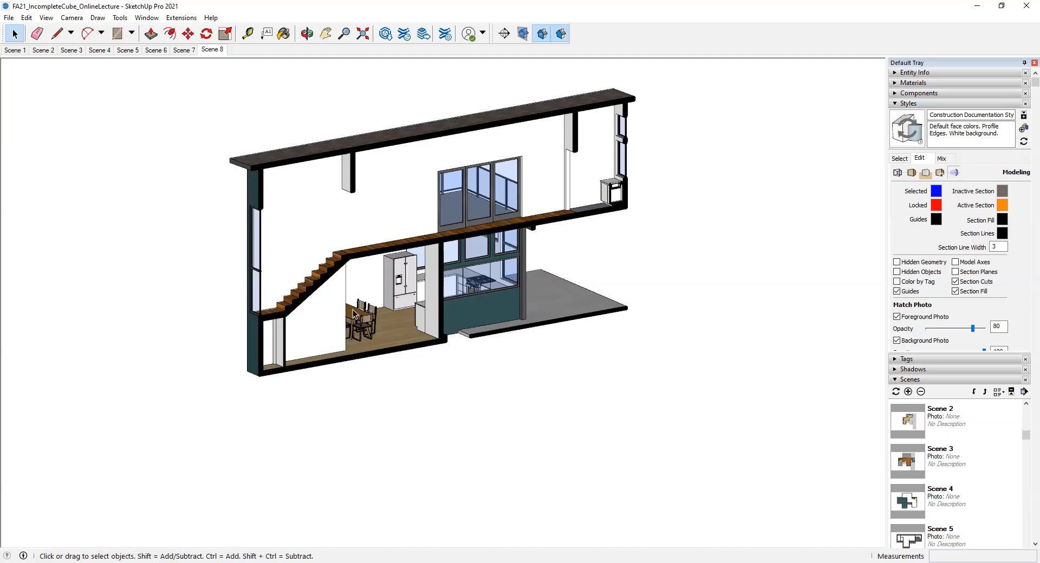
pyautogui.scroll(3, 469, 292)
pyautogui.press('space')
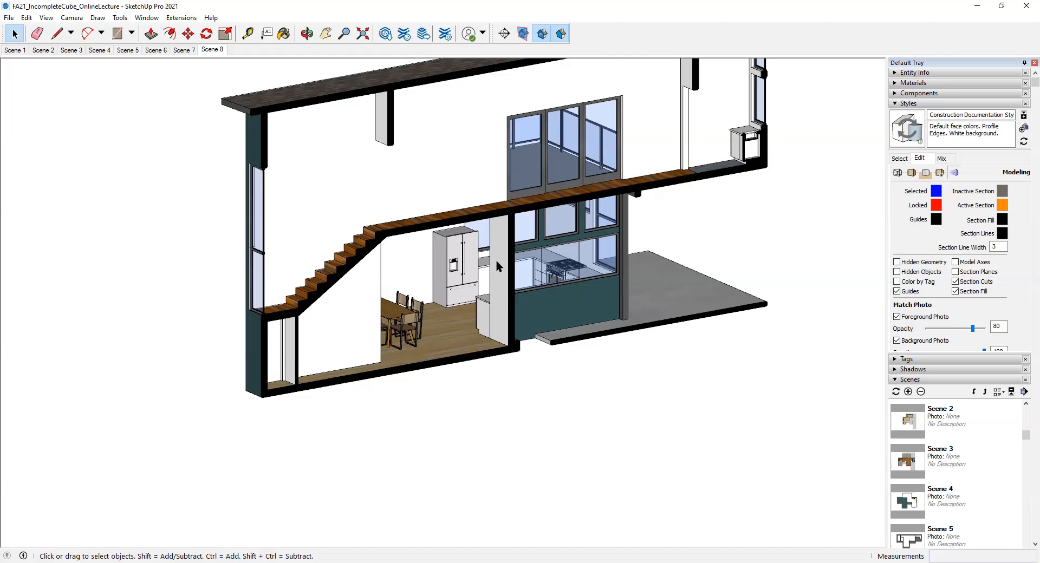
pyautogui.scroll(-3, 515, 278)
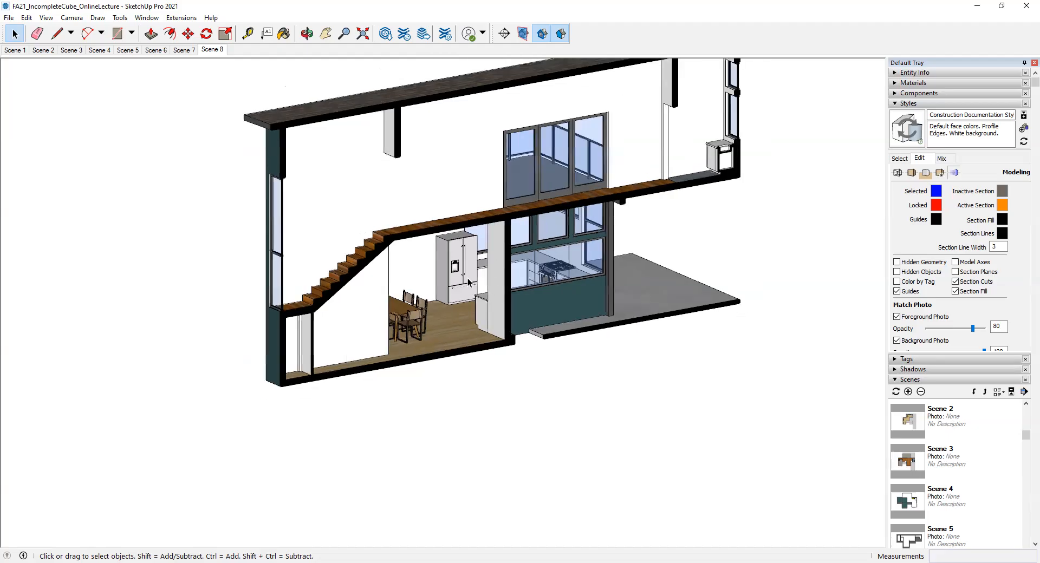
pyautogui.scroll(-2, 580, 262)
# Show the section planes, select section plane 5 to identify the active cut, and clear the selection
pyautogui.click(523, 34)
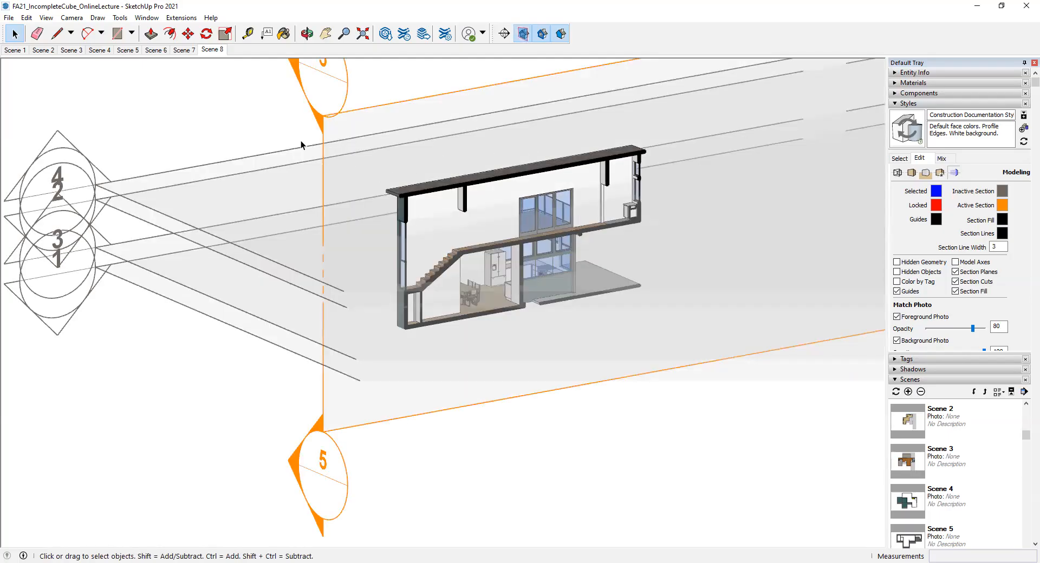
pyautogui.click(282, 130)
pyautogui.click(326, 137)
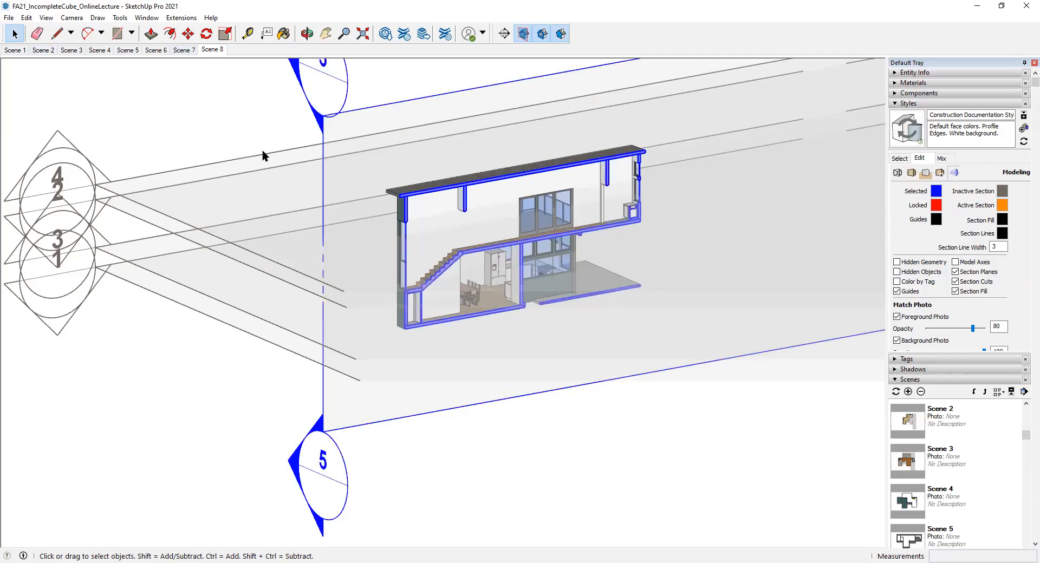
pyautogui.click(262, 150)
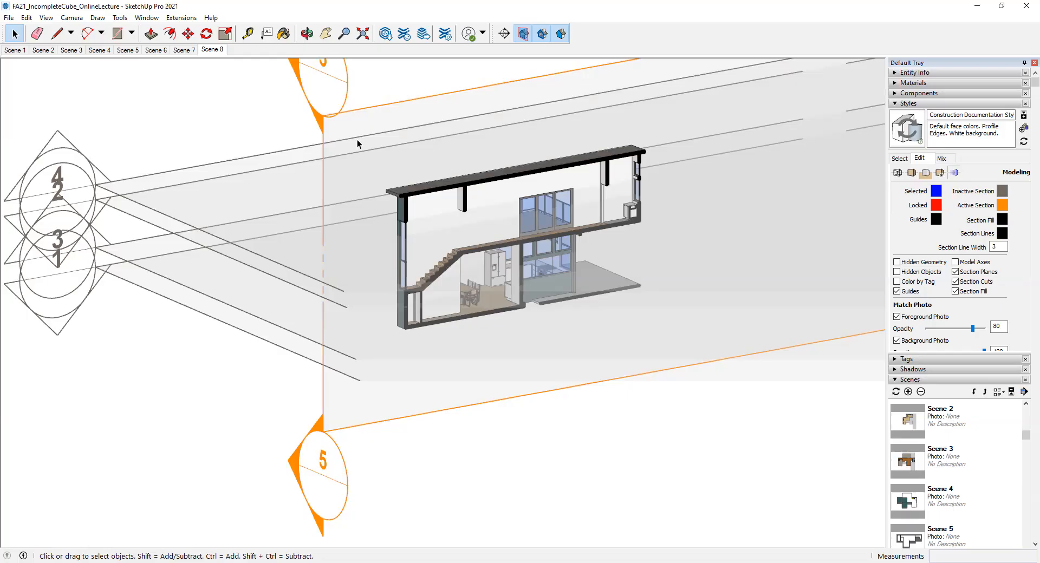
pyautogui.click(384, 105)
pyautogui.click(239, 165)
pyautogui.click(216, 121)
# Inspect the kitchen interior through the cut, and turn off the section cuts to show the whole house
pyautogui.scroll(10, 515, 278)
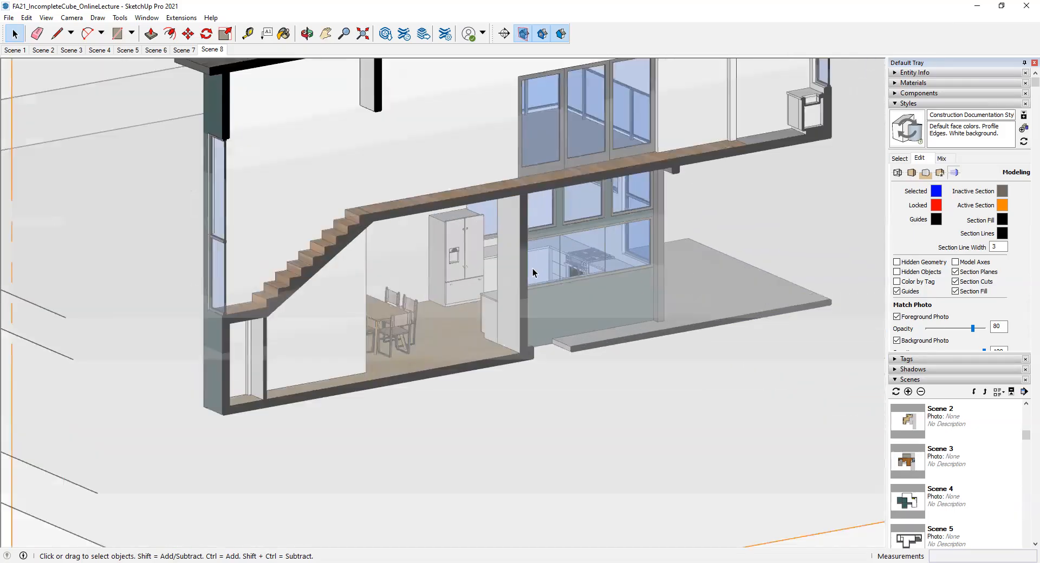
pyautogui.scroll(4, 349, 266)
pyautogui.scroll(-5, 386, 275)
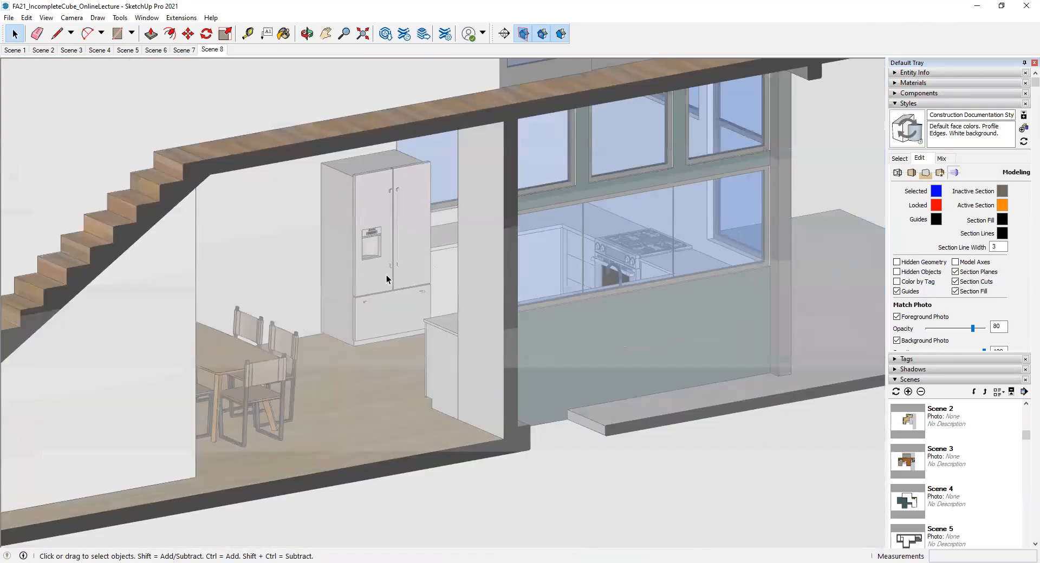
pyautogui.scroll(-6, 599, 222)
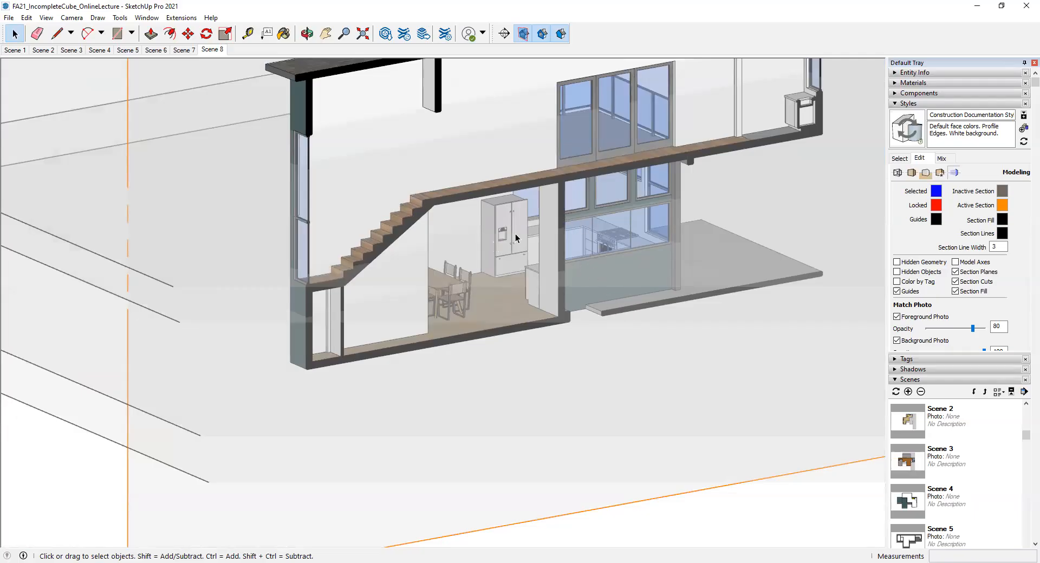
pyautogui.scroll(-3, 517, 237)
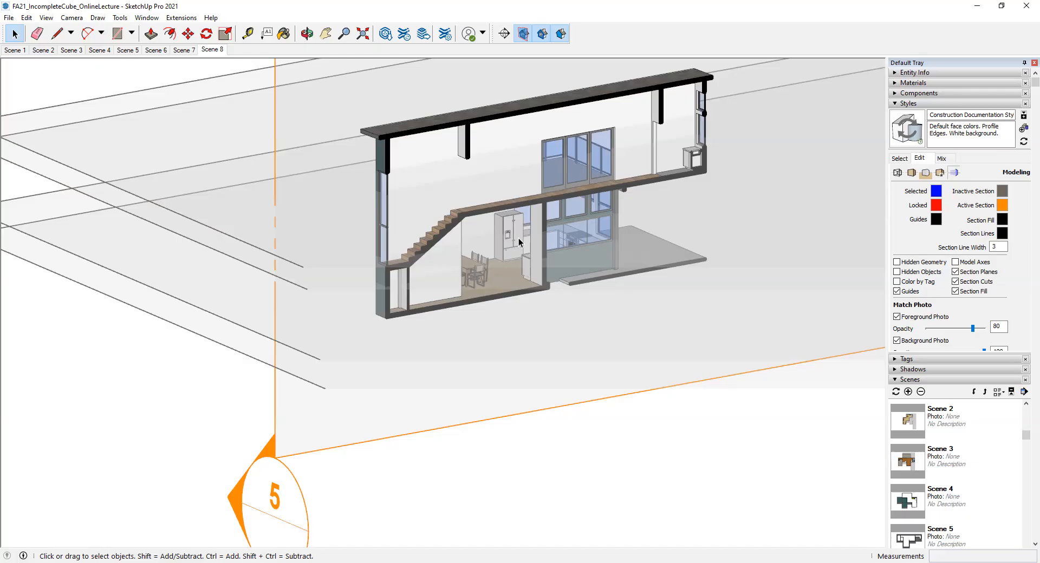
pyautogui.scroll(-5, 322, 136)
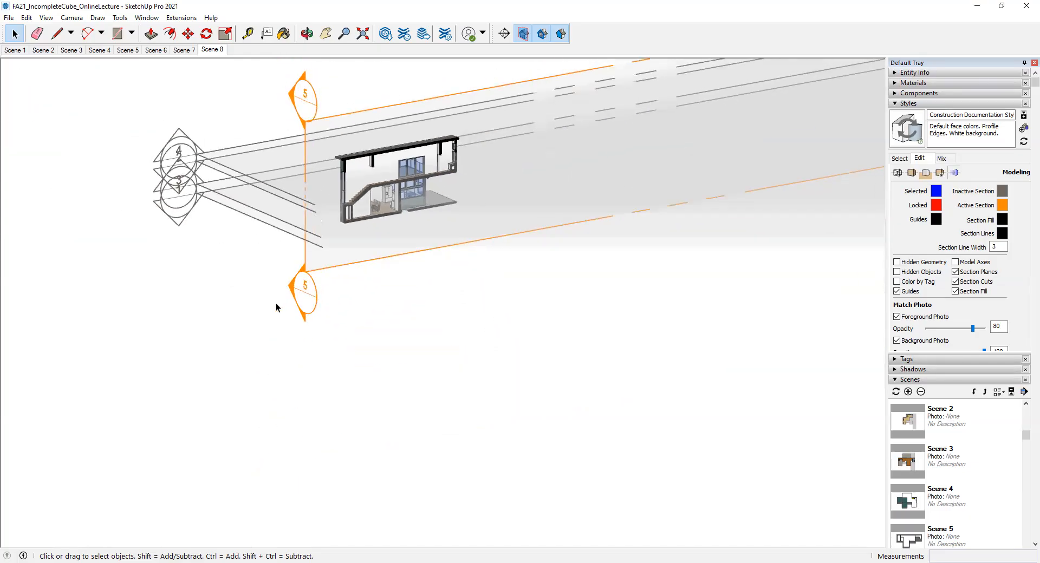
pyautogui.click(542, 34)
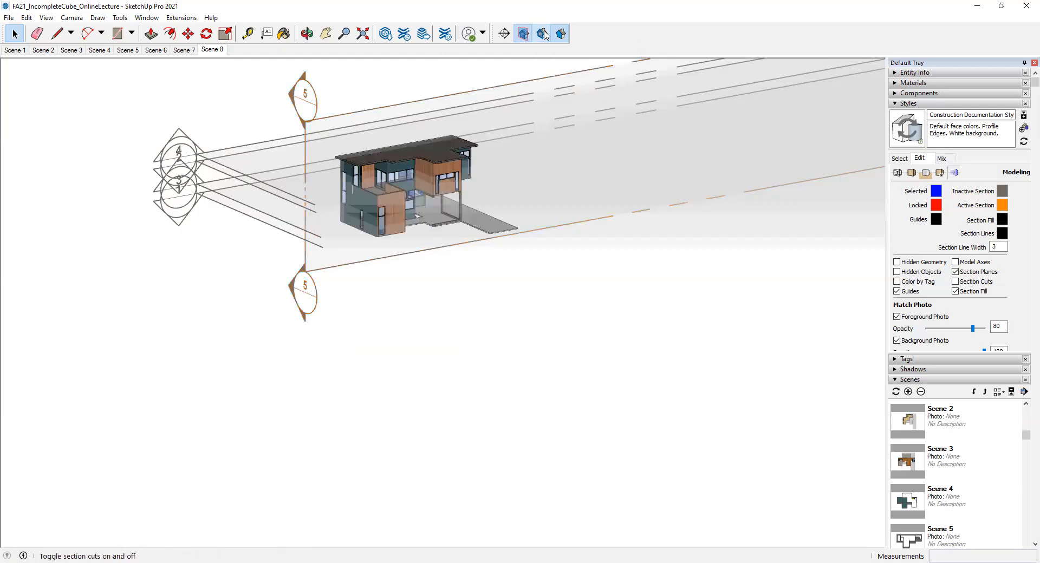
pyautogui.scroll(2, 342, 96)
pyautogui.moveTo(343, 96); pyautogui.dragTo(423, 82, button='middle')
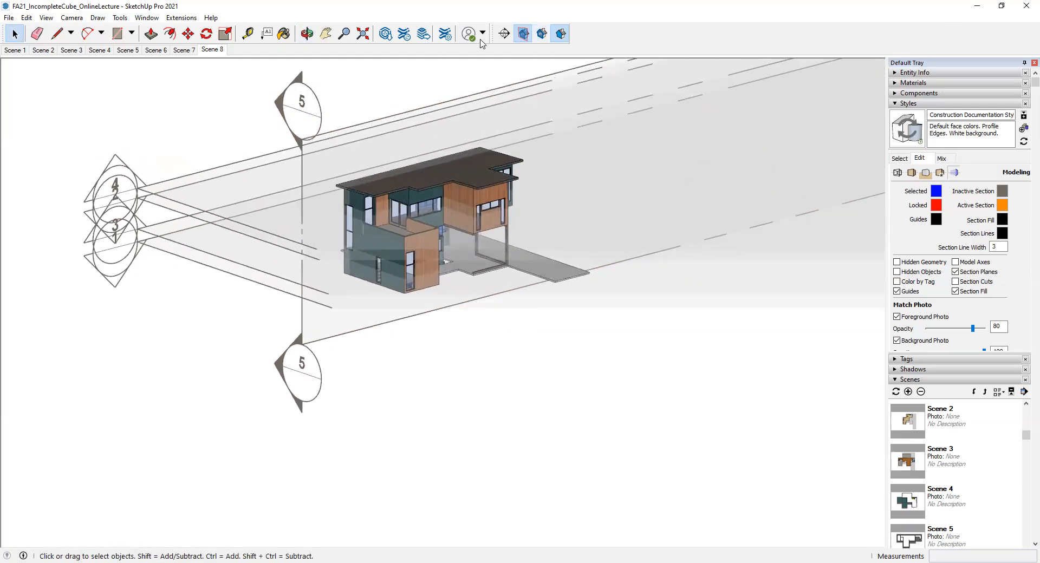
# Place a new section plane on the green end wall of the house, parallel to that wall
pyautogui.click(504, 36)
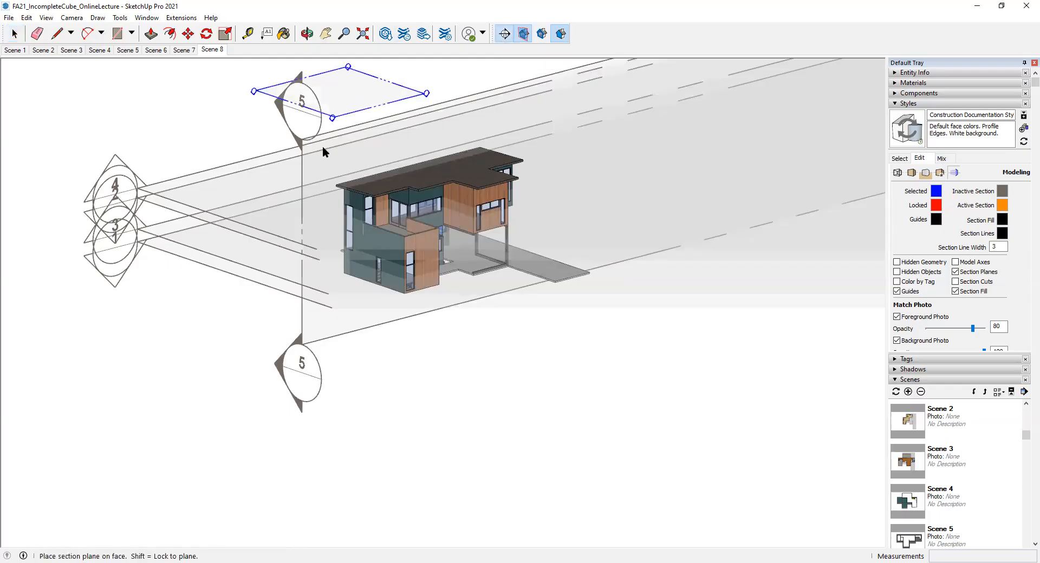
pyautogui.scroll(4, 348, 248)
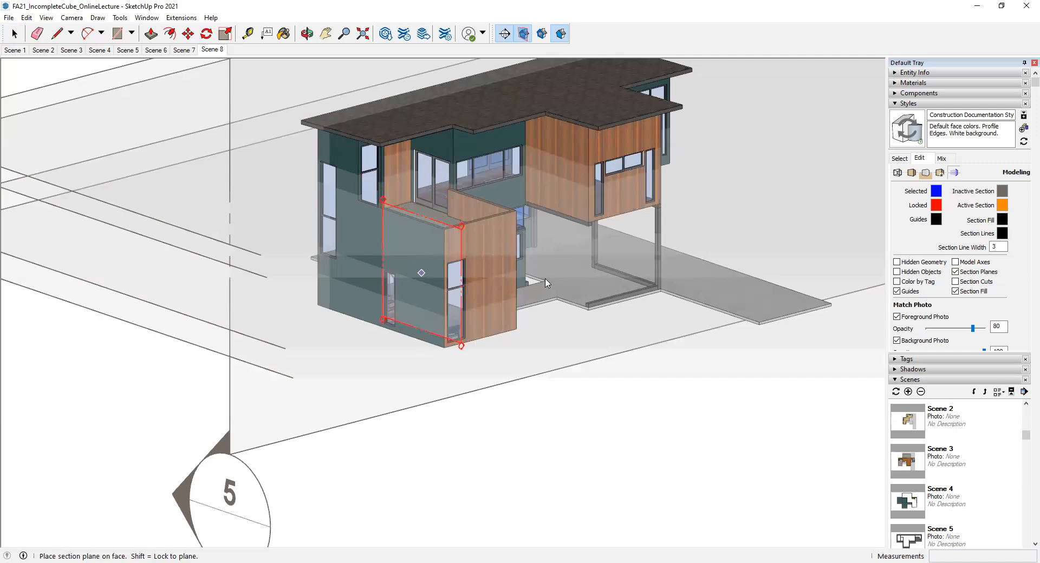
pyautogui.scroll(5, 547, 282)
pyautogui.moveTo(521, 194); pyautogui.dragTo(260, 255, button='middle')
pyautogui.scroll(3, 340, 295)
pyautogui.scroll(-2, 257, 209)
pyautogui.scroll(-8, 257, 209)
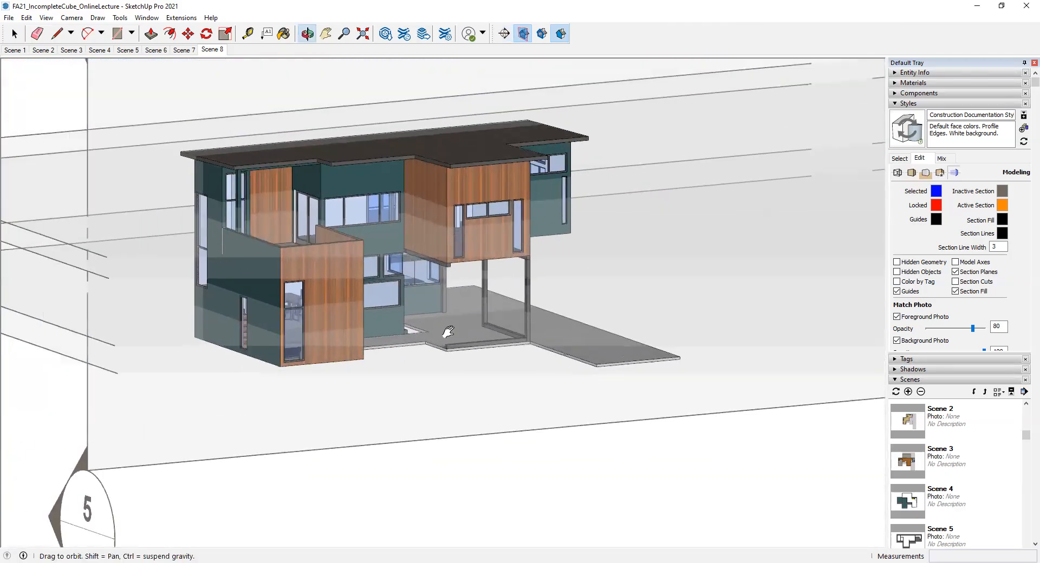
pyautogui.moveTo(442, 330); pyautogui.dragTo(337, 314, button='middle')
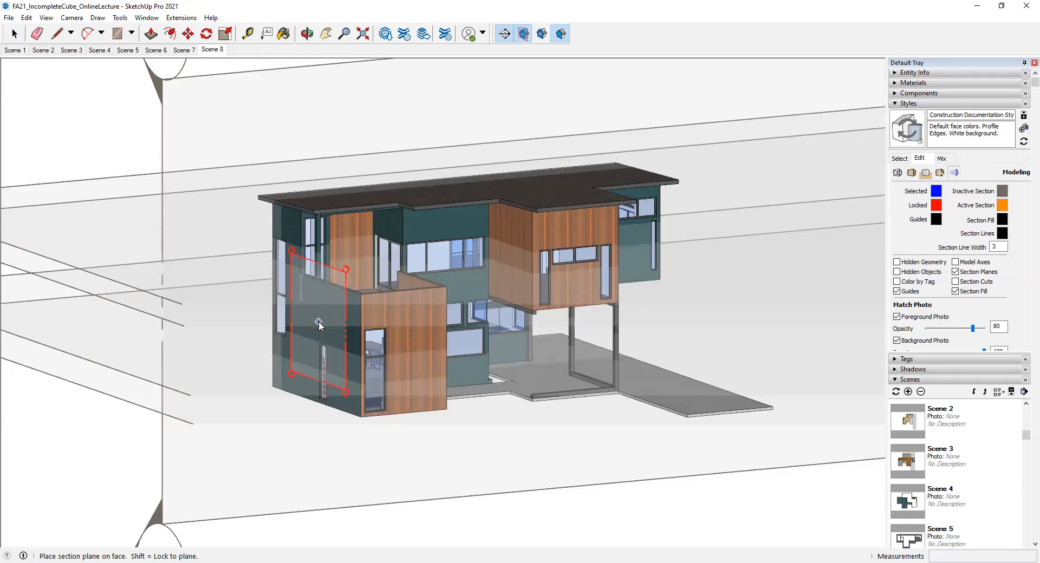
pyautogui.click(314, 323)
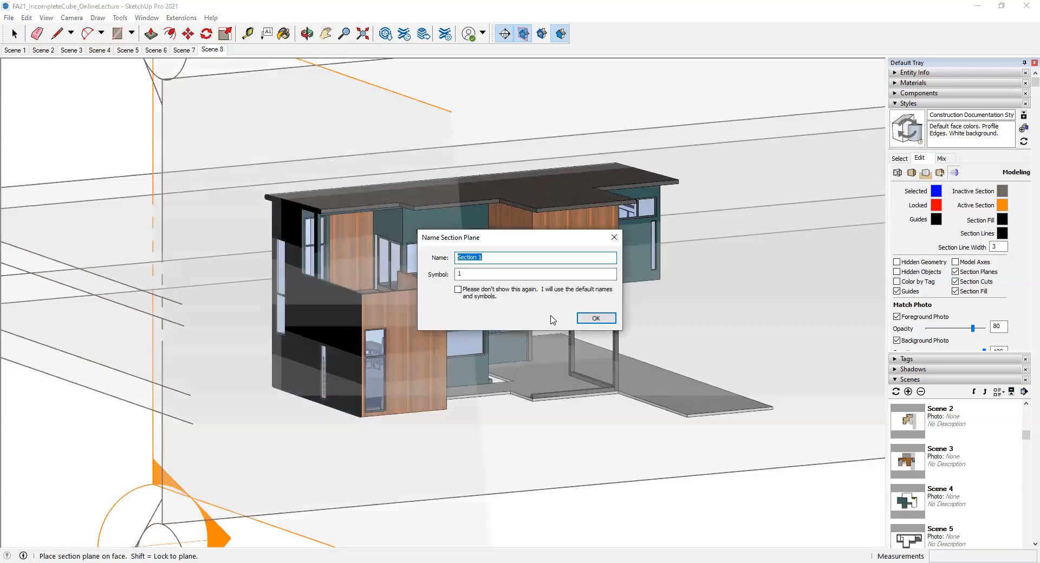
# Name the new section plane InterElev1 and give it the symbol 6
pyautogui.write('InterElev1')
pyautogui.doubleClick(458, 274)
pyautogui.write('6')
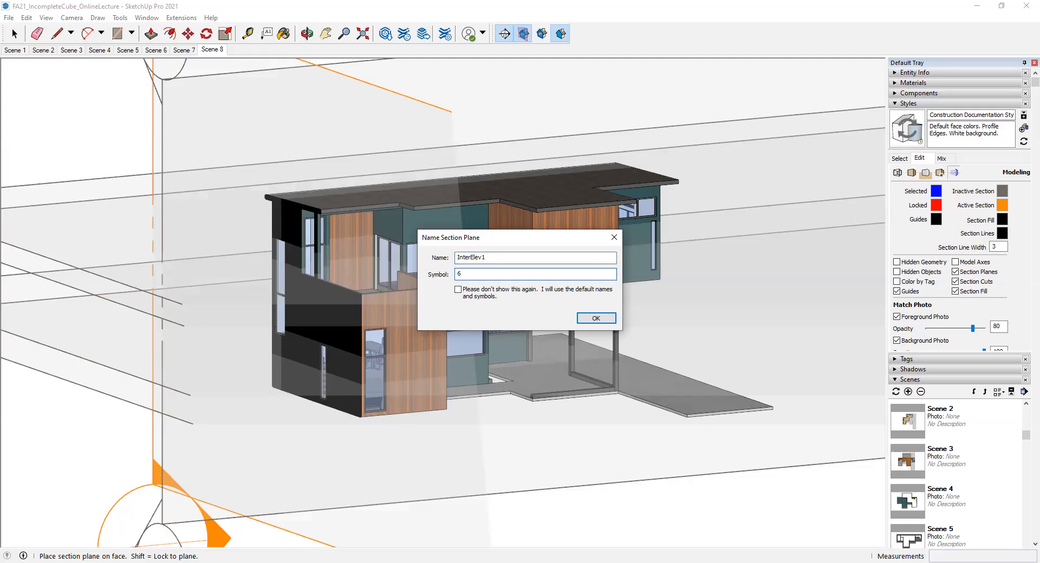
pyautogui.click(596, 318)
pyautogui.scroll(-5, 347, 483)
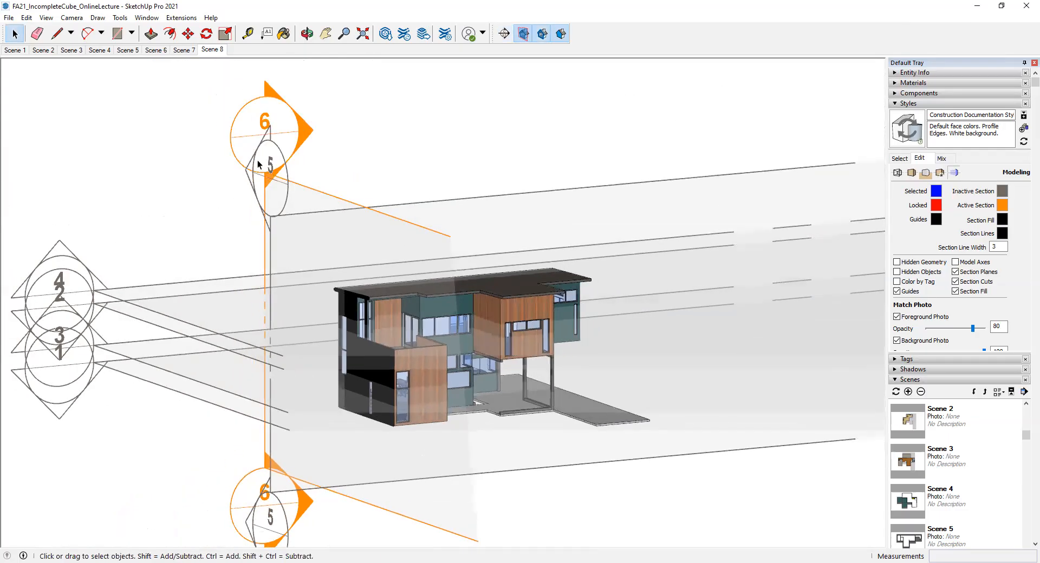
# Move section plane 6 about 29 feet into the house to cut through the kitchen, and clear the selection
pyautogui.click(278, 96)
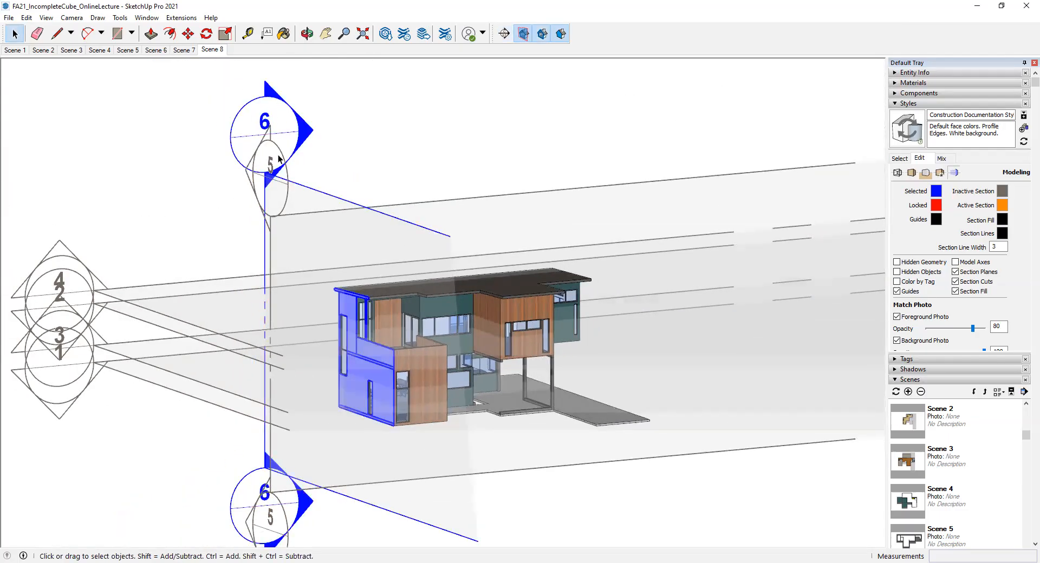
pyautogui.press('m')
pyautogui.scroll(1, 290, 181)
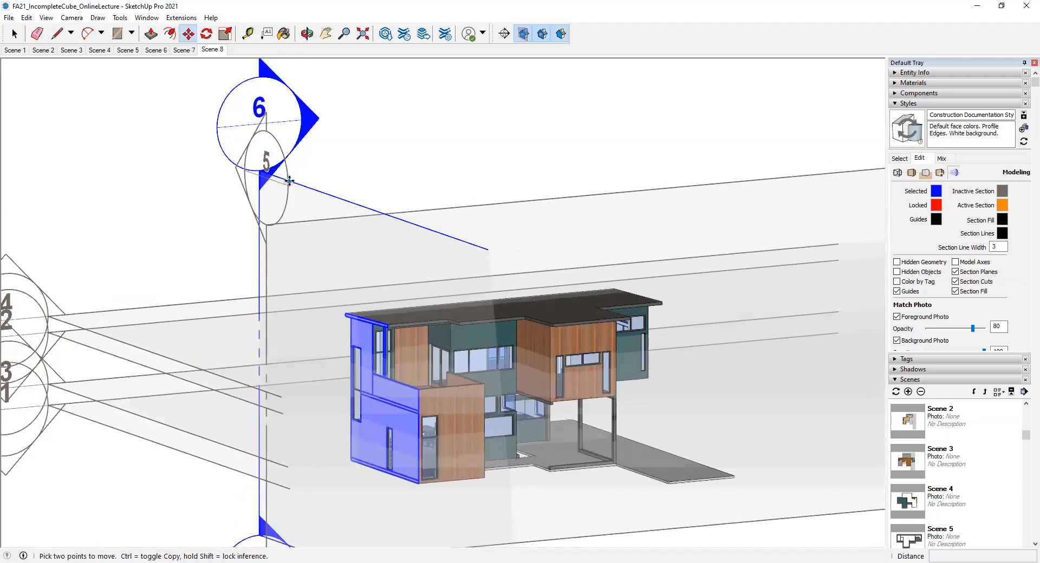
pyautogui.keyDown('shift'); pyautogui.moveTo(392, 386); pyautogui.dragTo(448, 360, button='middle'); pyautogui.keyUp('shift')
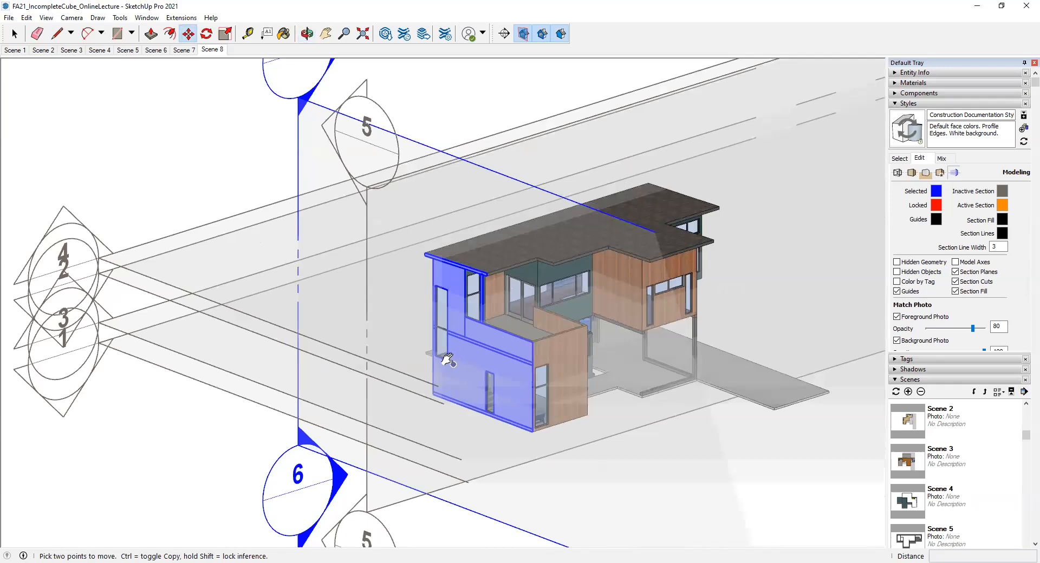
pyautogui.scroll(-1, 453, 297)
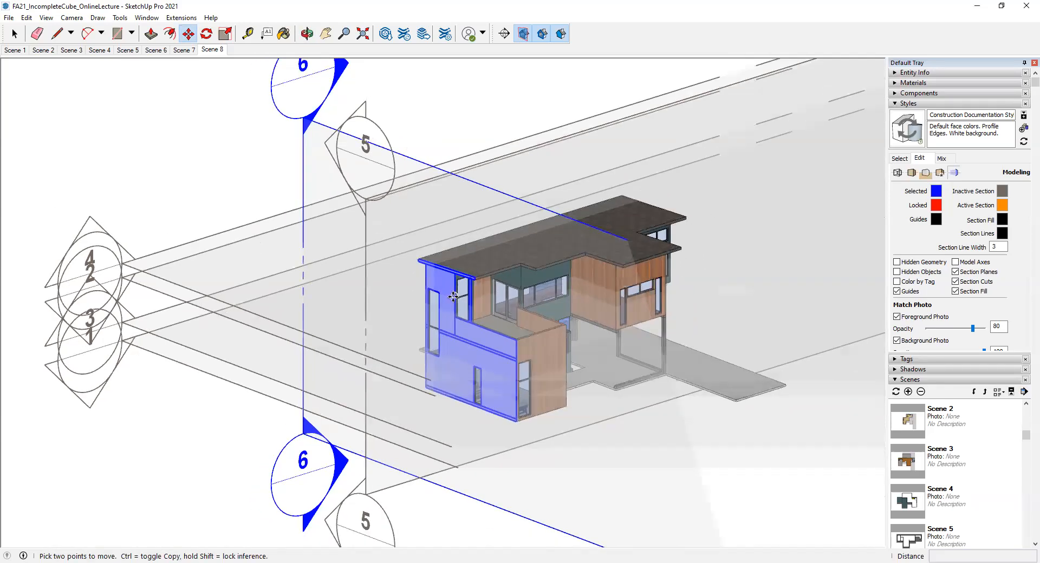
pyautogui.keyDown('shift'); pyautogui.moveTo(453, 296); pyautogui.dragTo(435, 330, button='middle'); pyautogui.keyUp('shift')
pyautogui.click(290, 153)
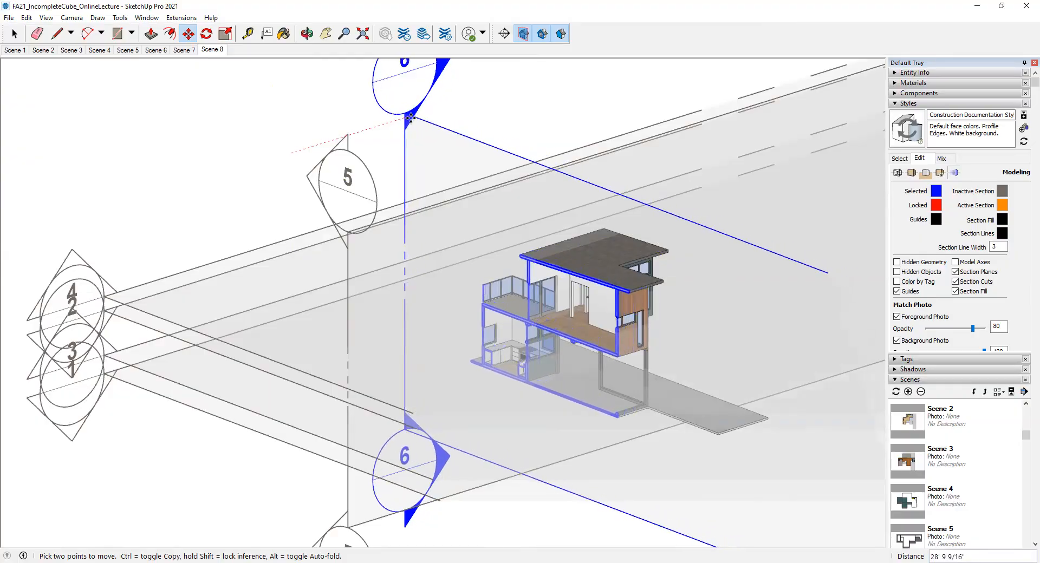
pyautogui.click(417, 114)
pyautogui.press('space')
pyautogui.click(249, 158)
# Inspect the kitchen through the cut, and set the camera to the standard left view facing the range wall
pyautogui.scroll(10, 491, 320)
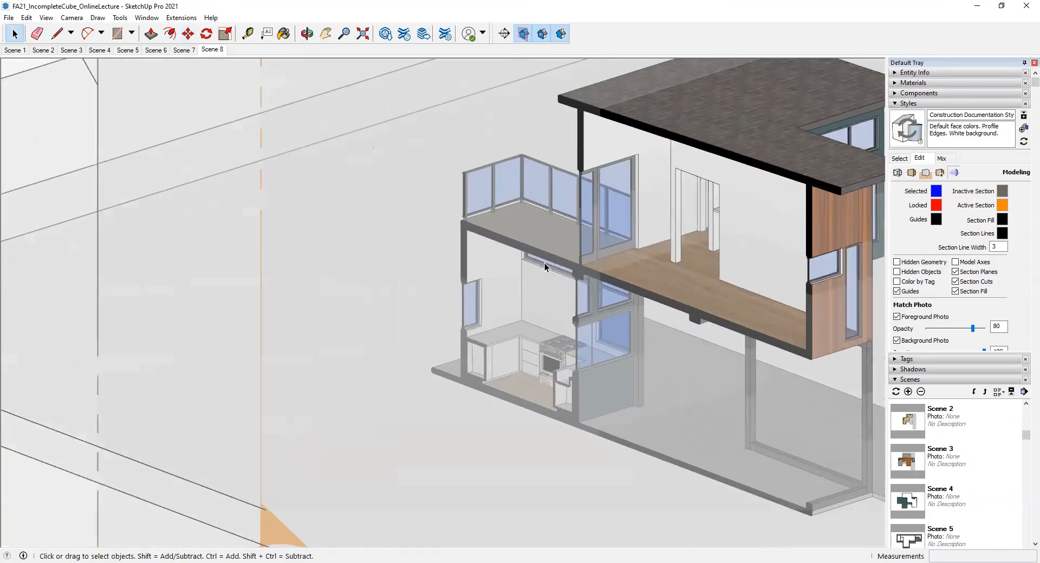
pyautogui.scroll(3, 545, 262)
pyautogui.moveTo(547, 339); pyautogui.dragTo(479, 320, button='middle')
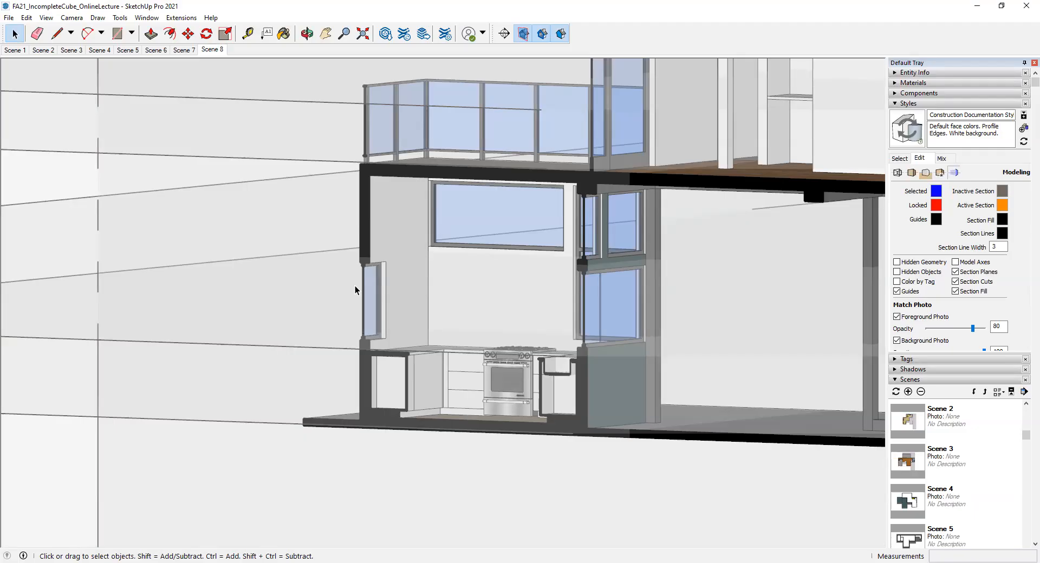
pyautogui.moveTo(355, 285); pyautogui.dragTo(274, 157, button='middle')
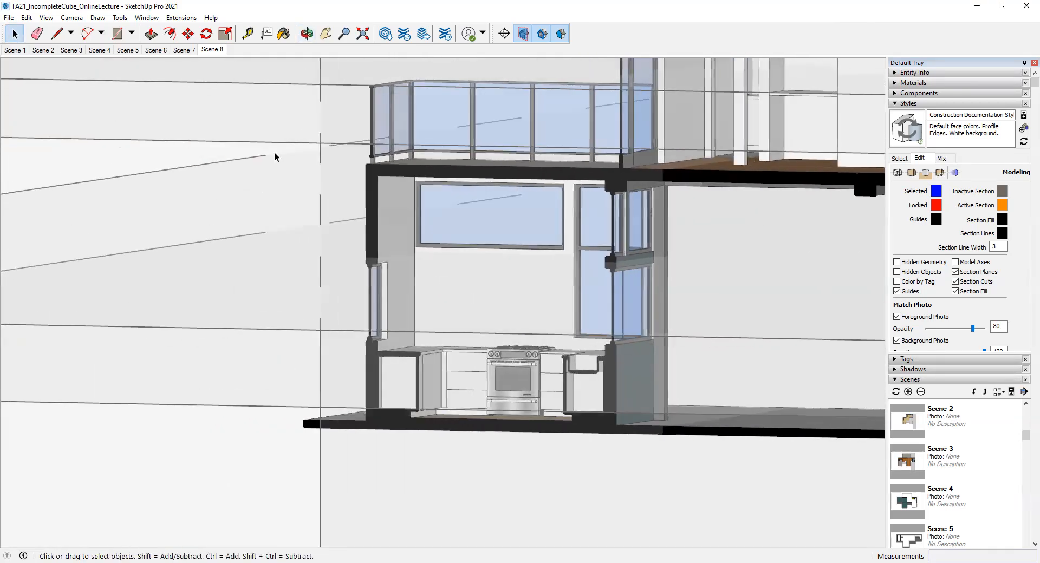
pyautogui.click(72, 17)
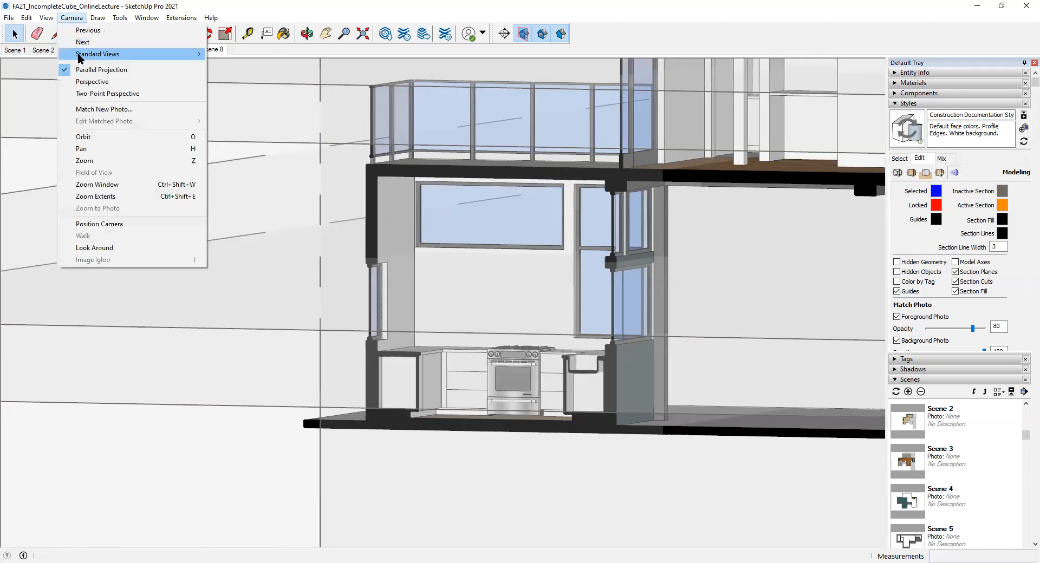
pyautogui.moveTo(81, 56)
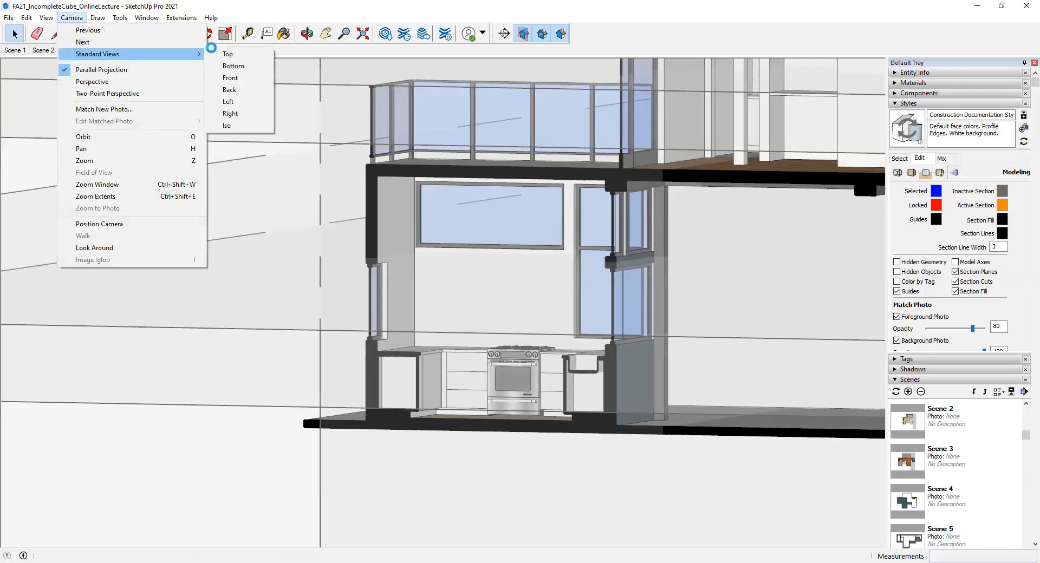
pyautogui.click(237, 103)
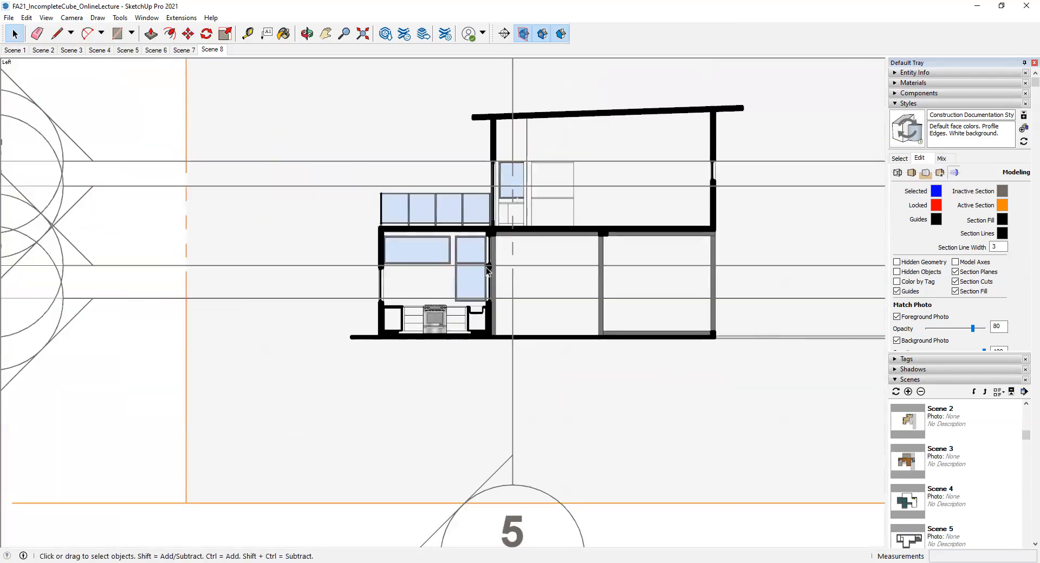
pyautogui.scroll(-6, 402, 300)
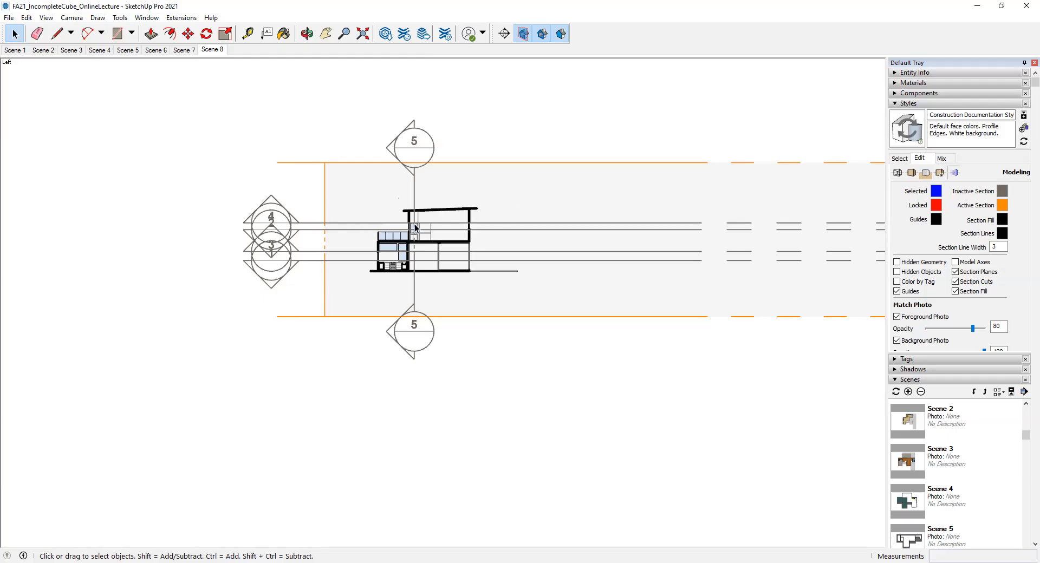
pyautogui.scroll(5, 385, 249)
pyautogui.scroll(2, 409, 273)
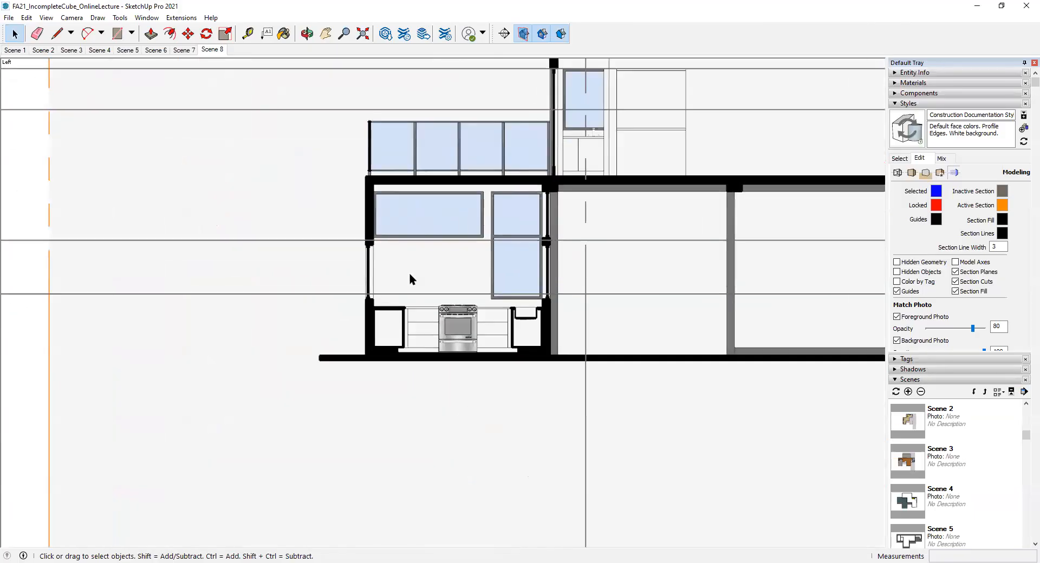
pyautogui.scroll(-3, 414, 272)
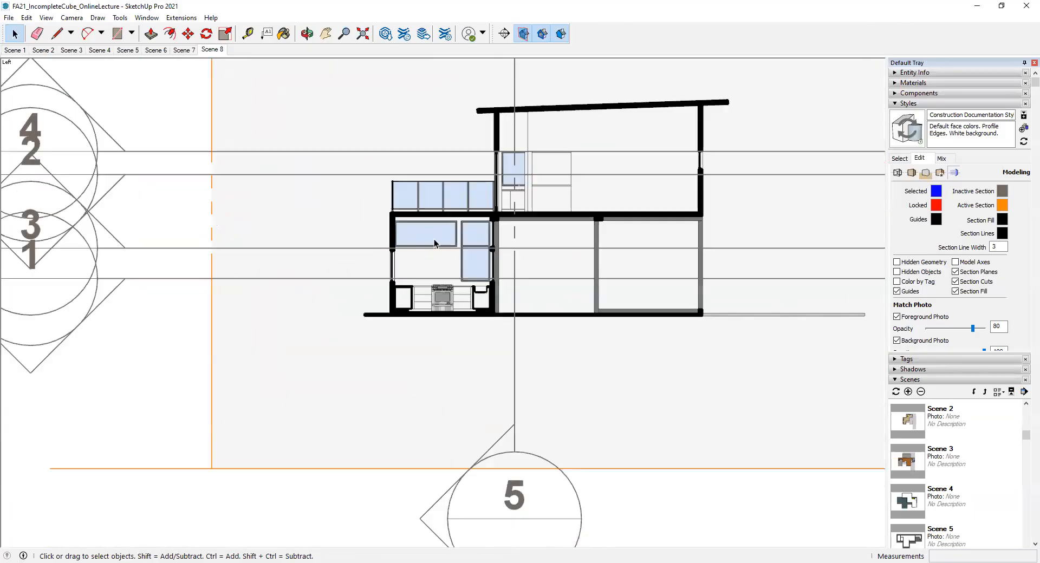
# Hide the section planes and frame the kitchen's range wall as an interior elevation
pyautogui.click(523, 33)
pyautogui.scroll(3, 473, 216)
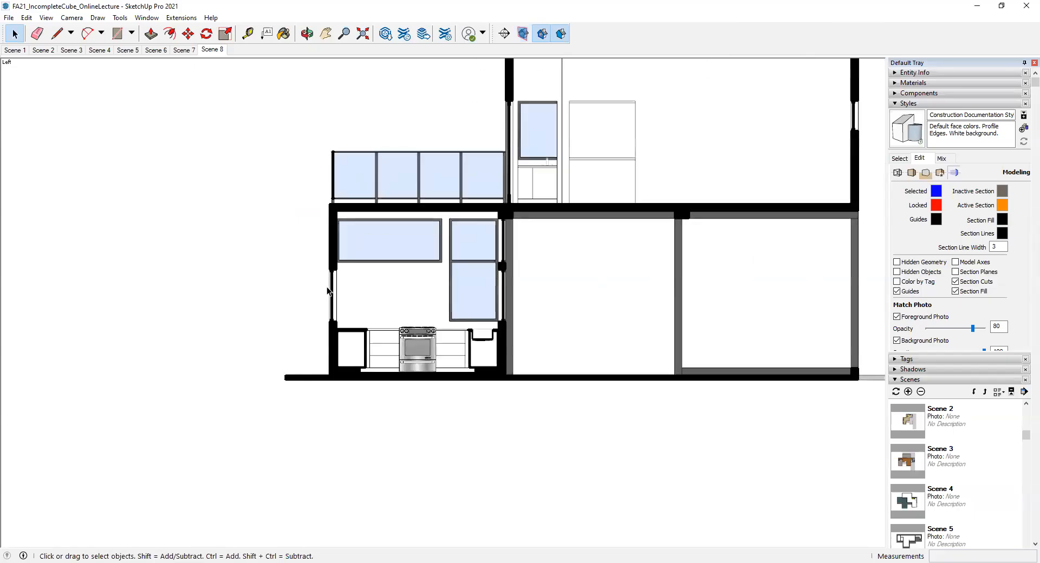
pyautogui.scroll(-3, 352, 282)
pyautogui.scroll(1, 384, 200)
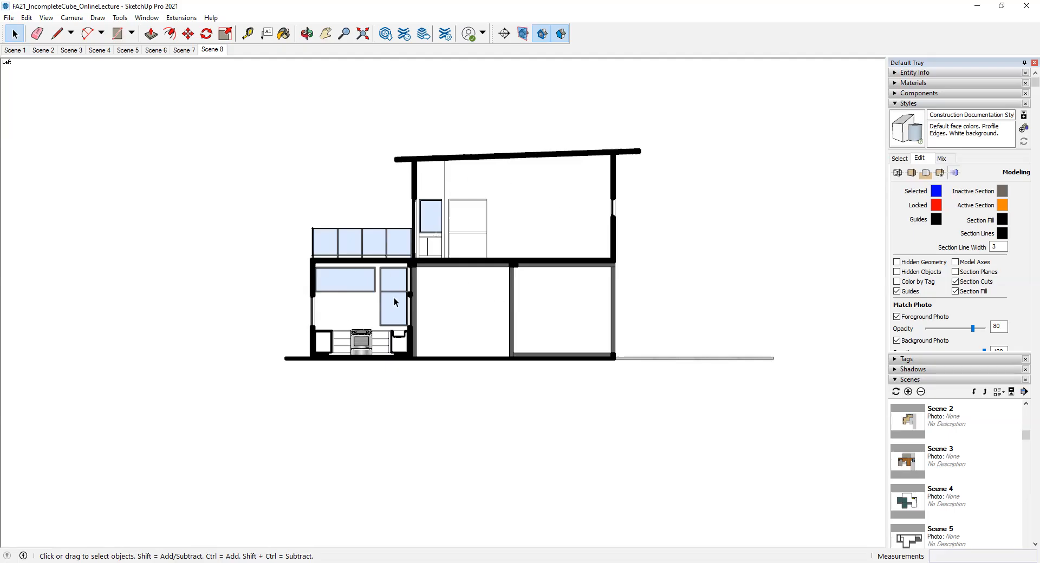
pyautogui.scroll(1, 394, 303)
pyautogui.scroll(2, 394, 304)
pyautogui.scroll(2, 247, 325)
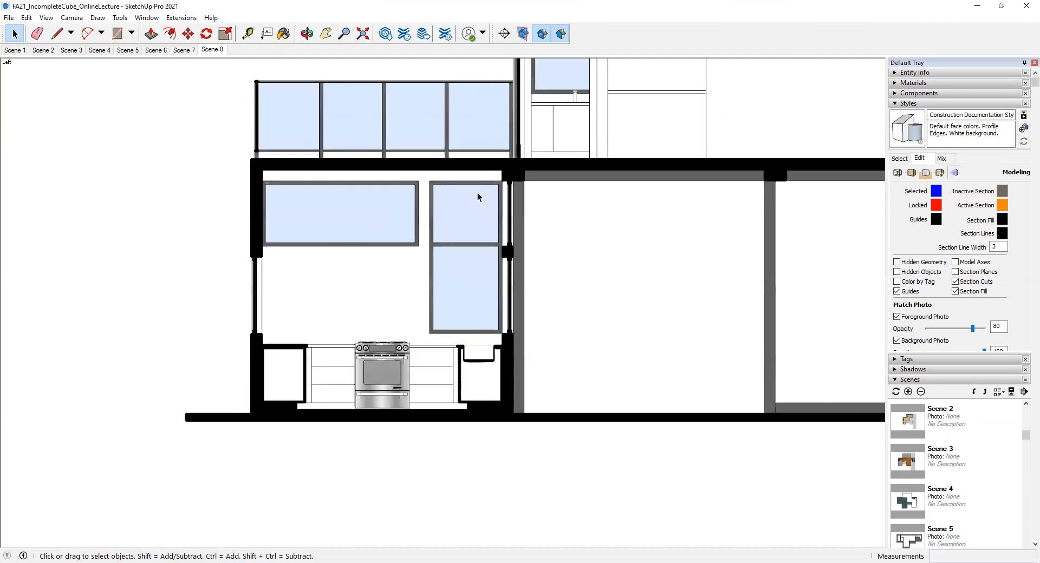
pyautogui.scroll(-1, 327, 228)
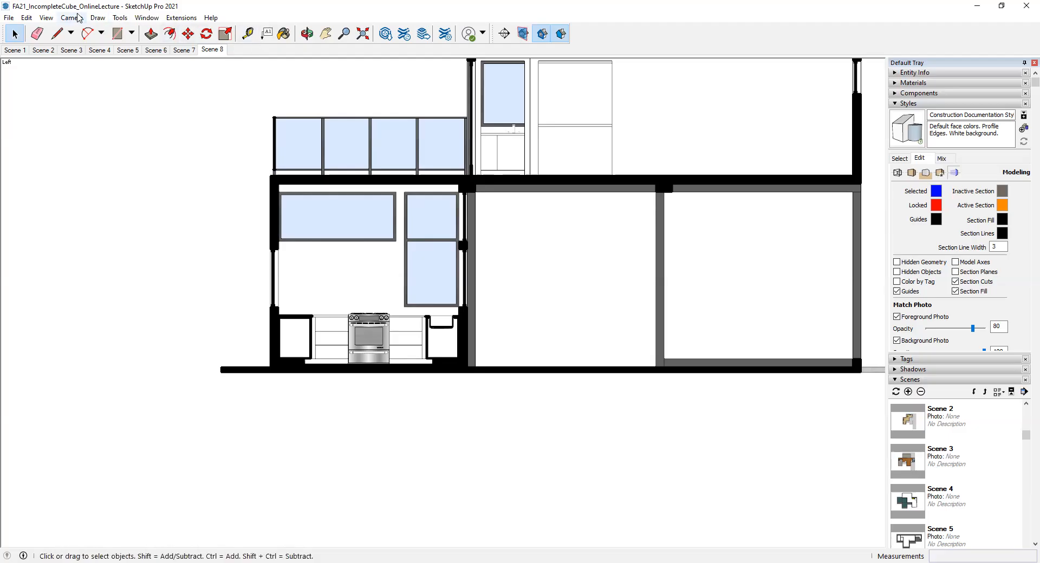
# Save the framed kitchen elevation as a new scene, and check it by switching to Scene 8 and back
pyautogui.click(49, 19)
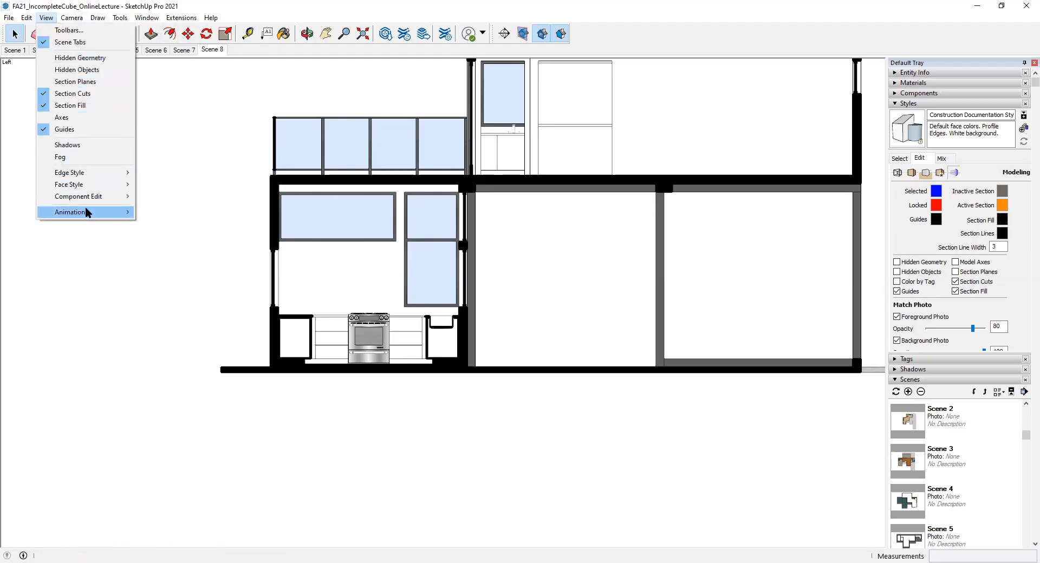
pyautogui.moveTo(90, 213)
pyautogui.click(178, 211)
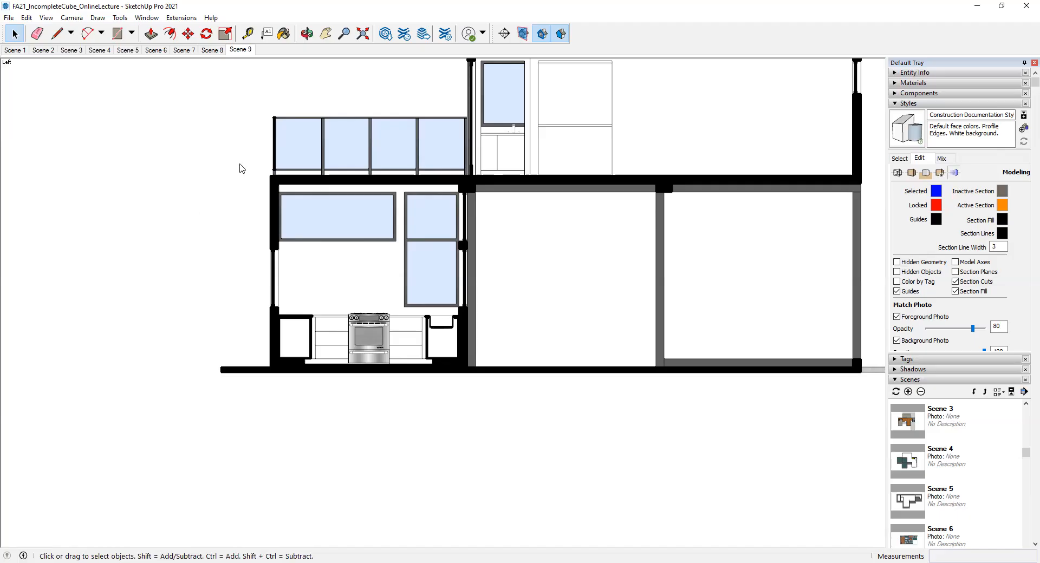
pyautogui.click(212, 51)
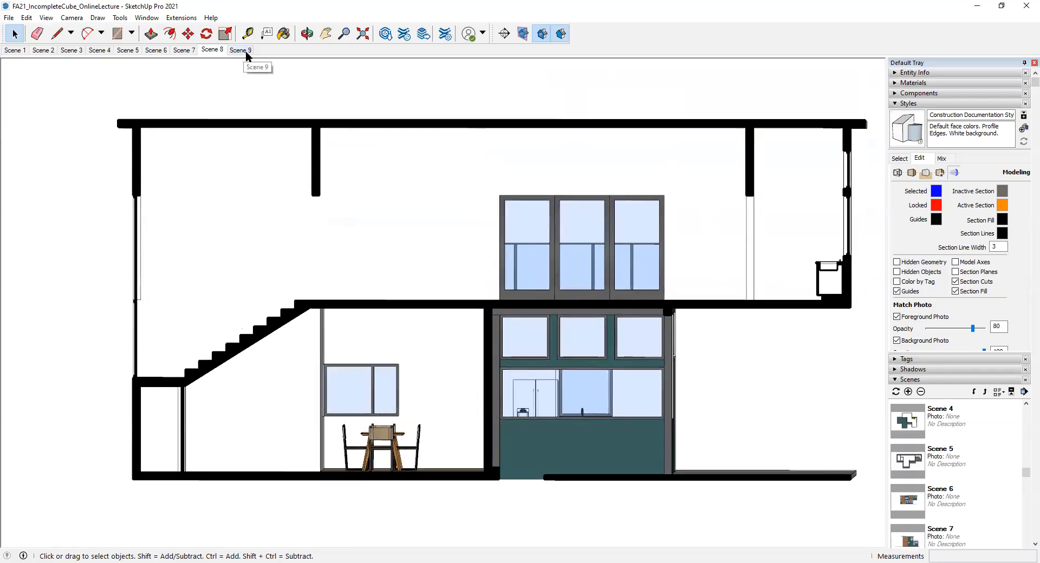
pyautogui.click(245, 50)
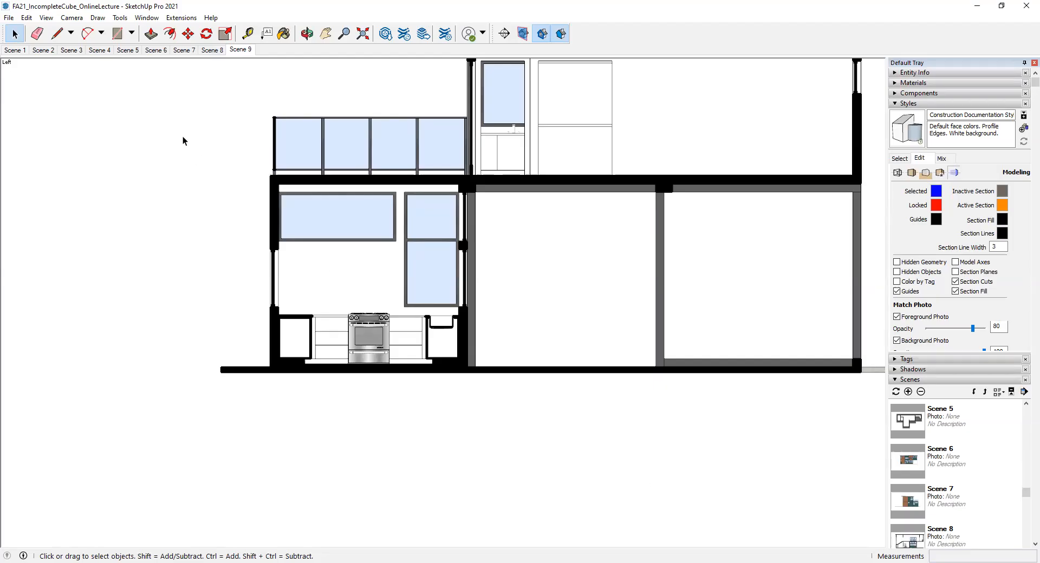
# Place a new section plane on the kitchen's exterior wall below the balcony, and name it InterElev2 with symbol 7
pyautogui.scroll(-2, 249, 190)
pyautogui.moveTo(249, 190); pyautogui.dragTo(570, 278, button='middle')
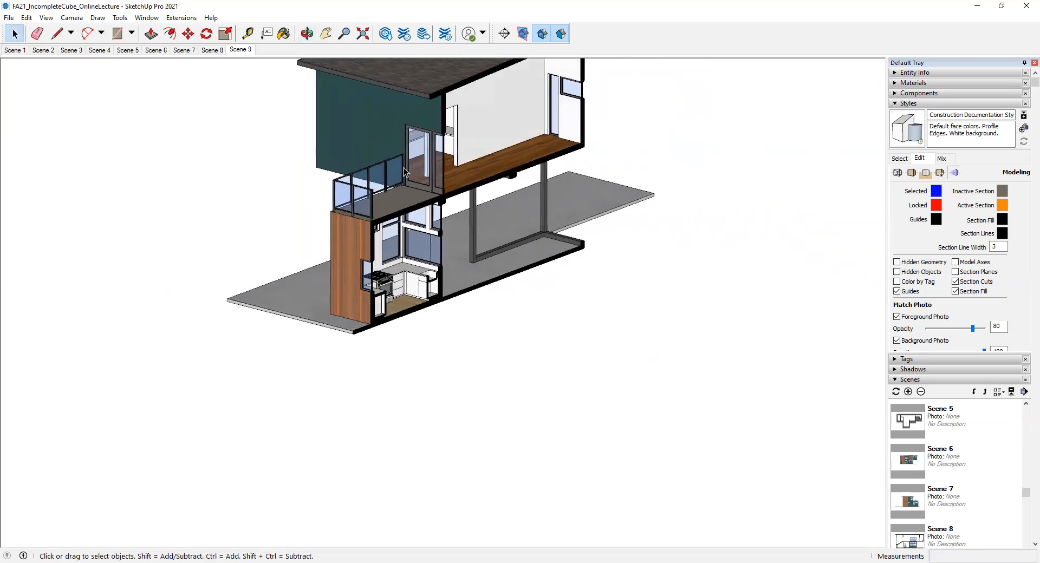
pyautogui.click(503, 35)
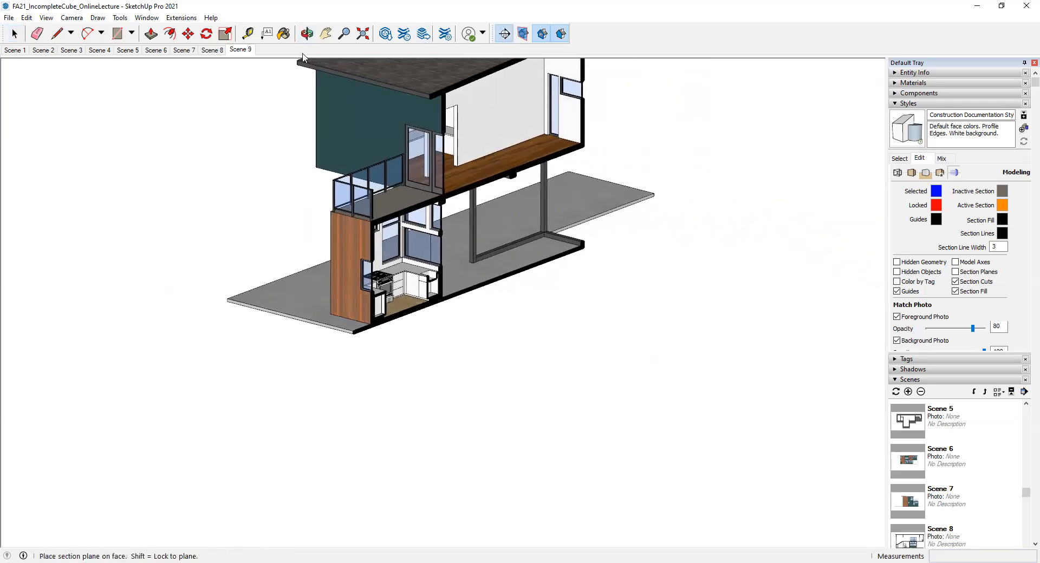
pyautogui.scroll(1, 394, 283)
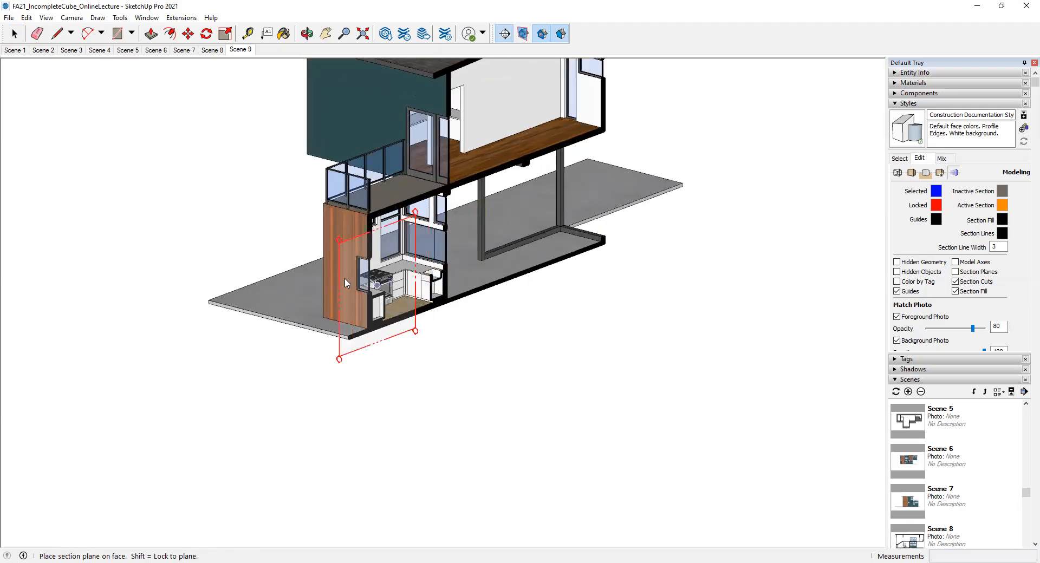
pyautogui.click(342, 247)
pyautogui.click(459, 257)
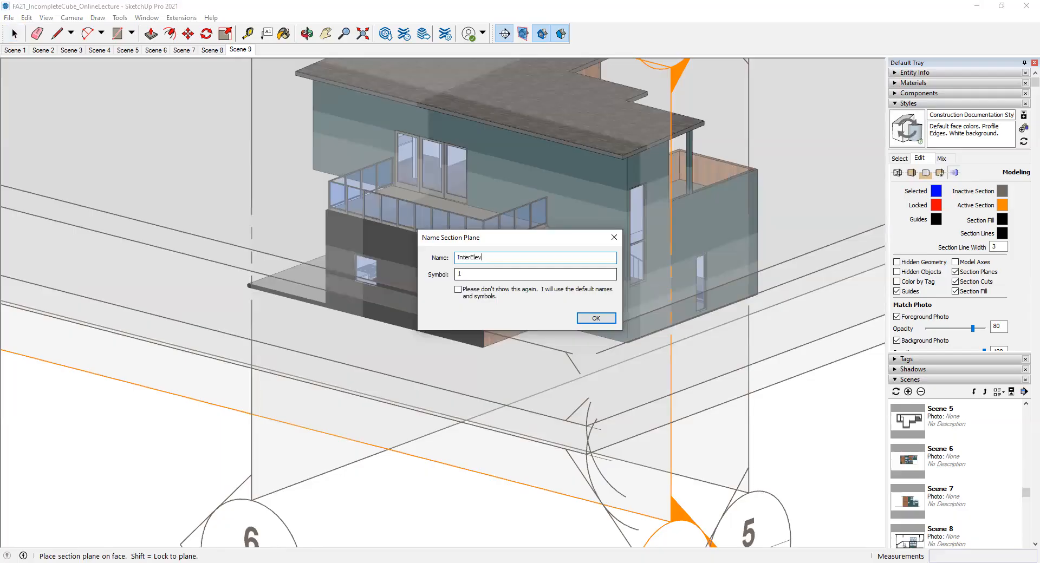
pyautogui.press('Tab')
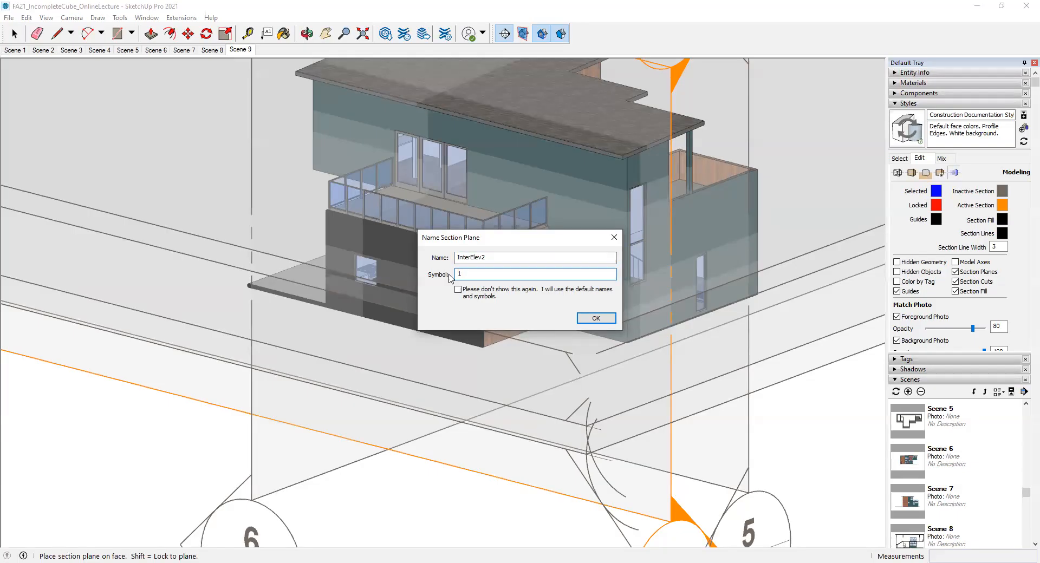
pyautogui.click(596, 317)
# Move section plane 7 inward by 7' 6" so it cuts through the kitchen and dining room
pyautogui.scroll(-3, 467, 389)
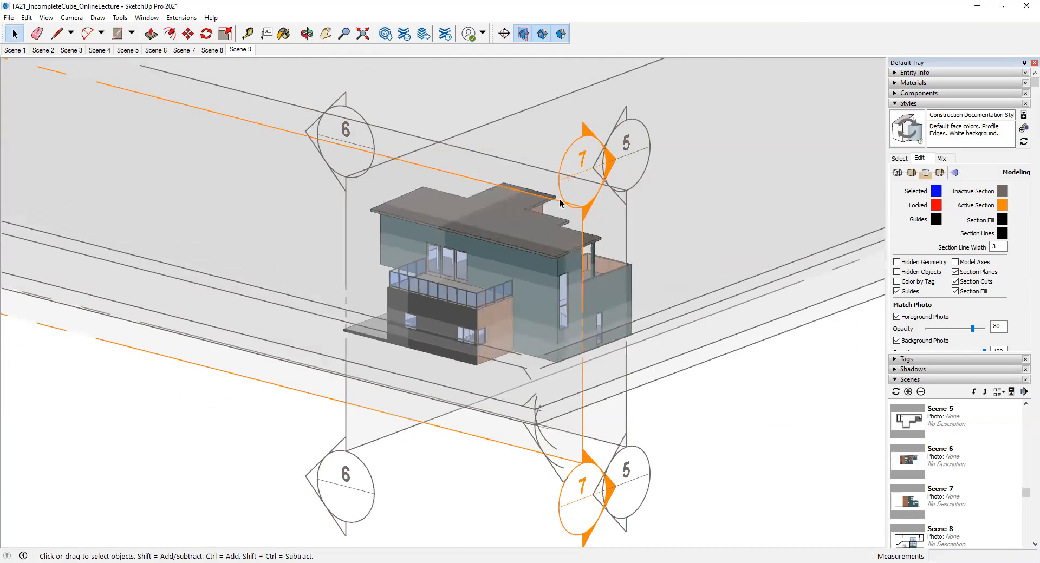
pyautogui.click(561, 203)
pyautogui.press('m')
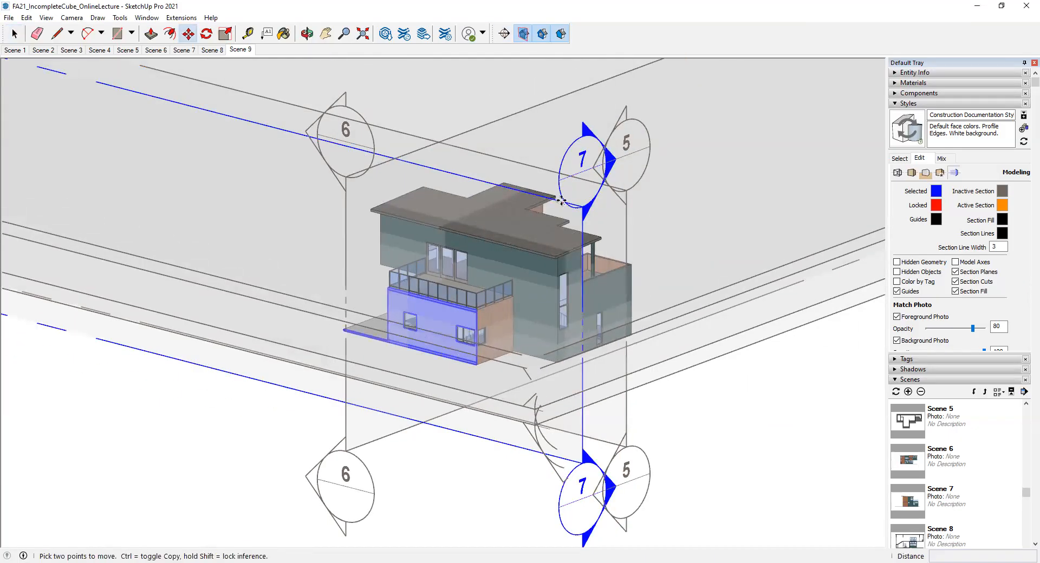
pyautogui.click(561, 201)
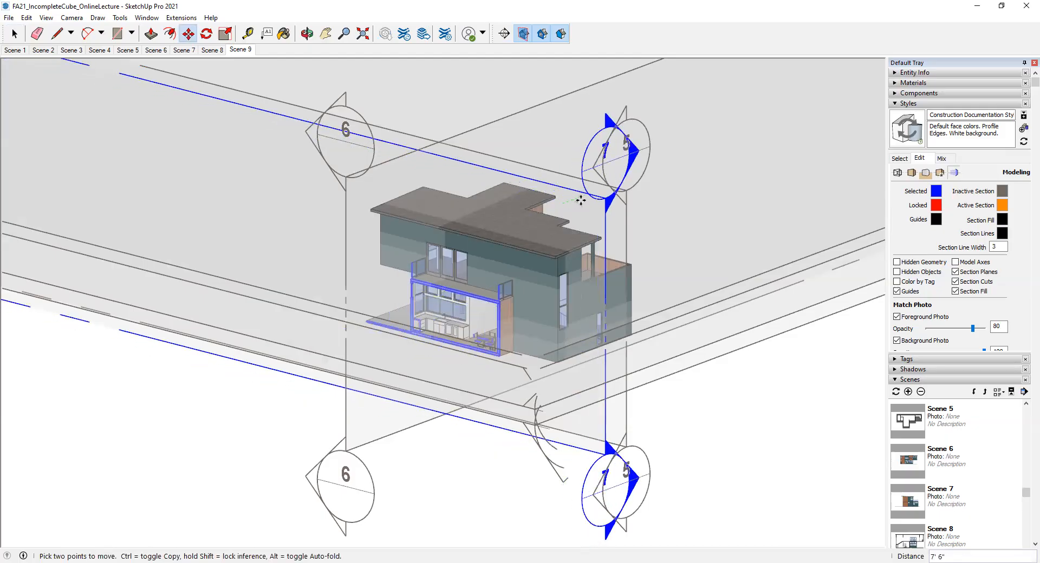
pyautogui.write('7\'6"')
pyautogui.press('Return')
pyautogui.press('space')
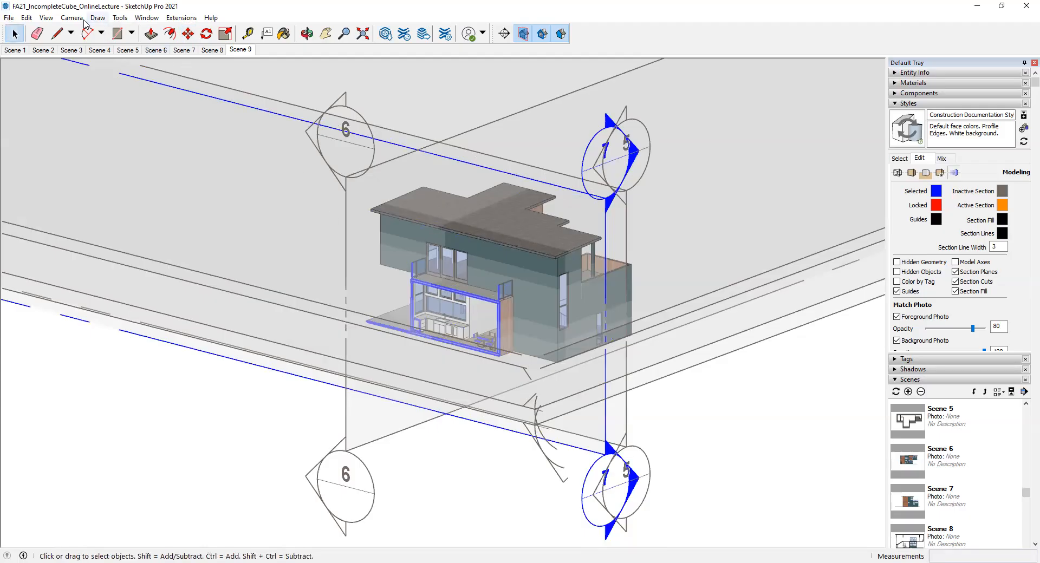
# Set the camera to the standard back view, hide the section planes, and frame the kitchen and dining interior
pyautogui.click(81, 17)
pyautogui.moveTo(67, 53)
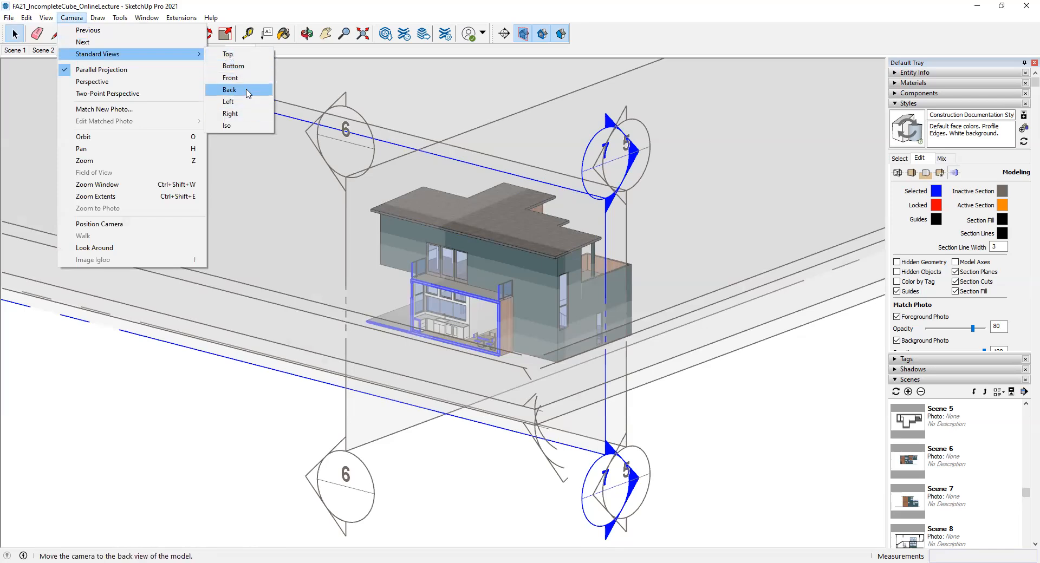
pyautogui.click(248, 93)
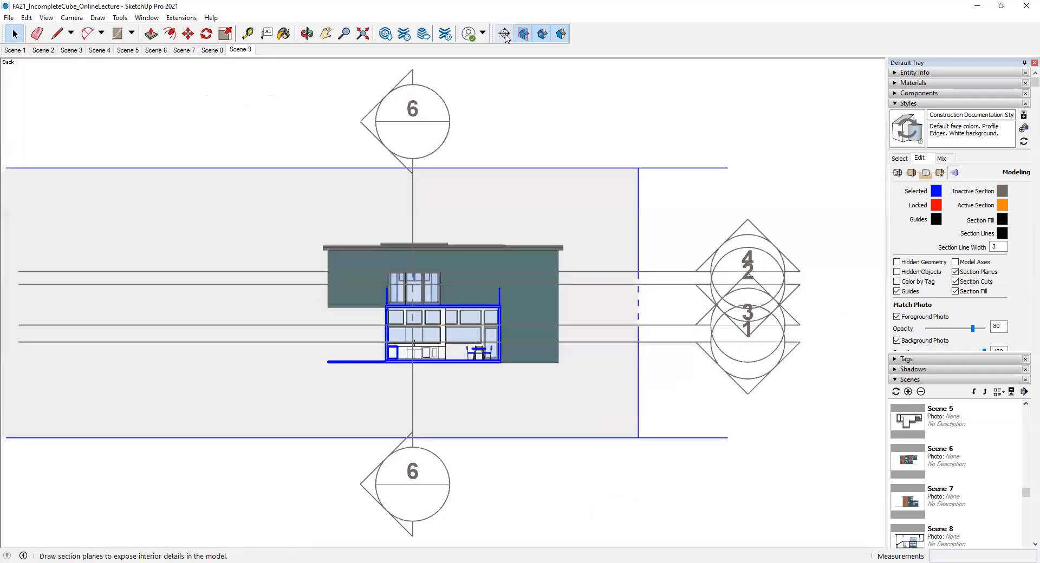
pyautogui.click(522, 34)
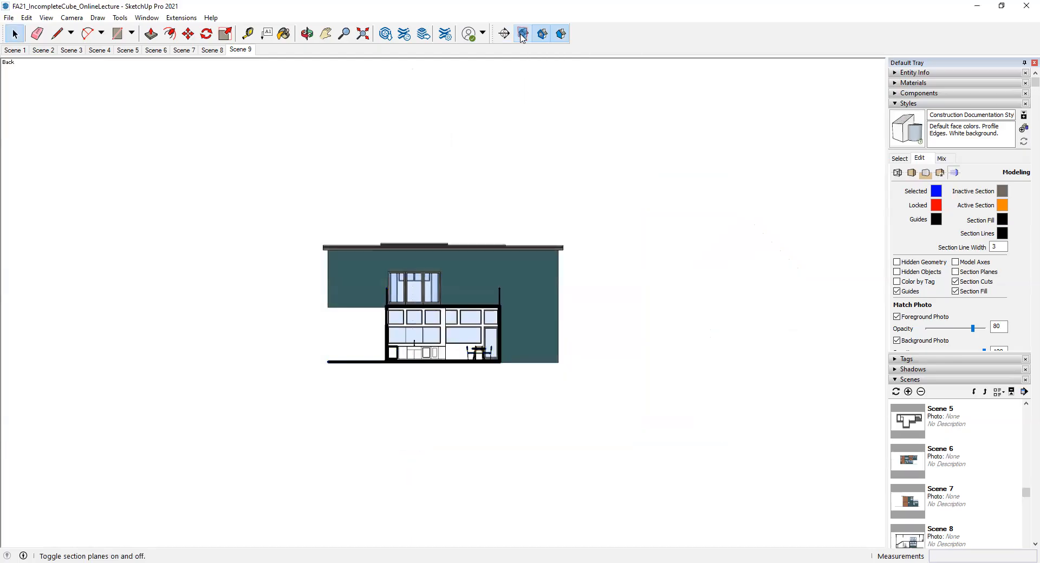
pyautogui.scroll(3, 423, 336)
pyautogui.scroll(5, 424, 324)
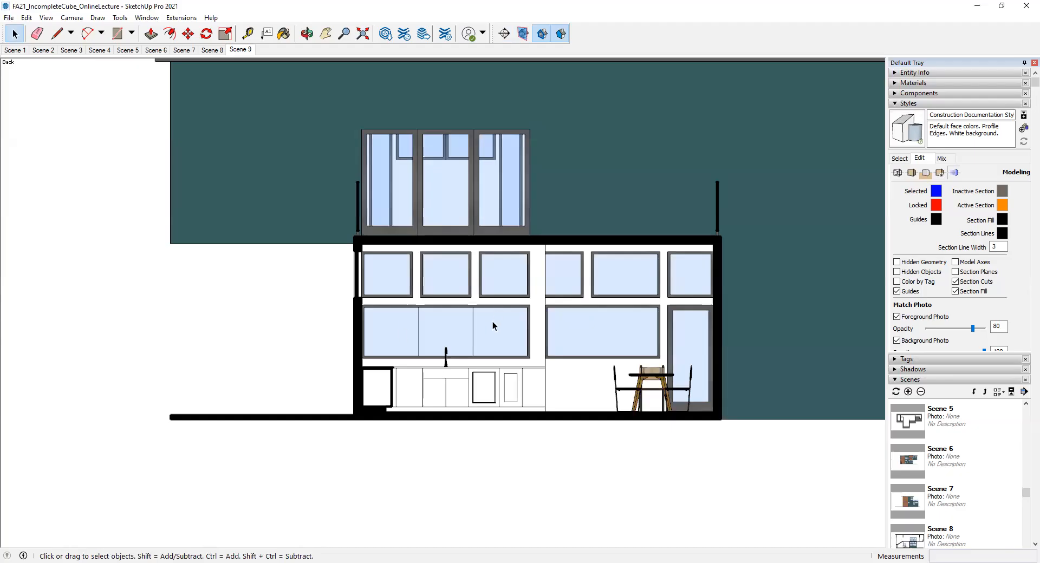
# Save the framed kitchen and dining elevation as a new scene, and check it by switching to Scene 9 and back
pyautogui.scroll(-3, 493, 325)
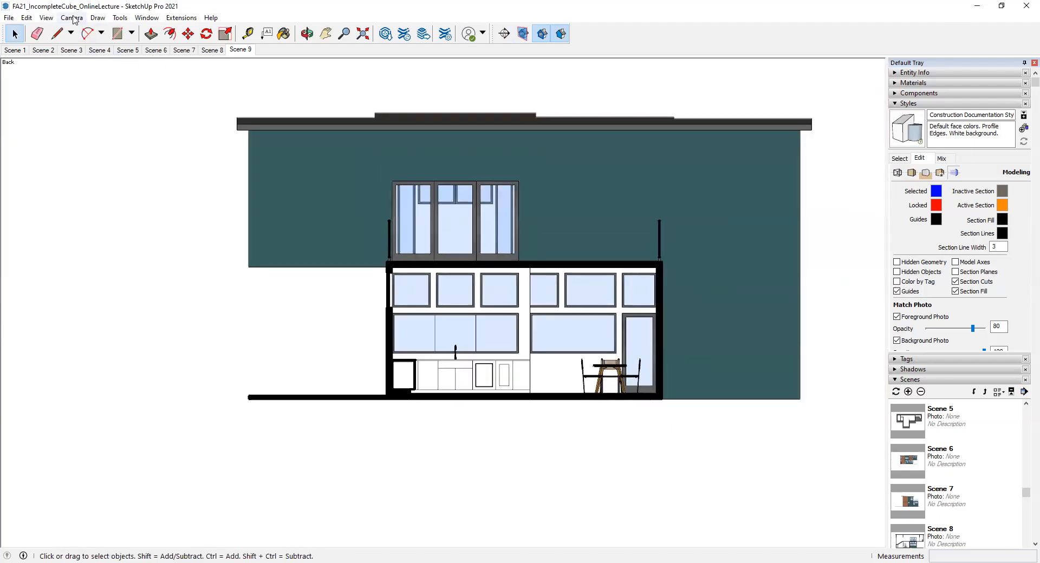
pyautogui.click(74, 18)
pyautogui.moveTo(47, 18)
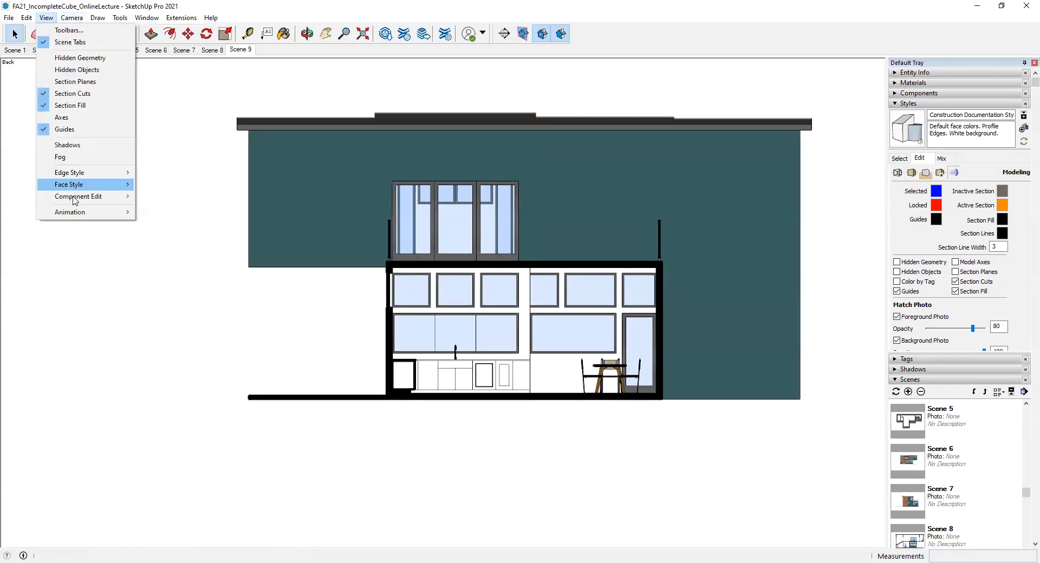
pyautogui.moveTo(81, 212)
pyautogui.click(181, 212)
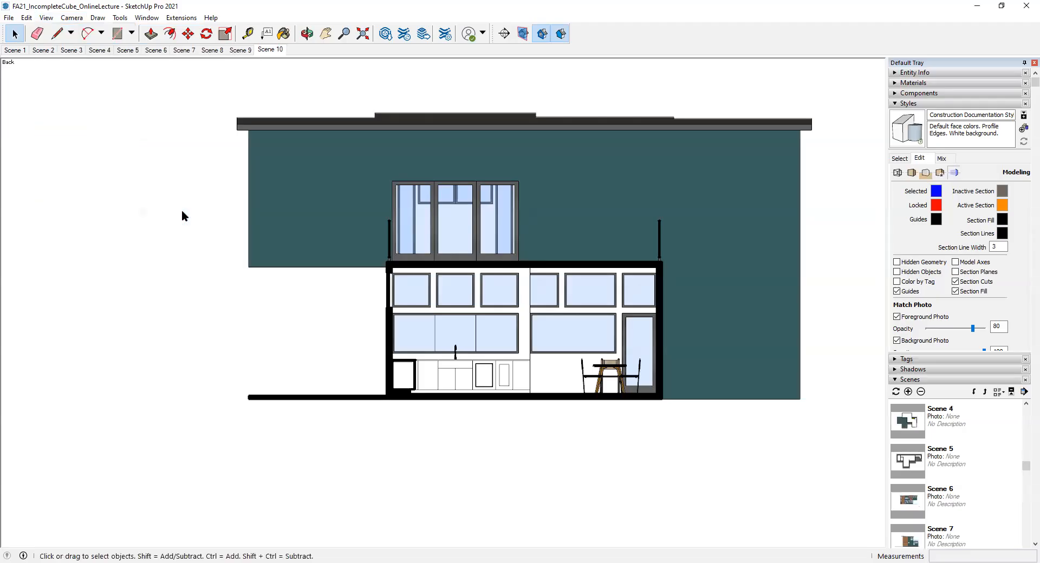
pyautogui.click(241, 50)
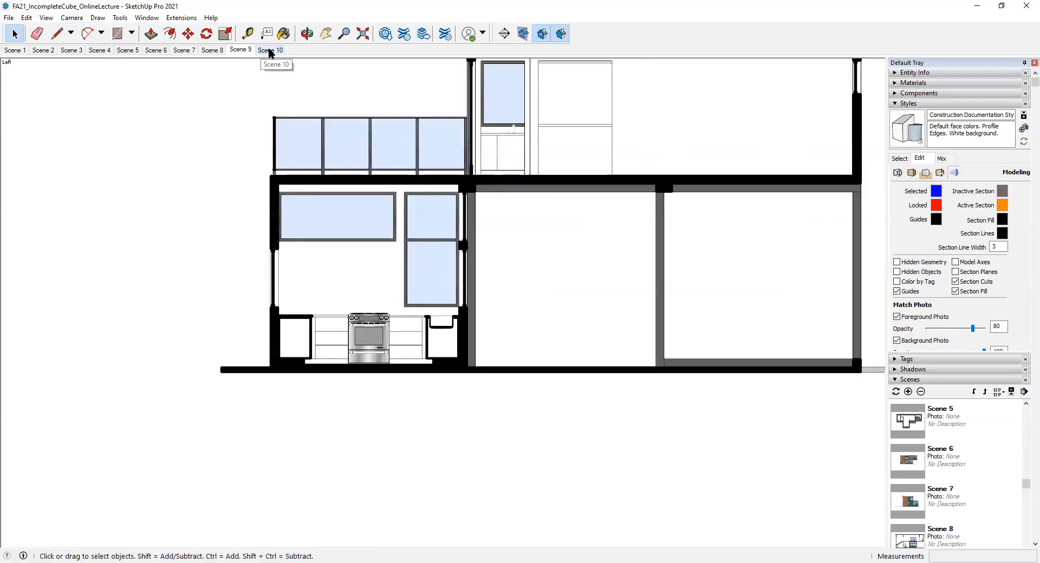
pyautogui.click(269, 50)
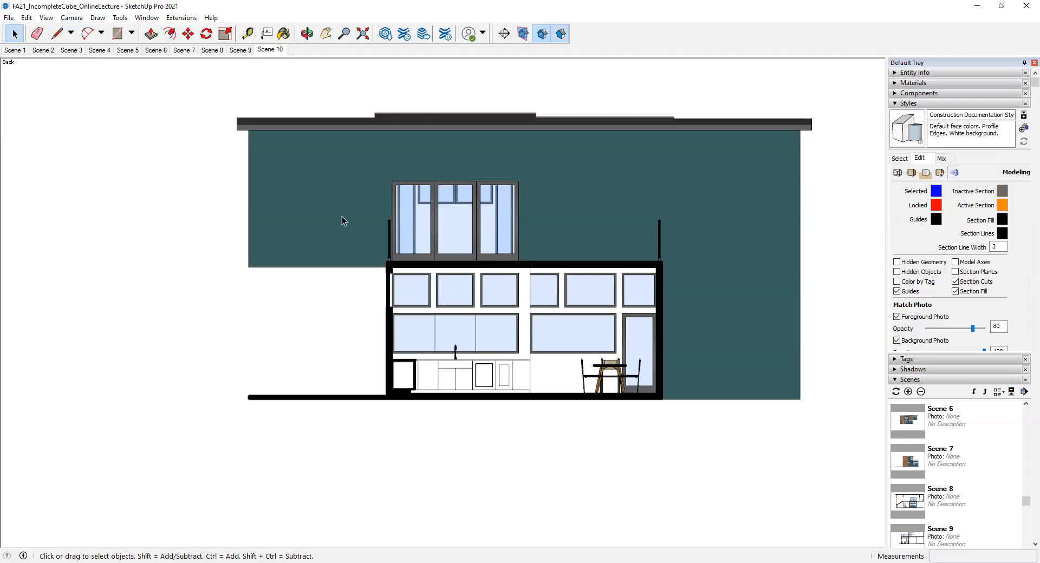
# Place a new section plane on the front face of the wood-clad upper volume, and name it InterElev3 with symbol 8
pyautogui.scroll(-2, 320, 291)
pyautogui.moveTo(320, 293)
pyautogui.mouseDown(button='middle')
pyautogui.moveTo(381, 332)
pyautogui.moveTo(382, 269)
pyautogui.moveTo(429, 359)
pyautogui.moveTo(265, 362)
pyautogui.moveTo(358, 309)
pyautogui.moveTo(307, 292)
pyautogui.mouseUp(button='middle')
pyautogui.moveTo(363, 267); pyautogui.dragTo(401, 123, button='middle')
pyautogui.click(504, 34)
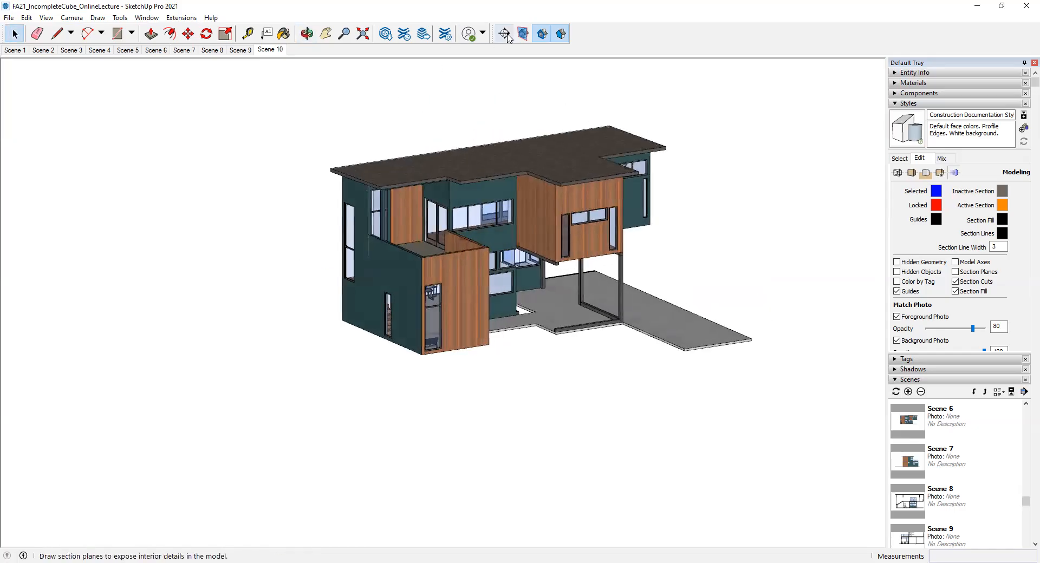
pyautogui.click(591, 202)
pyautogui.press('BackSpace')
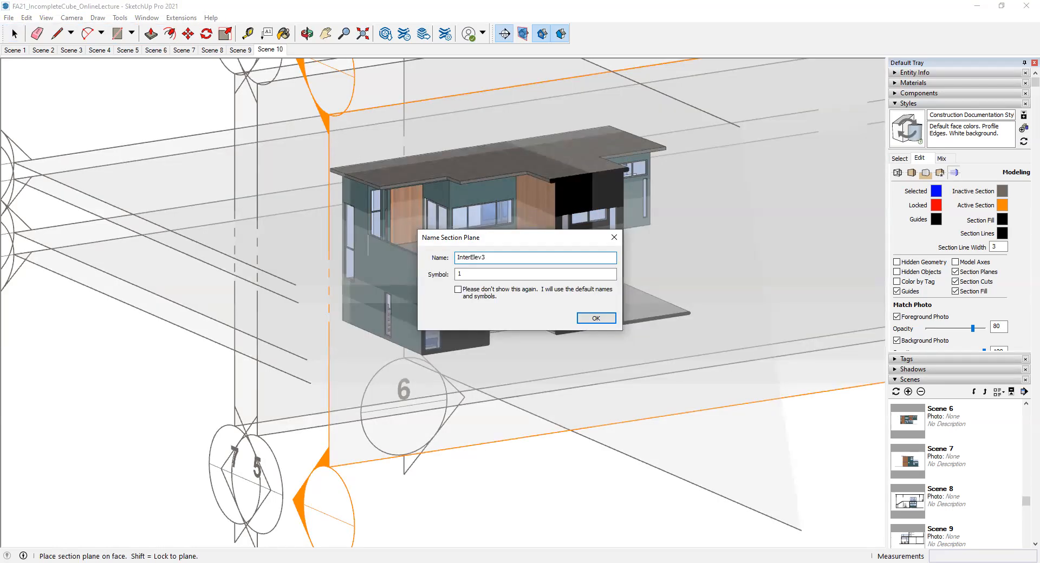
pyautogui.doubleClick(456, 274)
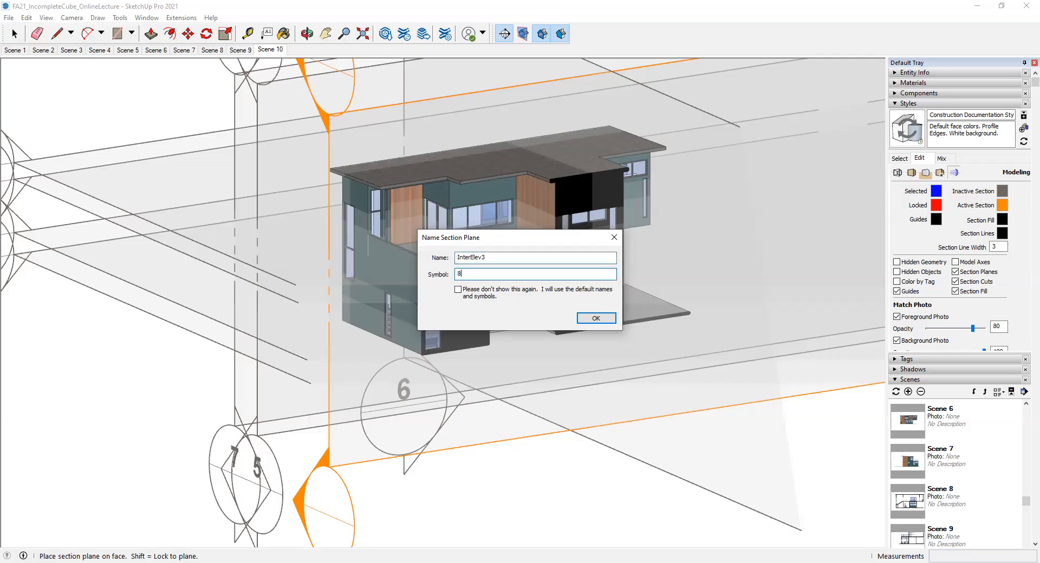
pyautogui.write('8')
pyautogui.click(596, 317)
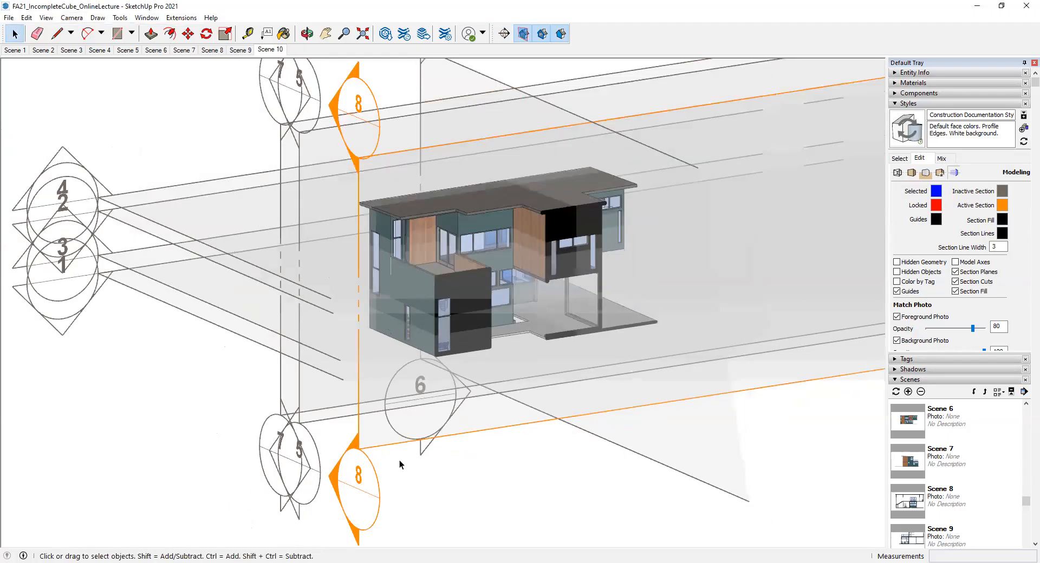
# Move section plane 8 inward past planes 5 and 7 so it cuts through the kitchen and dining room
pyautogui.click(372, 447)
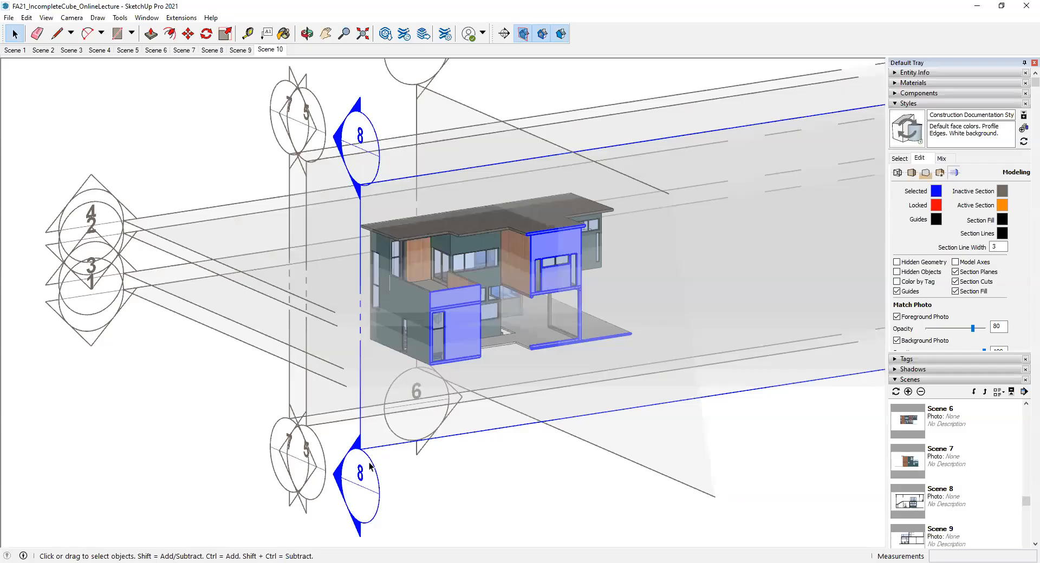
pyautogui.press('m')
pyautogui.click(369, 458)
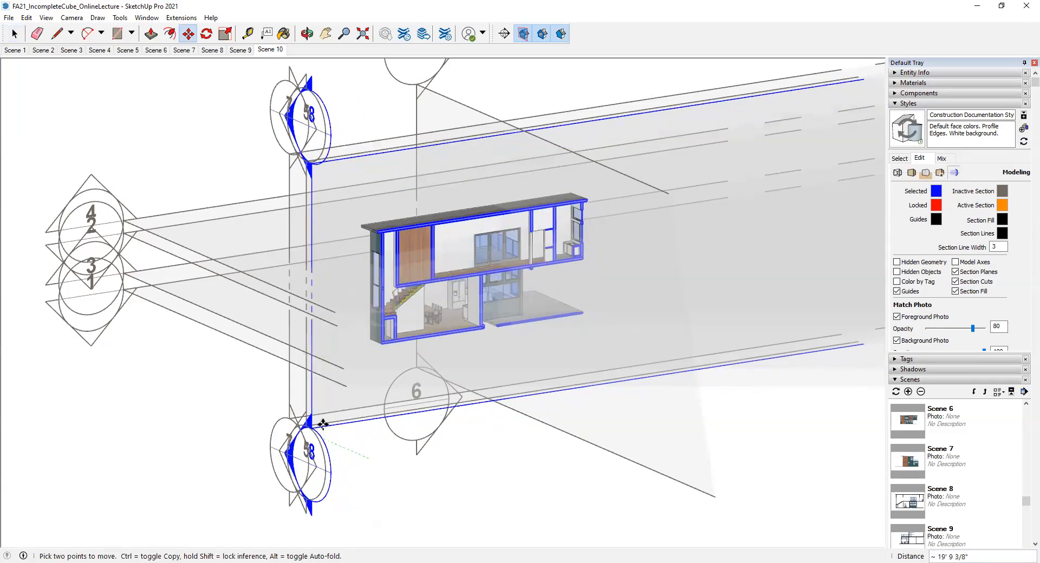
pyautogui.click(294, 409)
pyautogui.press('space')
pyautogui.click(220, 86)
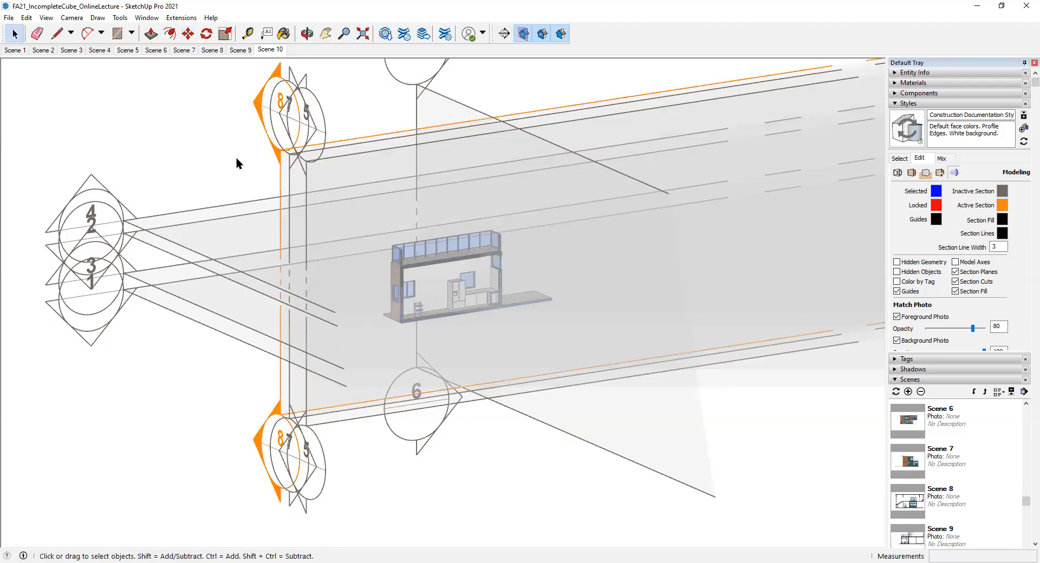
# Set the camera to the standard front view, hide the section planes, and frame the kitchen and dining interior
pyautogui.click(71, 17)
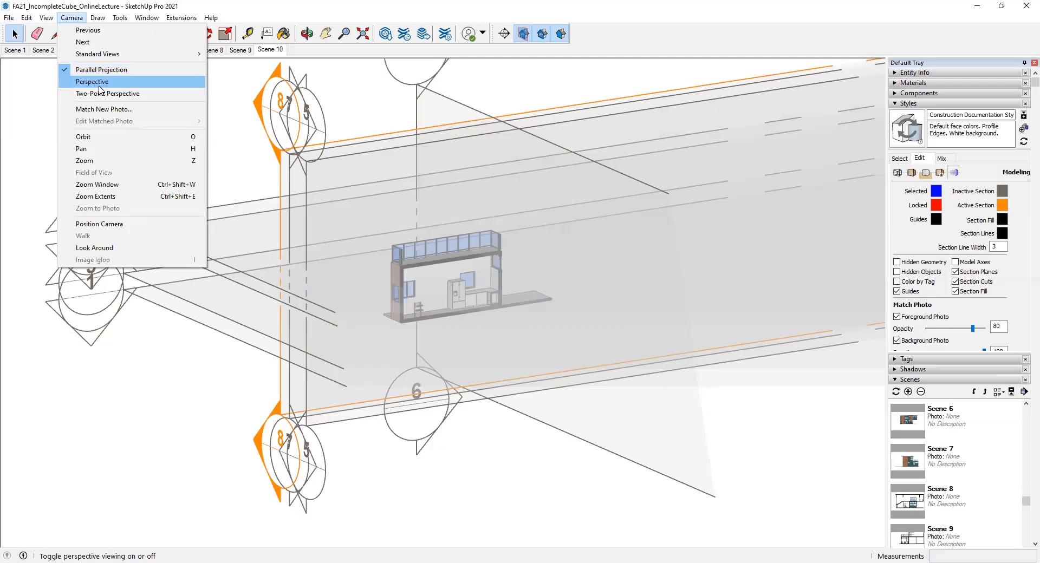
pyautogui.moveTo(179, 53)
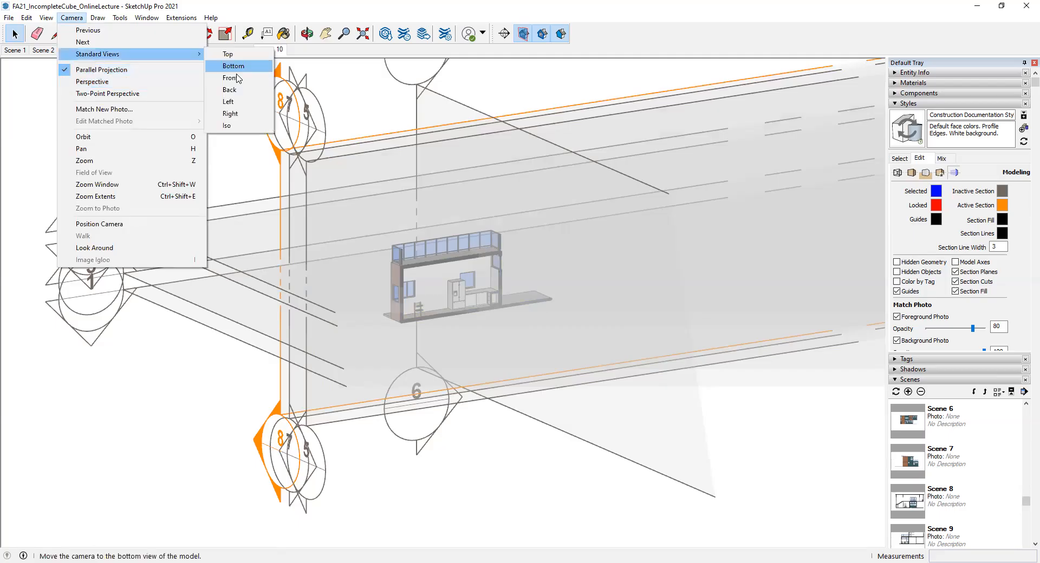
pyautogui.click(229, 79)
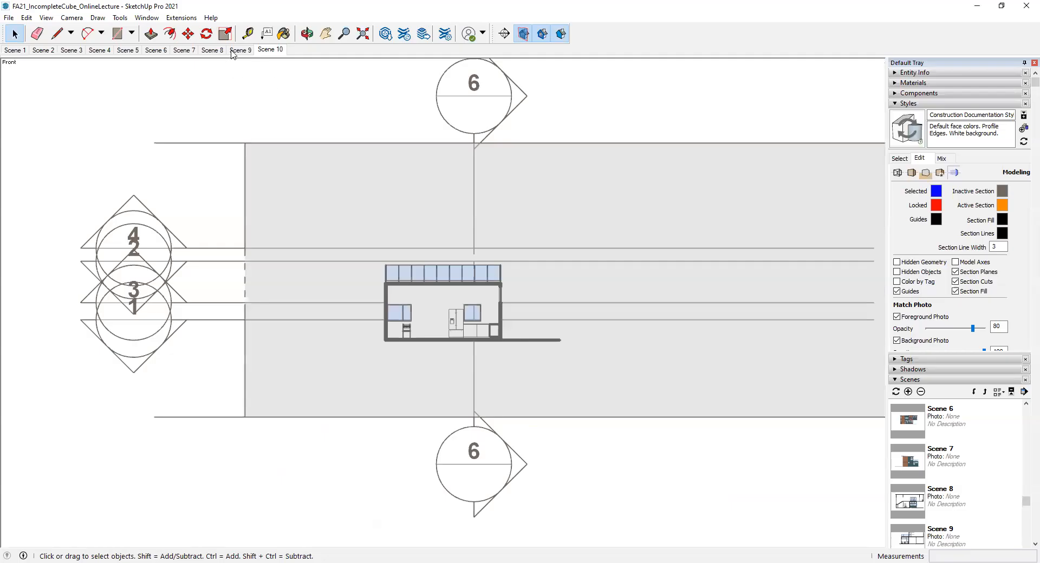
pyautogui.click(523, 34)
pyautogui.scroll(3, 441, 321)
pyautogui.scroll(3, 498, 305)
pyautogui.scroll(1, 278, 281)
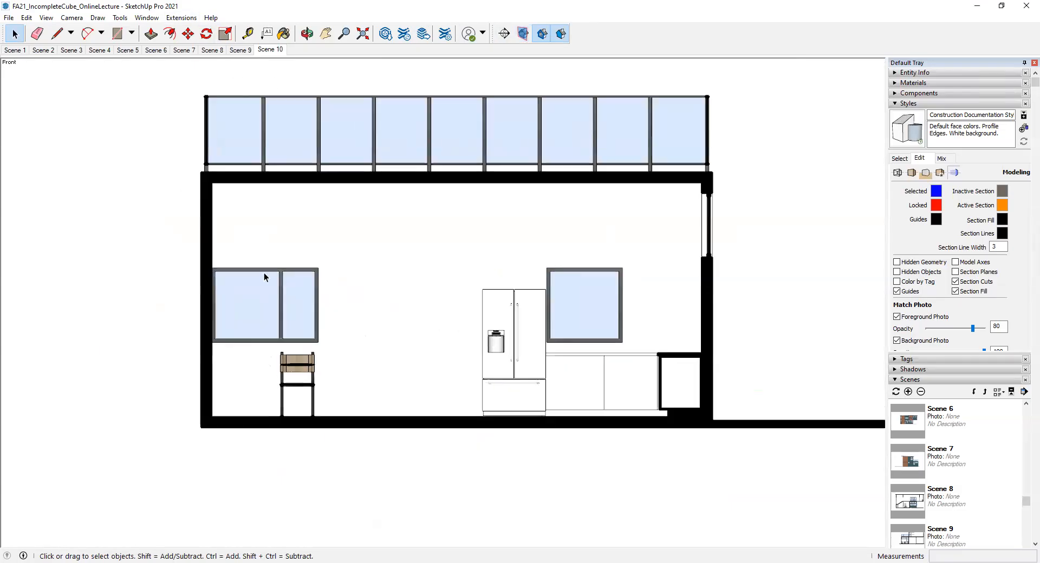
# Save the front-facing interior elevation as a new scene, and check it by switching to Scene 10 and back
pyautogui.click(57, 18)
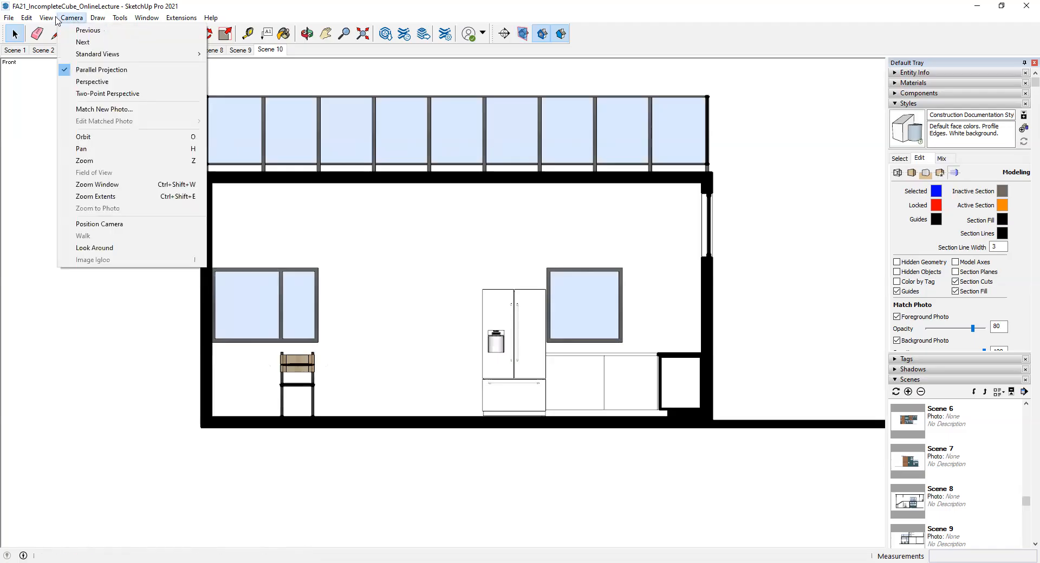
pyautogui.moveTo(46, 18)
pyautogui.moveTo(80, 211)
pyautogui.click(163, 212)
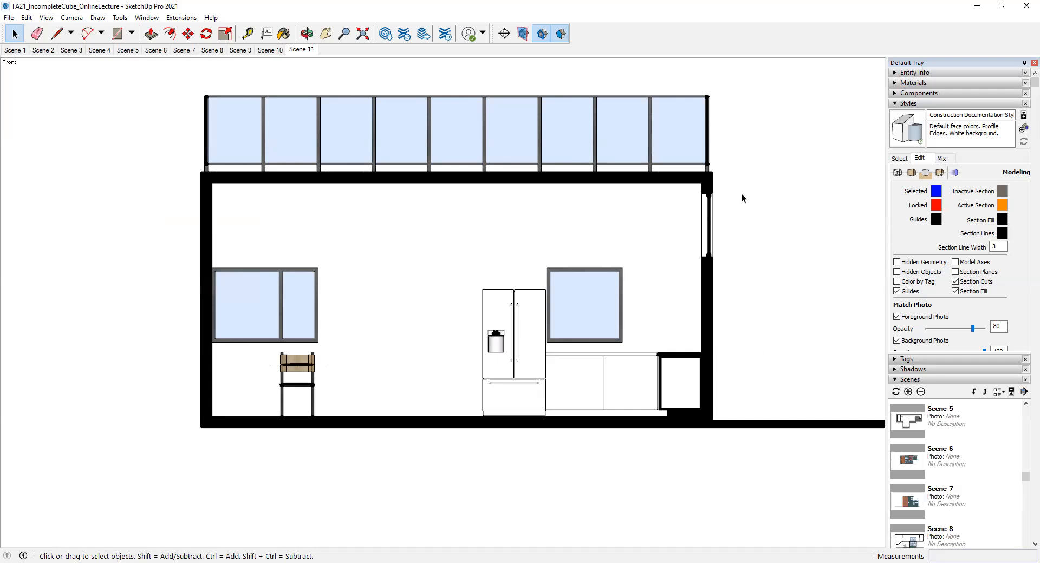
pyautogui.scroll(-3, 747, 213)
pyautogui.scroll(2, 666, 256)
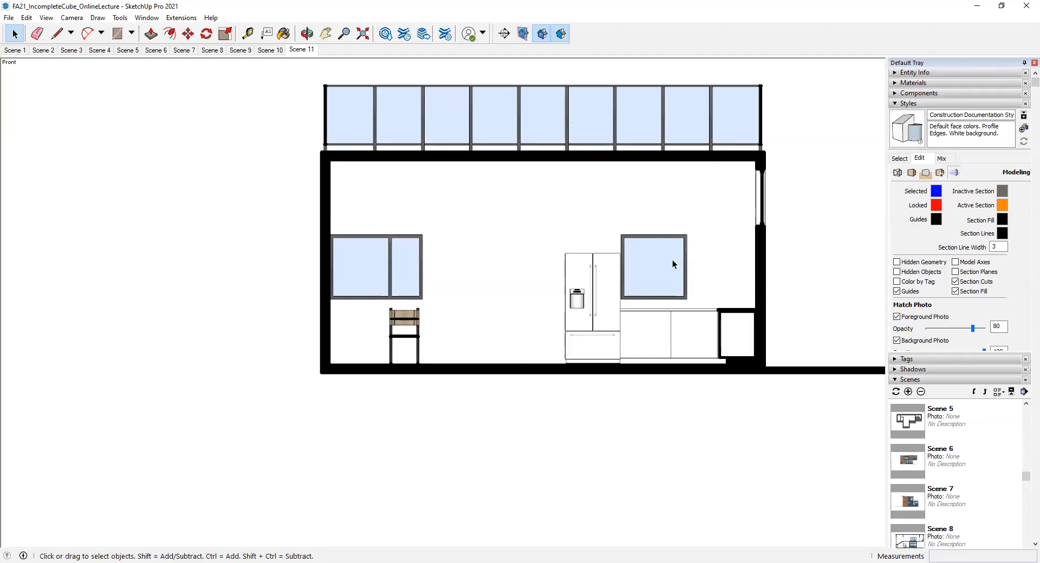
pyautogui.click(276, 49)
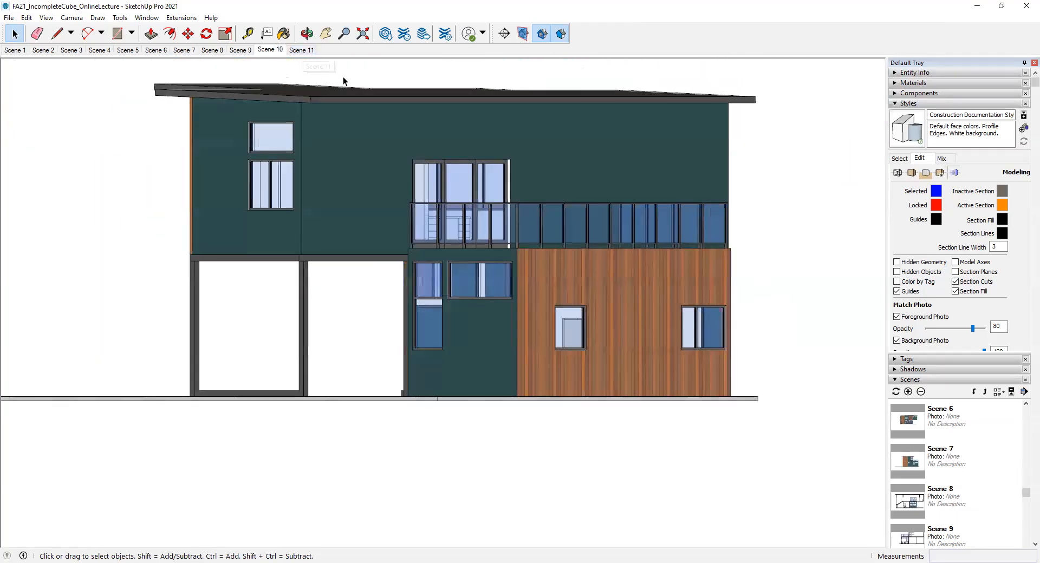
pyautogui.click(295, 51)
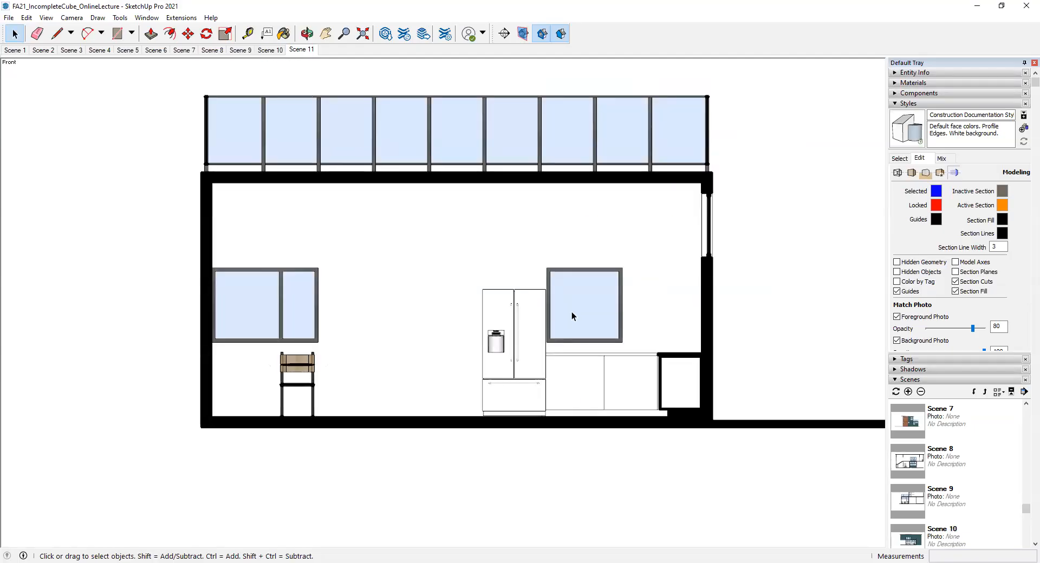
# Turn off the section cuts and examine the kitchen and dining area from outside to locate the remaining interior elevation
pyautogui.scroll(-3, 560, 211)
pyautogui.moveTo(480, 176); pyautogui.dragTo(660, 184, button='middle')
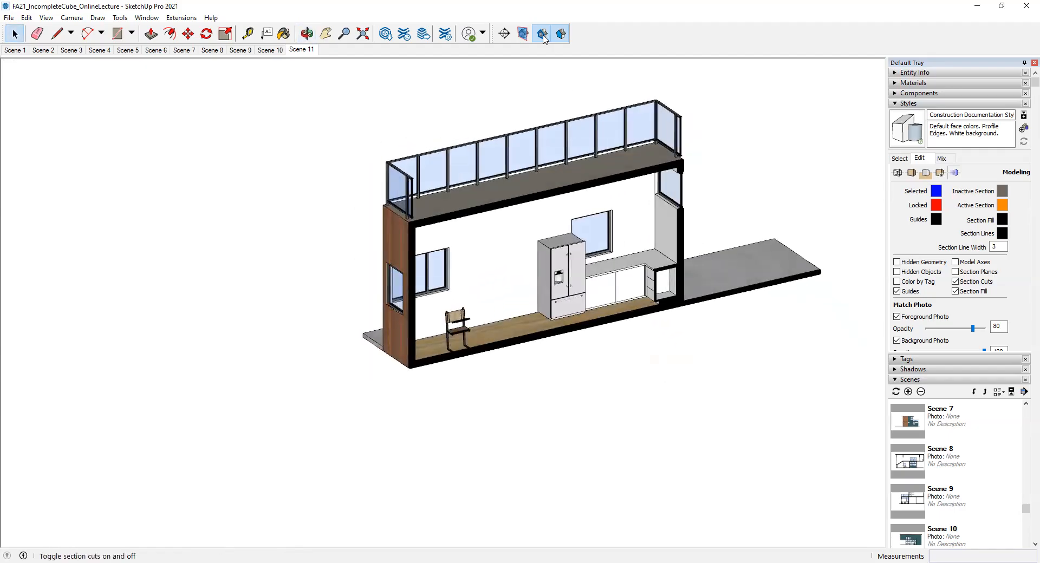
pyautogui.click(543, 35)
pyautogui.scroll(-3, 530, 102)
pyautogui.moveTo(529, 101); pyautogui.dragTo(551, 249, button='middle')
pyautogui.scroll(5, 551, 249)
pyautogui.scroll(2, 531, 245)
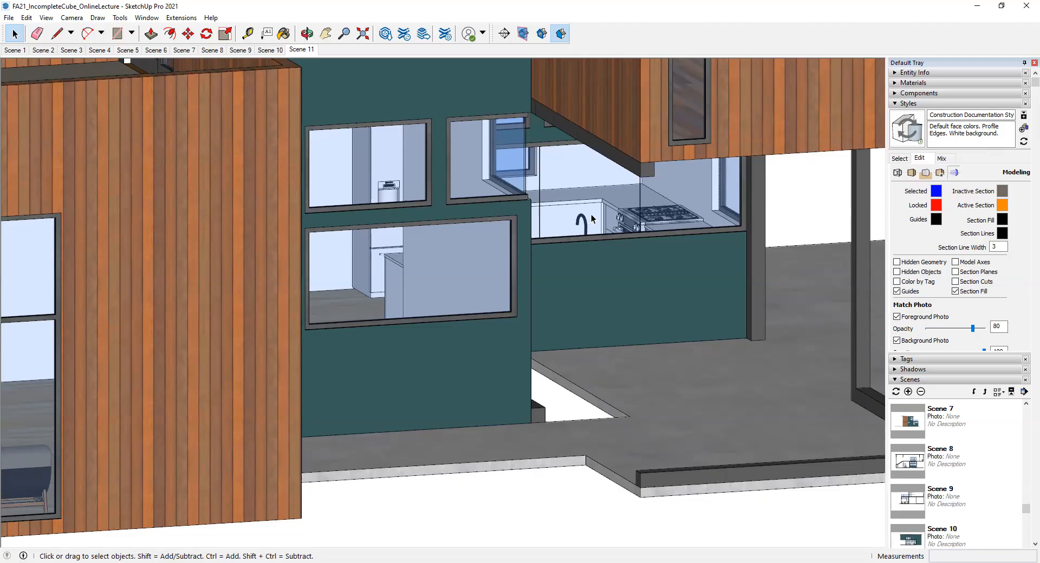
pyautogui.scroll(-2, 490, 214)
pyautogui.moveTo(568, 270); pyautogui.dragTo(304, 292, button='middle')
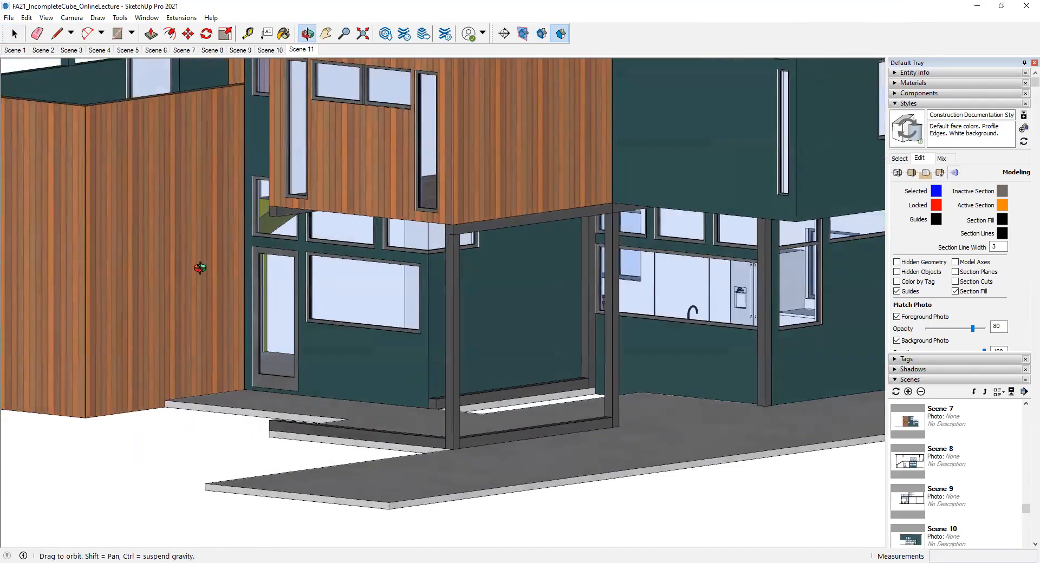
pyautogui.scroll(-8, 362, 307)
# Place a new section plane on the green end wall below the balcony, and name it InterElev3 with symbol 9
pyautogui.click(503, 34)
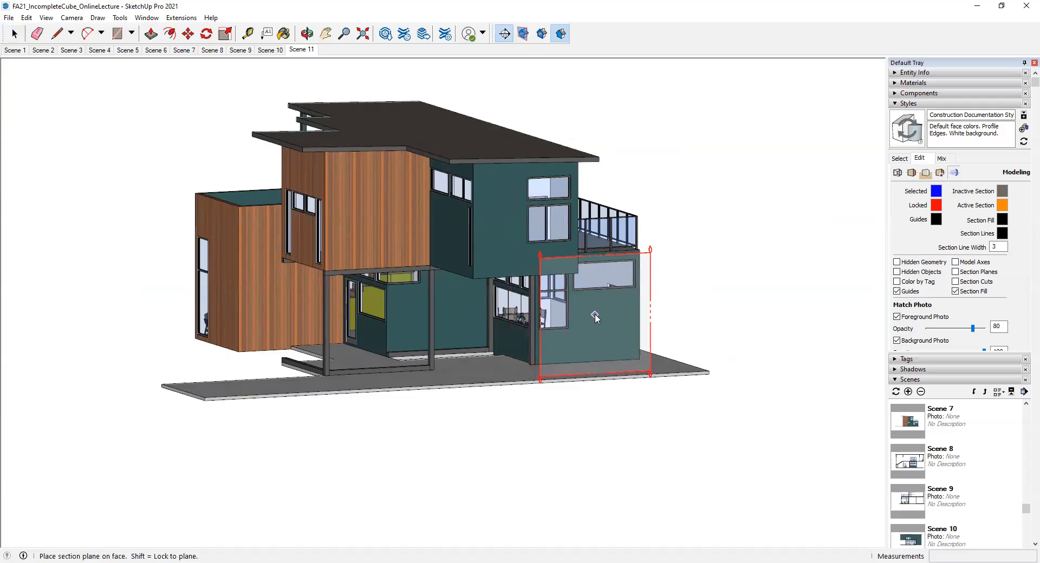
pyautogui.click(594, 314)
pyautogui.write('InterElev3')
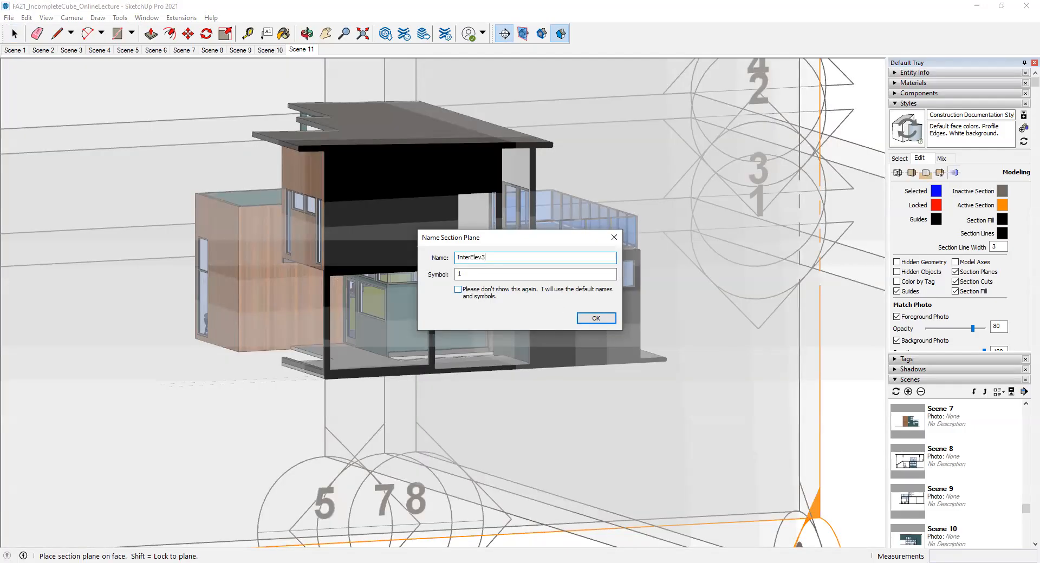
pyautogui.press('Tab')
pyautogui.write('9')
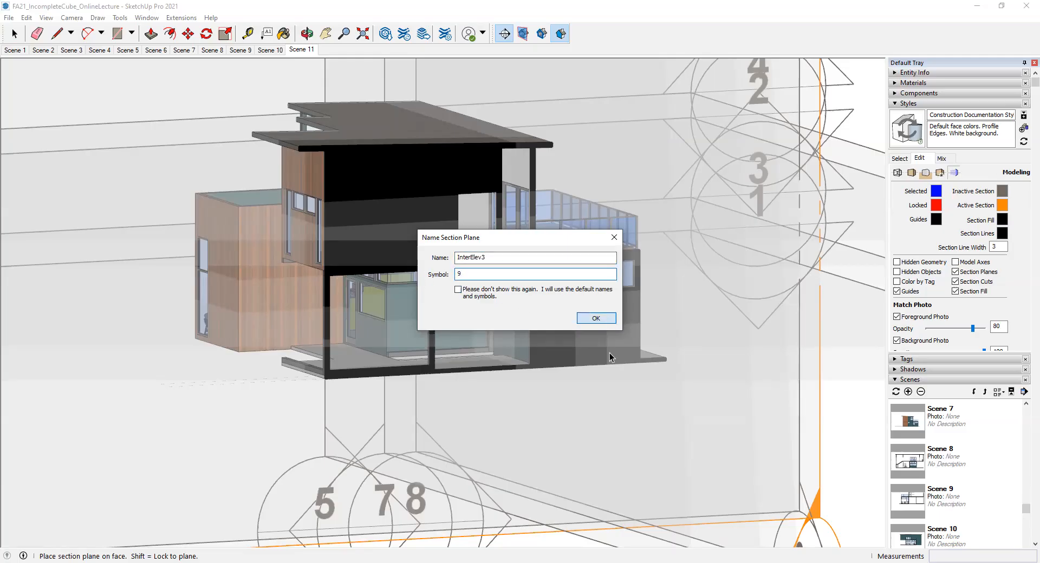
pyautogui.click(608, 320)
# Move section plane 9 inward by about 7' 6" so it cuts through the dining room
pyautogui.scroll(-3, 610, 346)
pyautogui.click(715, 422)
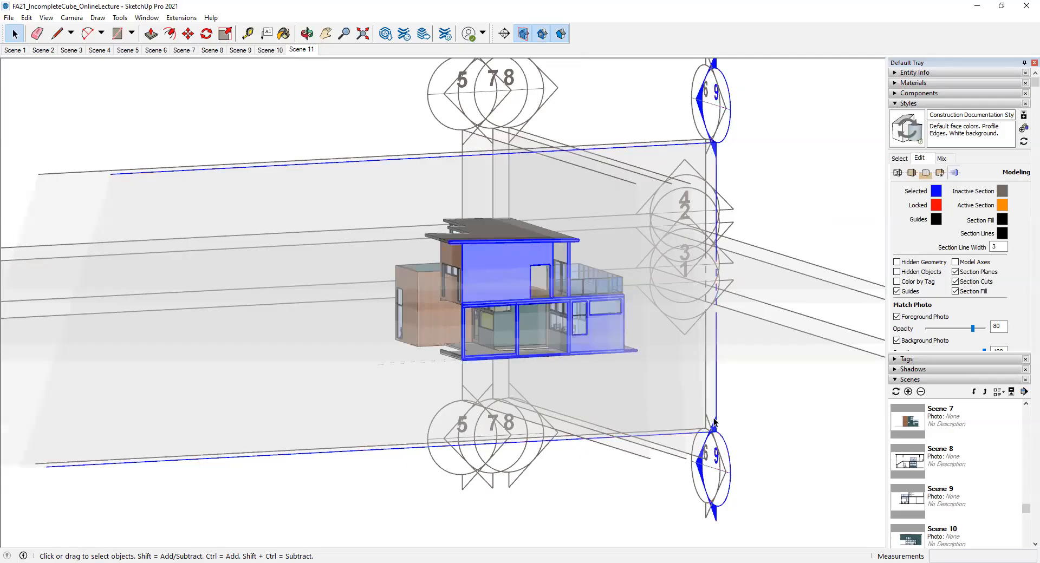
pyautogui.press('m')
pyautogui.click(714, 418)
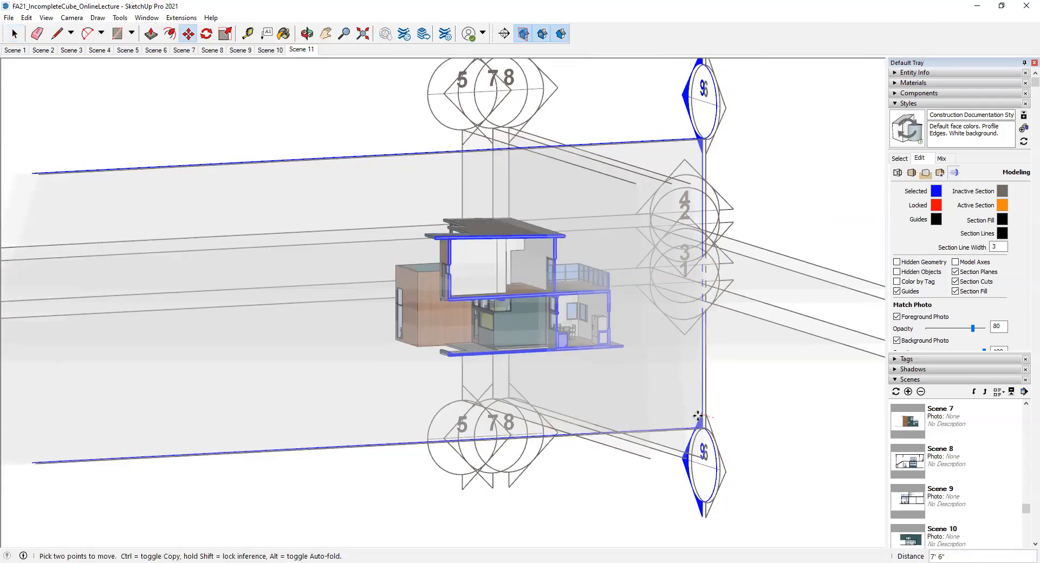
pyautogui.press('space')
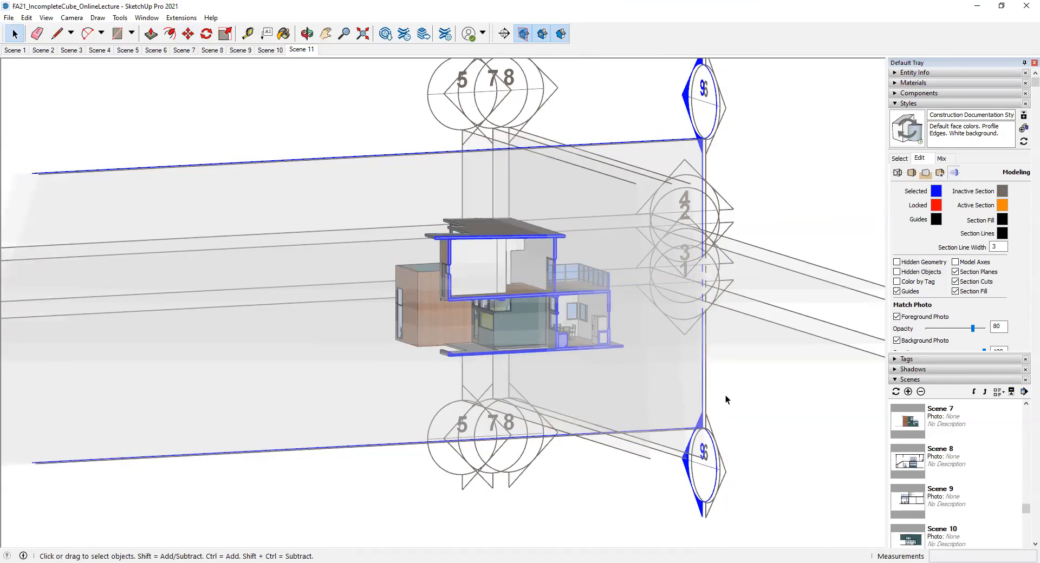
pyautogui.click(770, 193)
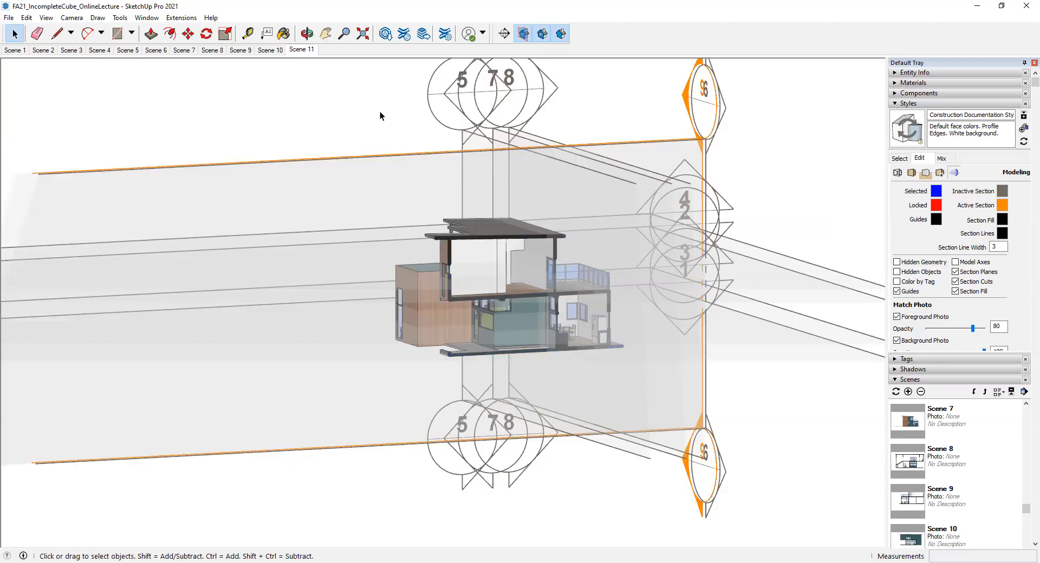
# Set the camera to the standard right view, hide the section planes, and frame the house section with the dining area
pyautogui.click(70, 18)
pyautogui.moveTo(135, 54)
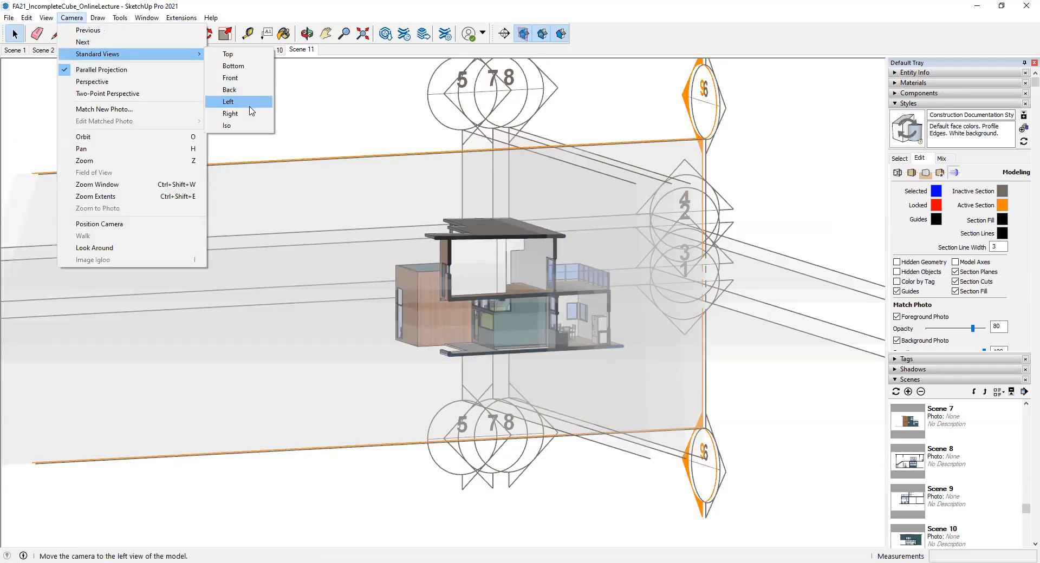
pyautogui.click(230, 114)
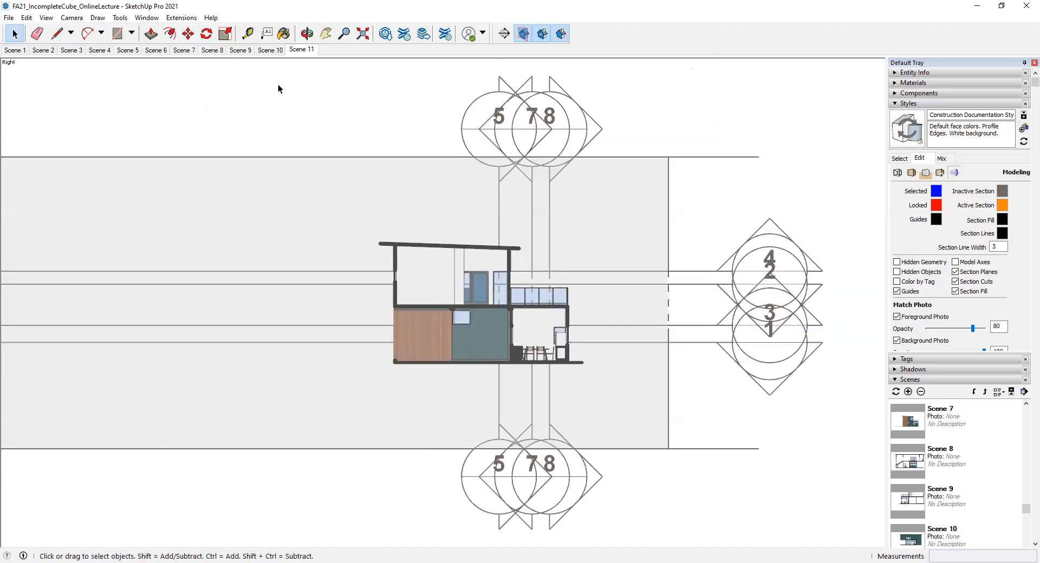
pyautogui.click(523, 34)
pyautogui.scroll(3, 519, 337)
pyautogui.scroll(3, 518, 337)
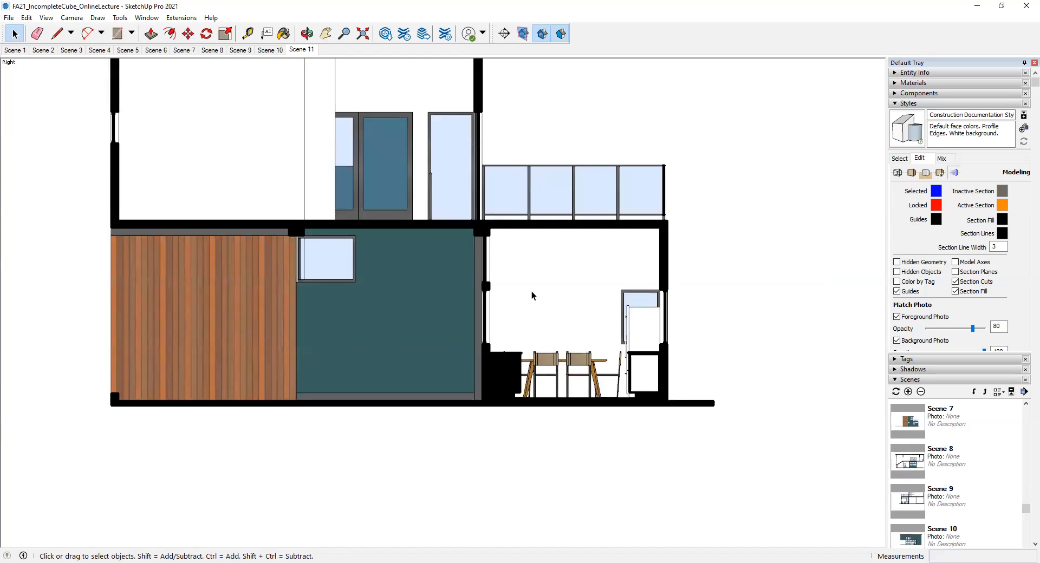
pyautogui.scroll(-1, 531, 296)
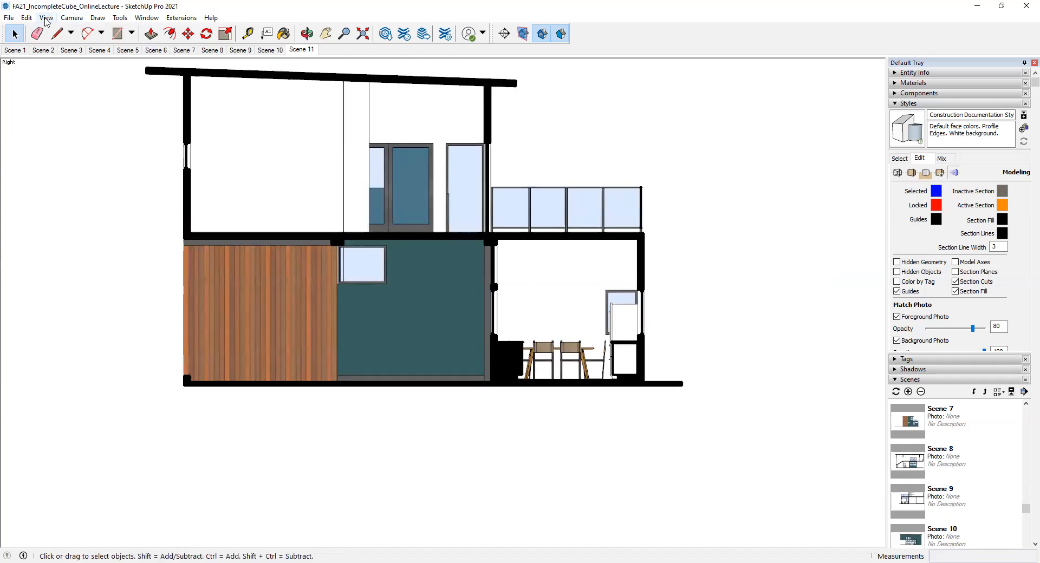
# Add a new scene that stores the right-view interior elevation cut through the dining room
pyautogui.click(46, 19)
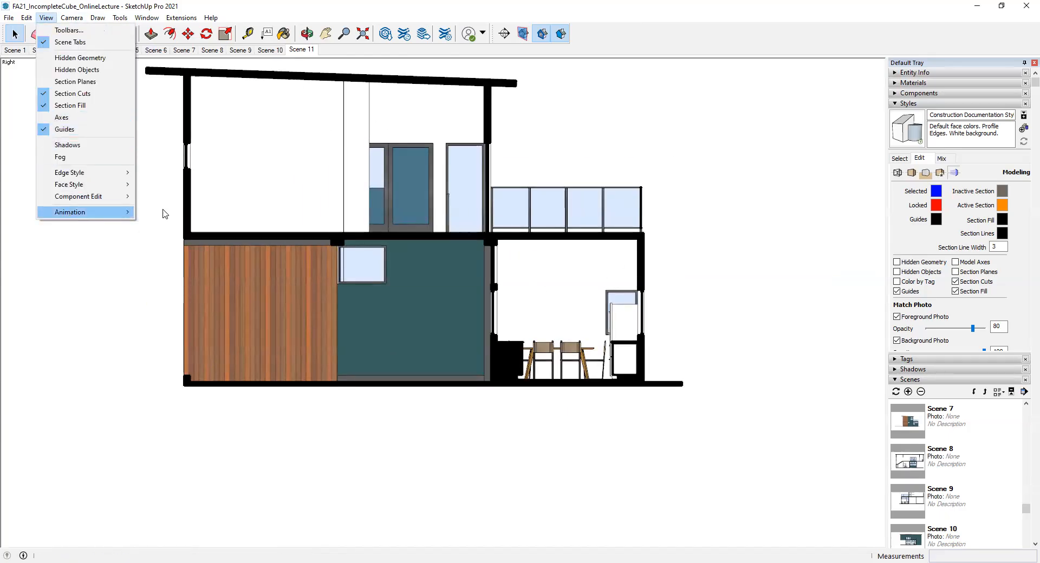
pyautogui.click(157, 212)
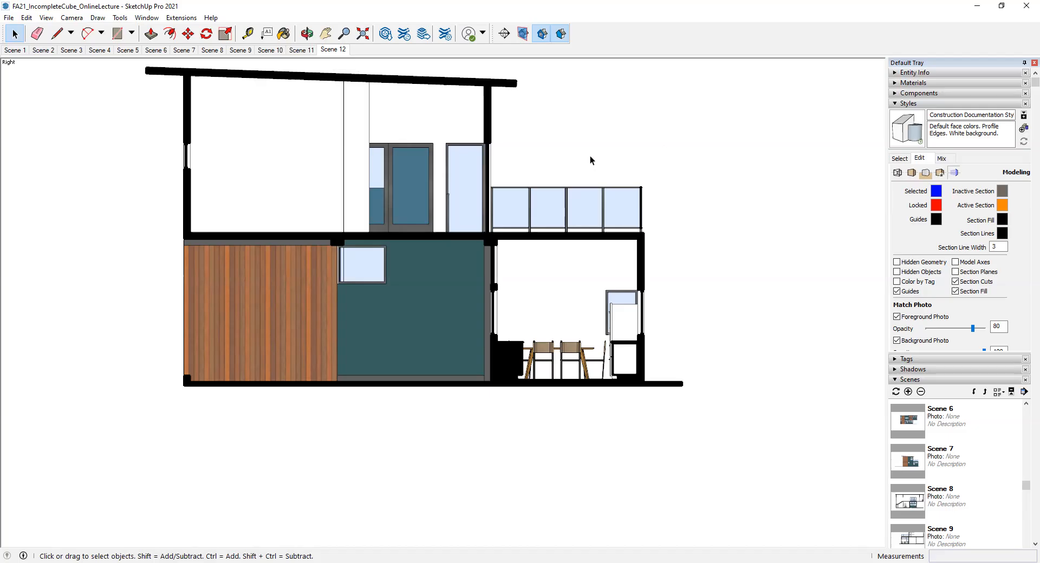
# Review the saved scenes in order from Scene 1 to Scene 12, checking each one's view and section cut
pyautogui.scroll(-3, 590, 160)
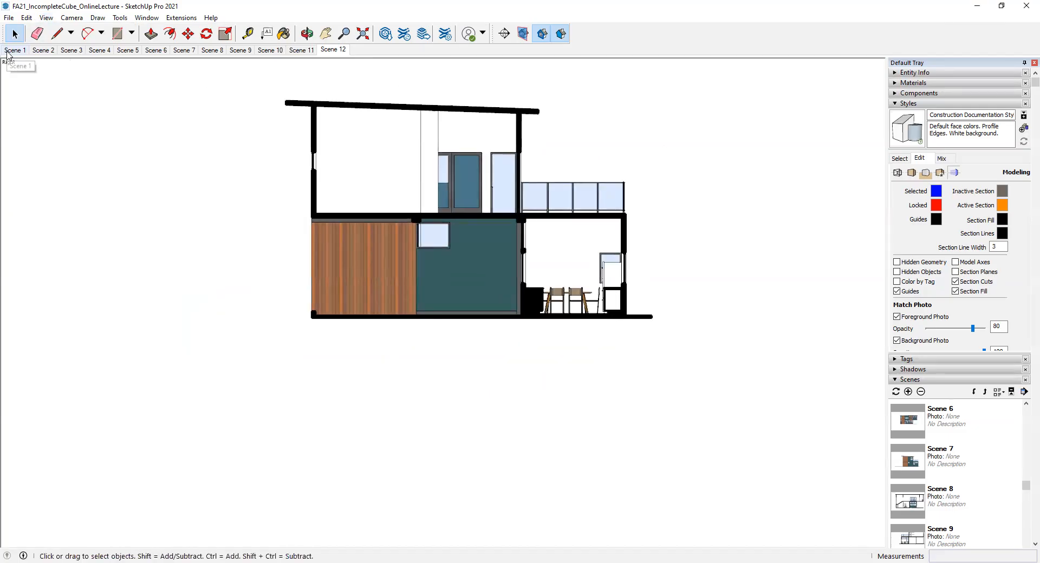
pyautogui.click(8, 51)
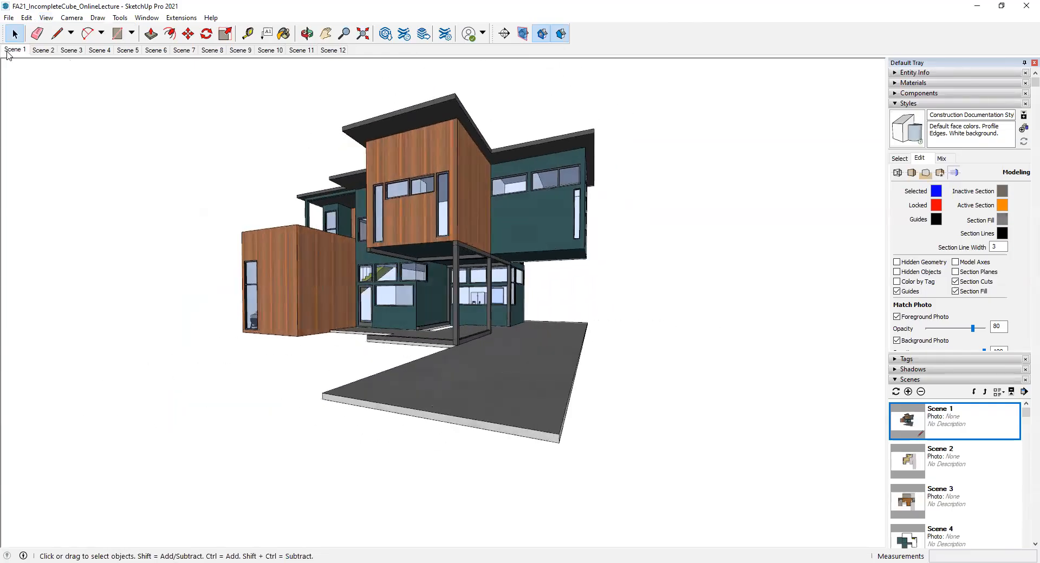
pyautogui.click(44, 50)
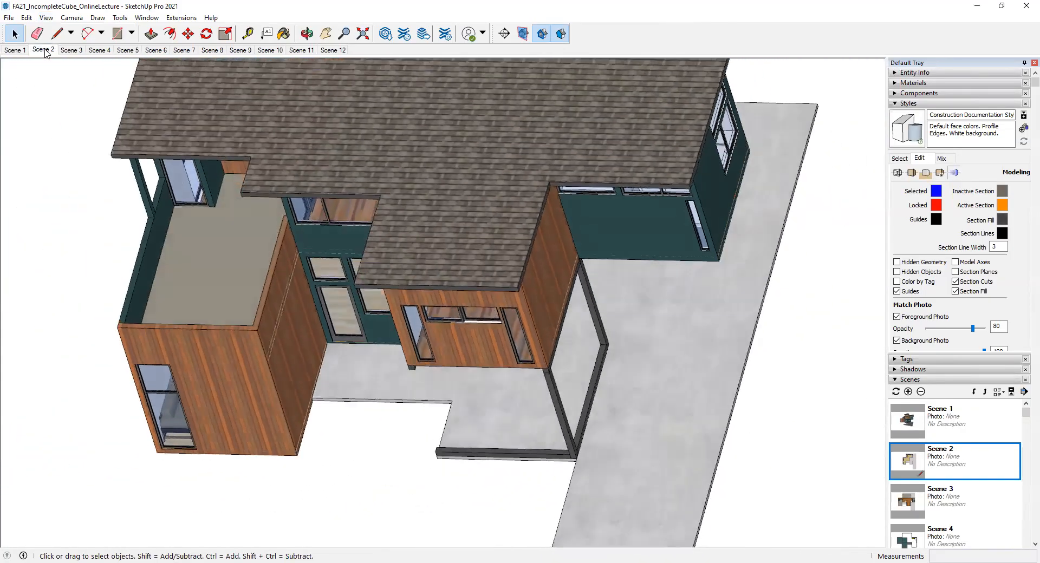
pyautogui.click(72, 51)
pyautogui.click(101, 52)
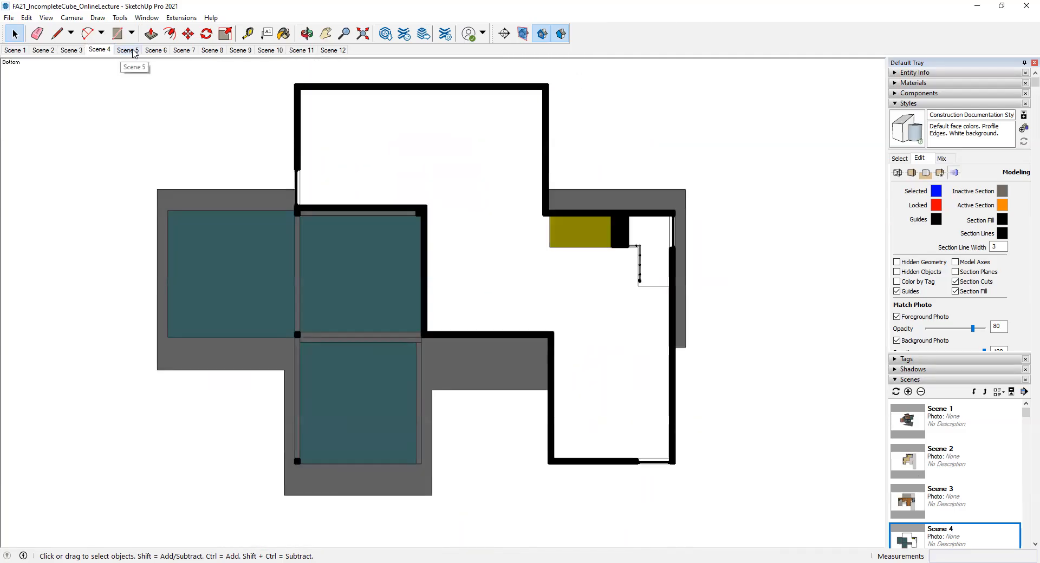
pyautogui.click(127, 51)
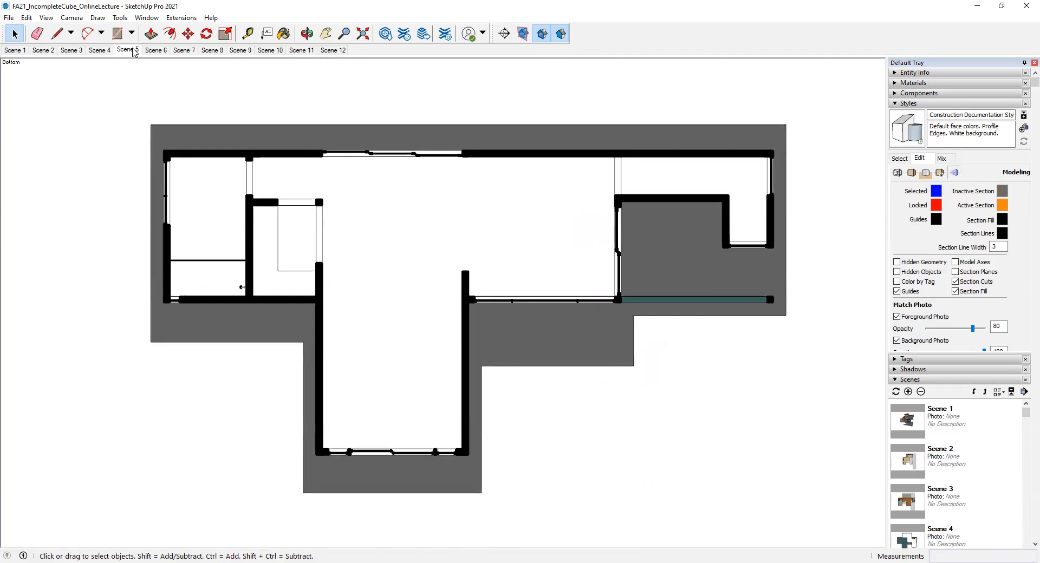
pyautogui.click(157, 53)
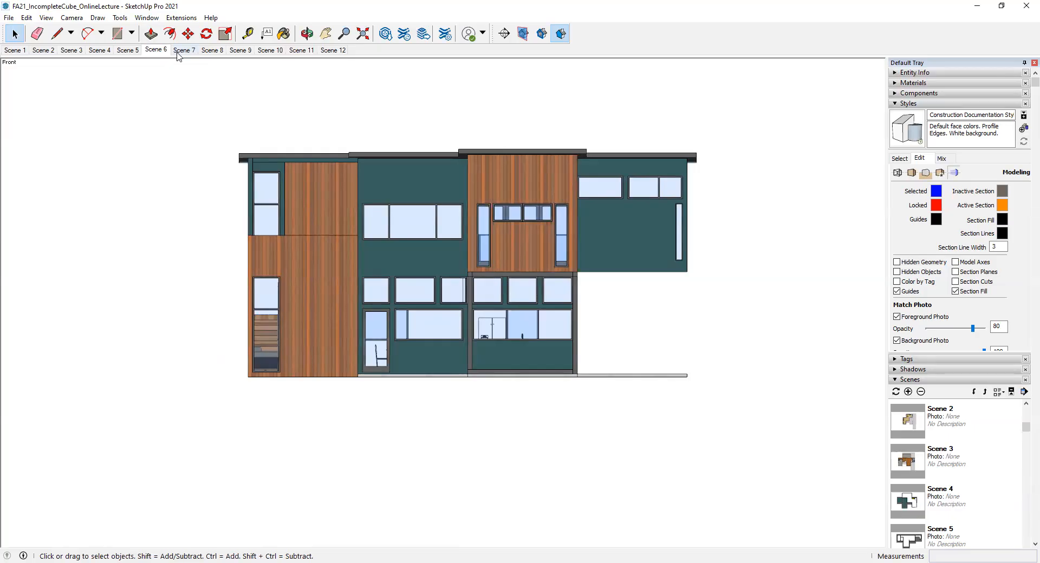
pyautogui.click(177, 54)
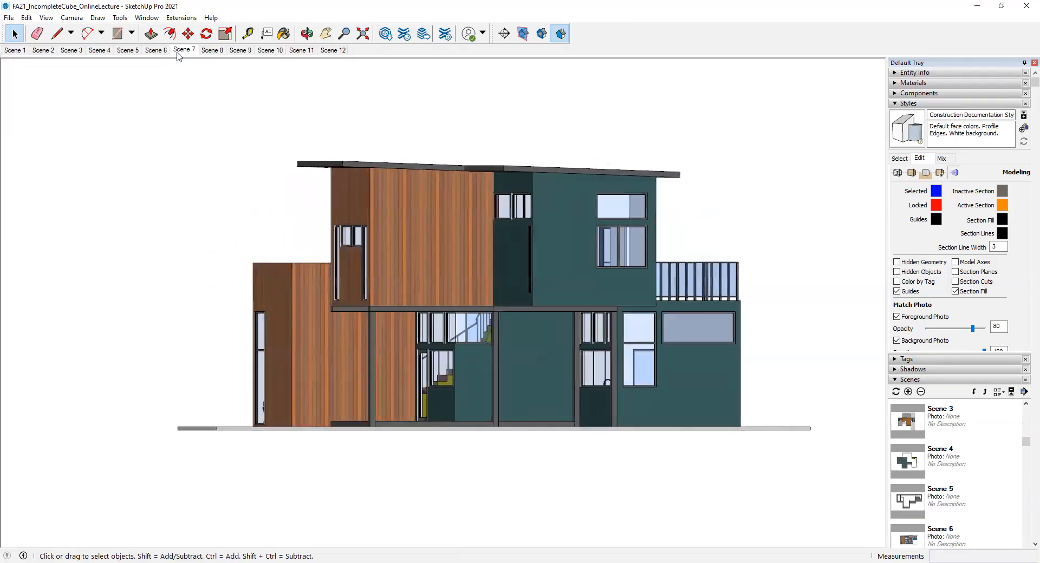
pyautogui.click(217, 52)
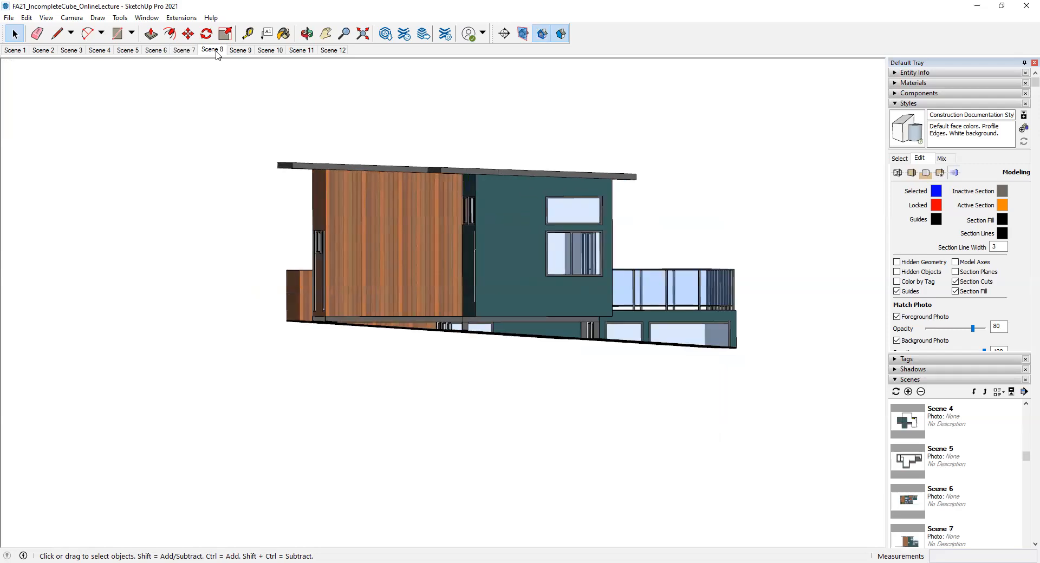
pyautogui.click(241, 52)
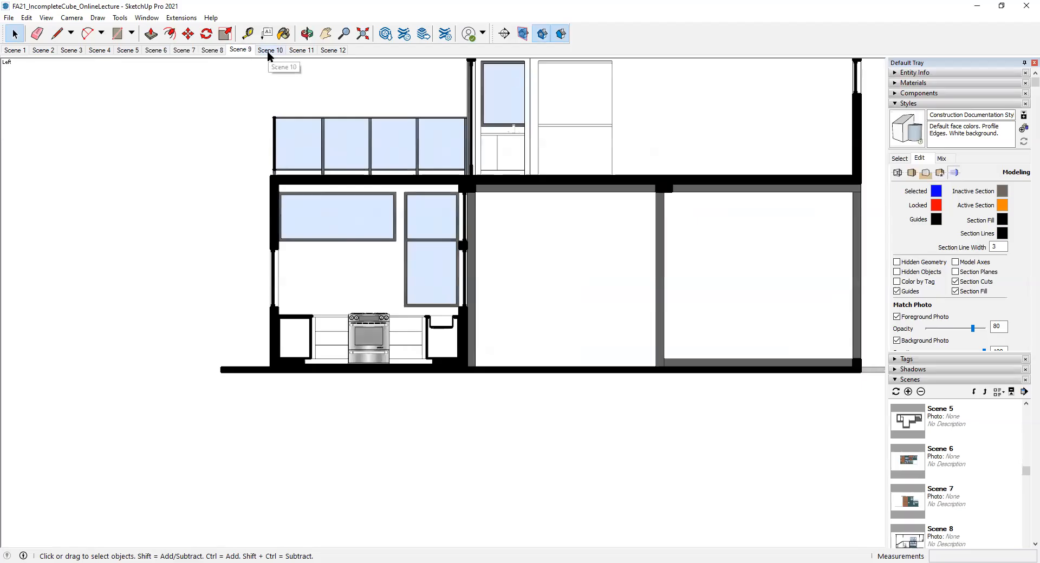
pyautogui.click(268, 51)
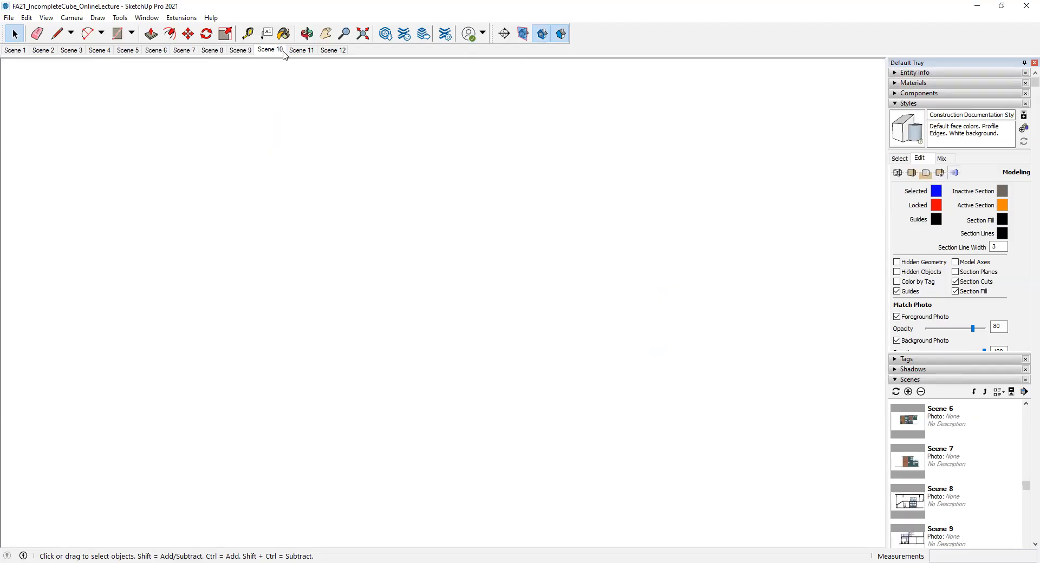
pyautogui.click(297, 51)
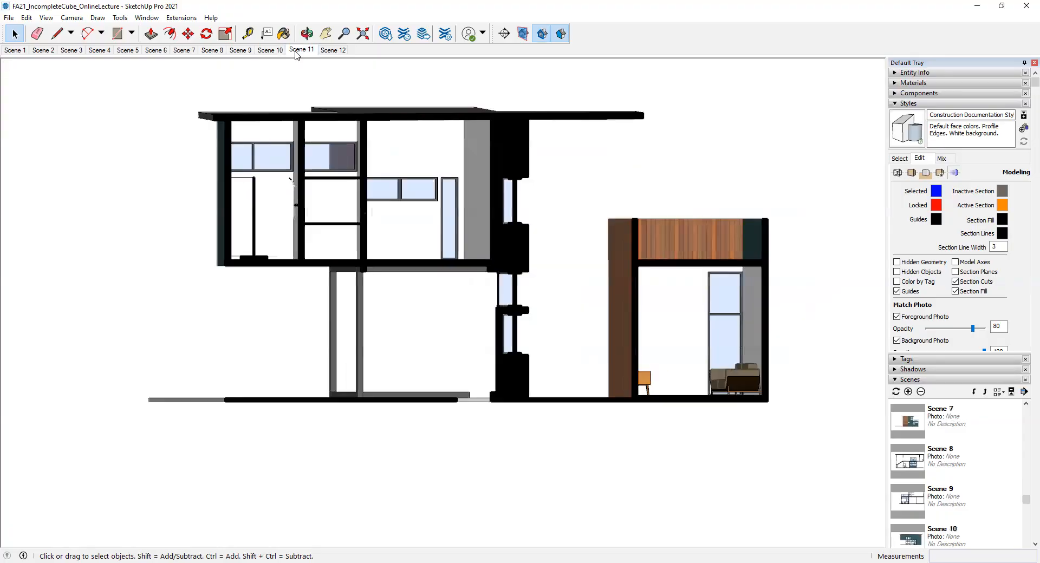
pyautogui.click(333, 53)
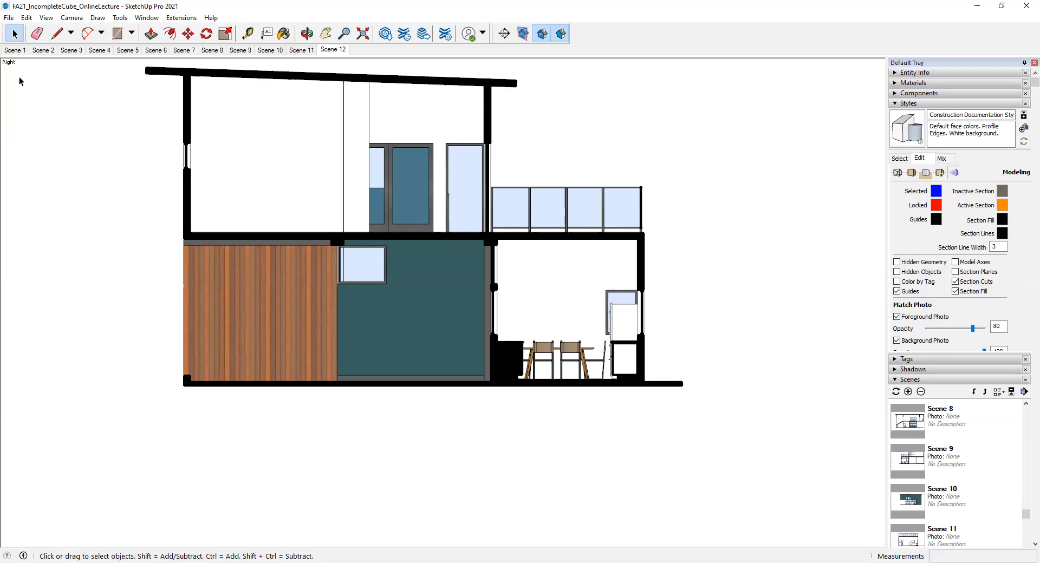
# Save the house model with its scenes under the existing file name
pyautogui.click(9, 18)
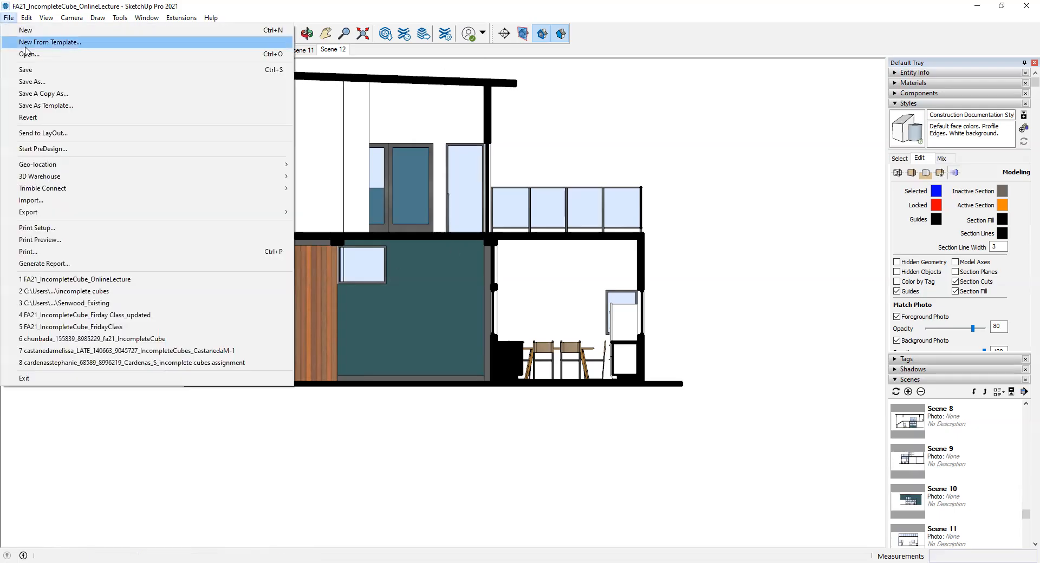
pyautogui.click(33, 72)
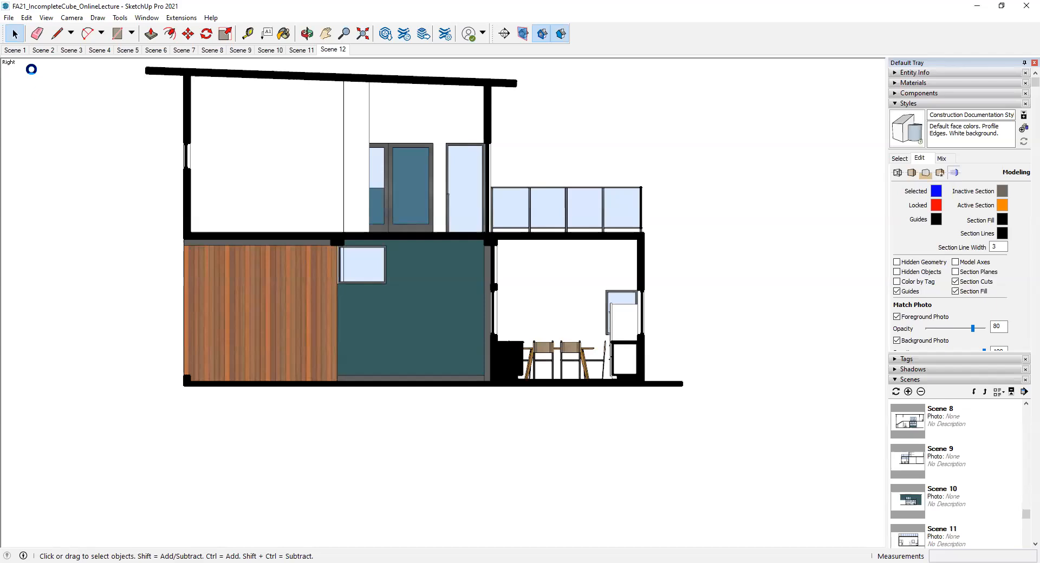